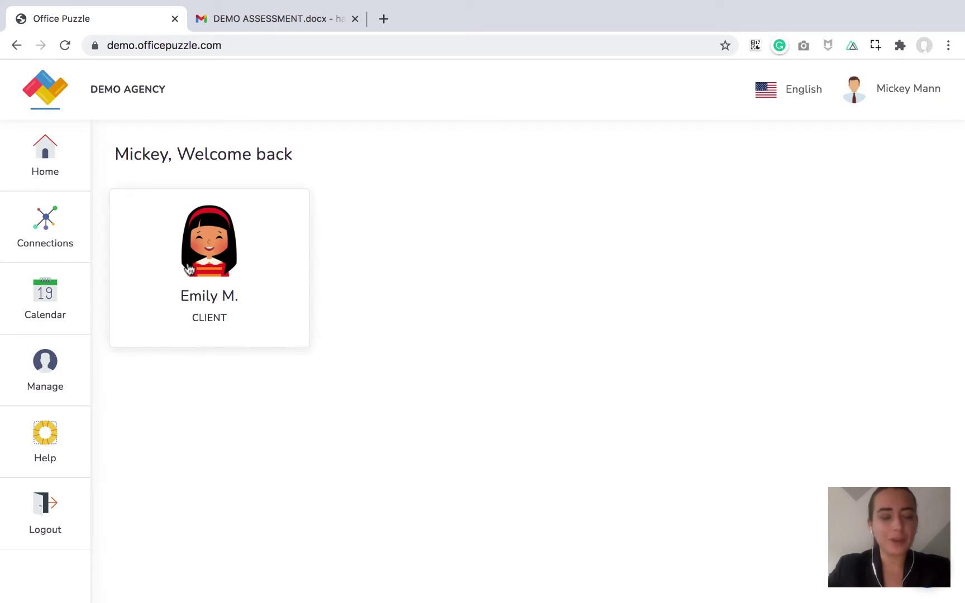
# Open the client's service plans and create a new service plan for the ABA THERAPY service
pyautogui.click(188, 264)
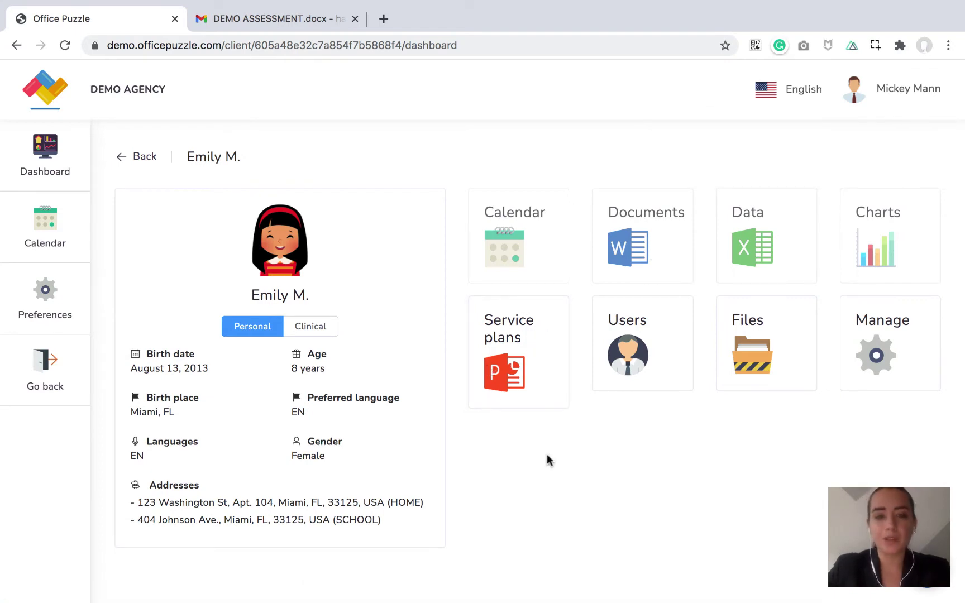
pyautogui.click(514, 358)
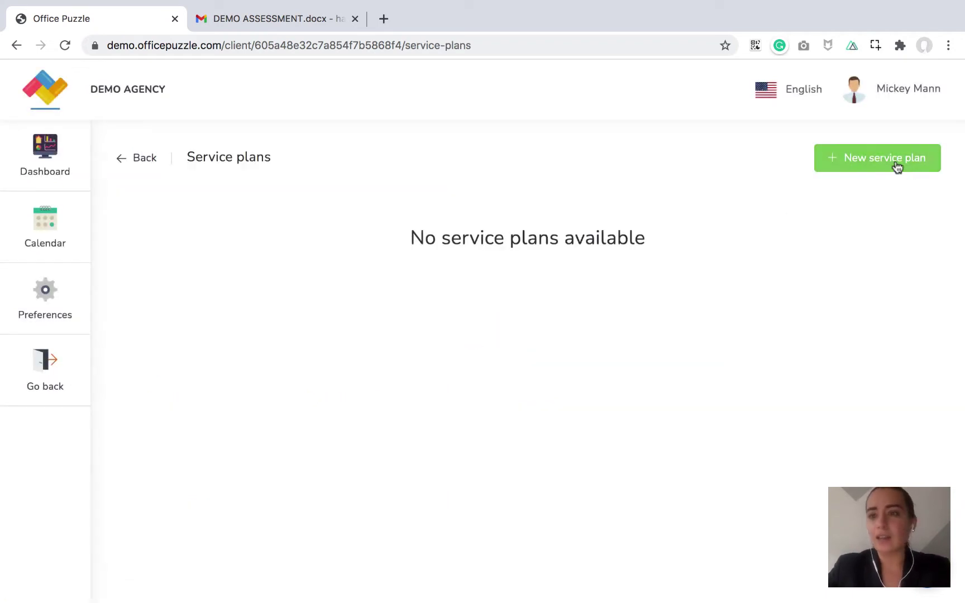
pyautogui.click(857, 166)
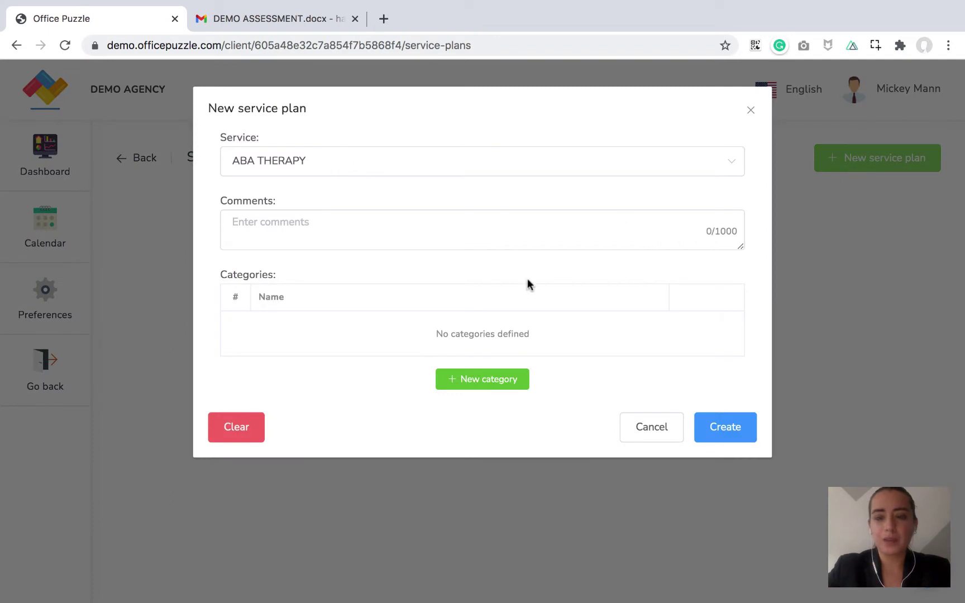
pyautogui.click(723, 430)
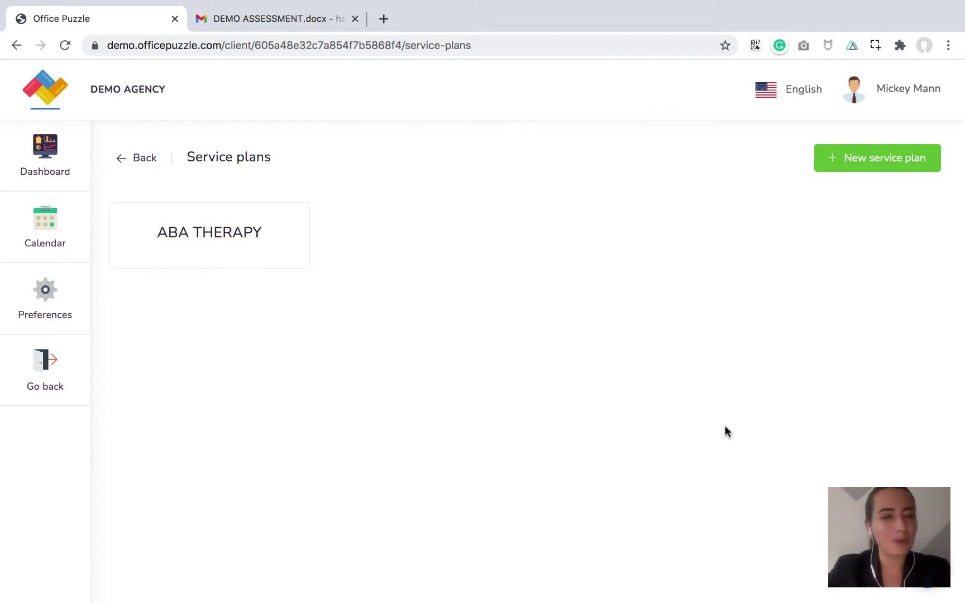
# Open the ABA THERAPY service plan for editing and create a category named Maladaptive Behaviors
pyautogui.click(230, 233)
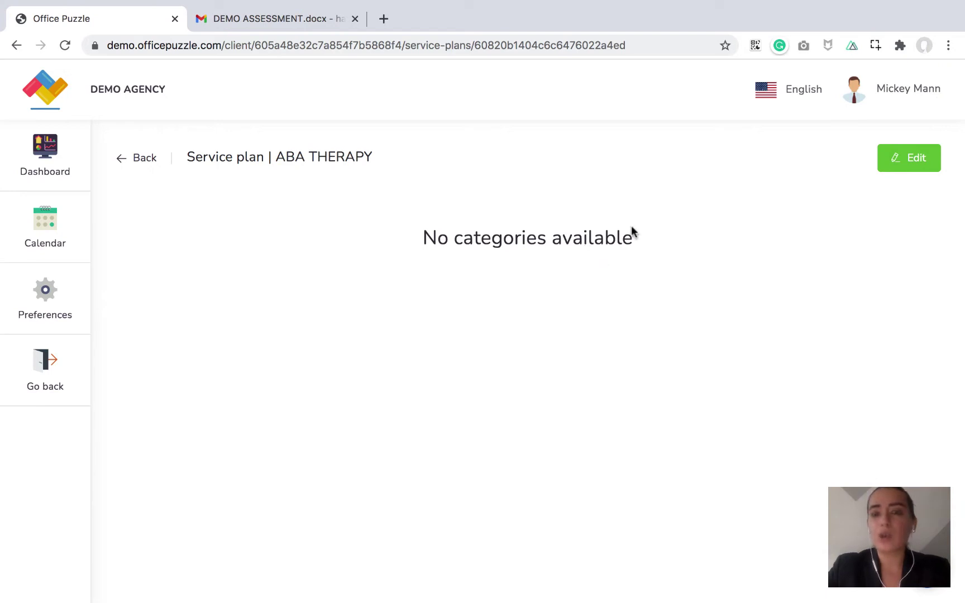
pyautogui.click(912, 164)
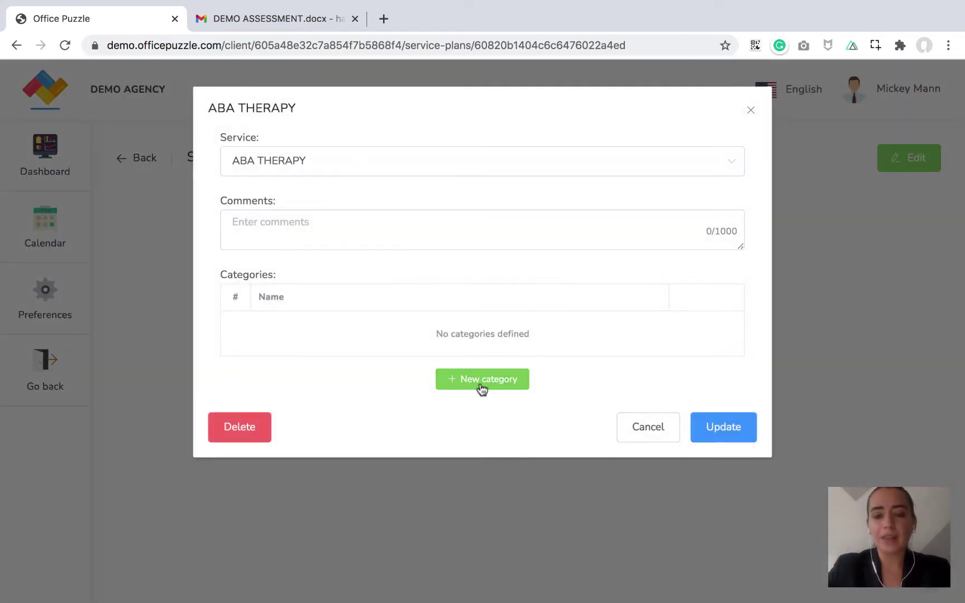
pyautogui.click(477, 383)
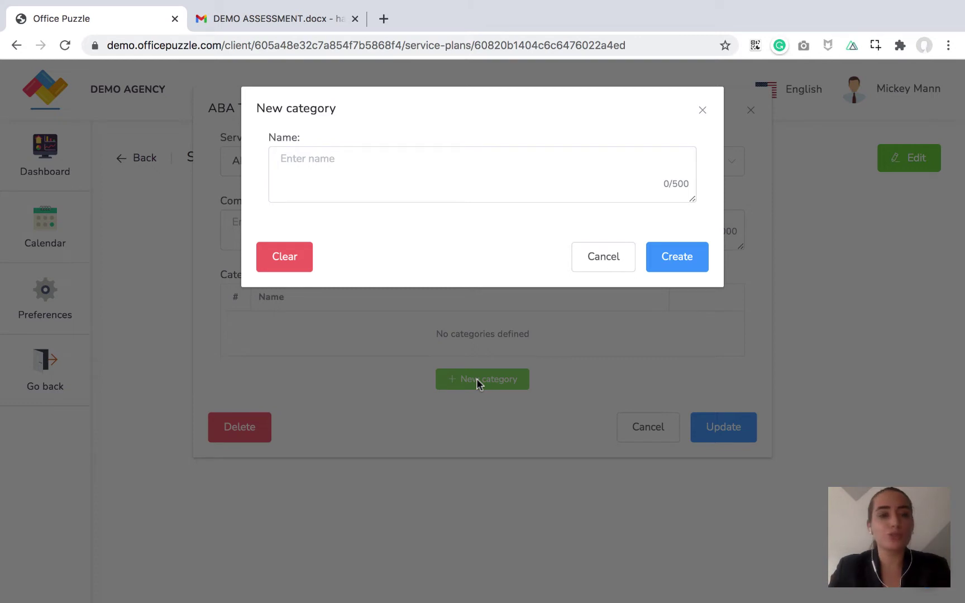
pyautogui.click(413, 183)
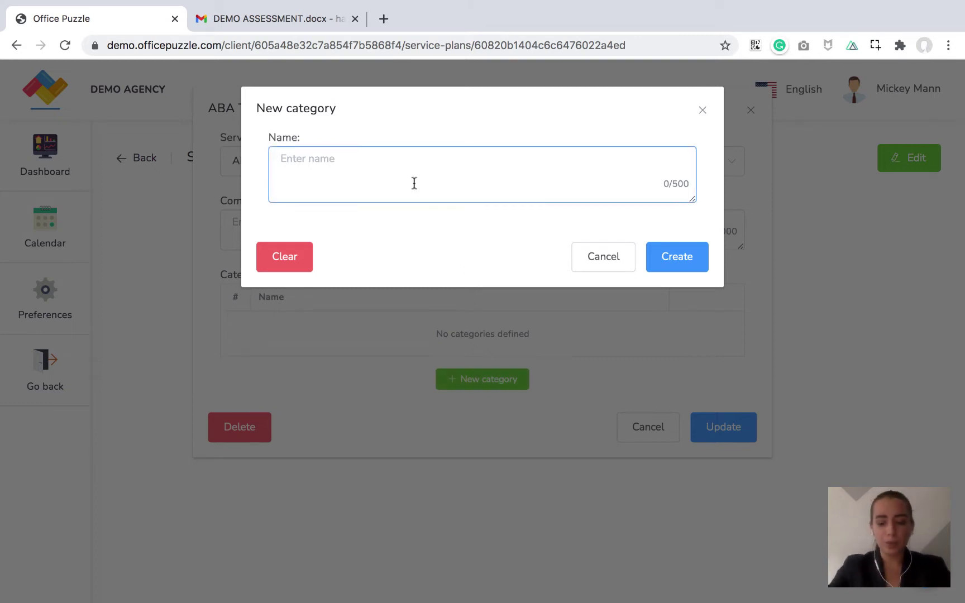
pyautogui.write('Malada')
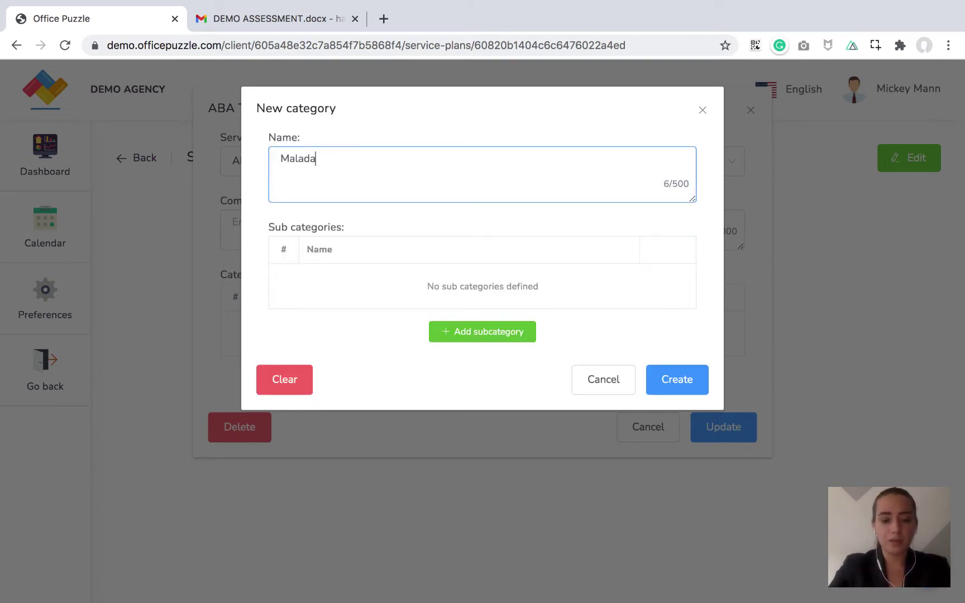
pyautogui.write('ptive Behavior')
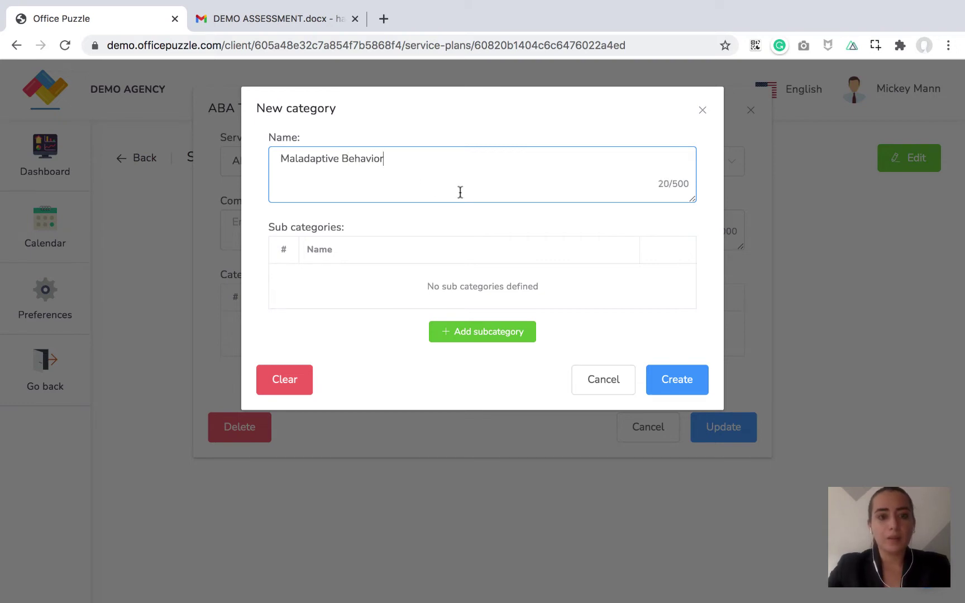
pyautogui.write('s')
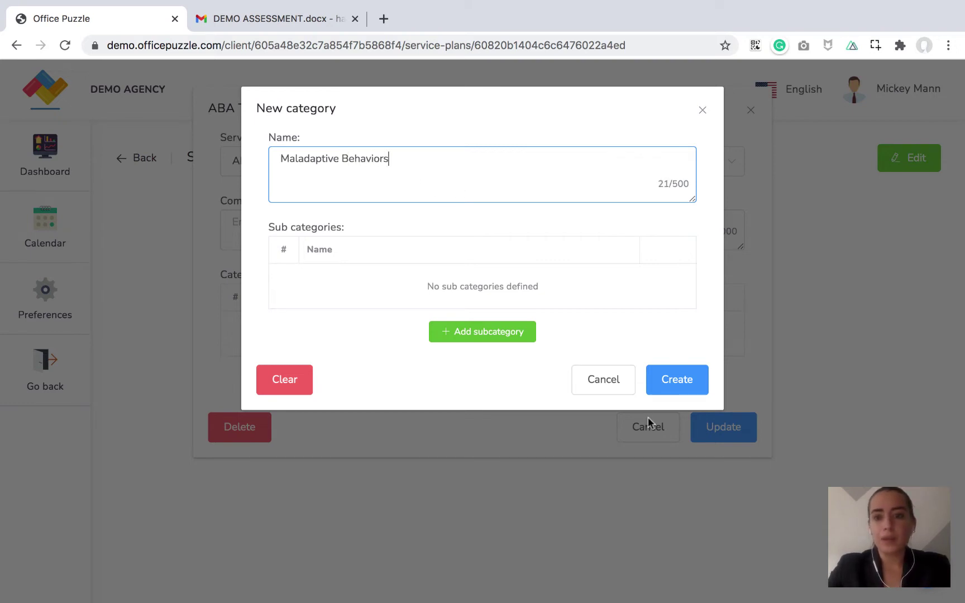
pyautogui.click(682, 384)
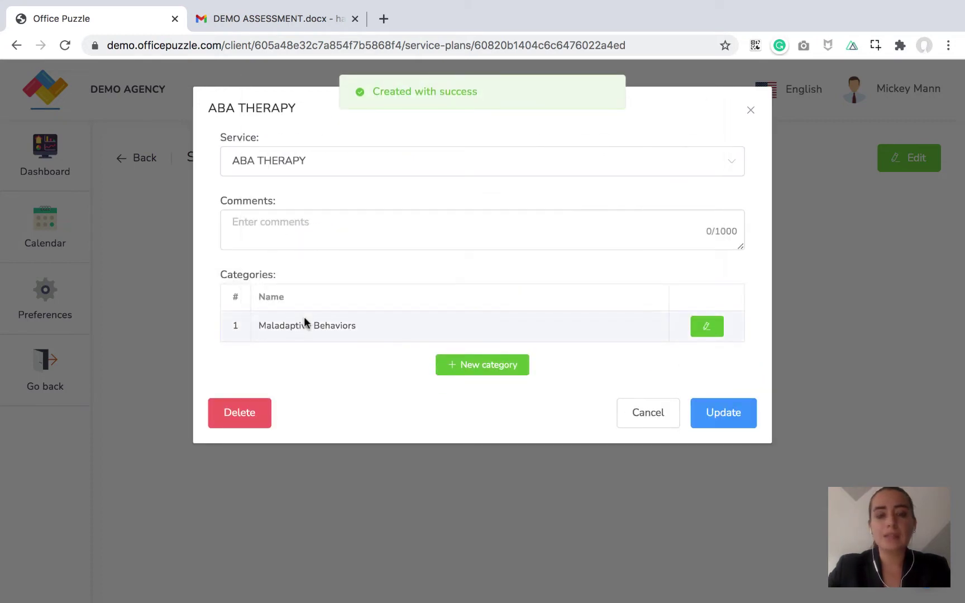
# Add a second category named Replacement Programs to the ABA THERAPY plan
pyautogui.click(463, 367)
pyautogui.click(321, 168)
pyautogui.write('R')
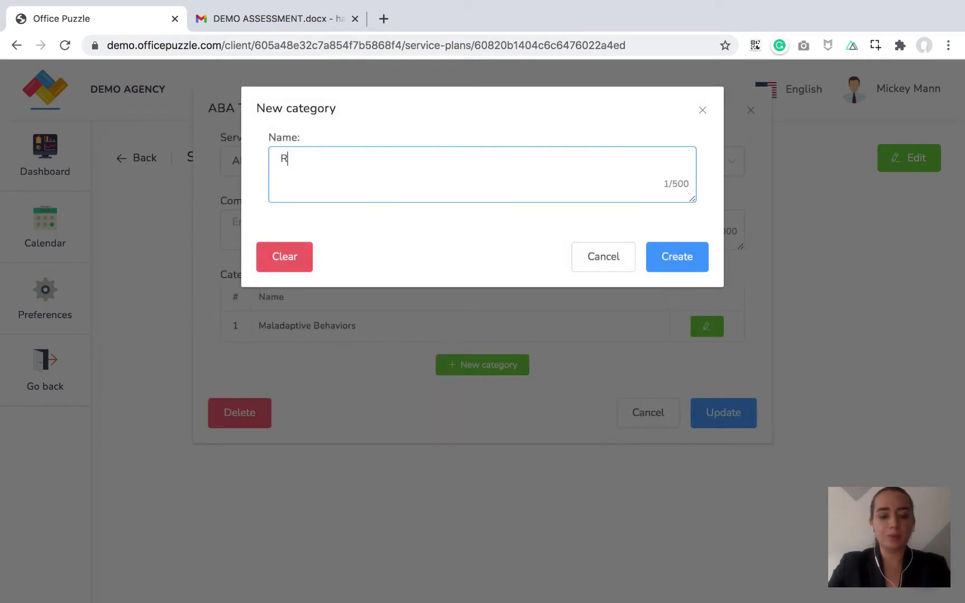
pyautogui.write('eplacemnt')
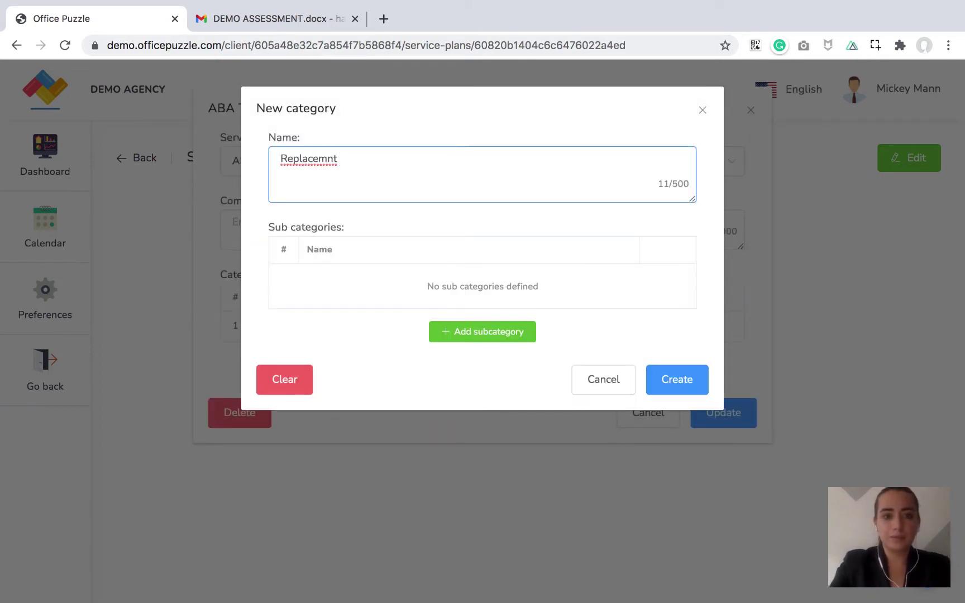
pyautogui.press('BackSpace')
pyautogui.press('BackSpace')
pyautogui.press('BackSpace')
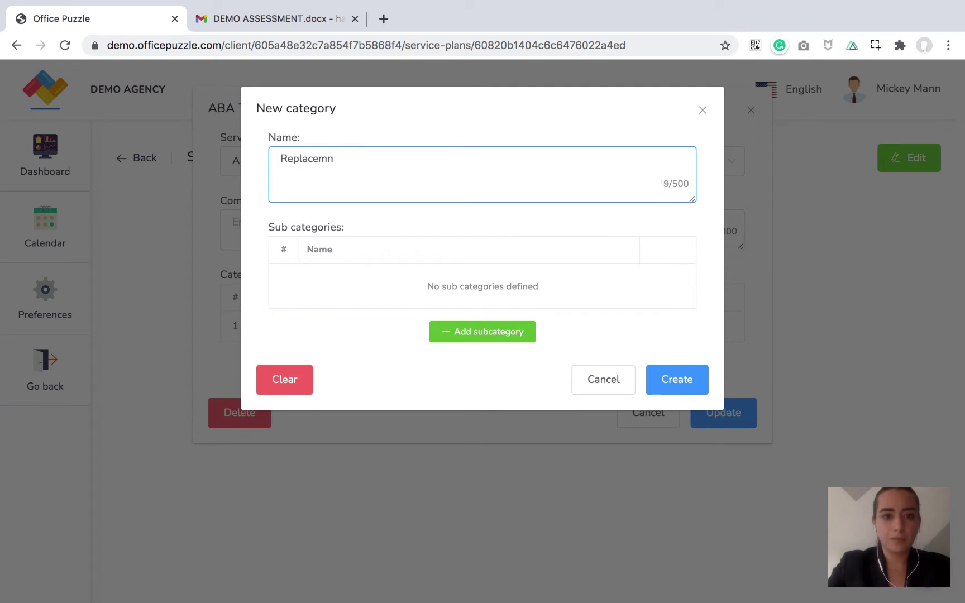
pyautogui.write('ent ')
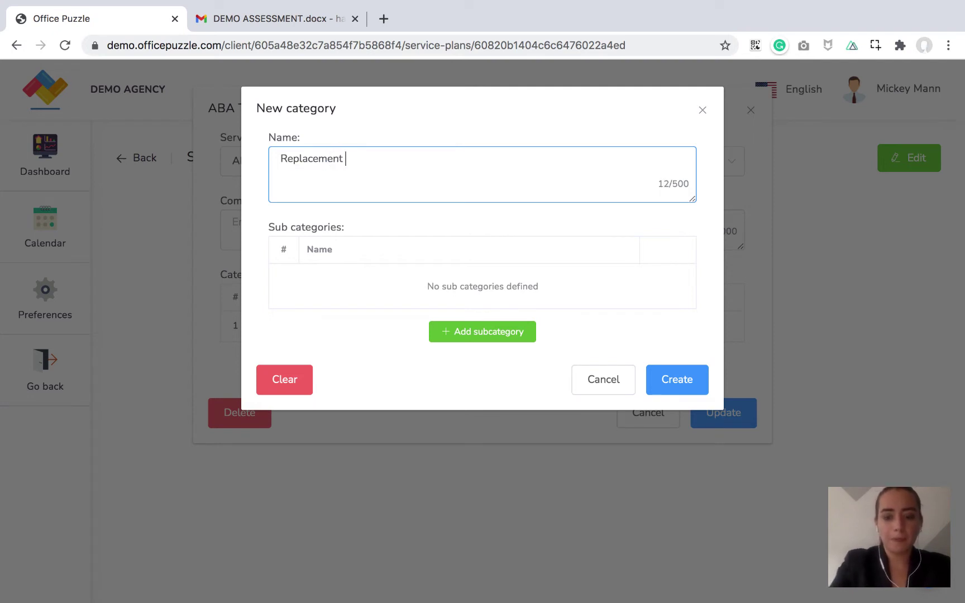
pyautogui.write('Programs')
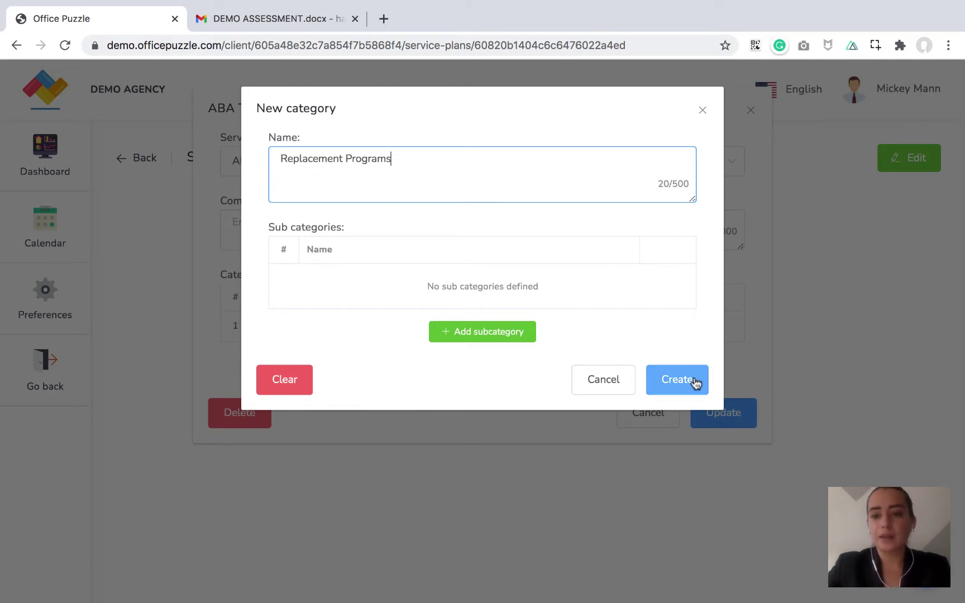
pyautogui.click(695, 379)
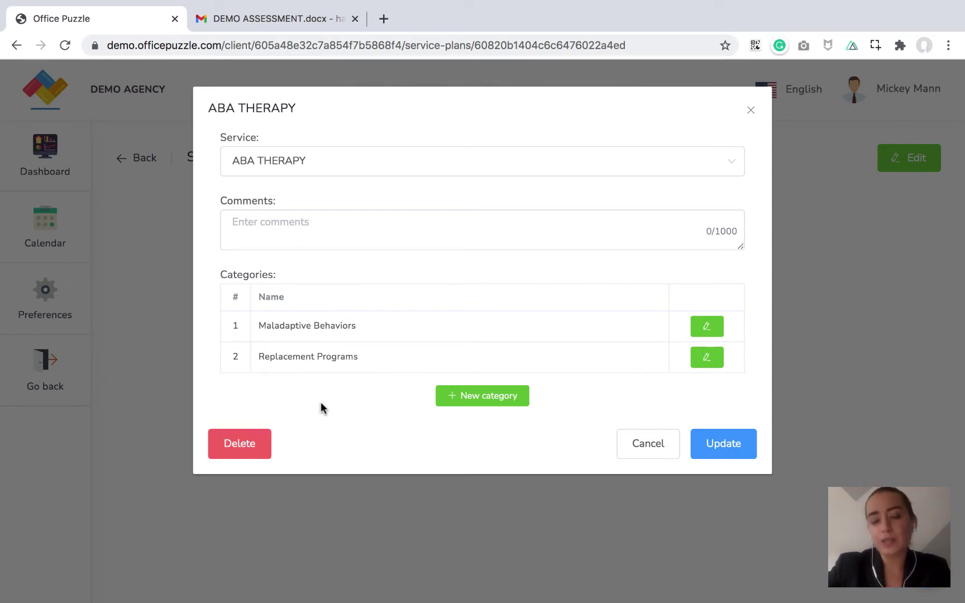
# Add a third category named Caregiver Training and save the updated ABA THERAPY plan
pyautogui.click(486, 395)
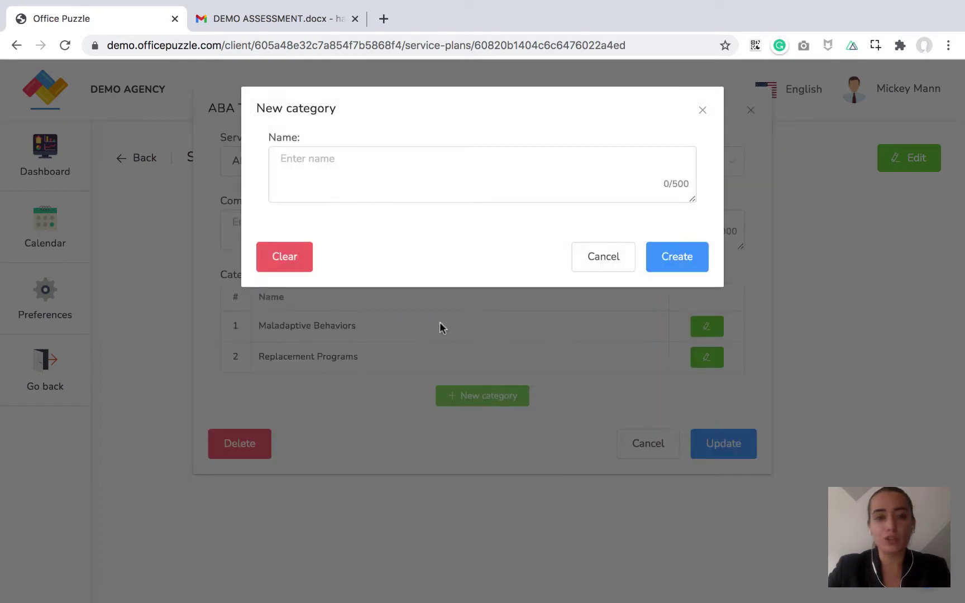
pyautogui.click(367, 173)
pyautogui.write('Caragiver')
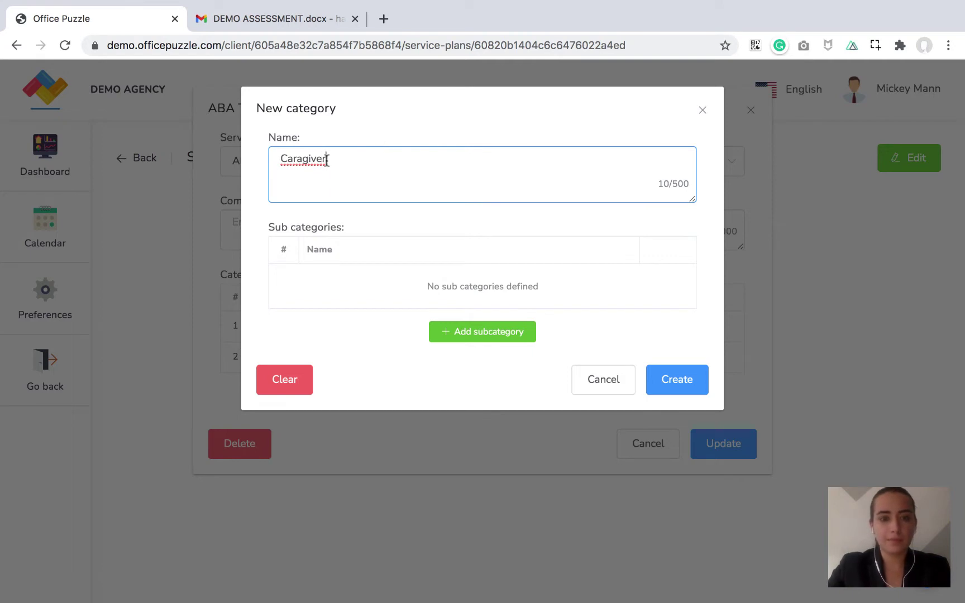
pyautogui.press('BackSpace')
pyautogui.press('BackSpace')
pyautogui.press('BackSpace')
pyautogui.press('BackSpace')
pyautogui.press('BackSpace')
pyautogui.press('BackSpace')
pyautogui.press('BackSpace')
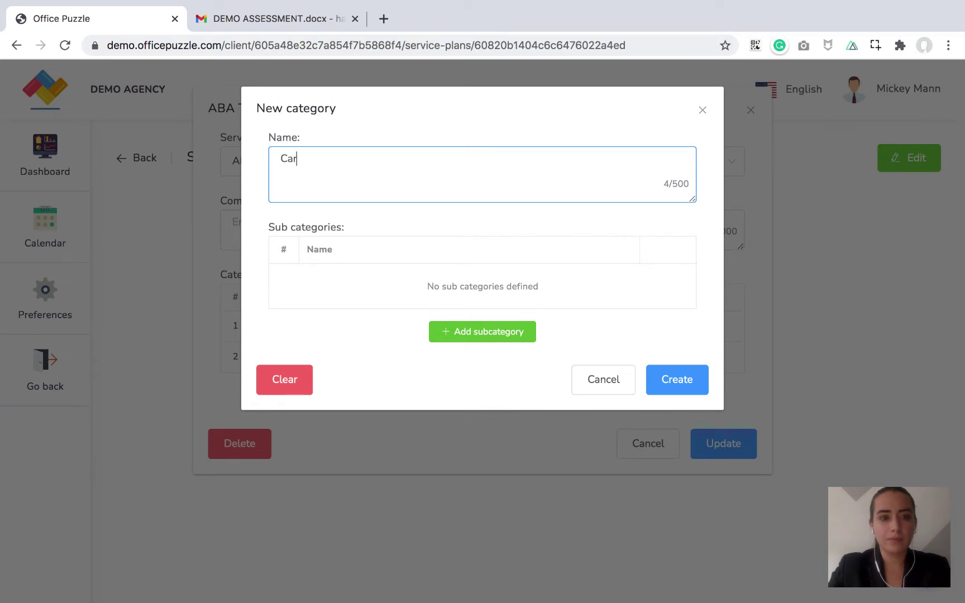
pyautogui.write('egiver ')
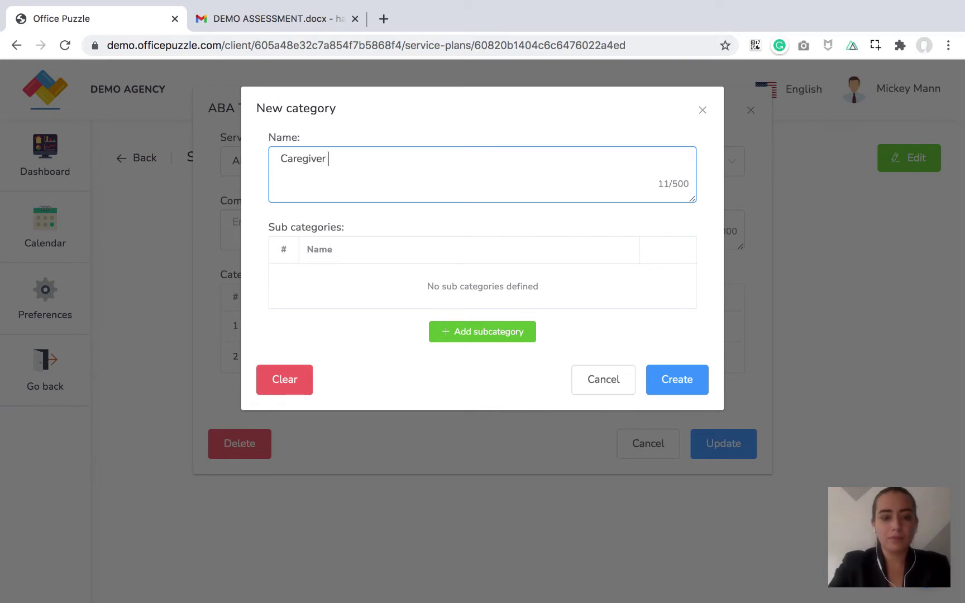
pyautogui.write('Training')
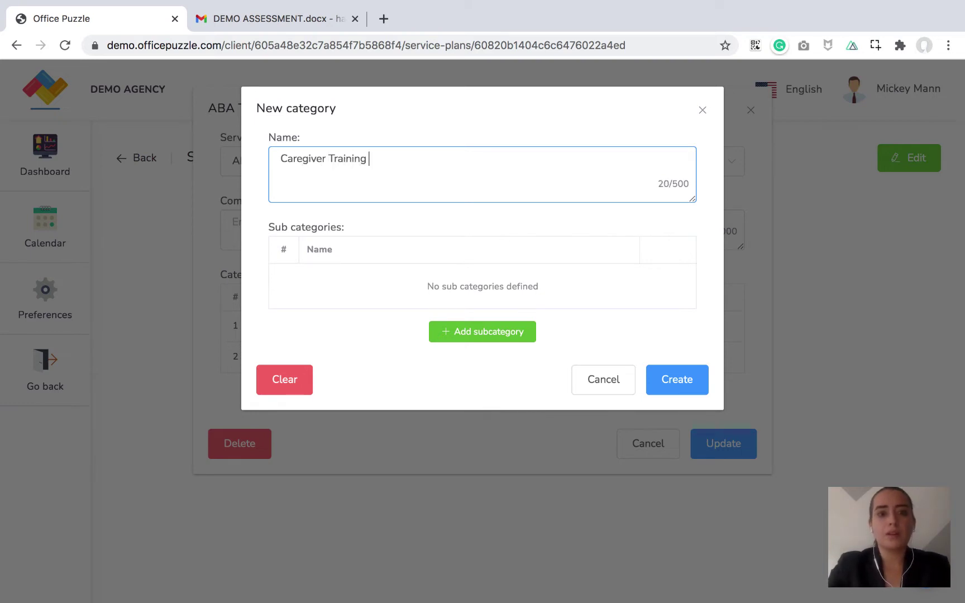
pyautogui.press('BackSpace')
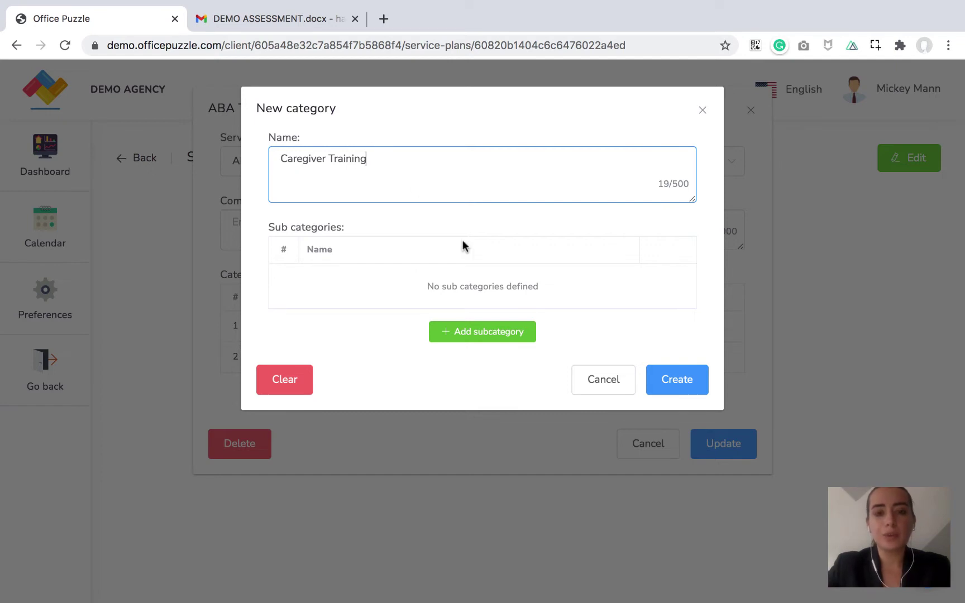
pyautogui.click(685, 381)
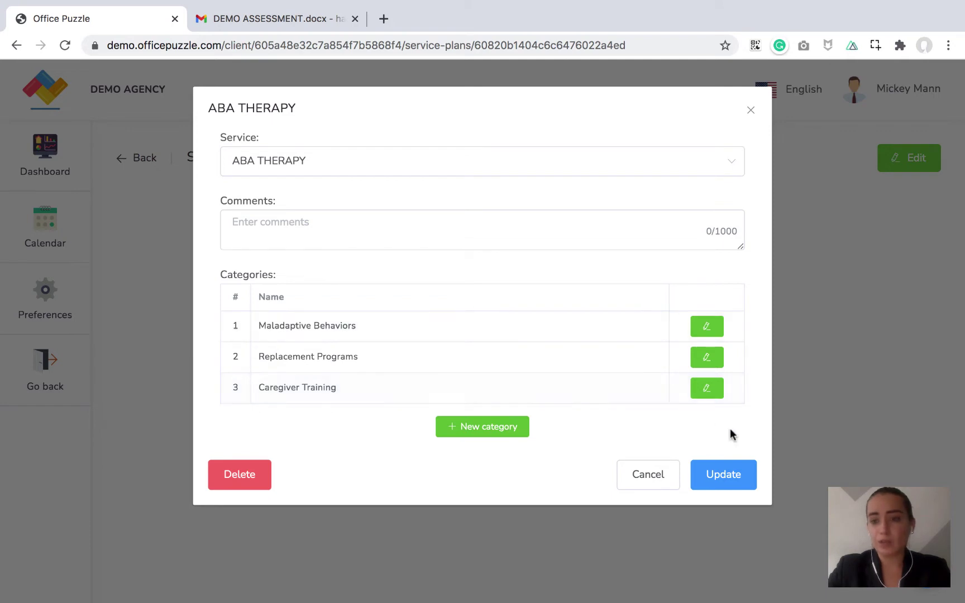
pyautogui.click(735, 481)
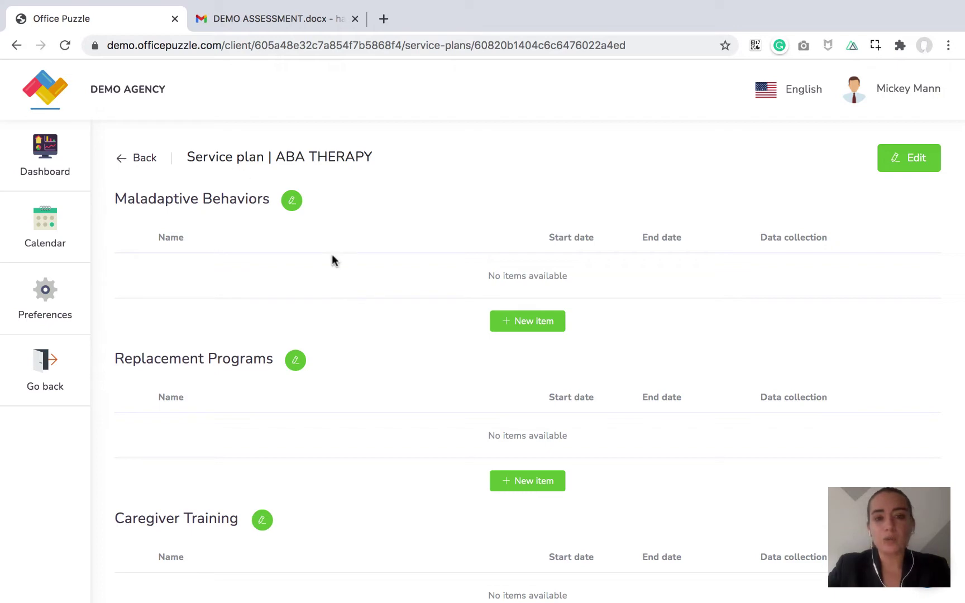
# Add a new item under Maladaptive Behaviors, then copy the heading Temper Tantrum from DEMO ASSESSMENT.docx in Gmail
pyautogui.click(537, 323)
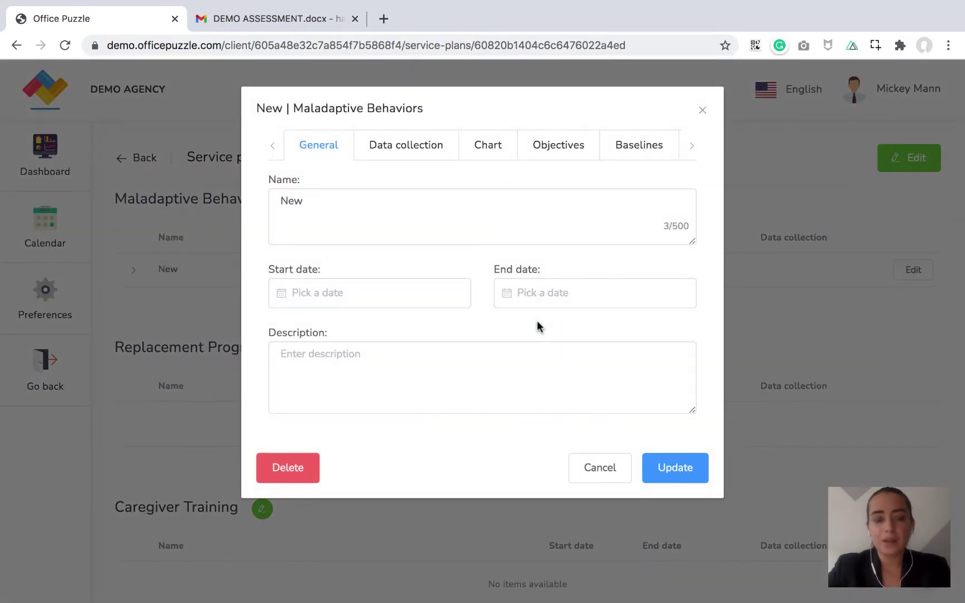
pyautogui.click(282, 16)
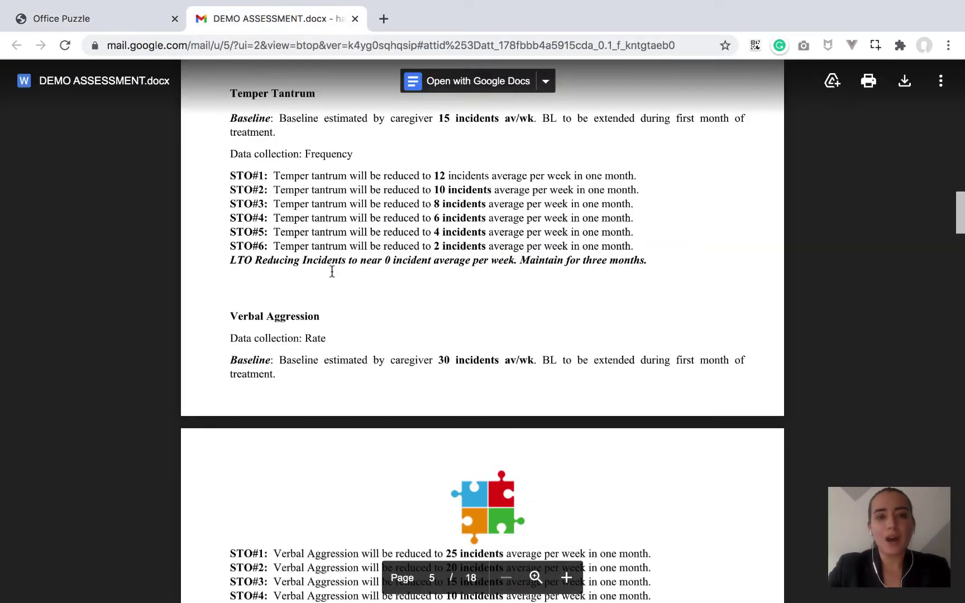
pyautogui.scroll(-1, 332, 271)
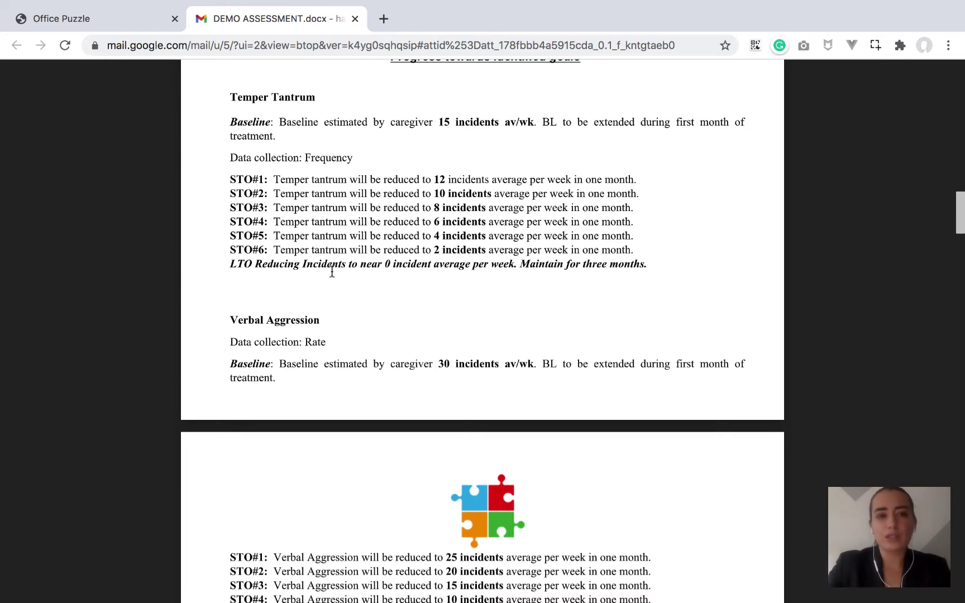
pyautogui.scroll(2, 314, 232)
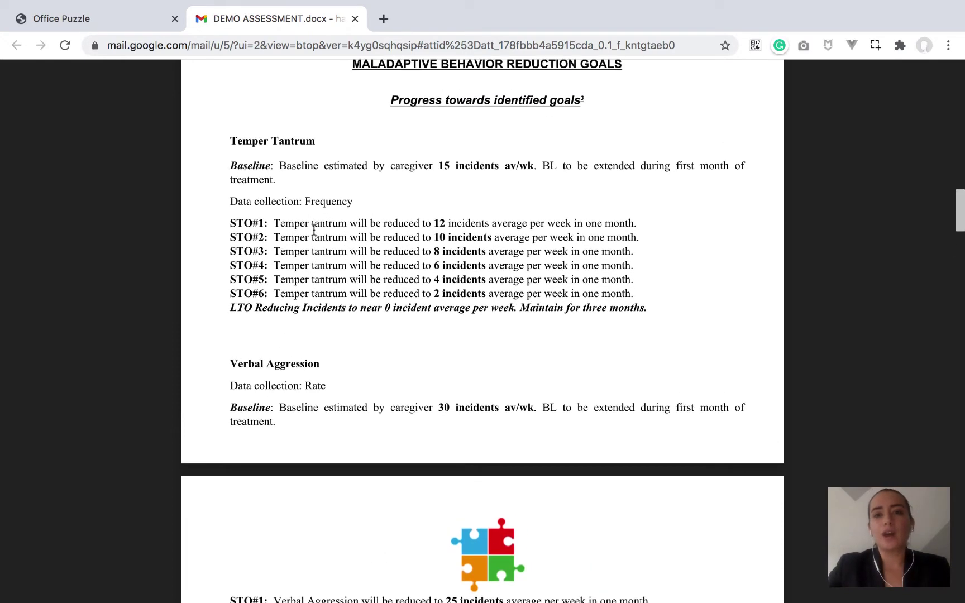
pyautogui.scroll(-1, 313, 228)
pyautogui.scroll(2, 312, 226)
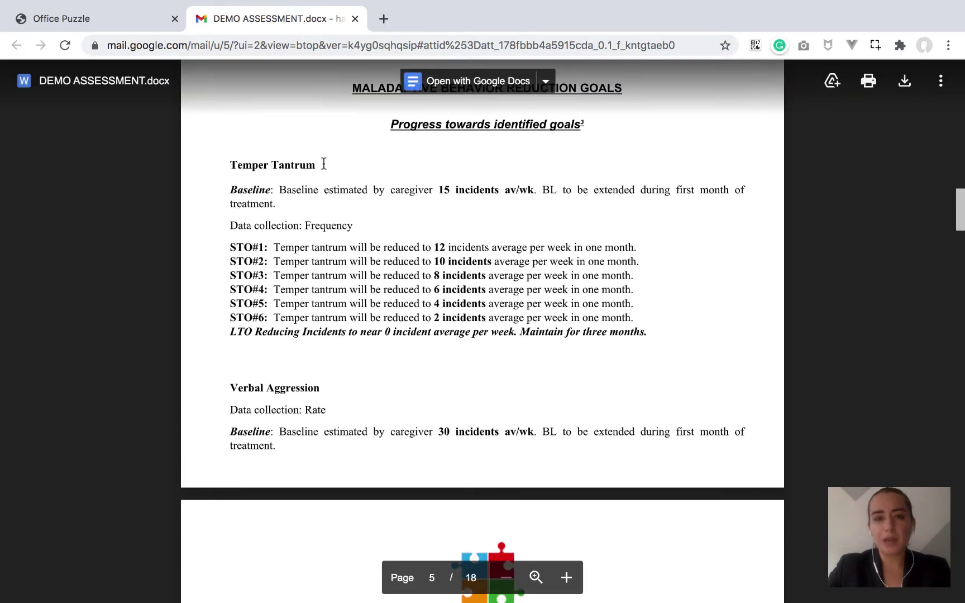
pyautogui.doubleClick(247, 166)
pyautogui.moveTo(248, 166); pyautogui.dragTo(311, 165)
pyautogui.click(311, 165)
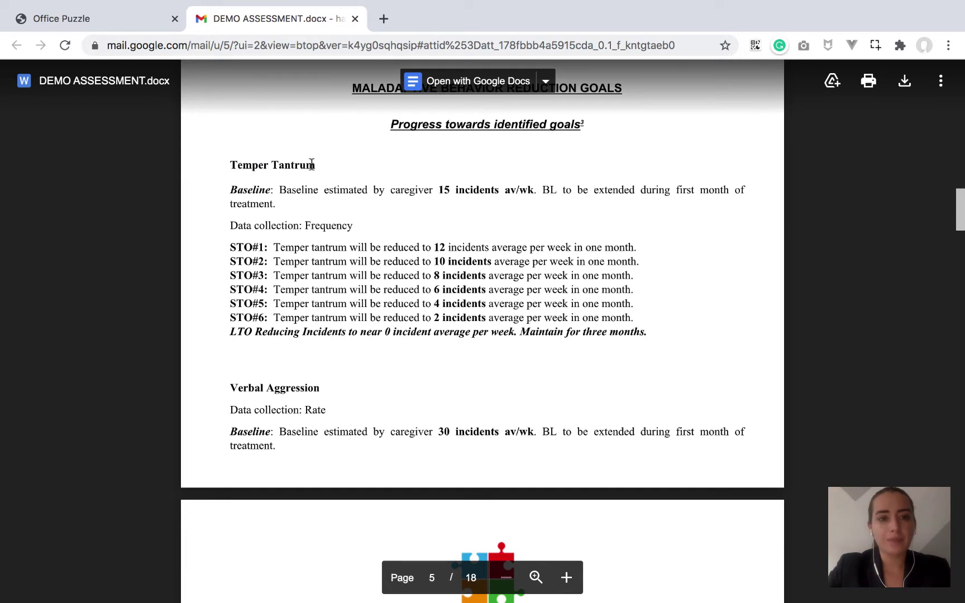
pyautogui.doubleClick(310, 165)
pyautogui.keyDown('shift'); pyautogui.click(222, 165); pyautogui.keyUp('shift')
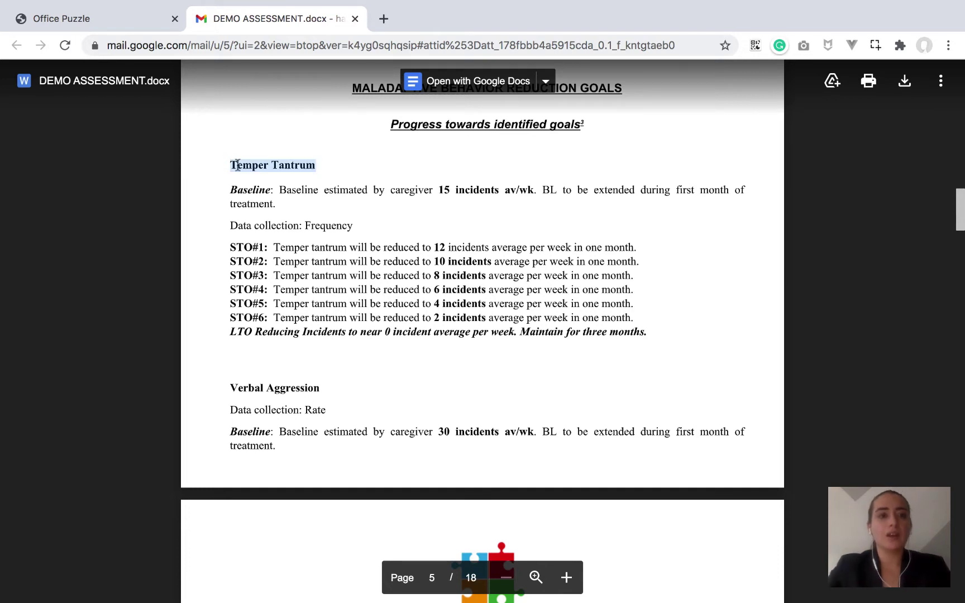
# Return to Office Puzzle and replace the new maladaptive behavior item's name with Temper Tantrum
pyautogui.click(123, 23)
pyautogui.doubleClick(335, 204)
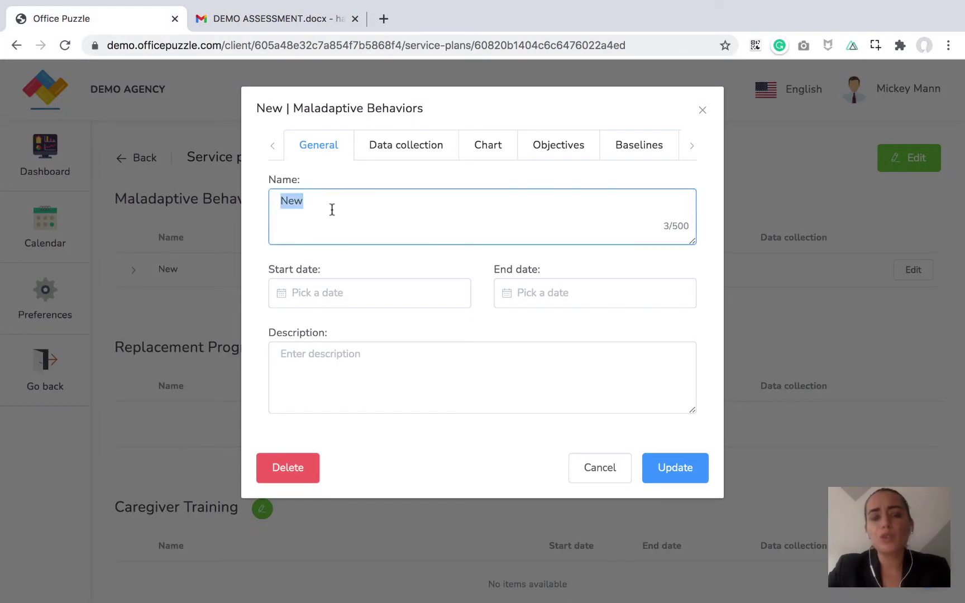
pyautogui.click(379, 179)
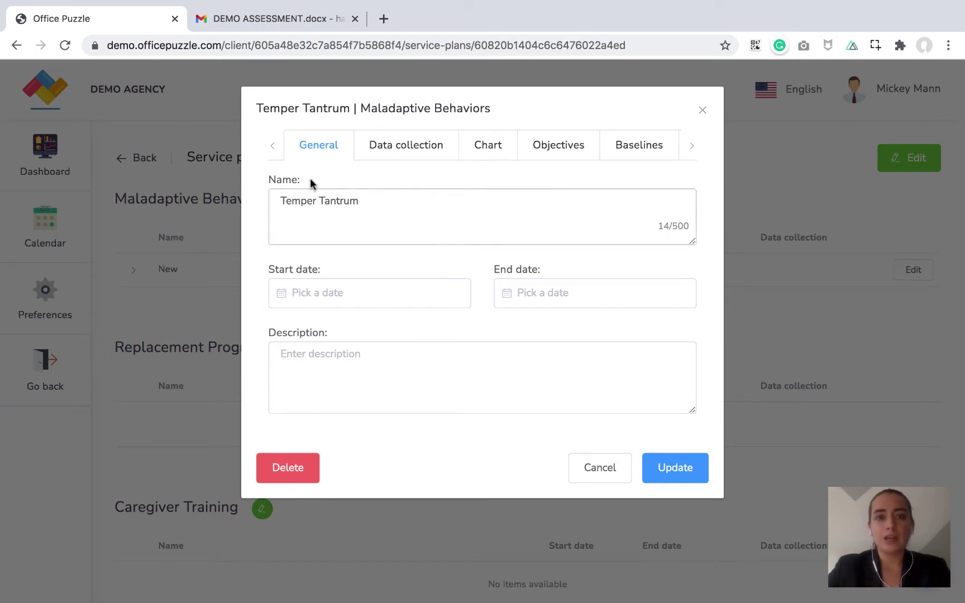
# Check Temper Tantrum's data collection method in DEMO ASSESSMENT.docx and set the item's data collection type to frequency in Office Puzzle
pyautogui.click(401, 153)
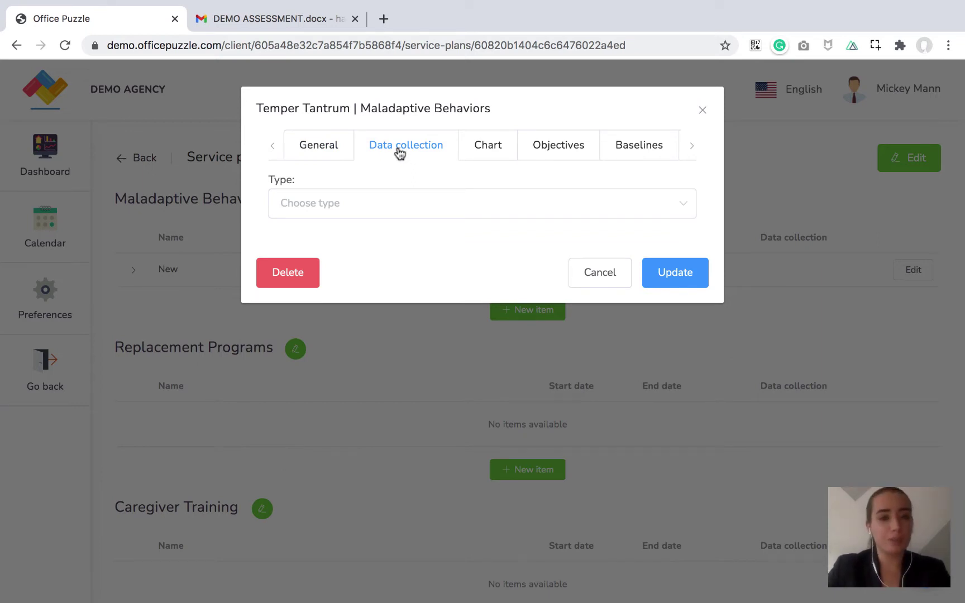
pyautogui.click(382, 214)
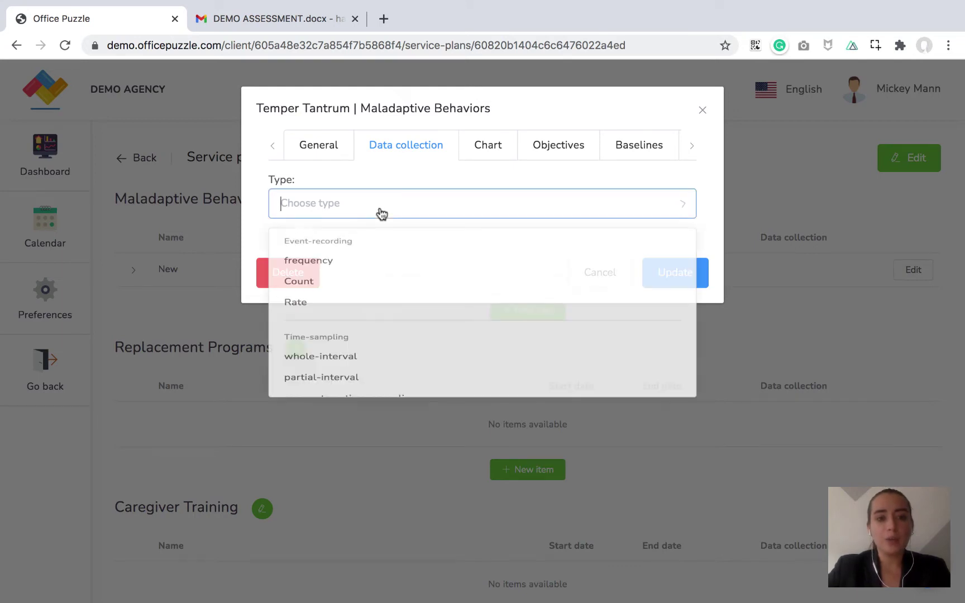
pyautogui.scroll(-8, 344, 387)
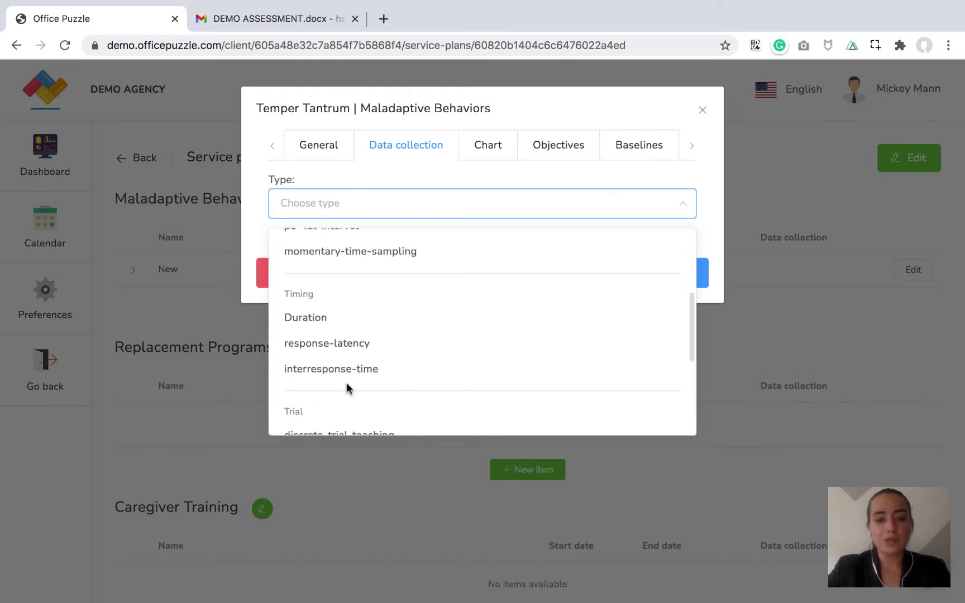
pyautogui.scroll(8, 346, 389)
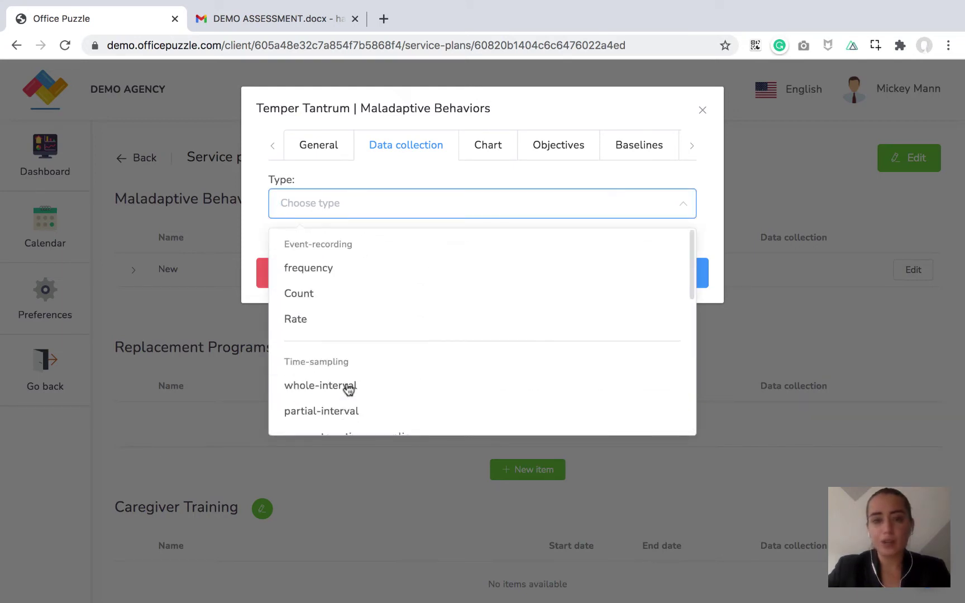
pyautogui.click(271, 19)
pyautogui.click(307, 209)
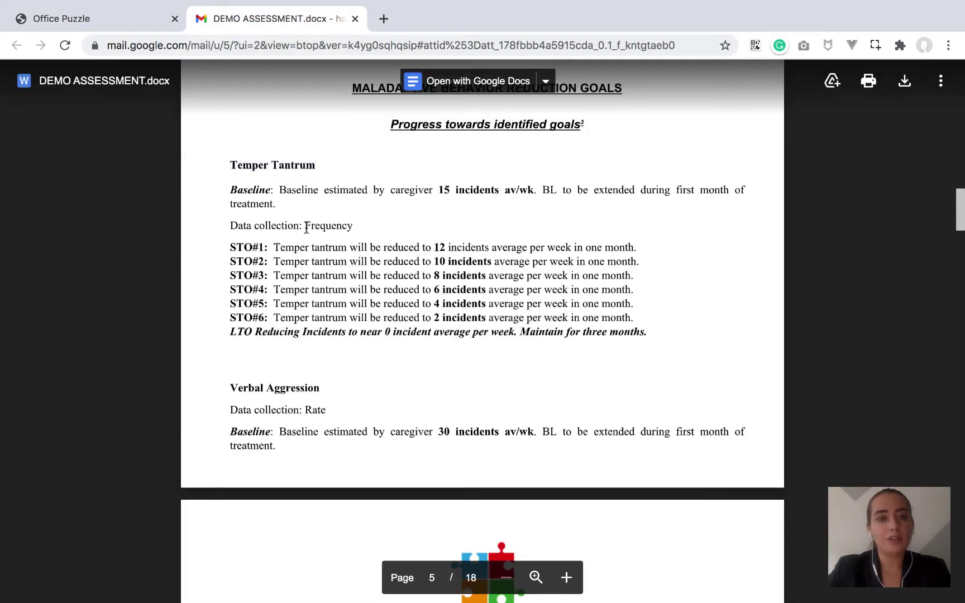
pyautogui.moveTo(305, 225); pyautogui.dragTo(365, 229)
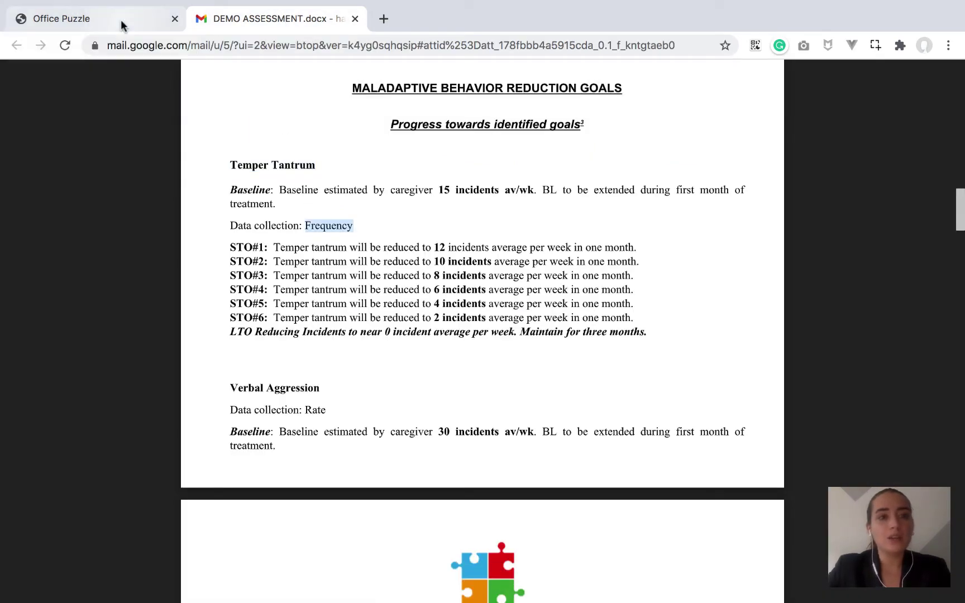
pyautogui.click(120, 20)
pyautogui.click(353, 274)
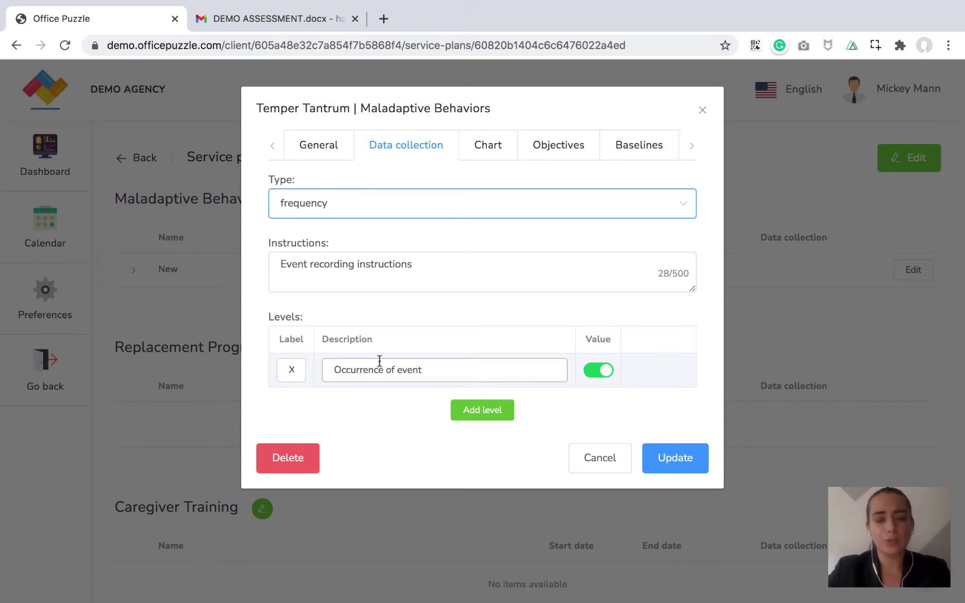
# Set the Temper Tantrum chart to use the Total dataset instead of Average
pyautogui.click(487, 147)
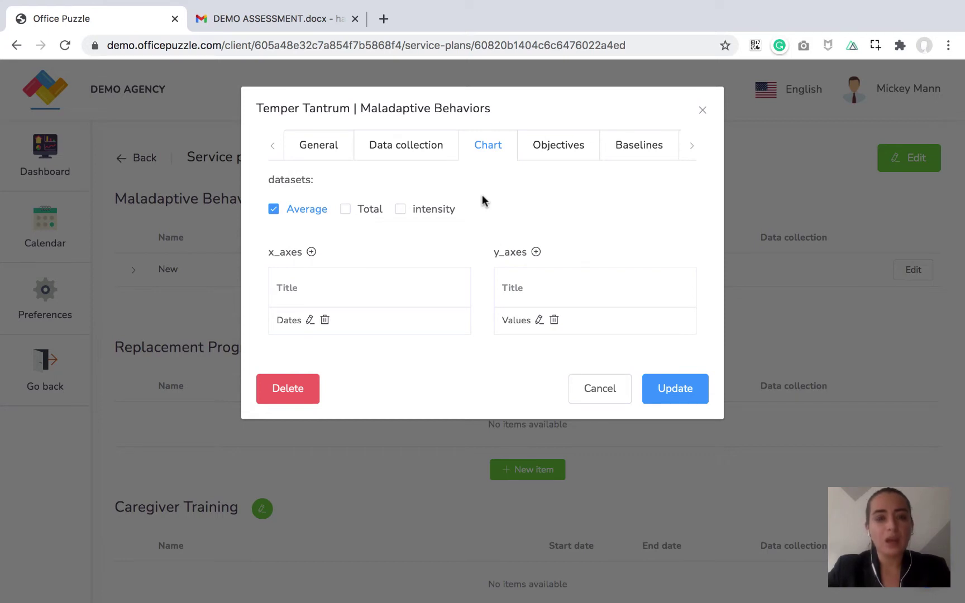
pyautogui.click(275, 210)
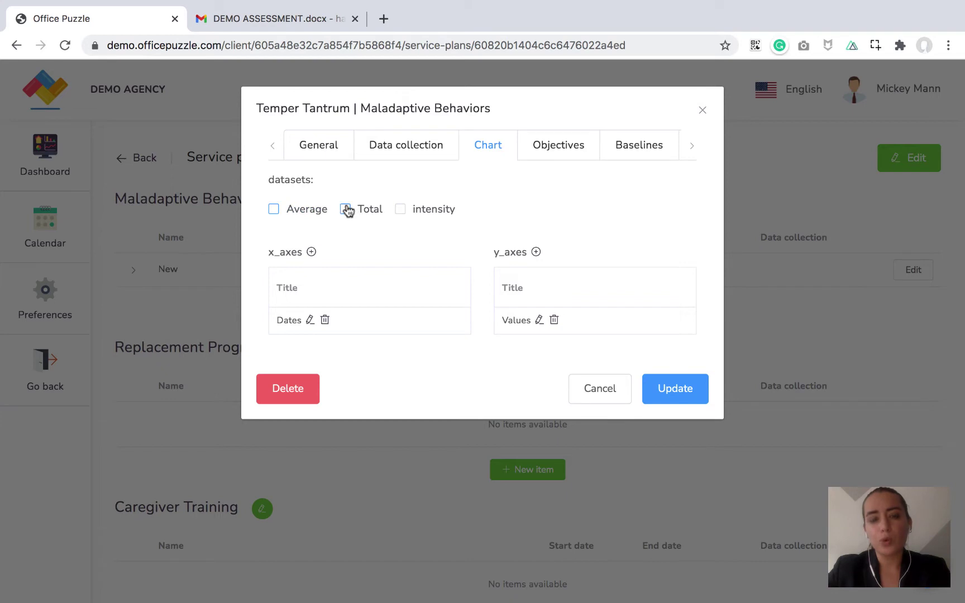
pyautogui.click(346, 210)
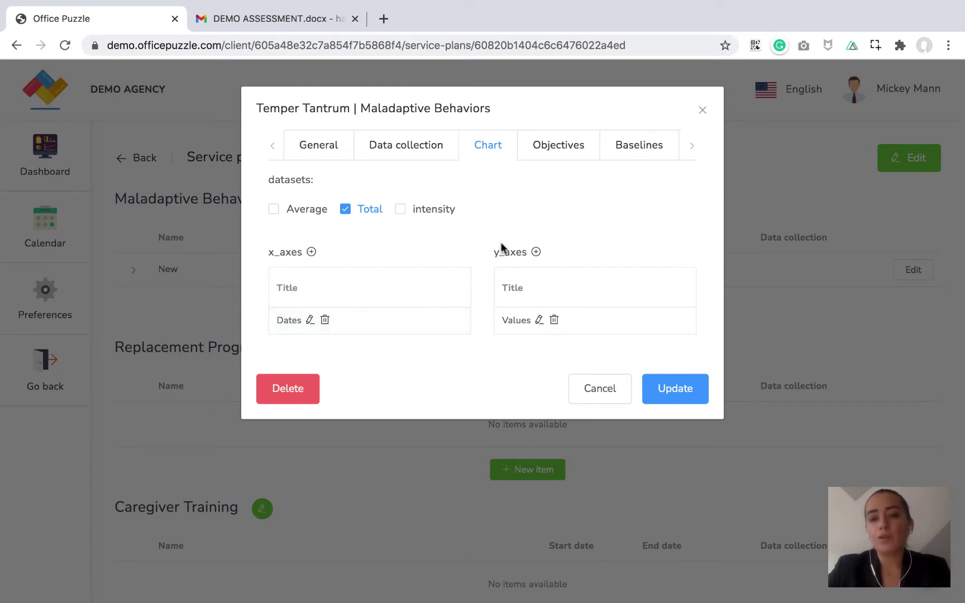
# Rename the chart's y-axis title to Incidents
pyautogui.click(538, 320)
pyautogui.doubleClick(362, 340)
pyautogui.click(312, 332)
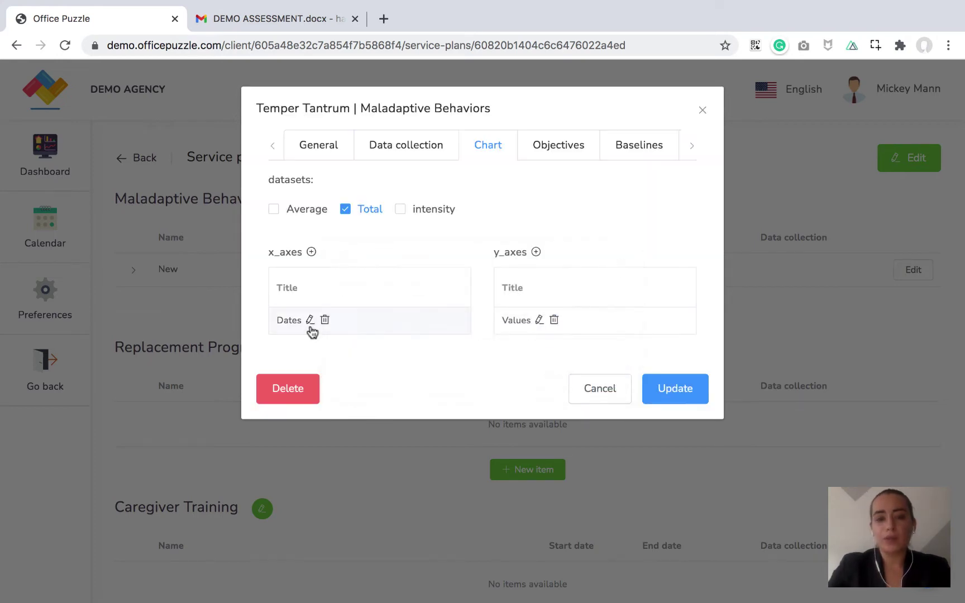
pyautogui.click(539, 320)
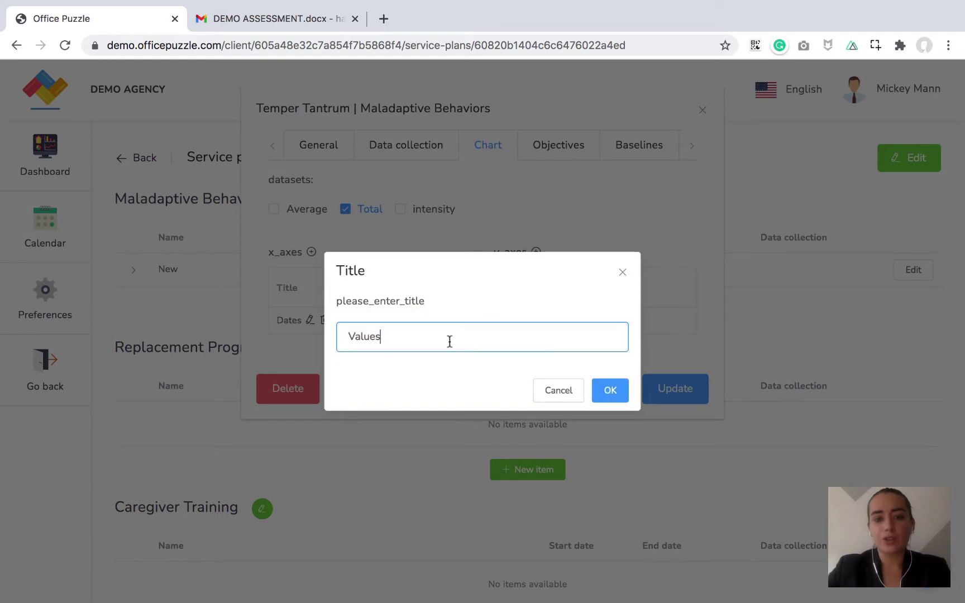
pyautogui.press('BackSpace')
pyautogui.press('BackSpace')
pyautogui.press('BackSpace')
pyautogui.press('BackSpace')
pyautogui.press('BackSpace')
pyautogui.press('BackSpace')
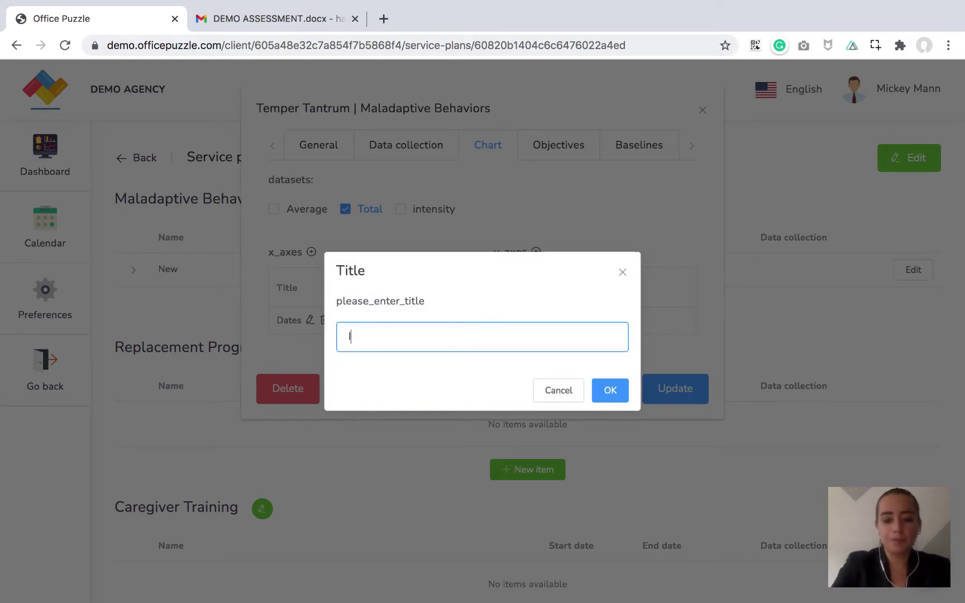
pyautogui.write('Incidents')
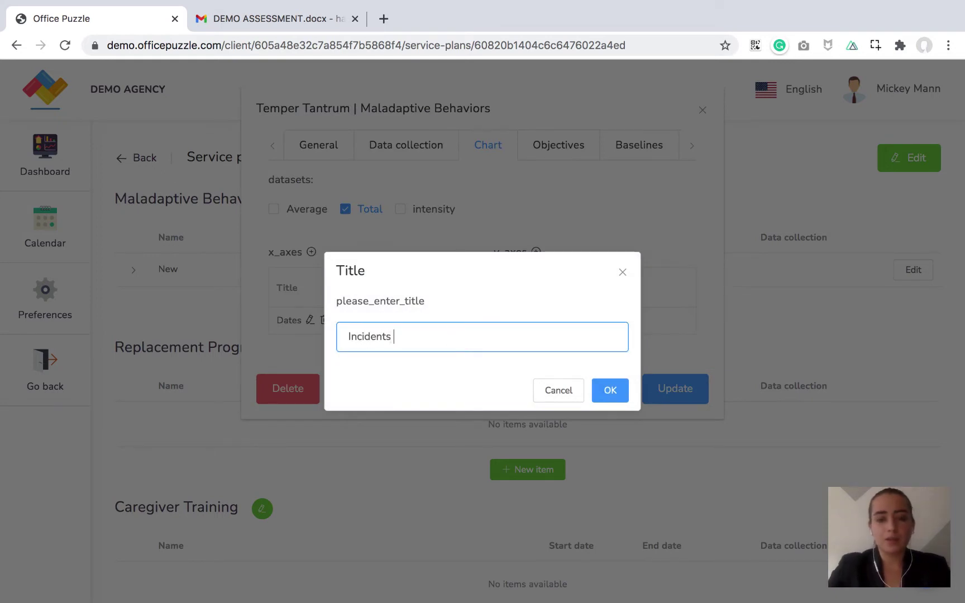
pyautogui.click(619, 391)
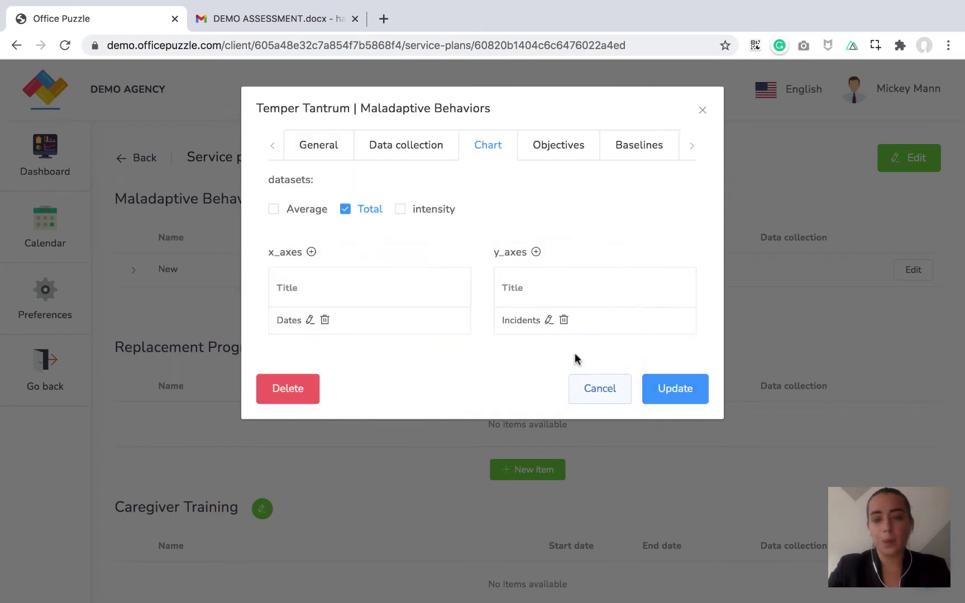
# Start adding multiple objectives to Temper Tantrum and copy its STO#1 to STO#6 and LTO lines from DEMO ASSESSMENT.docx
pyautogui.click(551, 157)
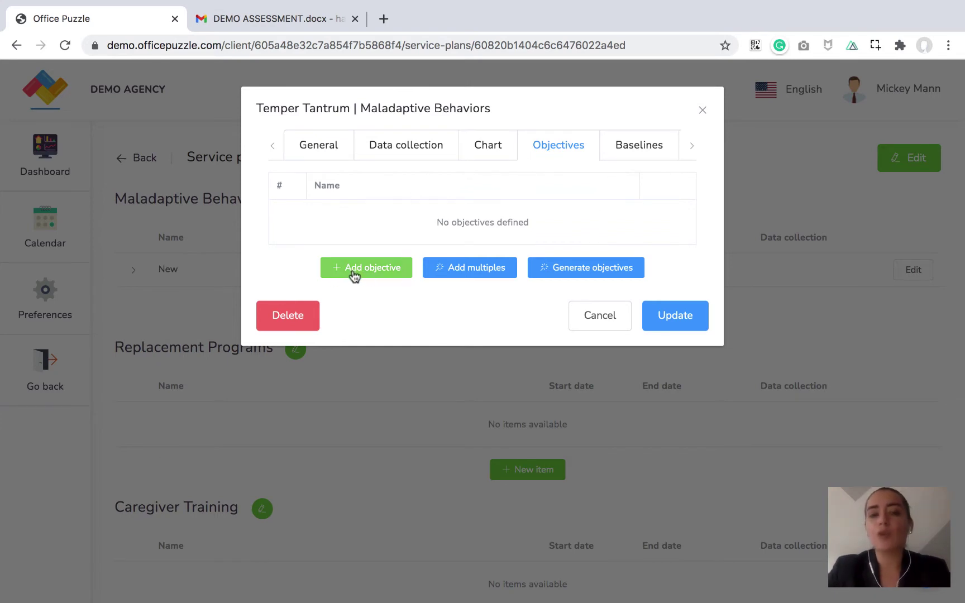
pyautogui.click(461, 272)
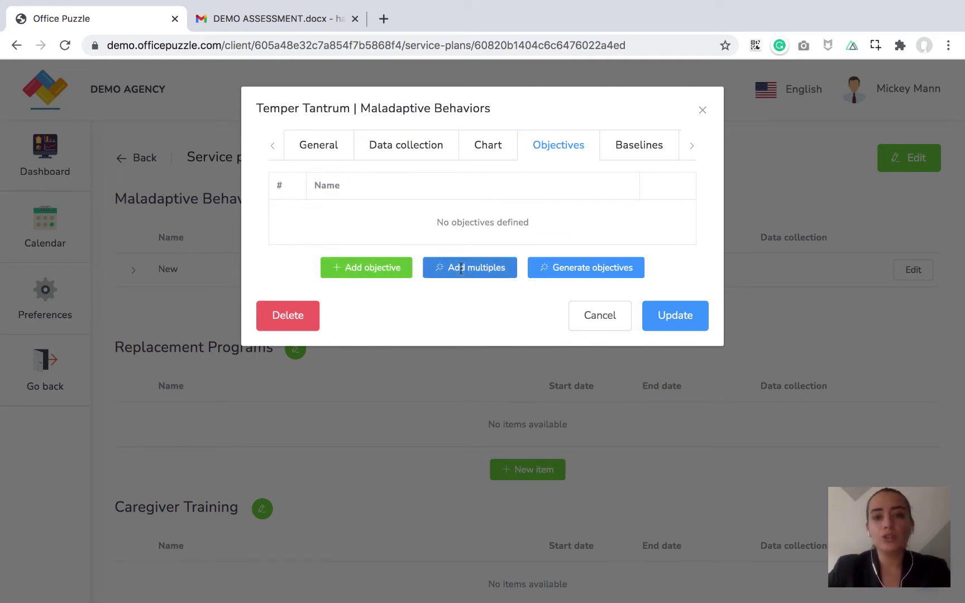
pyautogui.click(298, 20)
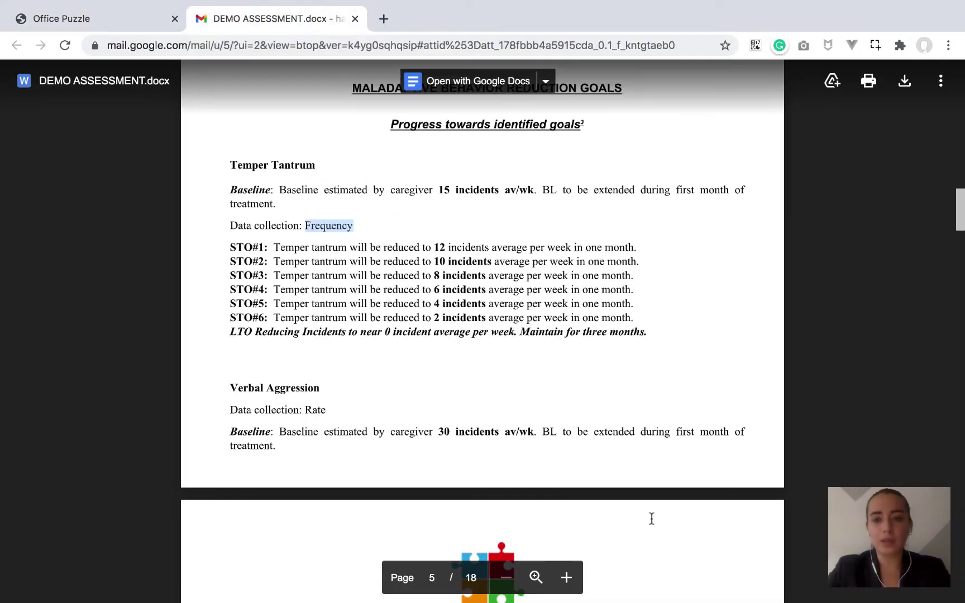
pyautogui.moveTo(651, 332); pyautogui.dragTo(227, 248)
pyautogui.press('super+c')
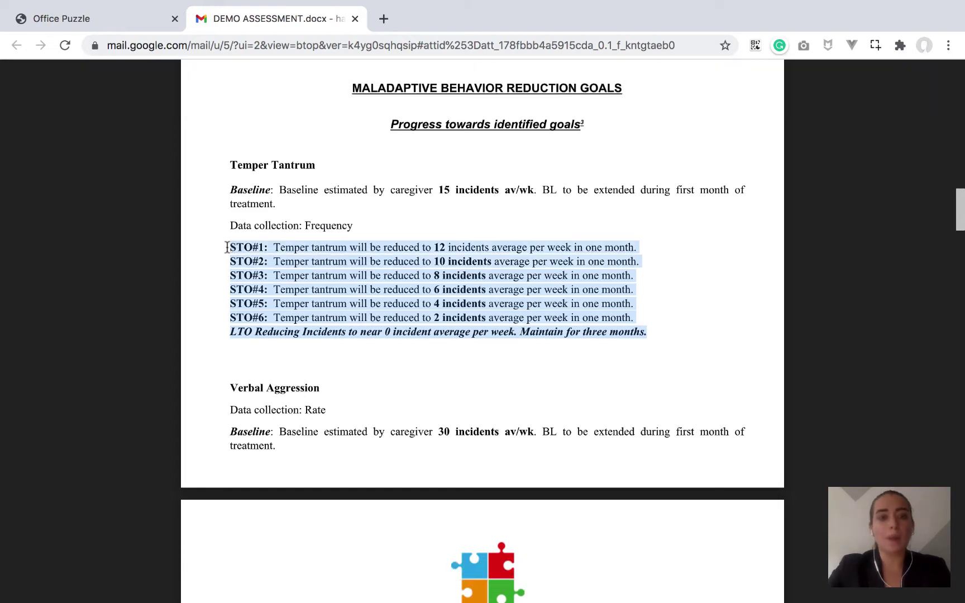
# Return to Office Puzzle and paste the copied STO and LTO lines into the objectives import text
pyautogui.click(101, 19)
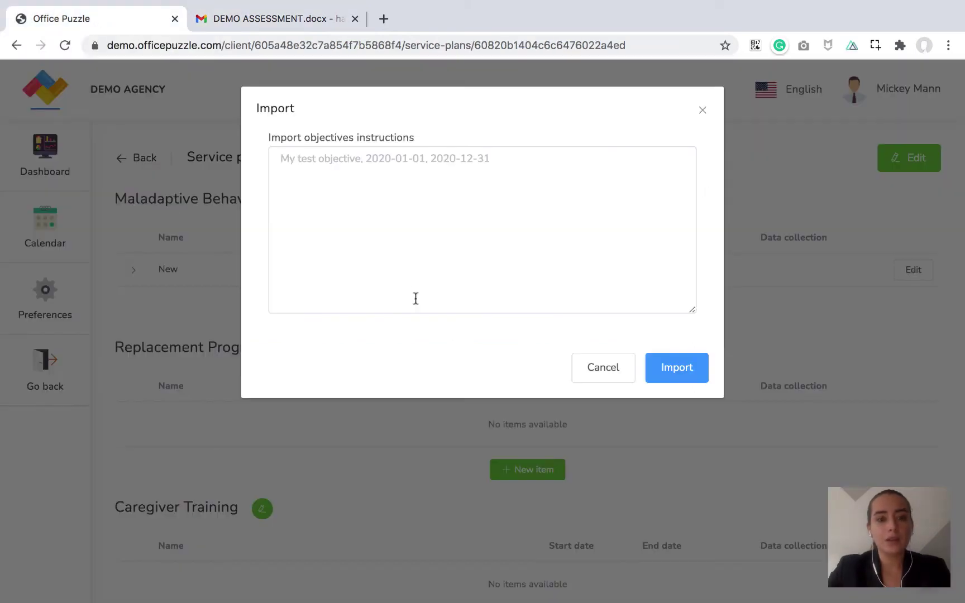
pyautogui.click(357, 196)
pyautogui.press('super+v')
pyautogui.scroll(2, 360, 196)
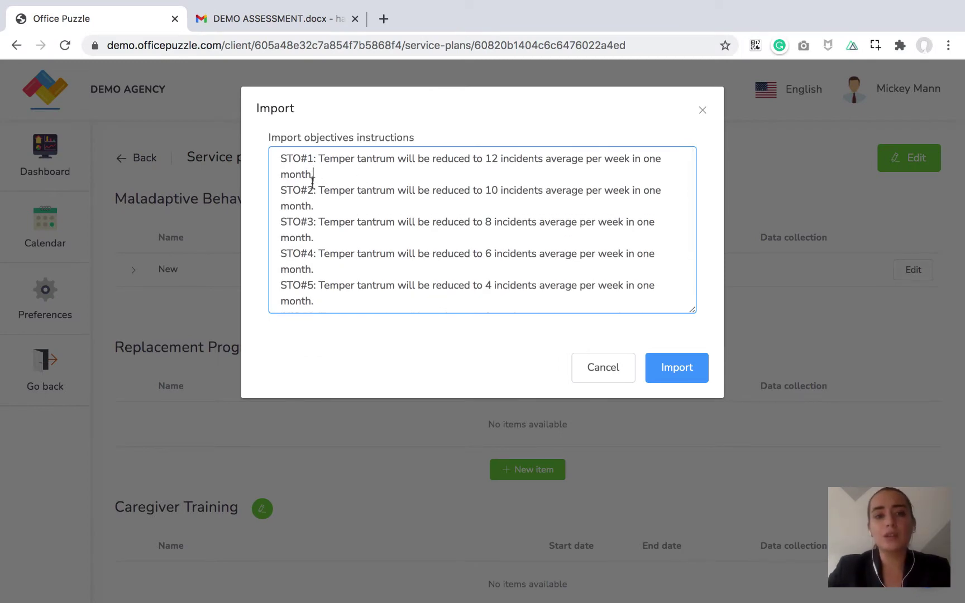
# Try merging the STO#1 and STO#2 lines in the import text, and restore the line break between them
pyautogui.click(281, 191)
pyautogui.press('BackSpace')
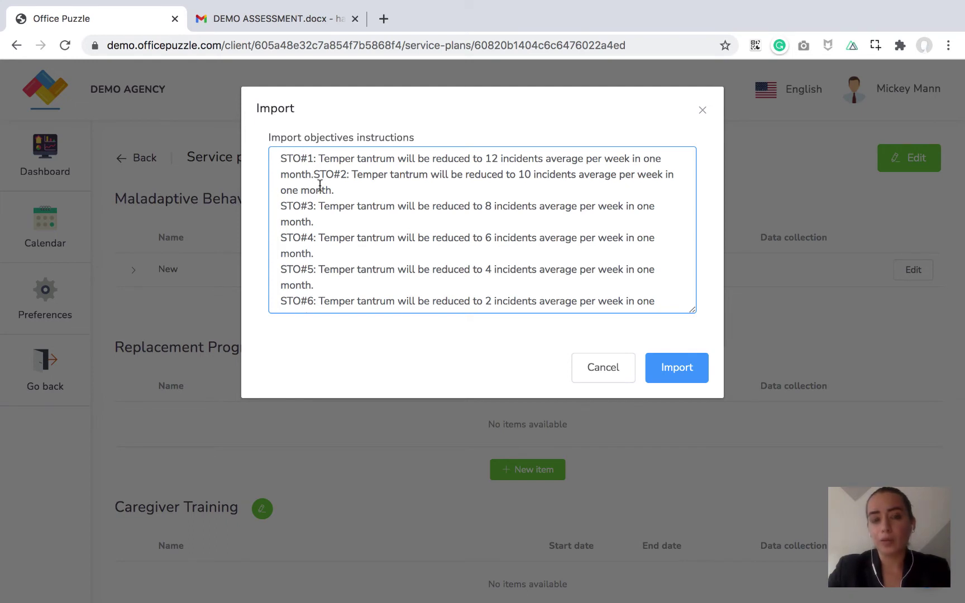
pyautogui.press('Return')
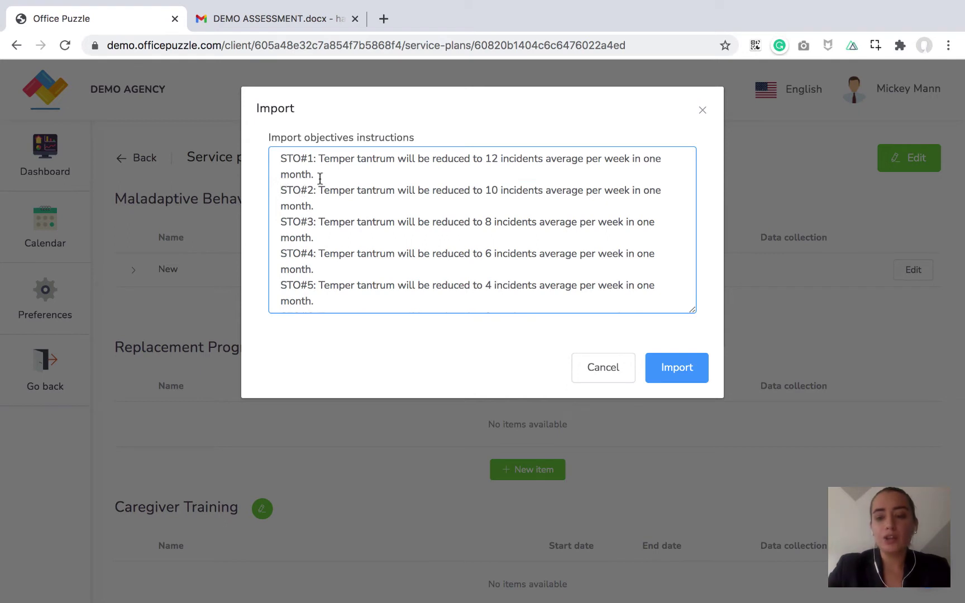
pyautogui.press('Return')
pyautogui.press('BackSpace')
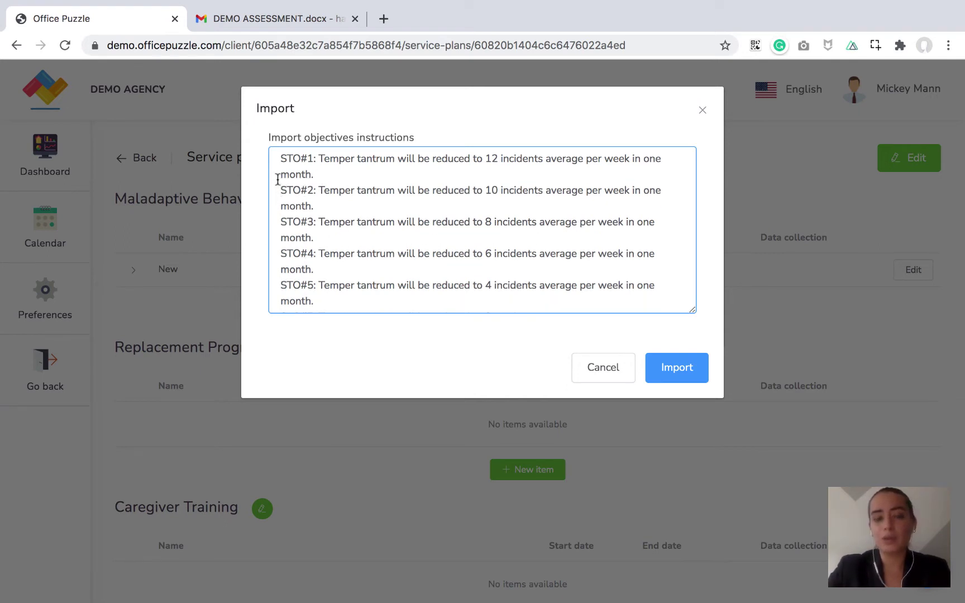
pyautogui.scroll(-3, 365, 245)
pyautogui.scroll(3, 365, 246)
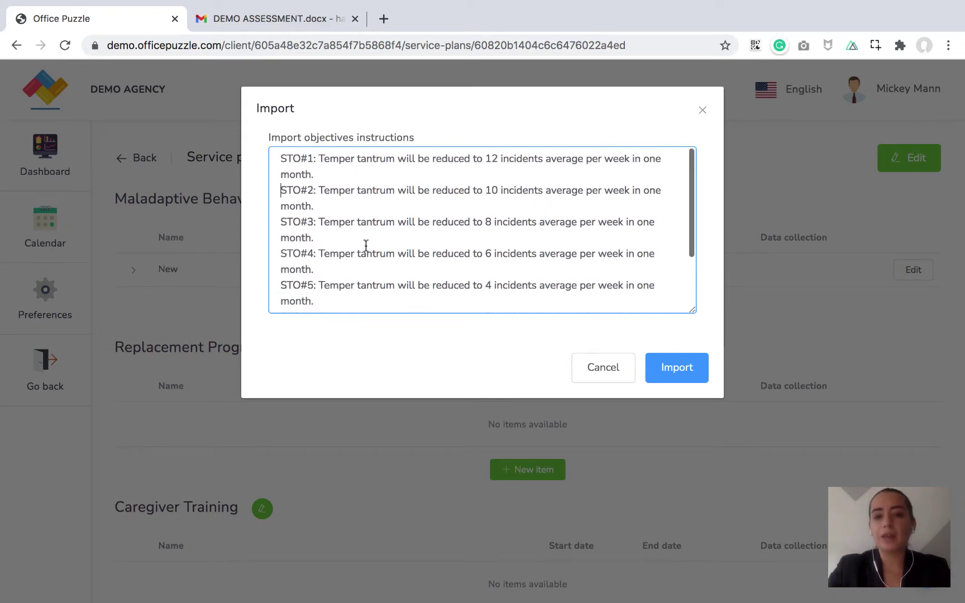
# Import the pasted Temper Tantrum objectives, then open the STO#1 objective's details and save it without edits
pyautogui.click(674, 371)
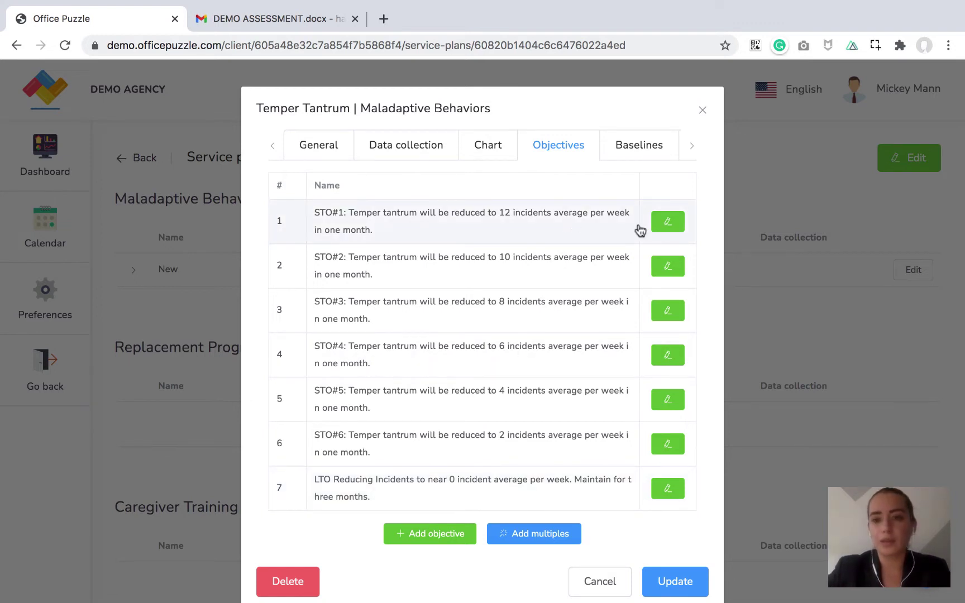
pyautogui.click(668, 223)
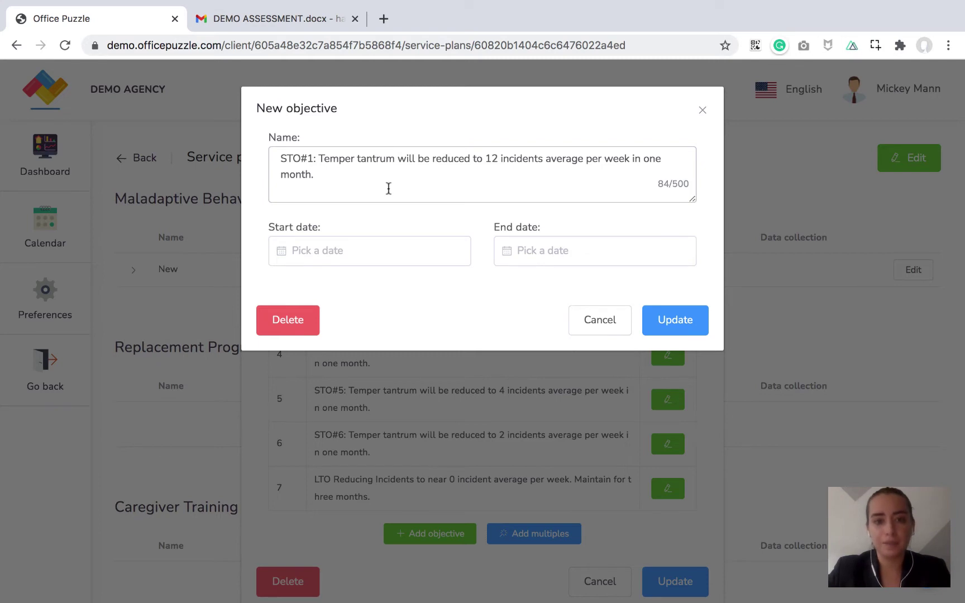
pyautogui.click(674, 320)
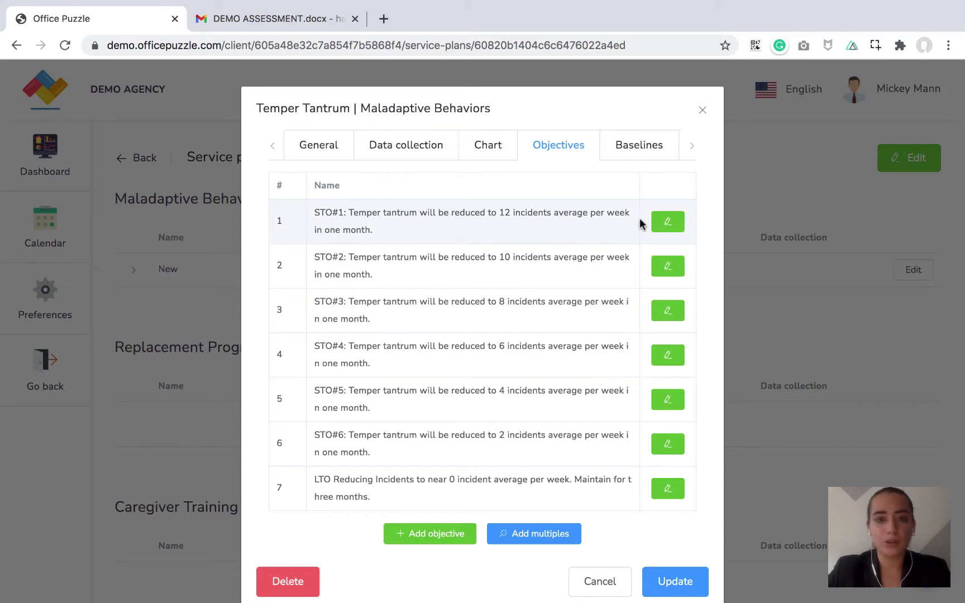
# Open Temper Tantrum's baselines, check its baseline in DEMO ASSESSMENT.docx, and return to Office Puzzle
pyautogui.click(633, 147)
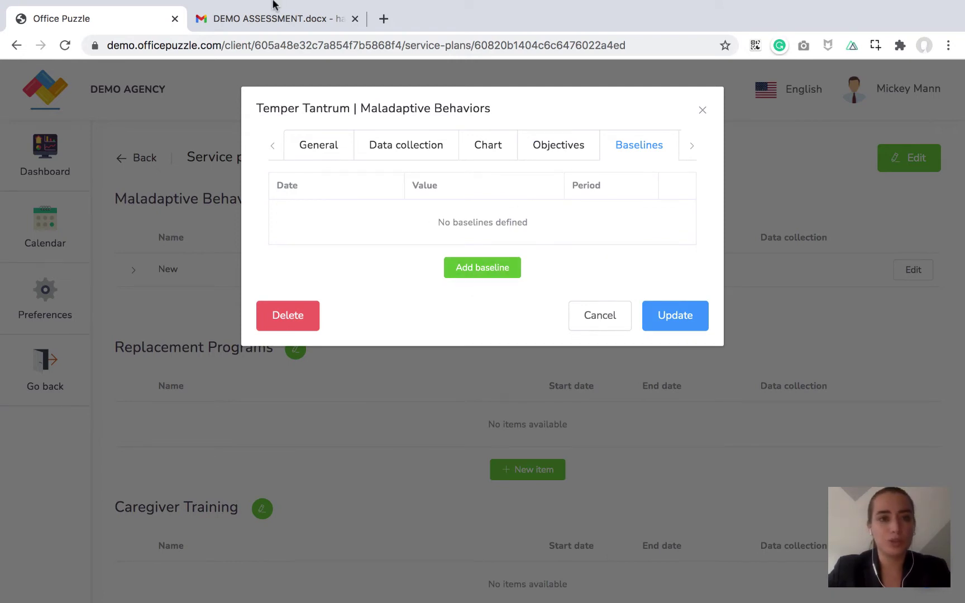
pyautogui.click(279, 17)
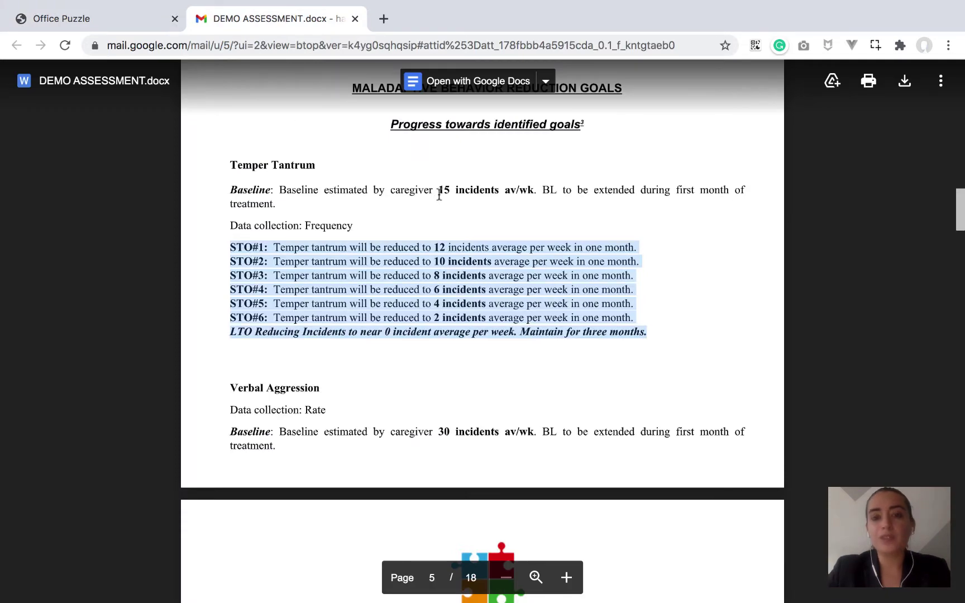
pyautogui.click(96, 10)
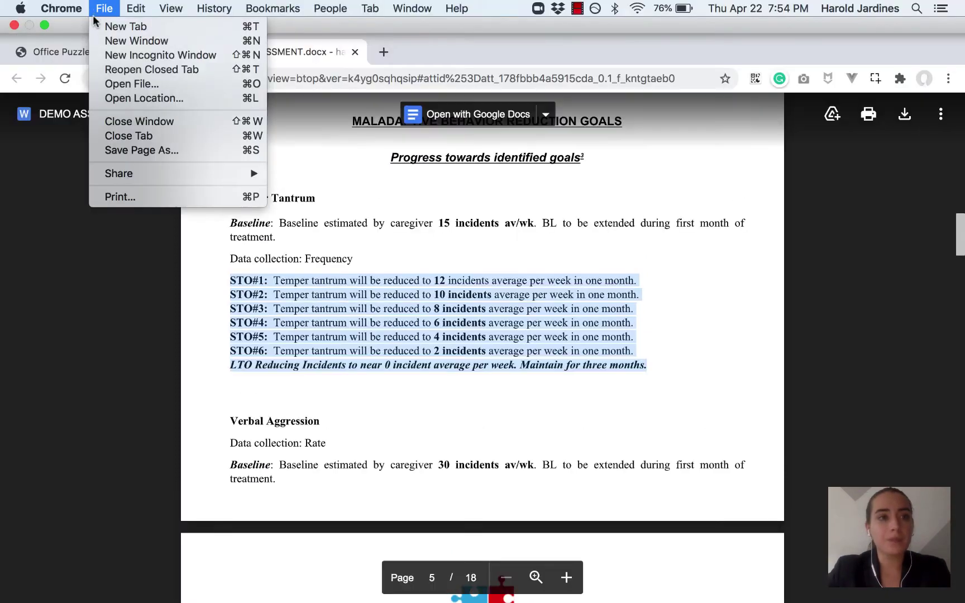
pyautogui.click(342, 213)
pyautogui.click(341, 214)
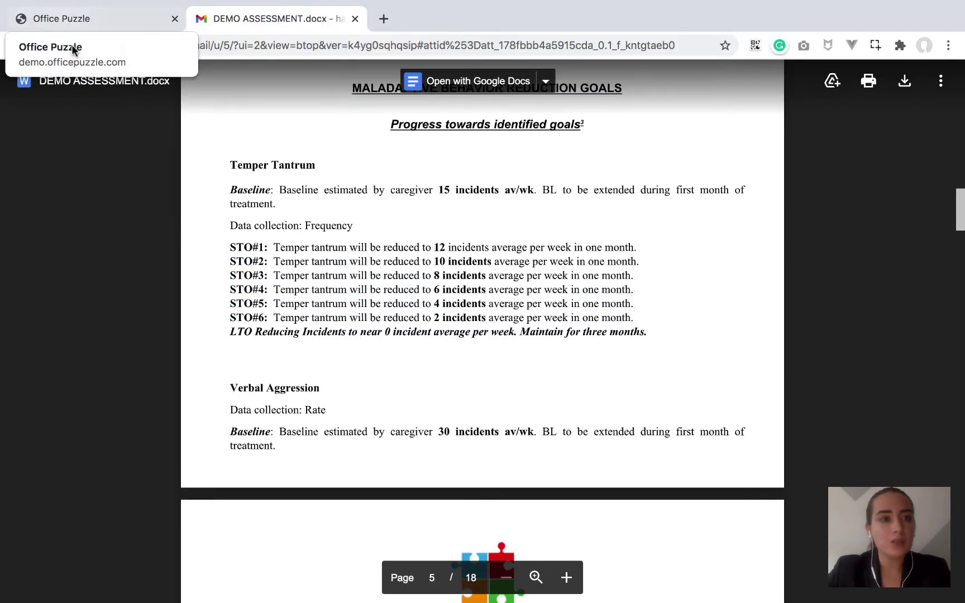
pyautogui.click(78, 22)
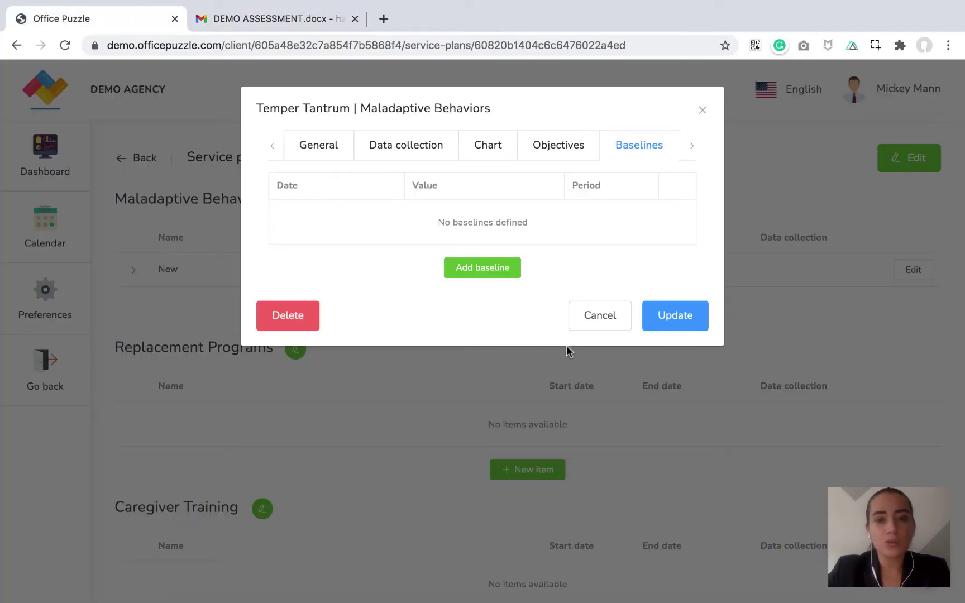
# Add a baseline to Temper Tantrum and date it 2021-01-01
pyautogui.click(489, 272)
pyautogui.click(322, 217)
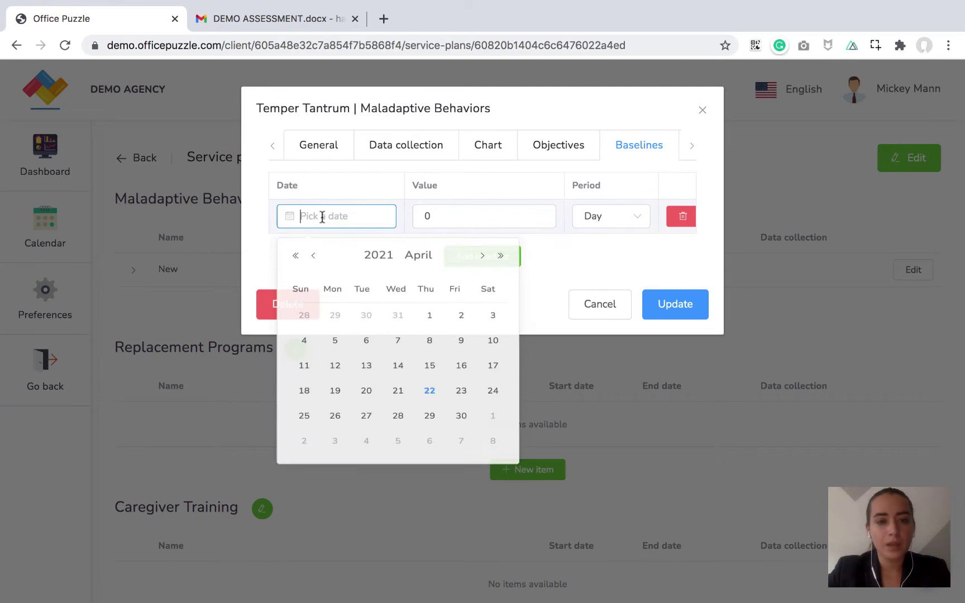
pyautogui.click(314, 261)
pyautogui.click(315, 261)
pyautogui.click(314, 260)
pyautogui.click(314, 260)
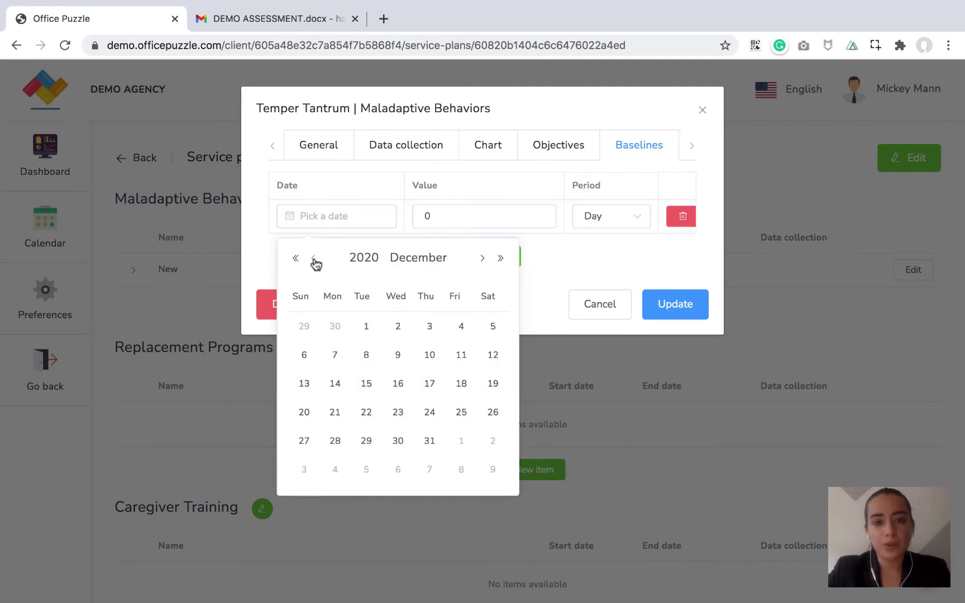
pyautogui.click(482, 258)
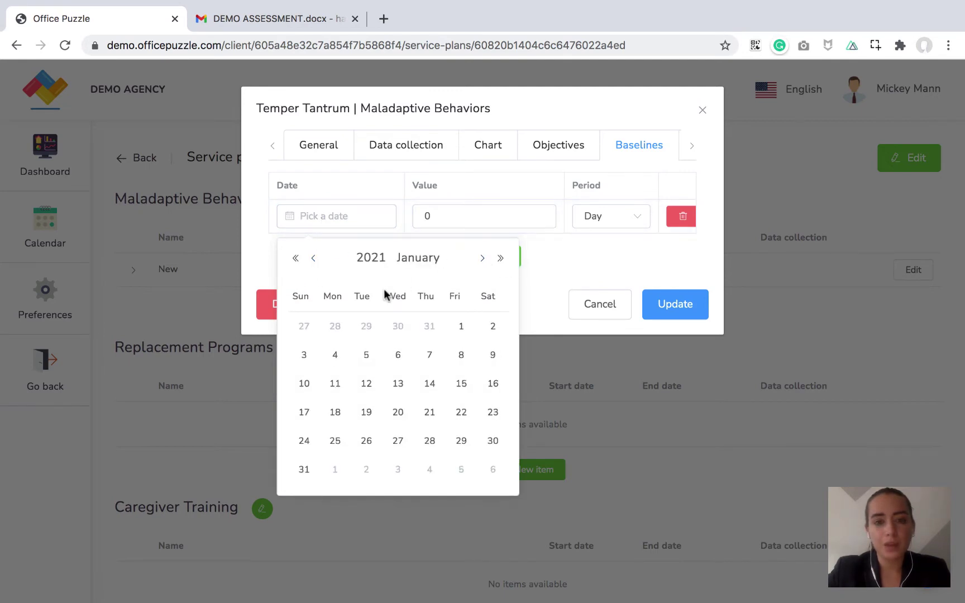
pyautogui.click(462, 327)
# Set the Temper Tantrum baseline's value to 15 and its period to Week
pyautogui.click(461, 216)
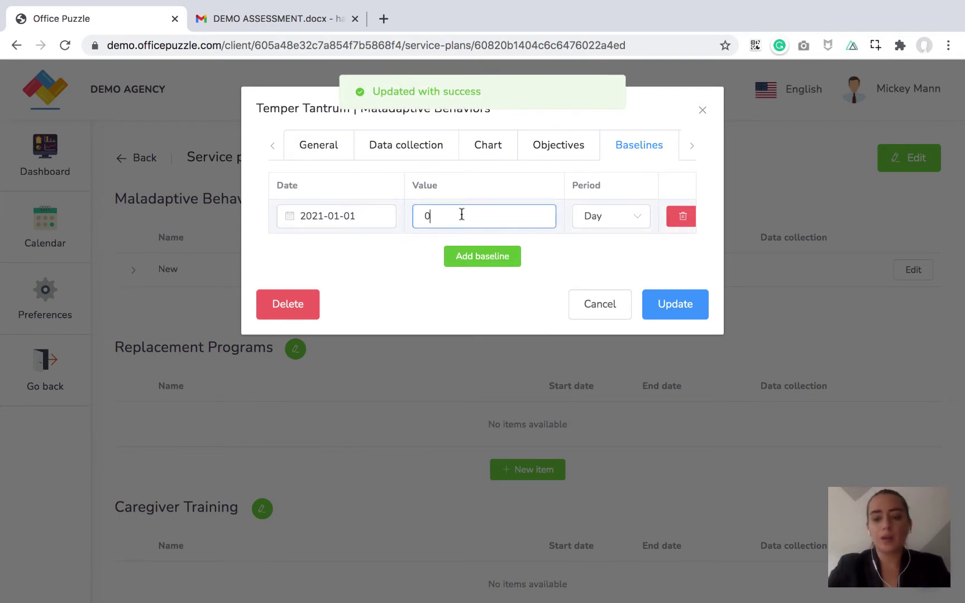
pyautogui.press('BackSpace')
pyautogui.write('15')
pyautogui.click(608, 216)
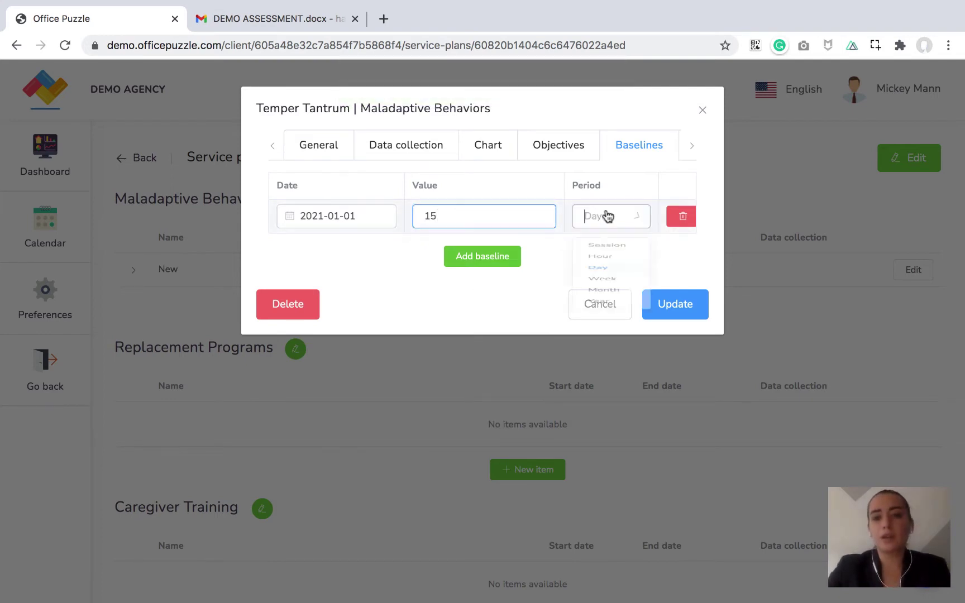
pyautogui.click(614, 329)
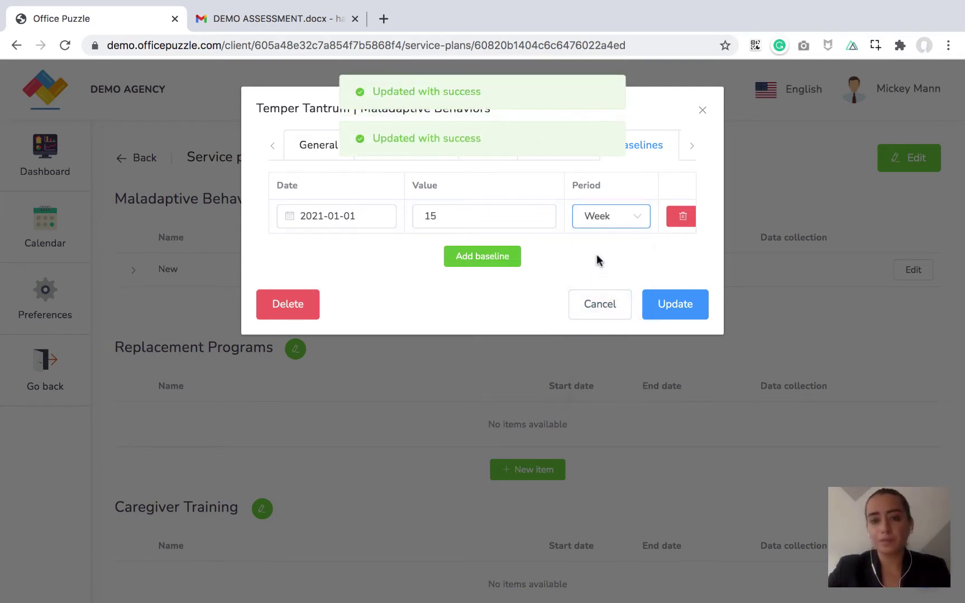
# Look over the baseline's period options, and add an empty second baseline row and delete it
pyautogui.click(615, 221)
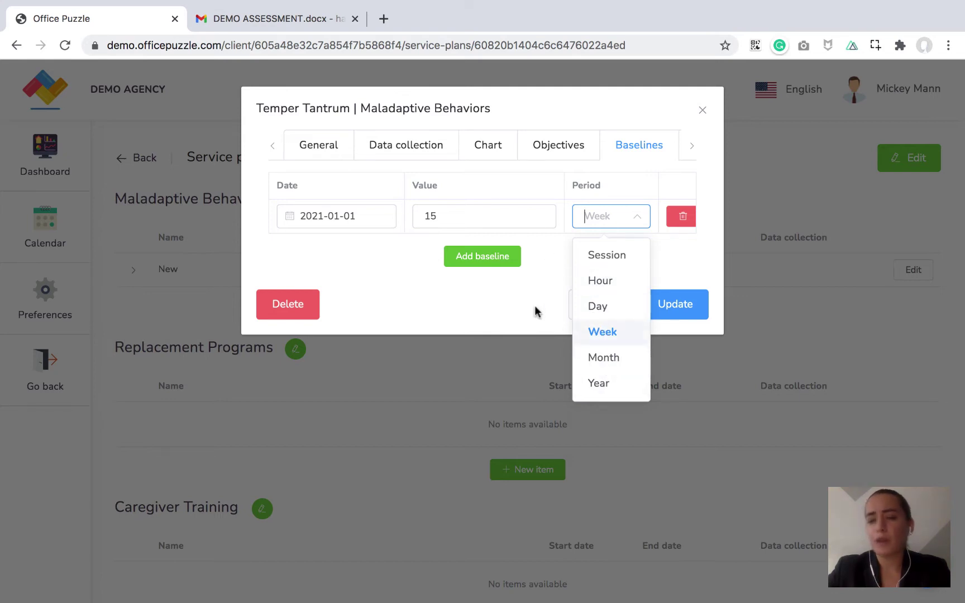
pyautogui.click(523, 292)
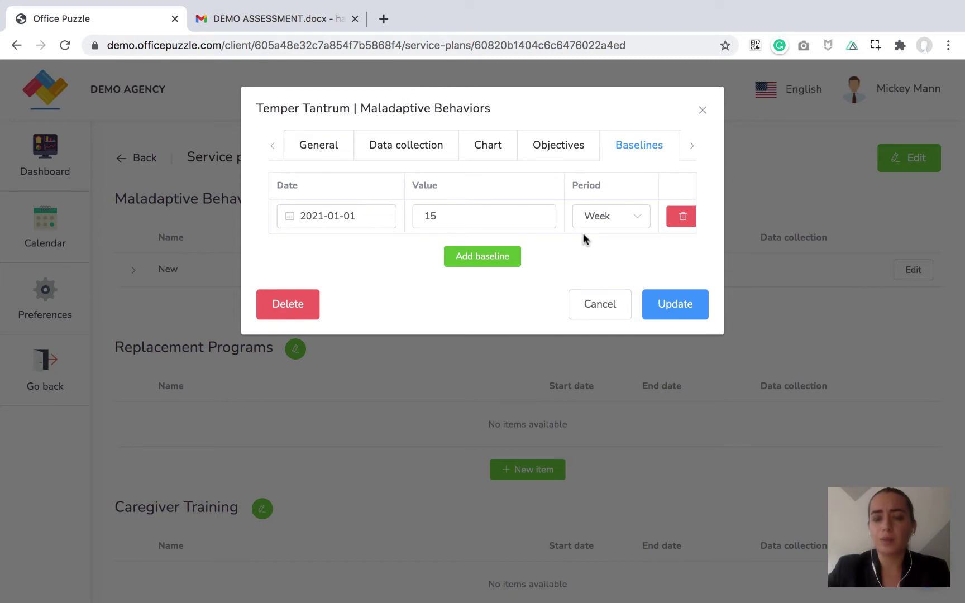
pyautogui.click(482, 262)
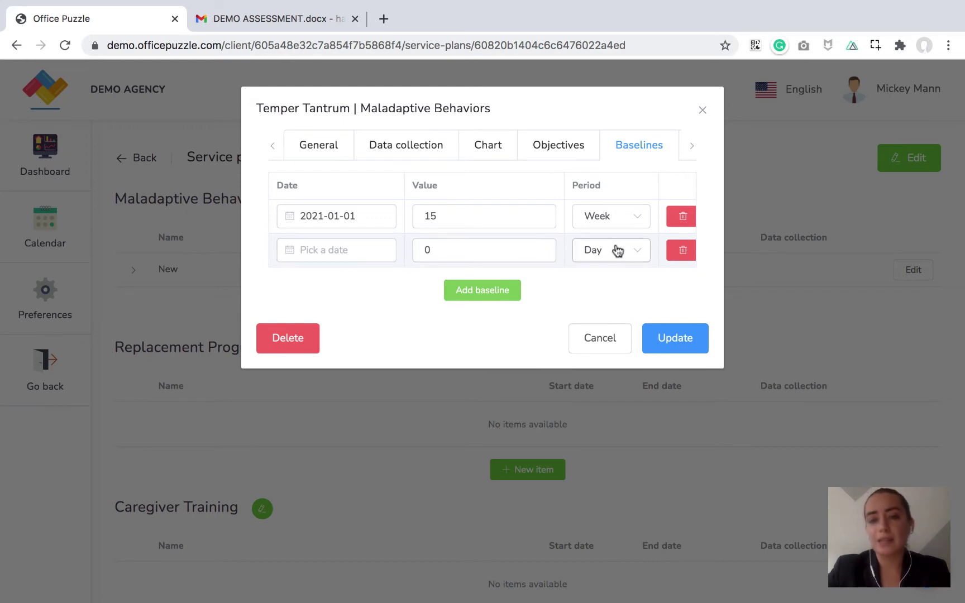
pyautogui.click(682, 253)
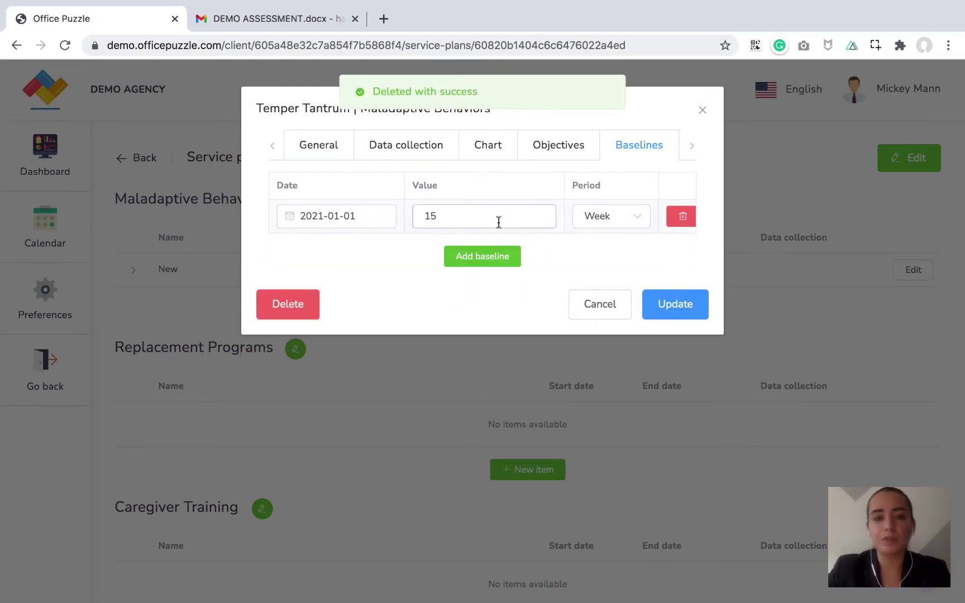
# Open Temper Tantrum's recommendations and look through the list of available interventions
pyautogui.click(692, 146)
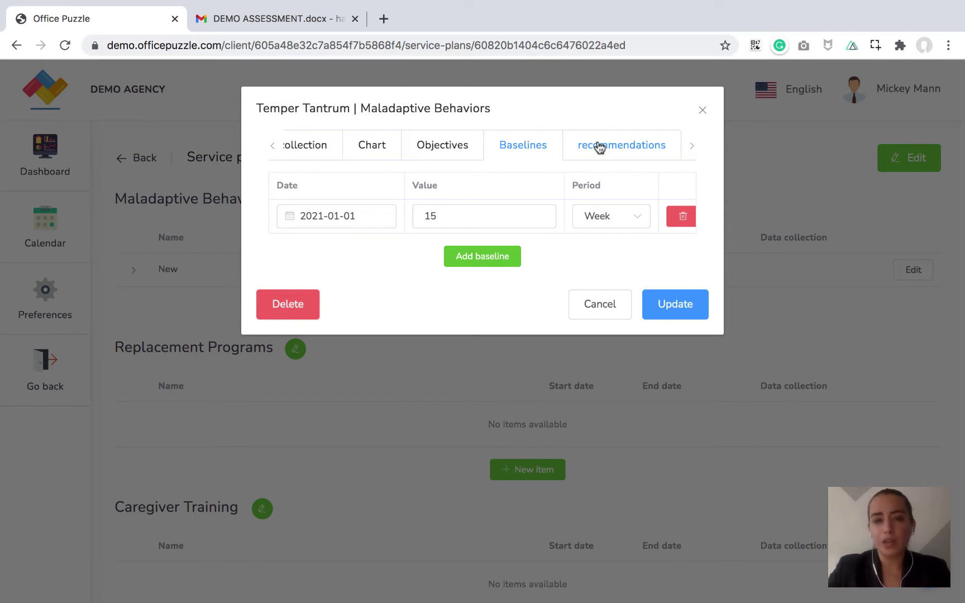
pyautogui.click(600, 146)
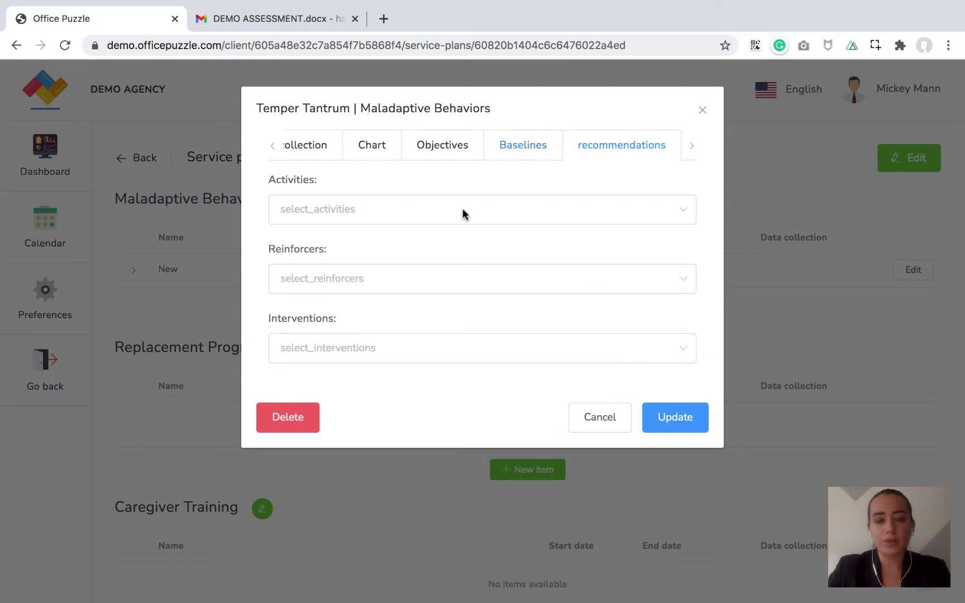
pyautogui.click(320, 351)
pyautogui.scroll(-2, 371, 447)
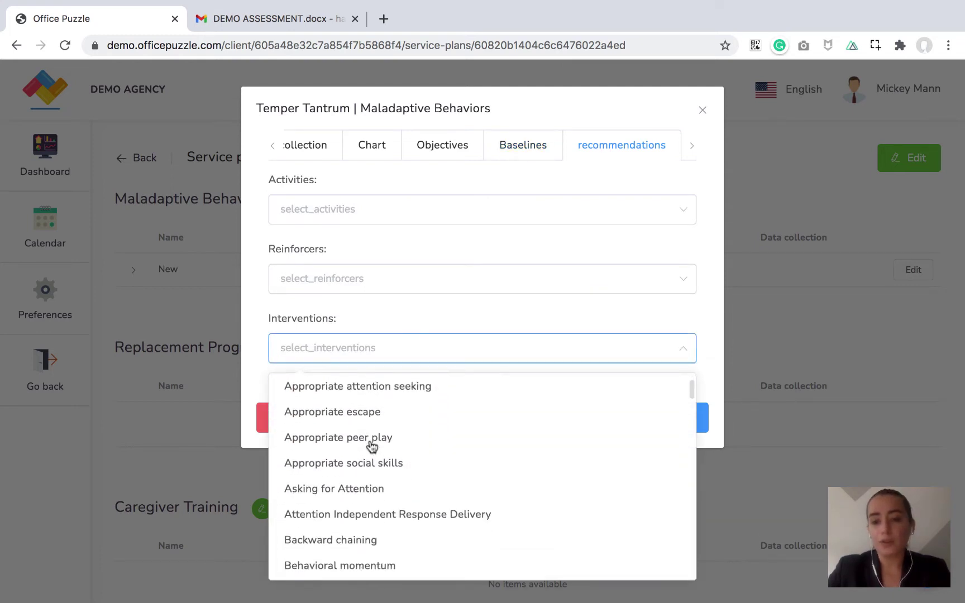
pyautogui.scroll(-12, 371, 447)
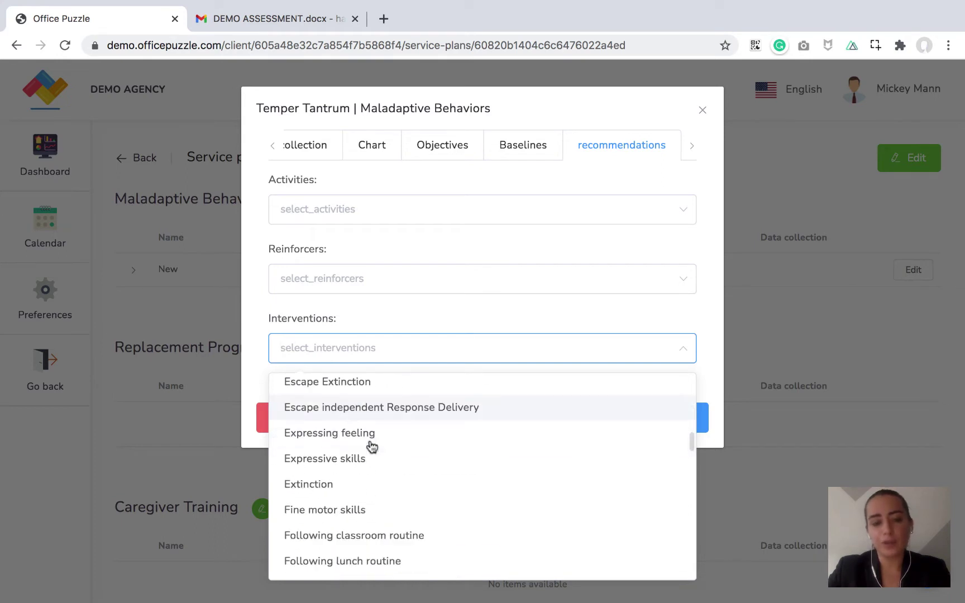
pyautogui.scroll(-4, 371, 446)
pyautogui.scroll(15, 371, 447)
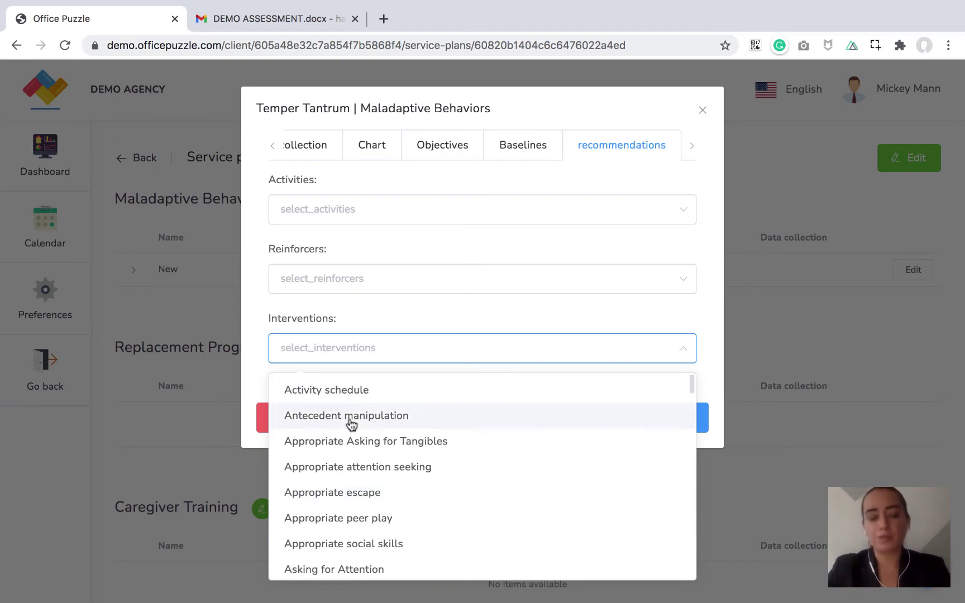
pyautogui.click(307, 347)
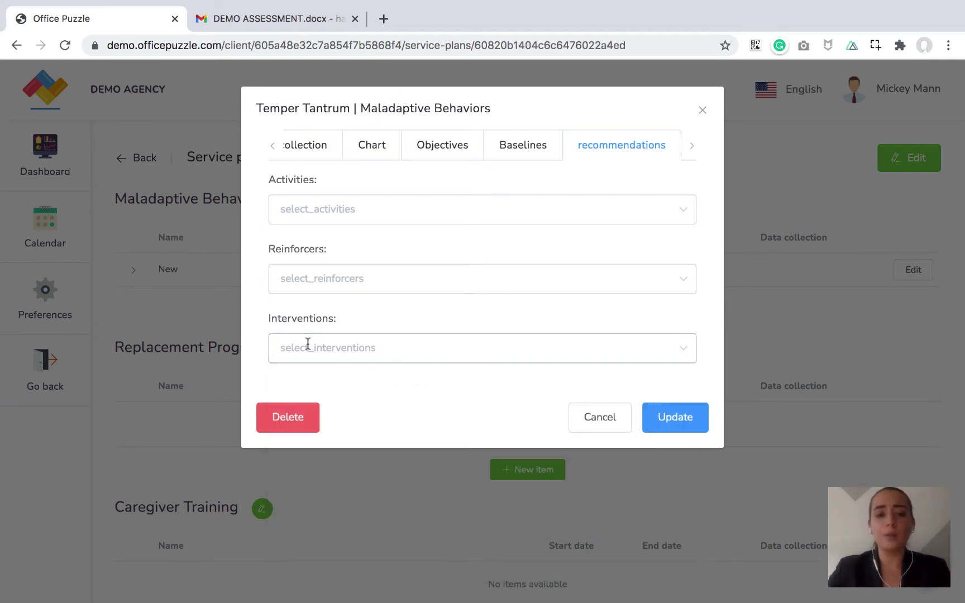
# Add the listed intervention Redirection and a custom one named "My new intervention" to Temper Tantrum's recommendations
pyautogui.click(309, 349)
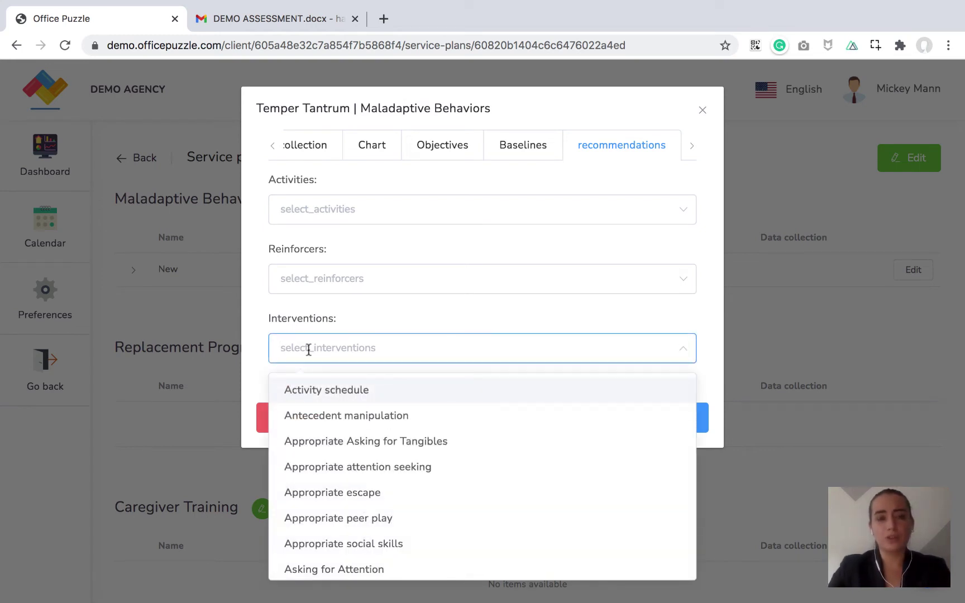
pyautogui.write('redi')
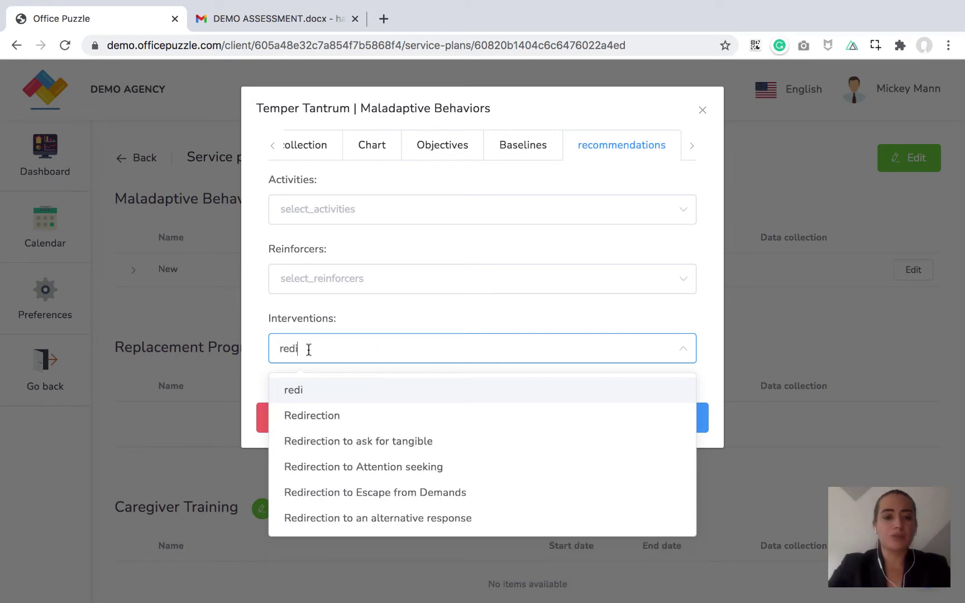
pyautogui.click(343, 416)
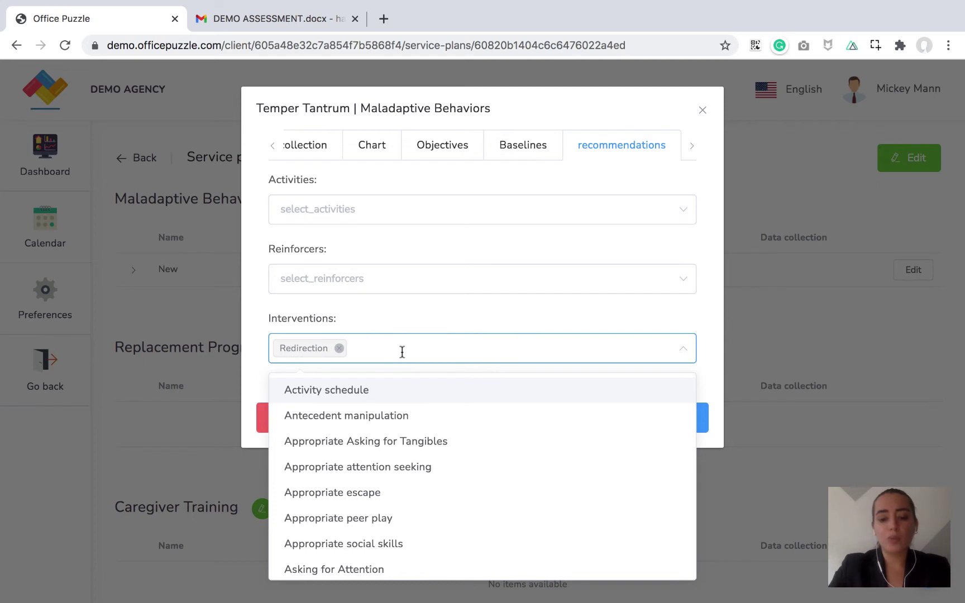
pyautogui.write('M')
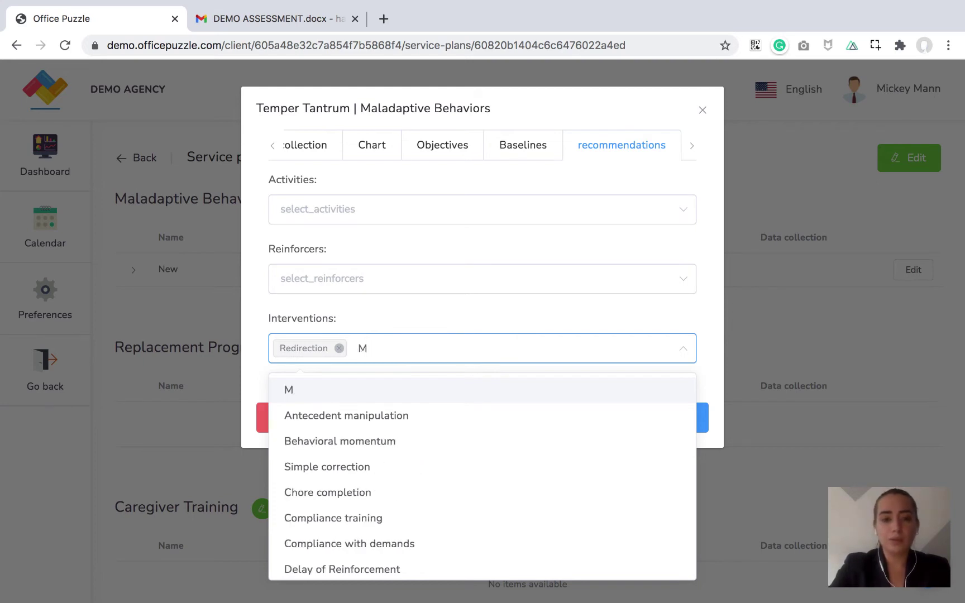
pyautogui.write('y new in')
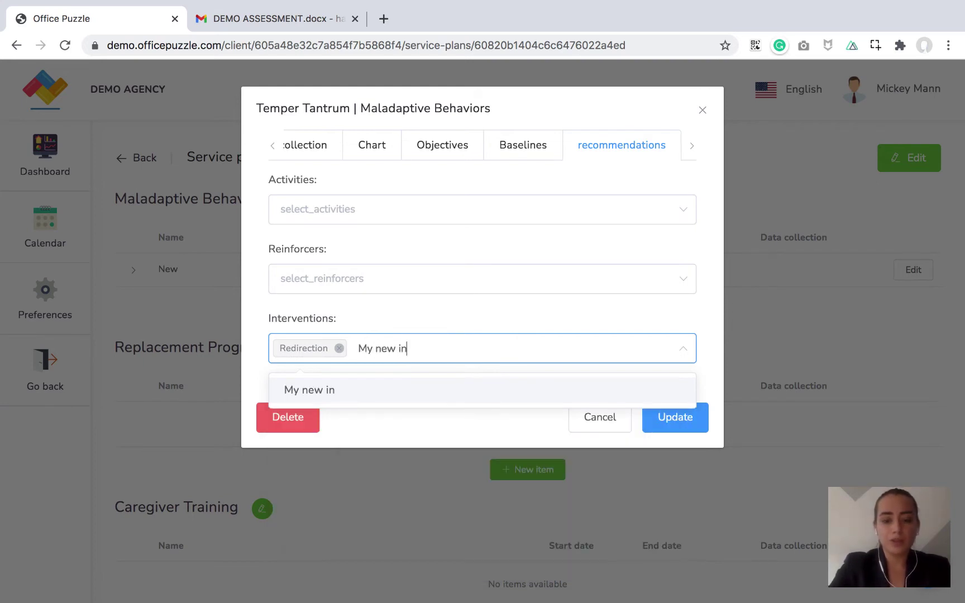
pyautogui.write('tervention')
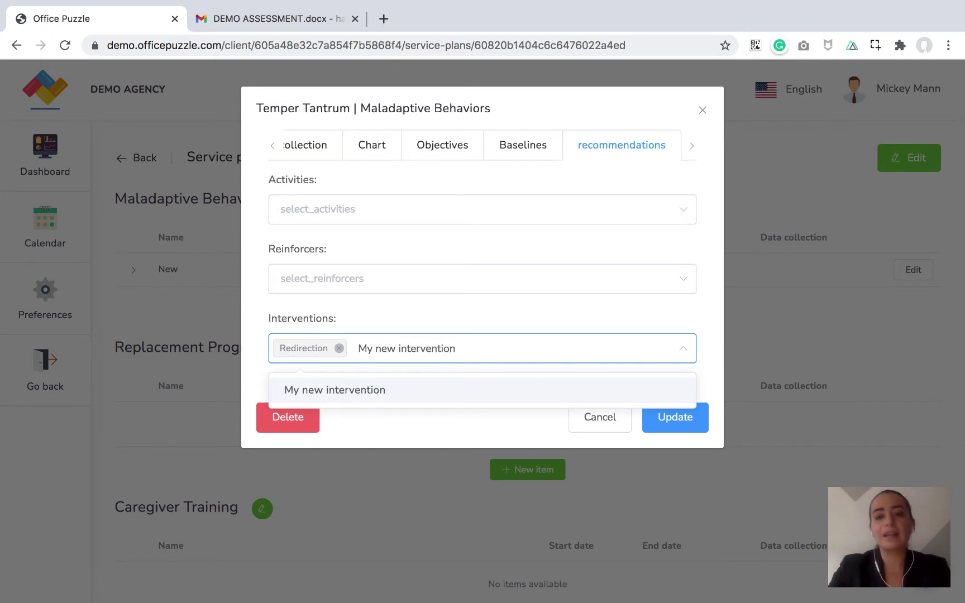
pyautogui.press('Return')
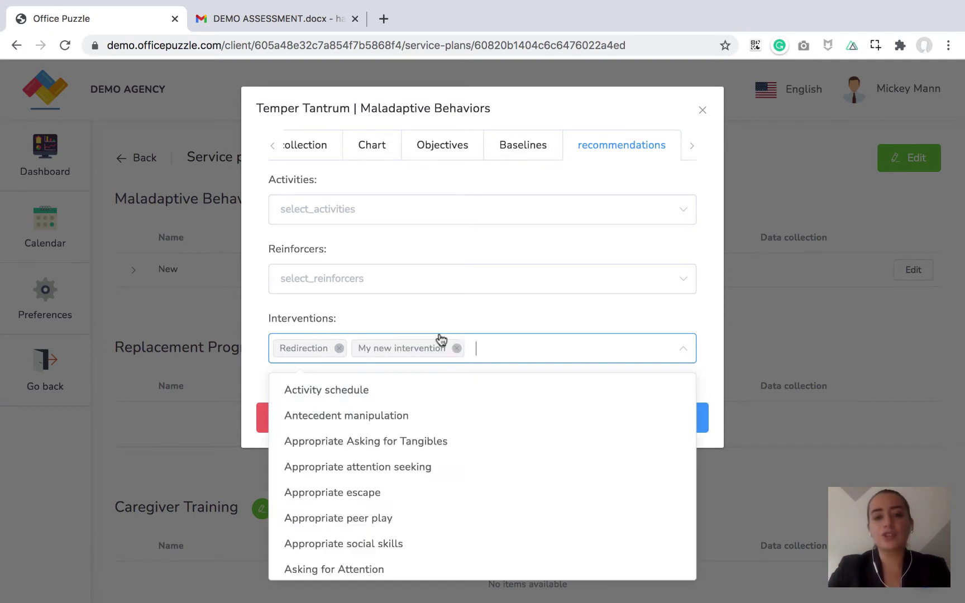
pyautogui.click(489, 304)
# Return to Temper Tantrum's general details and save the item's changes
pyautogui.click(272, 146)
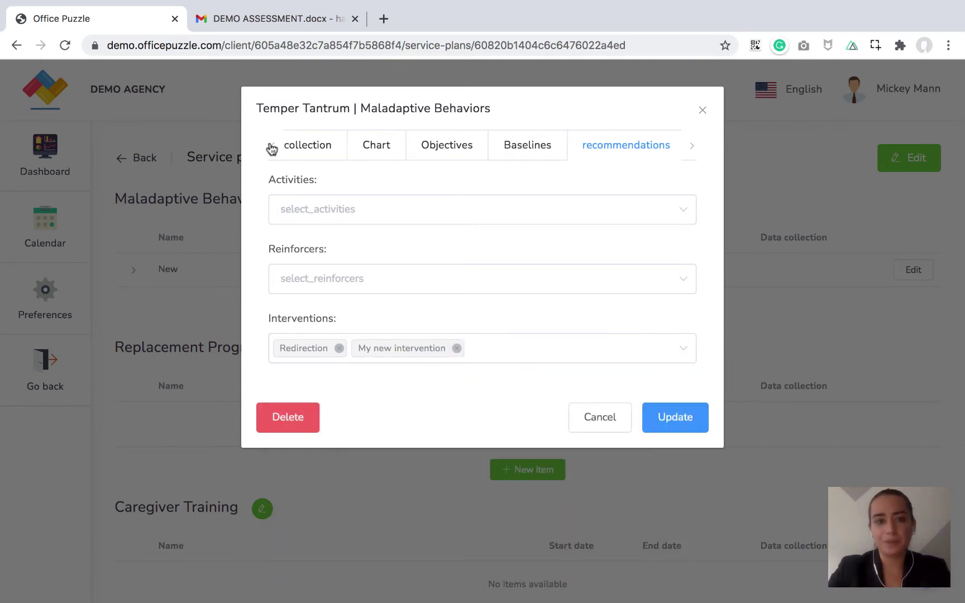
pyautogui.click(272, 146)
pyautogui.click(315, 146)
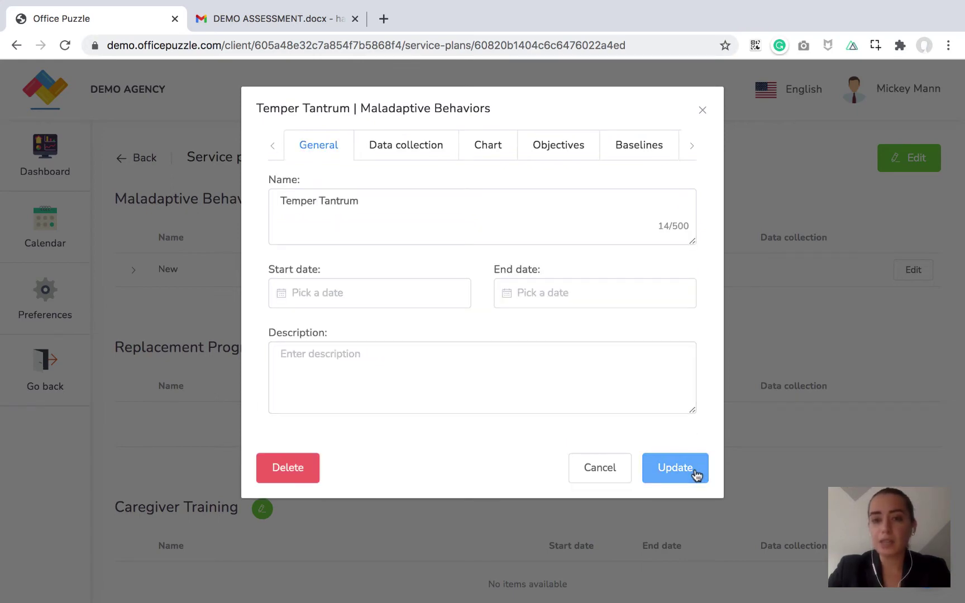
pyautogui.click(696, 473)
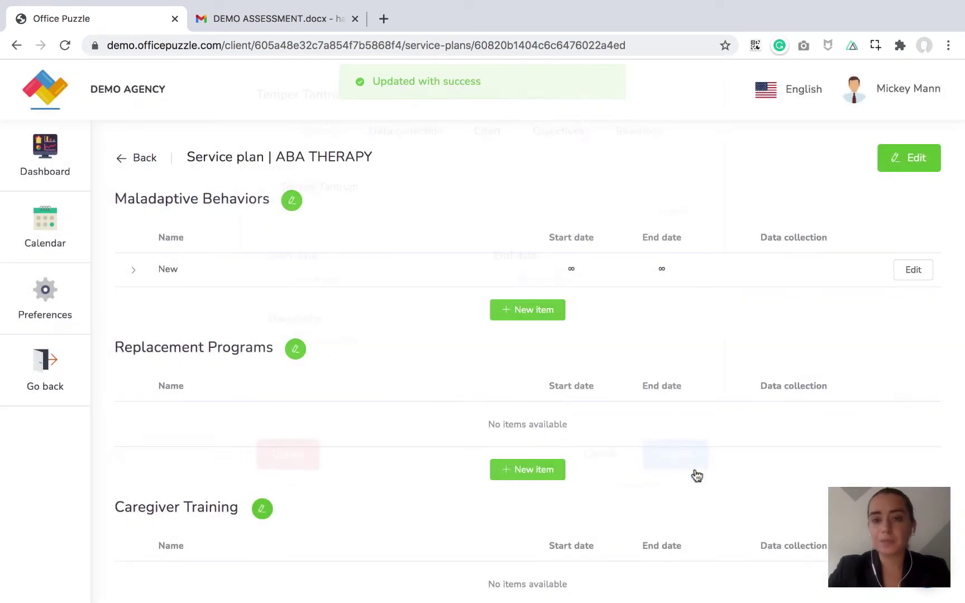
# Expand the saved Temper Tantrum item in the service plan, review its objectives, and collapse it again
pyautogui.click(135, 274)
pyautogui.scroll(-3, 185, 403)
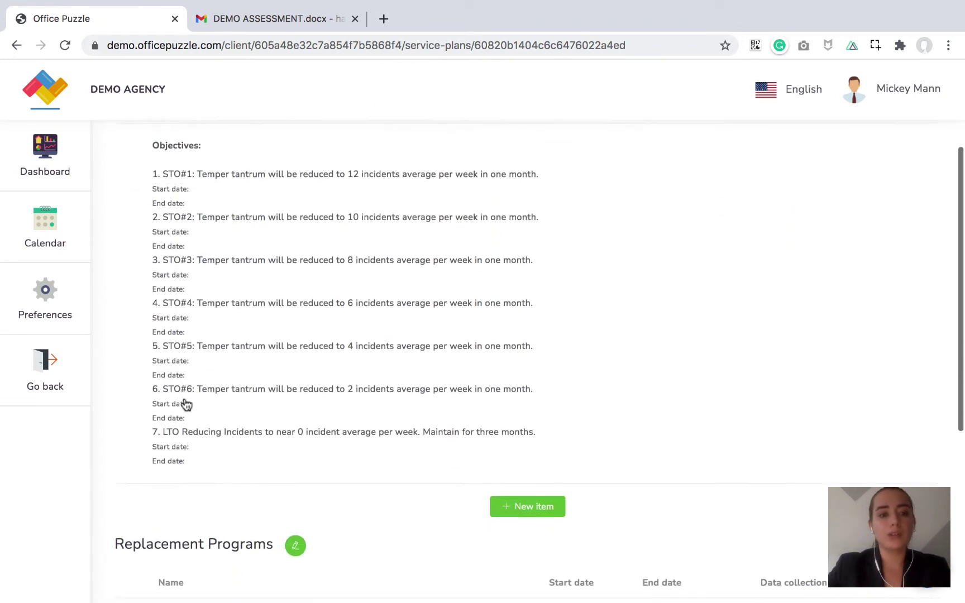
pyautogui.scroll(2, 129, 237)
pyautogui.click(134, 187)
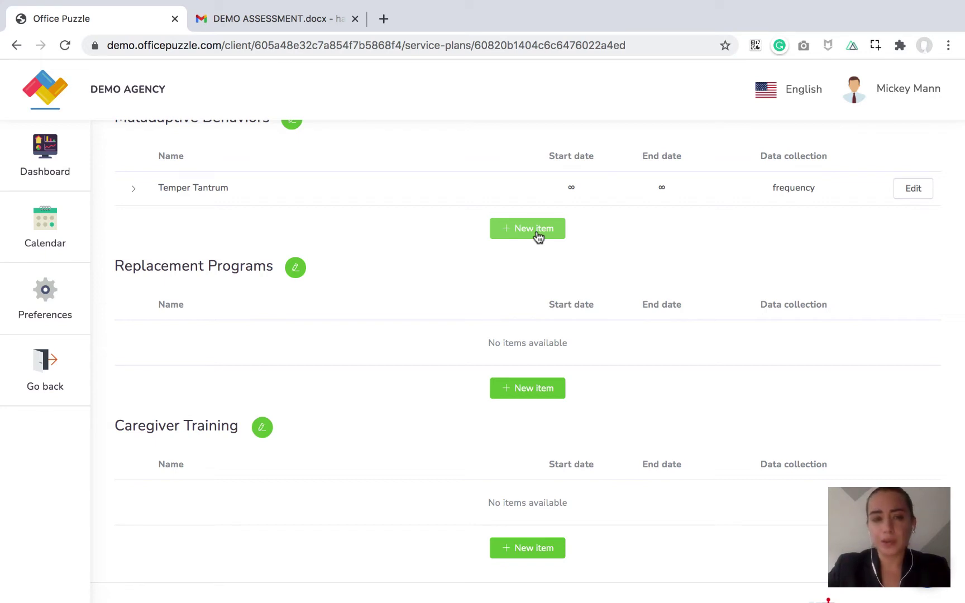
pyautogui.scroll(3, 538, 236)
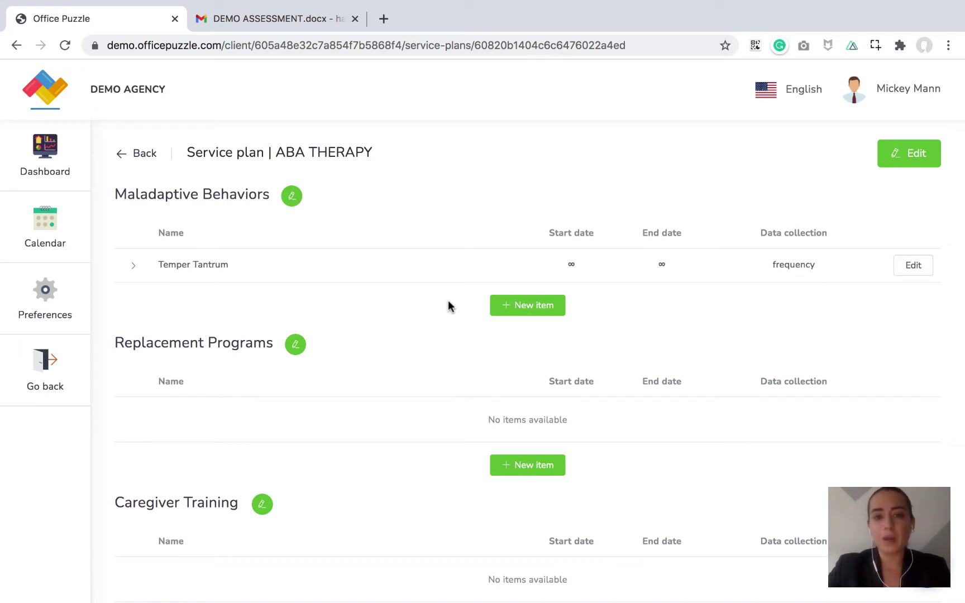
# Create a new Maladaptive Behaviors item, and copy the heading Verbal Aggression from DEMO ASSESSMENT.docx
pyautogui.click(522, 313)
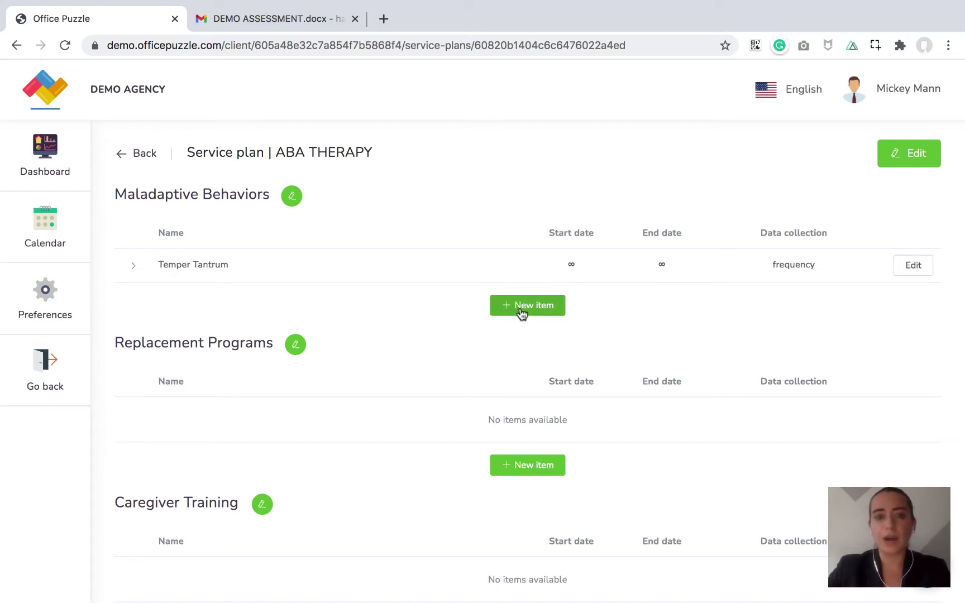
pyautogui.click(250, 18)
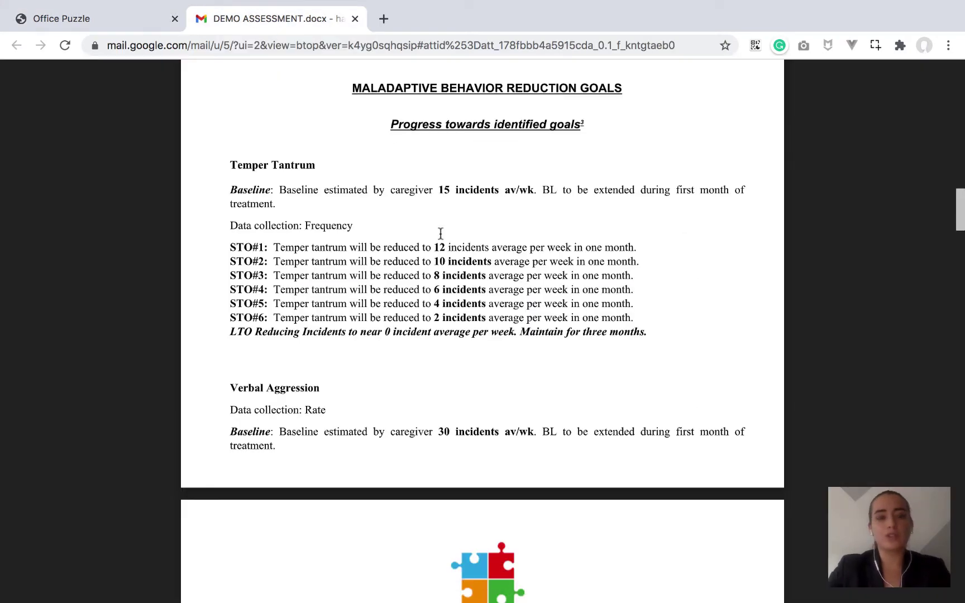
pyautogui.scroll(-3, 440, 234)
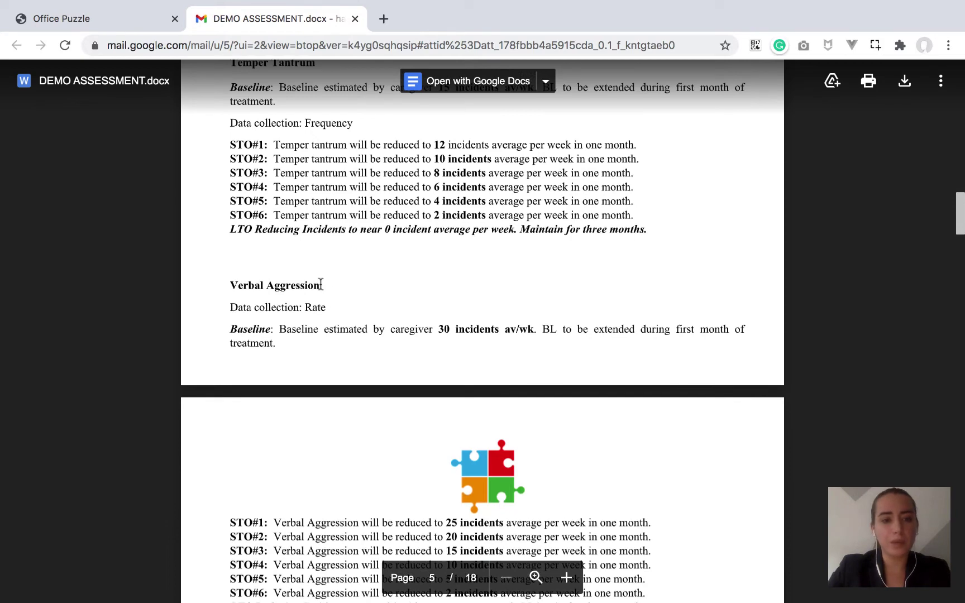
pyautogui.moveTo(232, 284); pyautogui.dragTo(319, 285)
pyautogui.press('super+c')
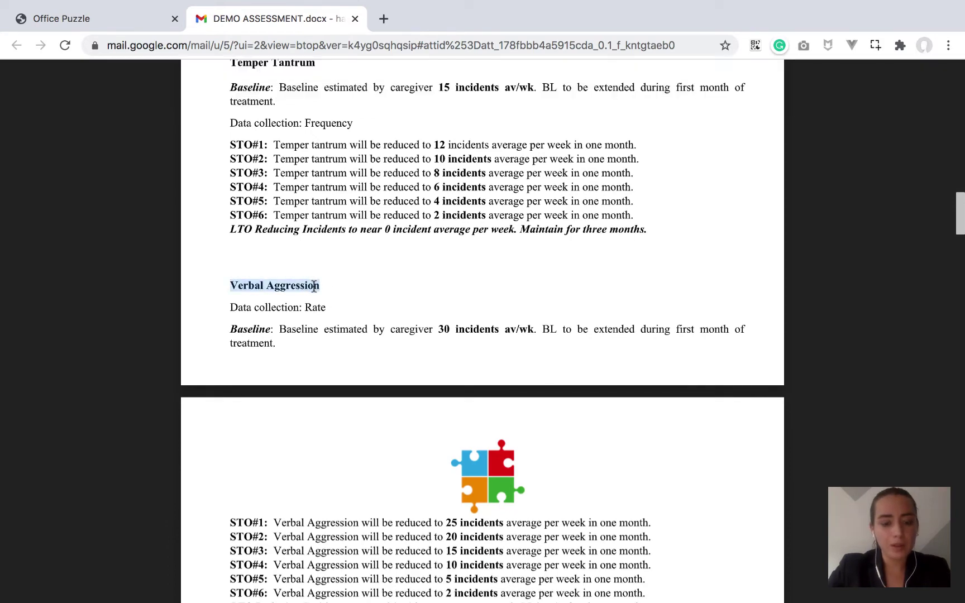
pyautogui.scroll(-2, 368, 326)
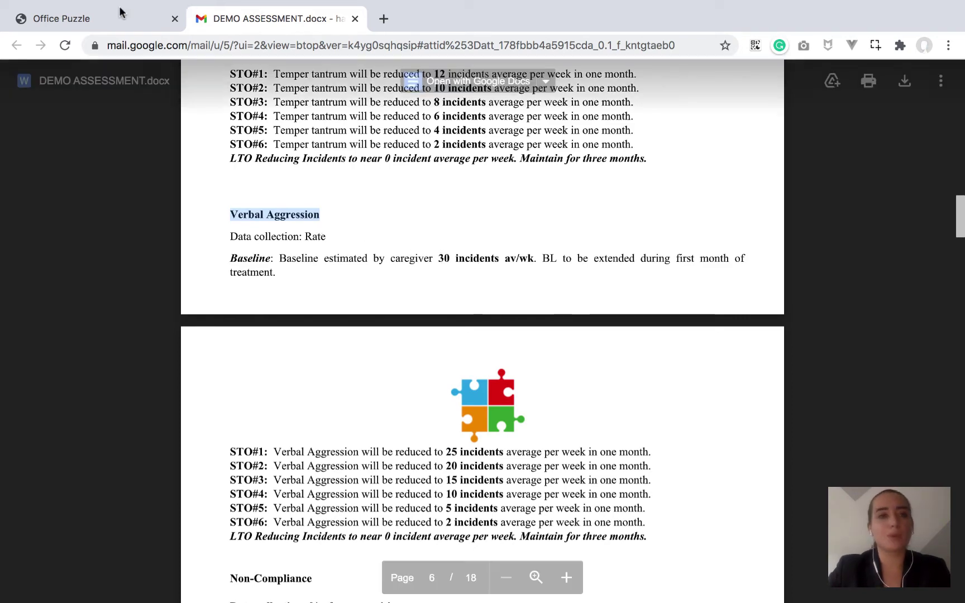
# Back in Office Puzzle, replace the new Maladaptive Behaviors item's name with the copied heading Verbal Aggression
pyautogui.click(98, 22)
pyautogui.click(394, 223)
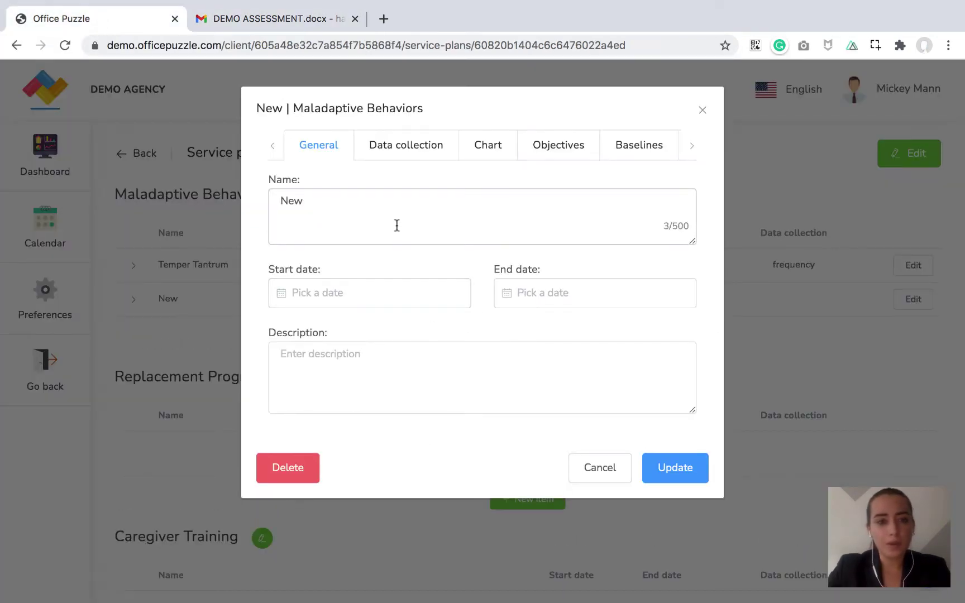
pyautogui.doubleClick(263, 201)
pyautogui.press('super+v')
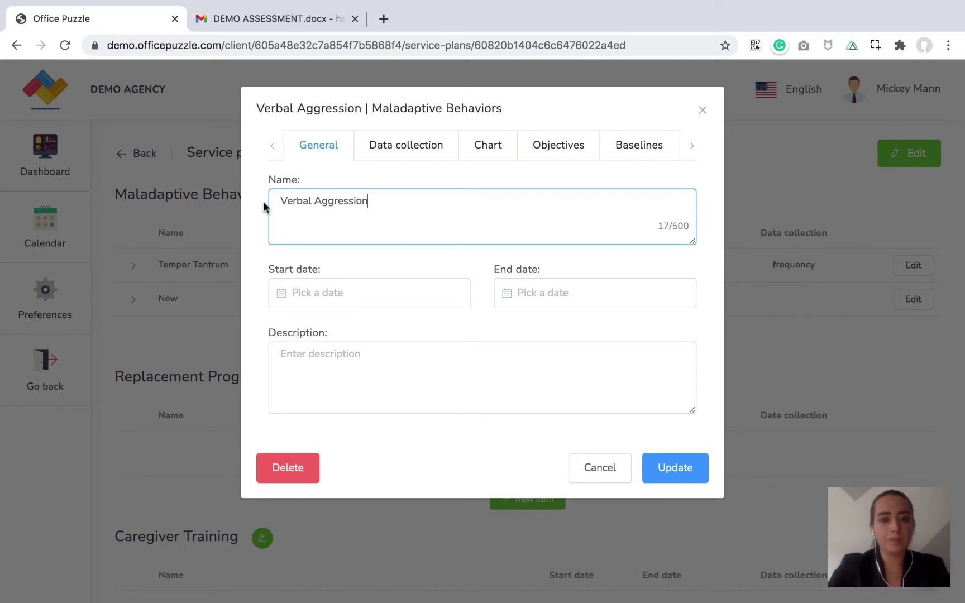
# Set Verbal Aggression's data collection type to Rate and check its chart settings
pyautogui.click(408, 147)
pyautogui.click(359, 211)
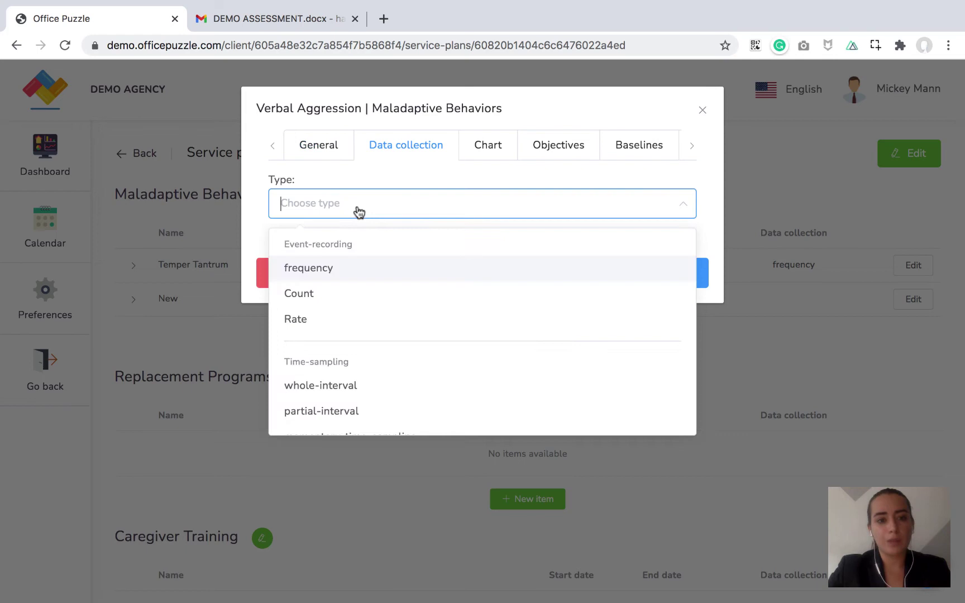
pyautogui.click(337, 321)
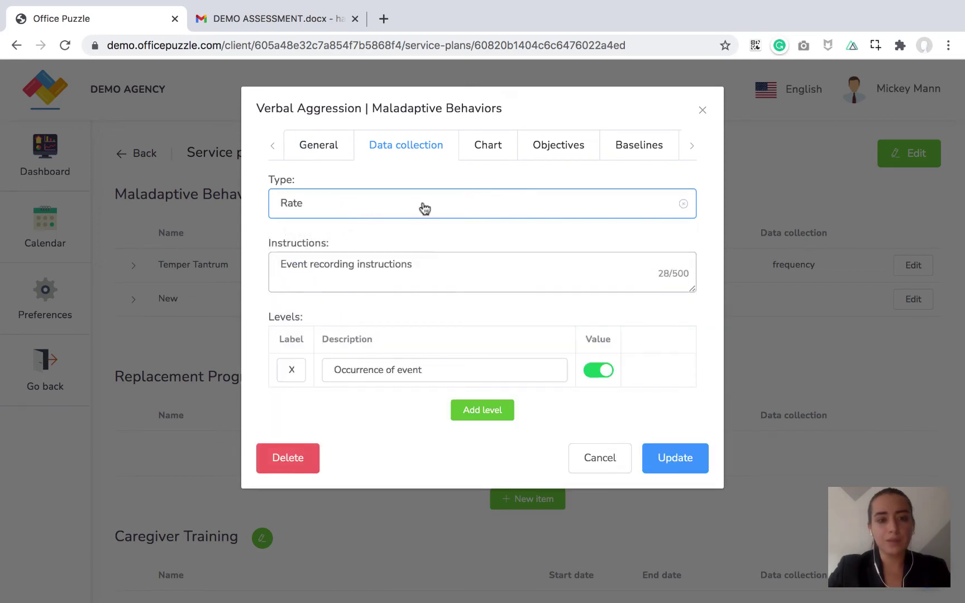
pyautogui.click(493, 150)
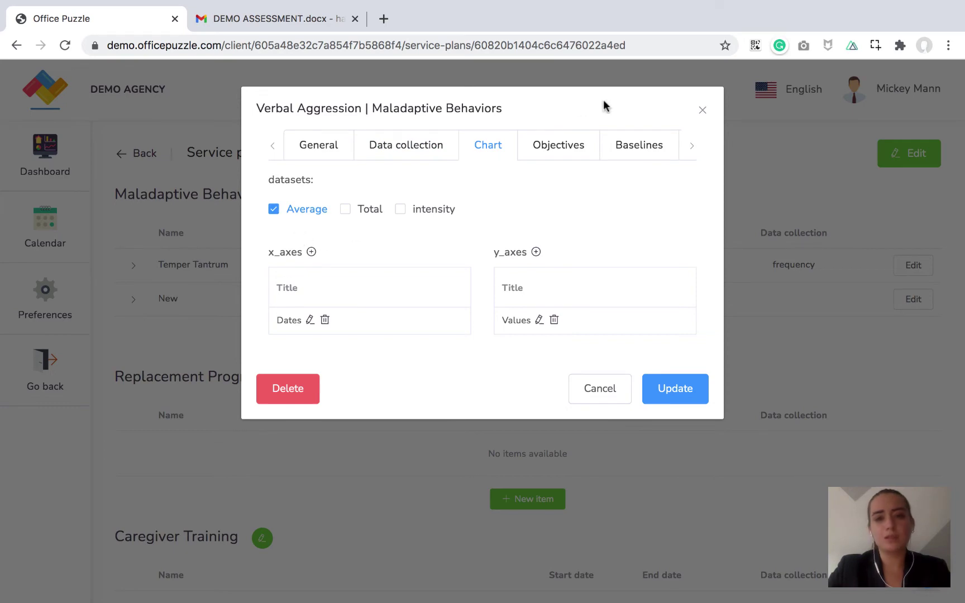
# Copy Verbal Aggression's objectives, STO#1 through STO#6 and the LTO, from DEMO ASSESSMENT.docx
pyautogui.click(550, 147)
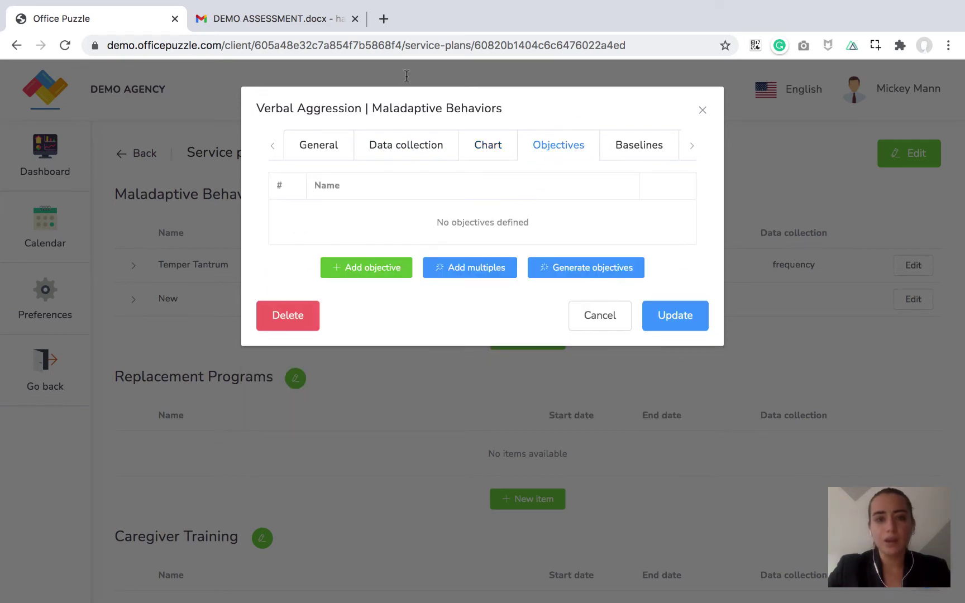
pyautogui.click(290, 17)
pyautogui.scroll(-2, 433, 505)
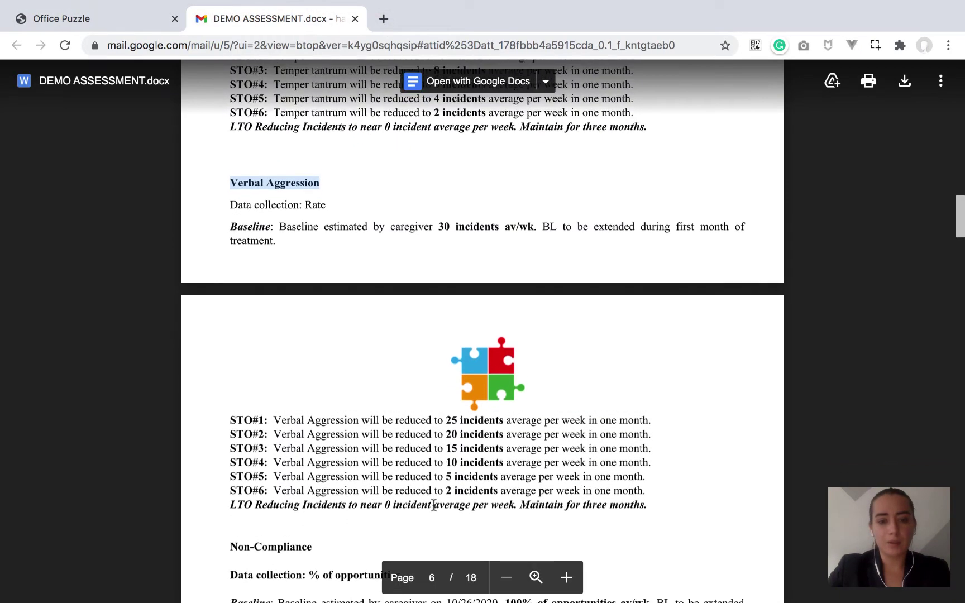
pyautogui.click(651, 500)
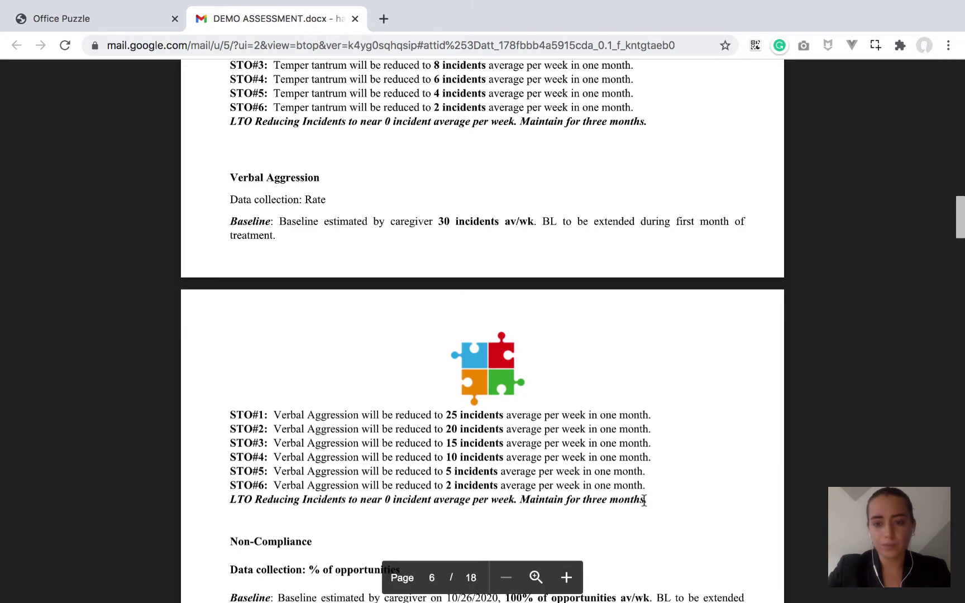
pyautogui.moveTo(645, 500); pyautogui.dragTo(231, 415)
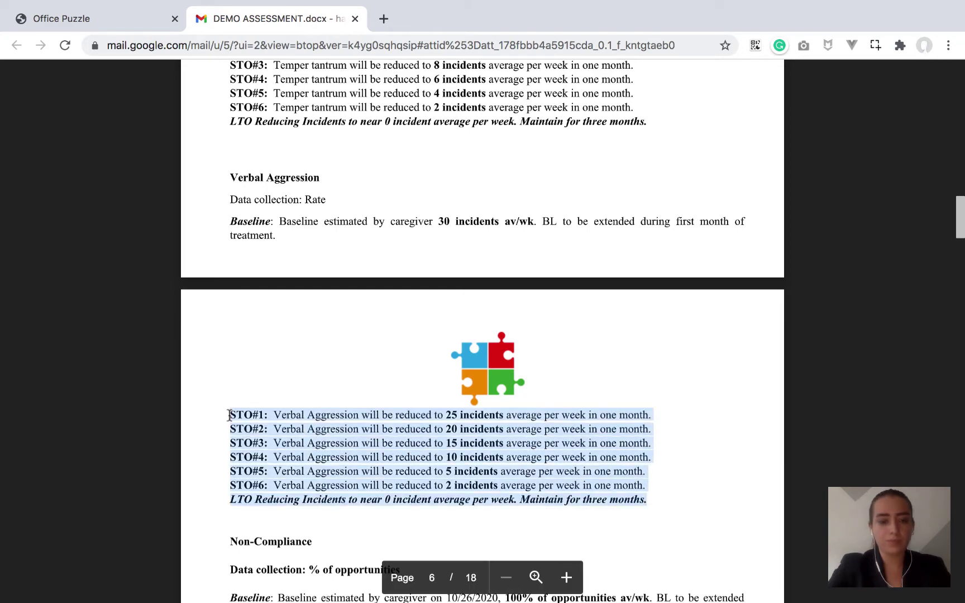
# Import the copied STO#1 to STO#6 and LTO lines together as Verbal Aggression's objectives in Office Puzzle
pyautogui.click(125, 17)
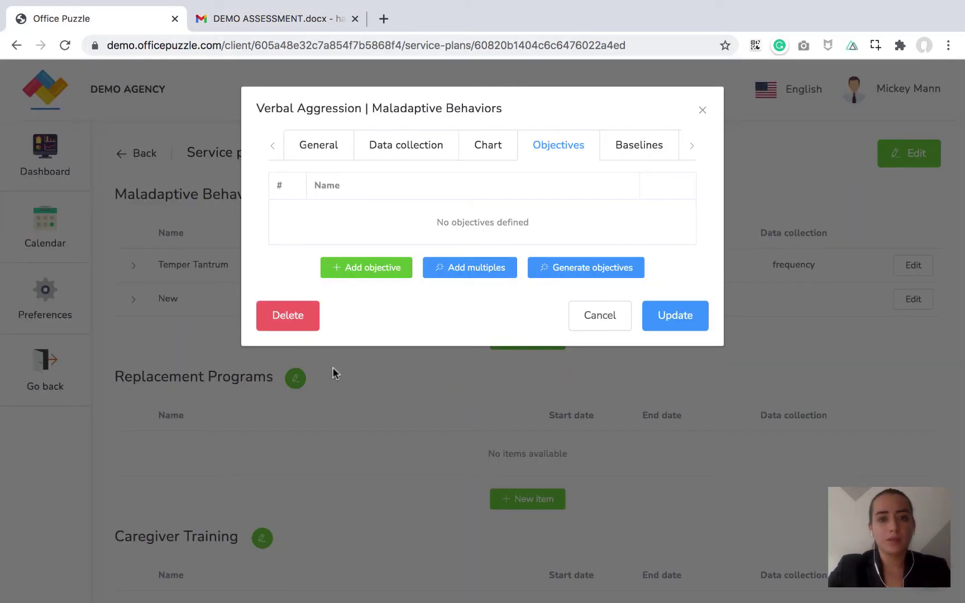
pyautogui.click(474, 270)
pyautogui.write('STO#1: Verbal Aggression will be reduced to 25 incidents average per week in one month. STO#2: Verbal Aggression will be reduced to 20 incidents average per week in one month. STO#3: Verbal Aggression will be reduced to 15 incidents average per week in one month. STO#4: Verbal Aggression will be reduced to 10 incidents average per week in one month. STO#5: Verbal Aggression will be reduced to 5 incidents average per week in one month. STO#6: Verbal Aggression will be reduced to 2 incidents average per week in one month. LTO: Reducing incidents to near 0 incident average per week. Maintain for three months')
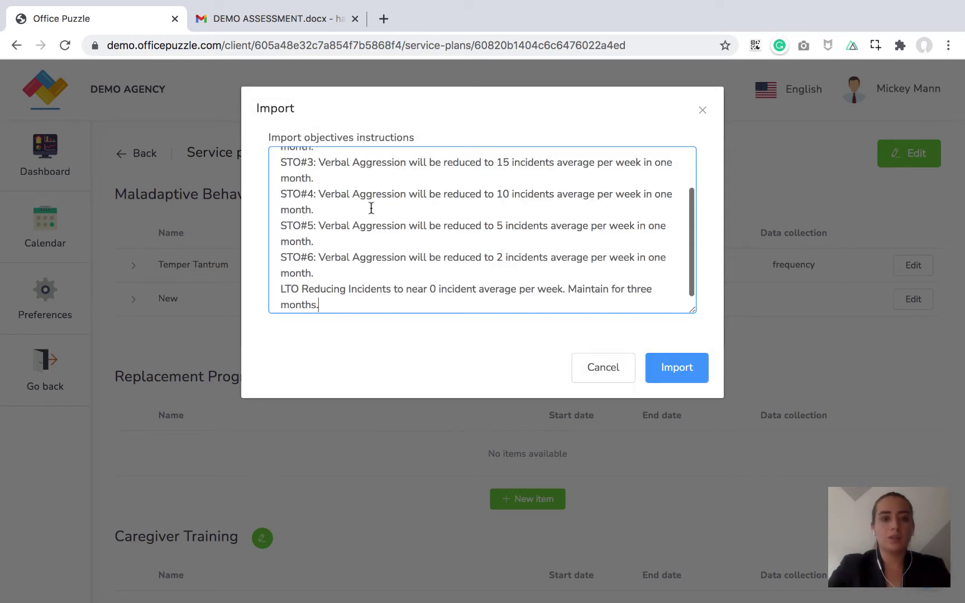
pyautogui.scroll(5, 371, 208)
pyautogui.scroll(-3, 370, 208)
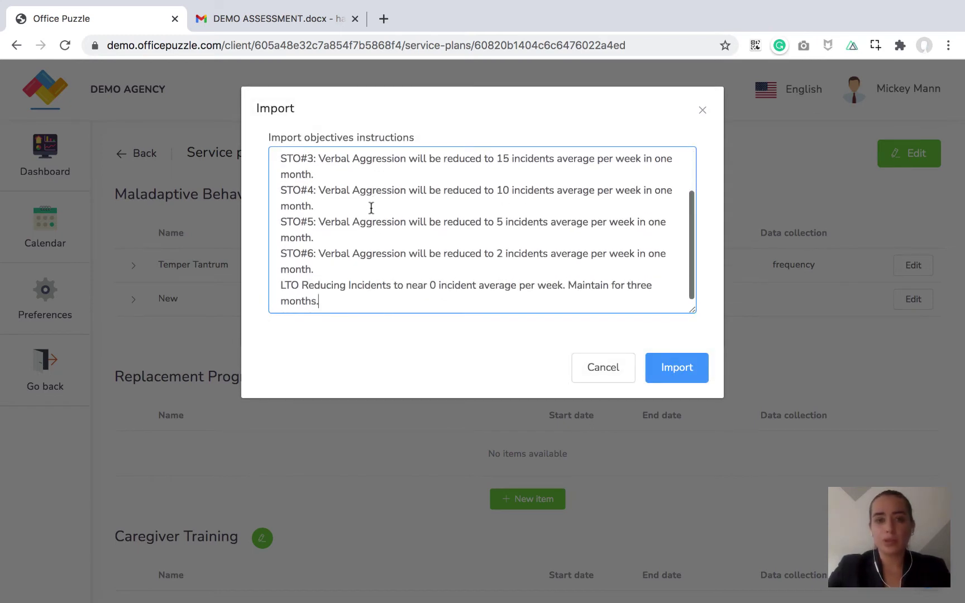
pyautogui.scroll(3, 329, 181)
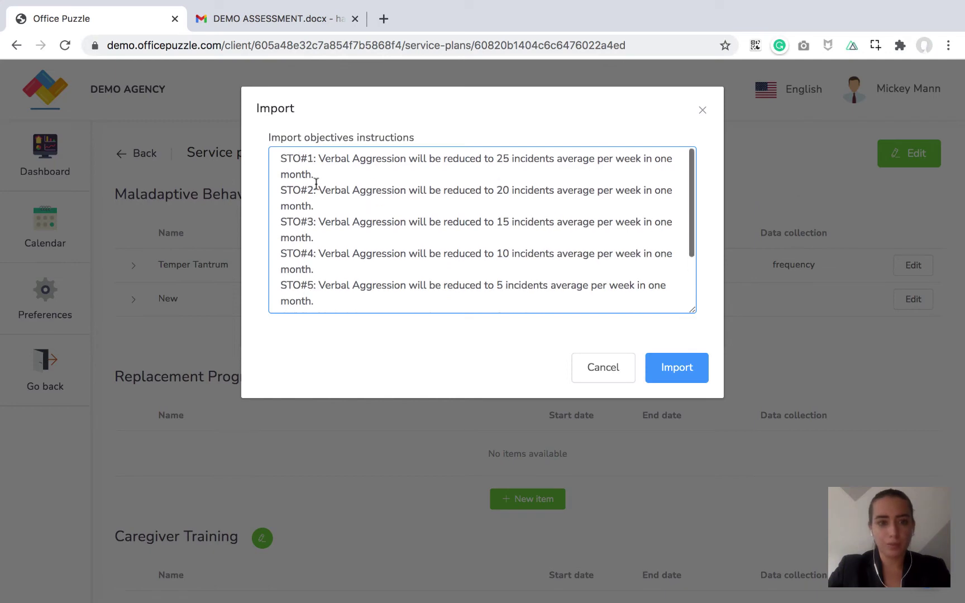
pyautogui.click(684, 366)
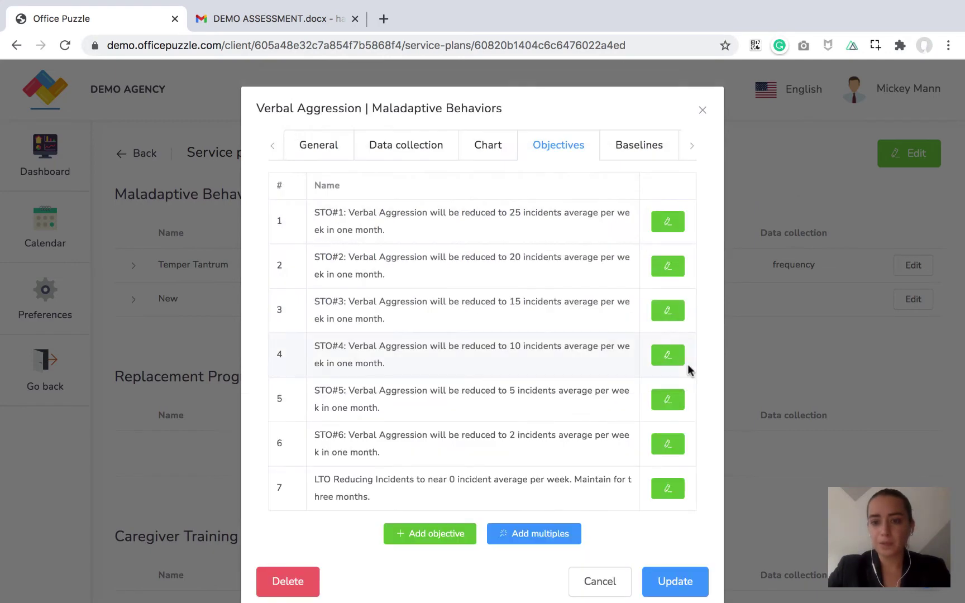
# Add a baseline to Verbal Aggression dated 2021-01-01
pyautogui.click(627, 149)
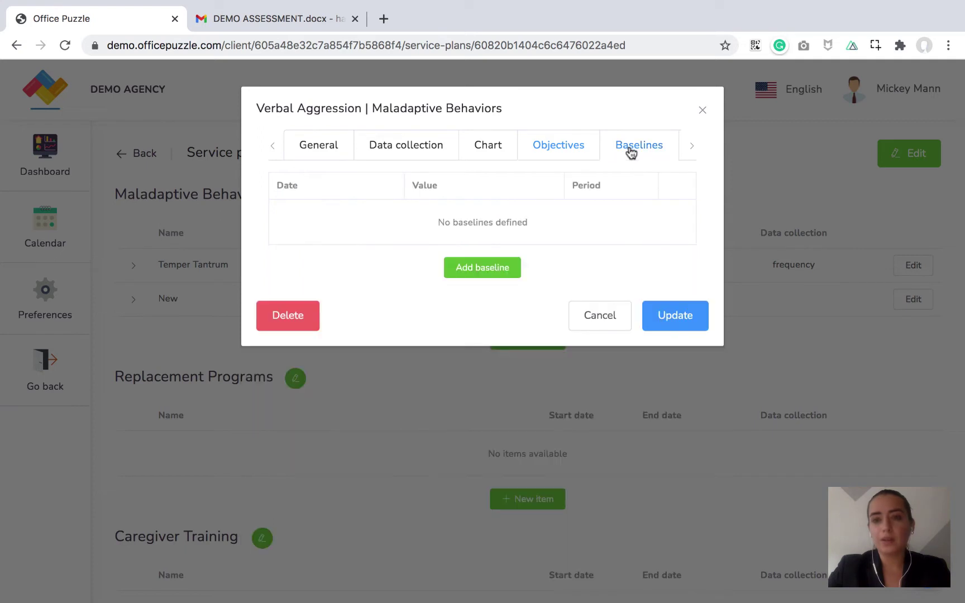
pyautogui.click(481, 271)
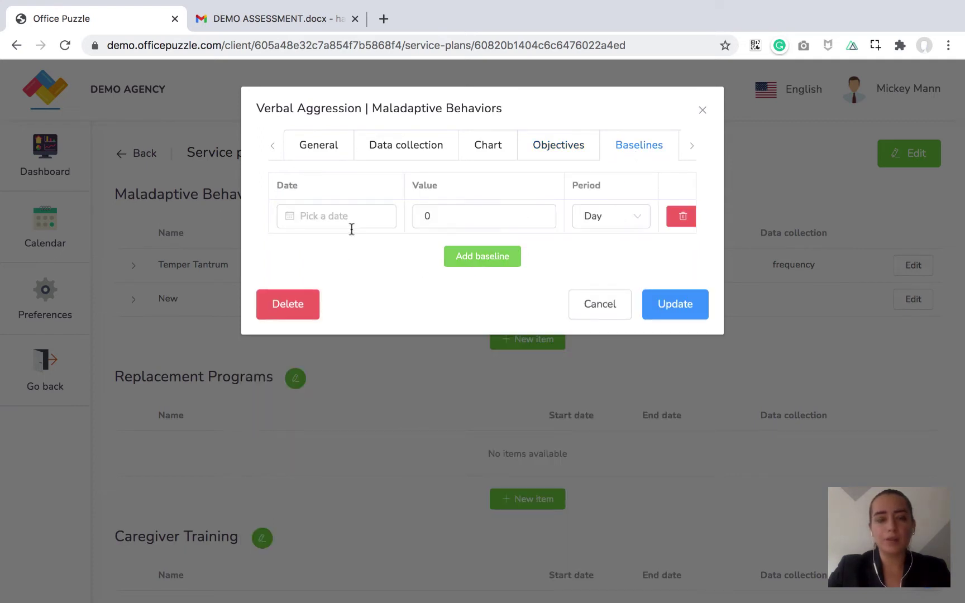
pyautogui.click(349, 219)
pyautogui.click(316, 259)
pyautogui.click(316, 259)
pyautogui.click(317, 258)
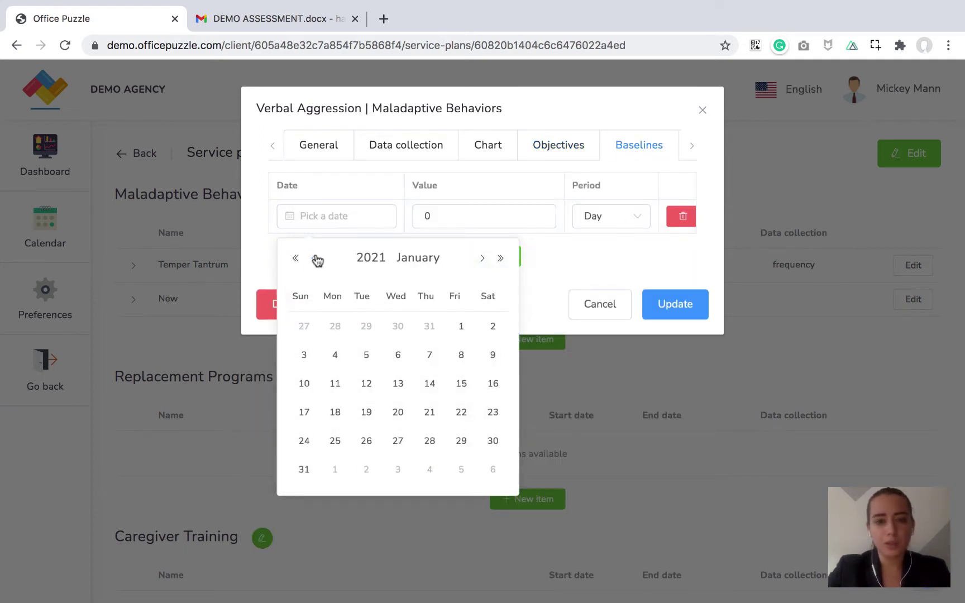
pyautogui.click(461, 326)
# Set the Verbal Aggression baseline to a value of 30 per Week and save the item
pyautogui.click(455, 220)
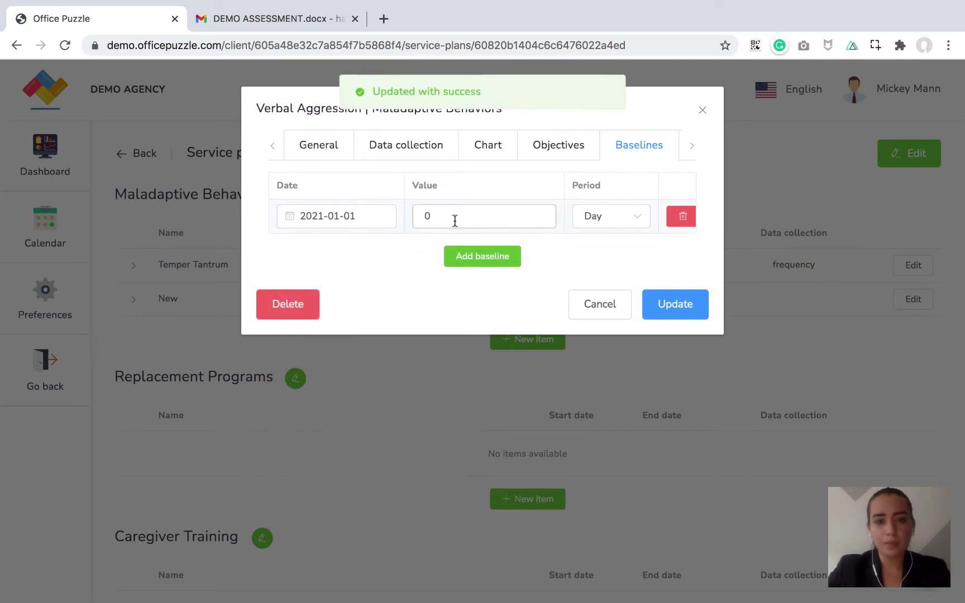
pyautogui.write('30')
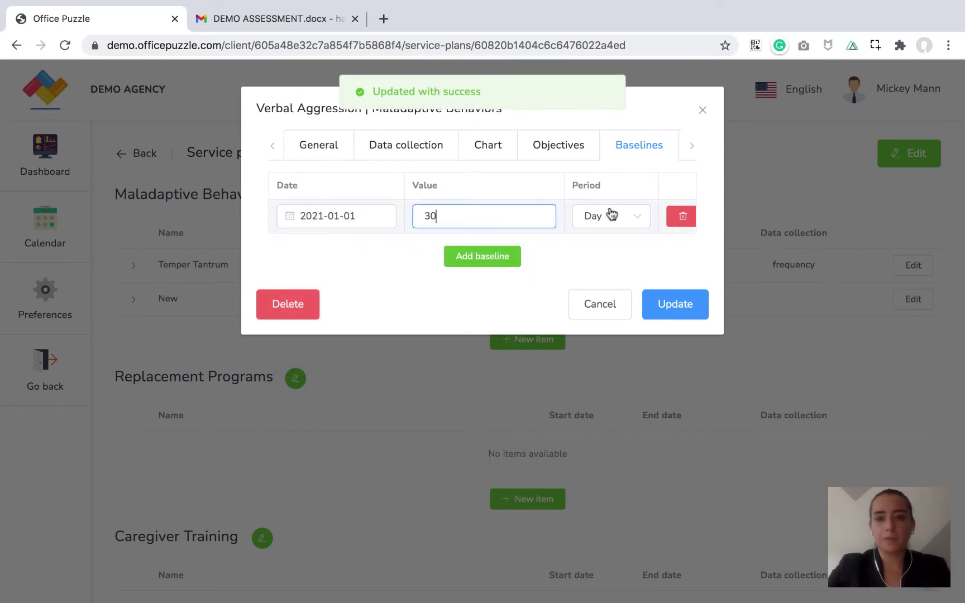
pyautogui.click(624, 216)
pyautogui.click(610, 334)
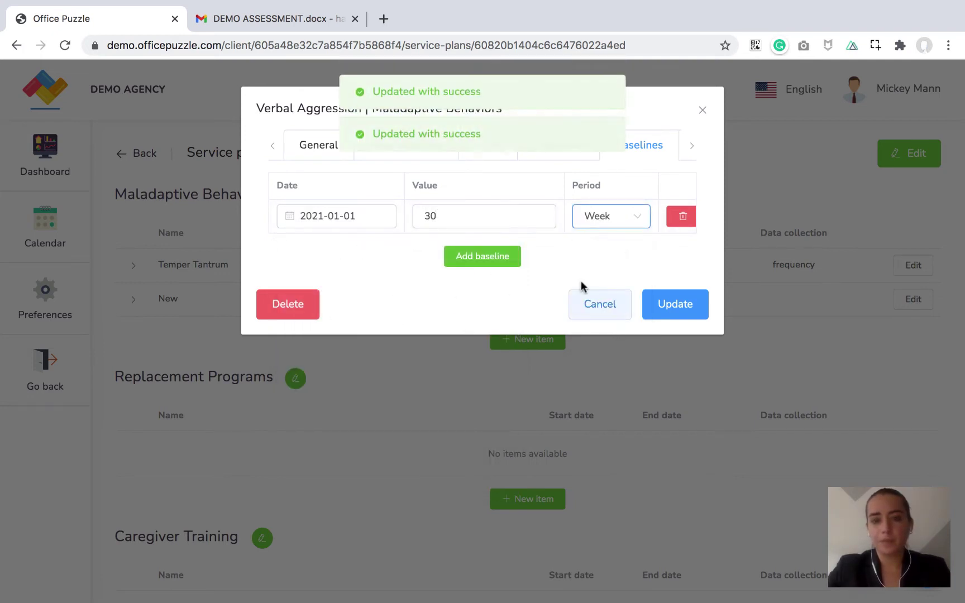
pyautogui.click(678, 306)
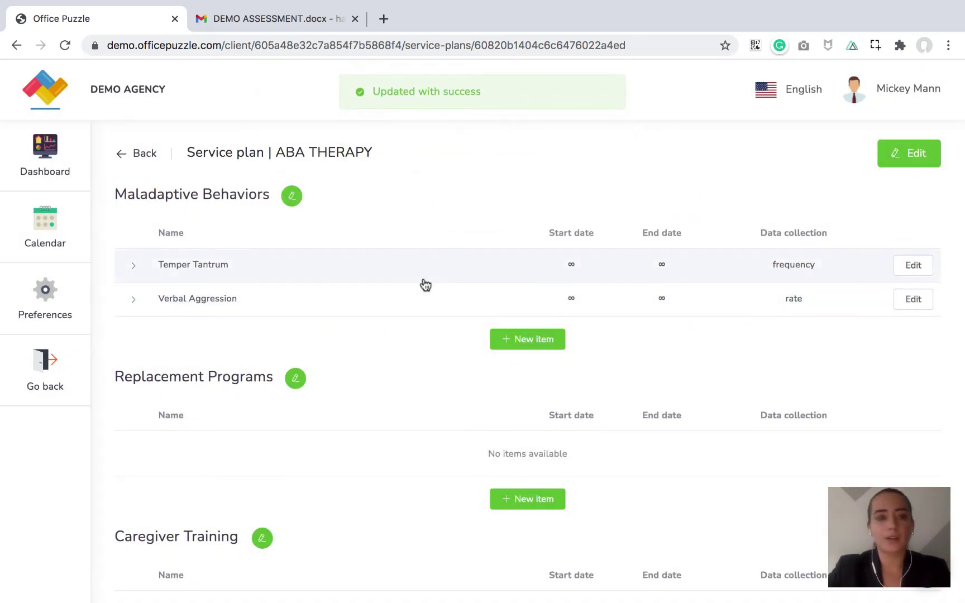
# Find the next behavior in DEMO ASSESSMENT.docx and copy its heading, Non-Compliance
pyautogui.click(269, 21)
pyautogui.scroll(-4, 540, 518)
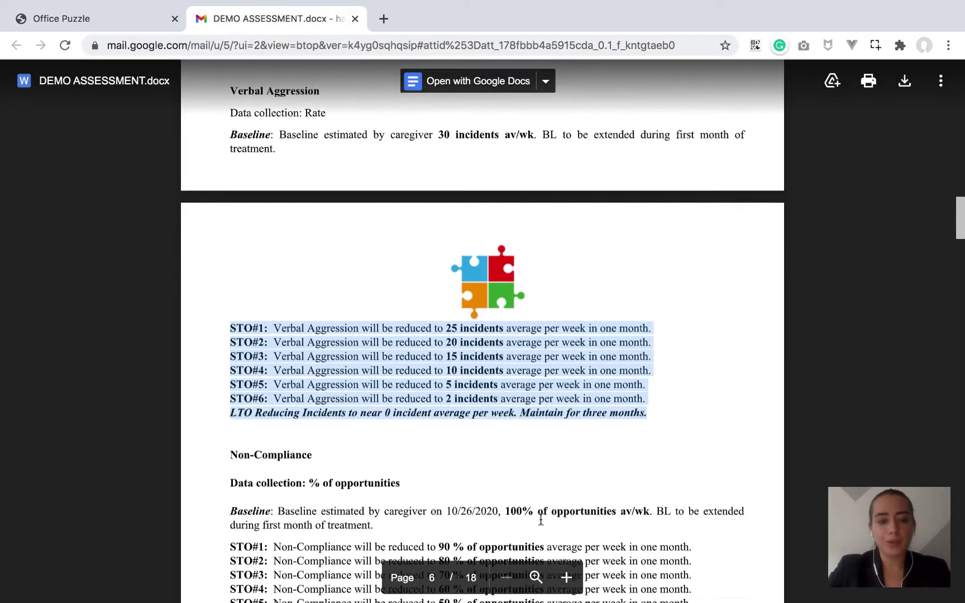
pyautogui.scroll(-3, 541, 520)
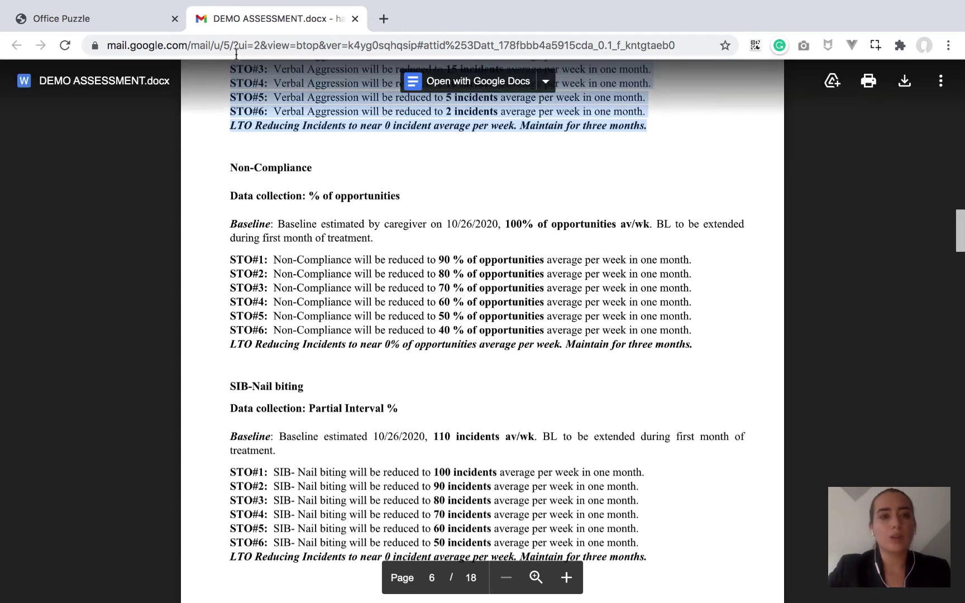
pyautogui.click(256, 170)
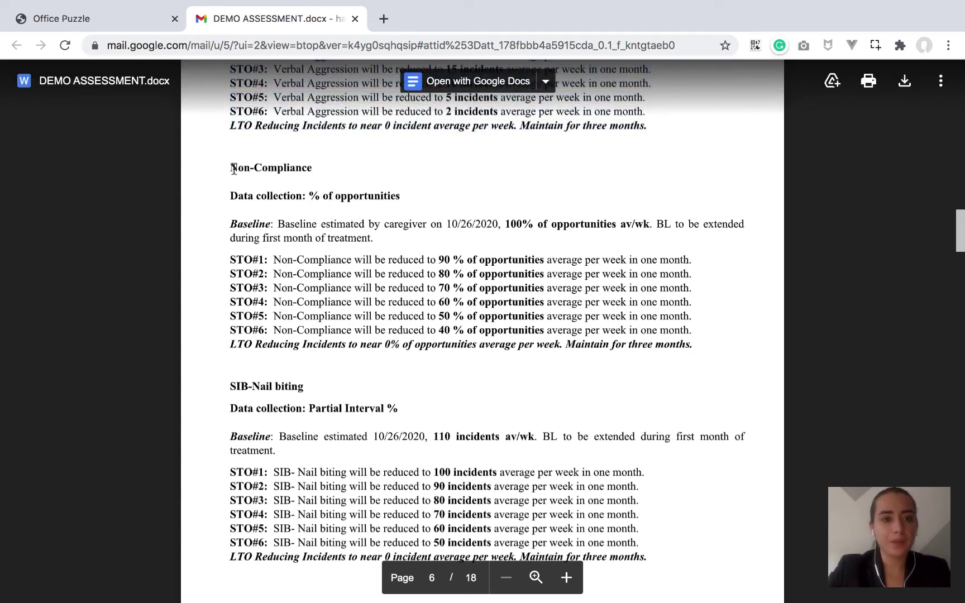
pyautogui.moveTo(233, 168); pyautogui.dragTo(307, 168)
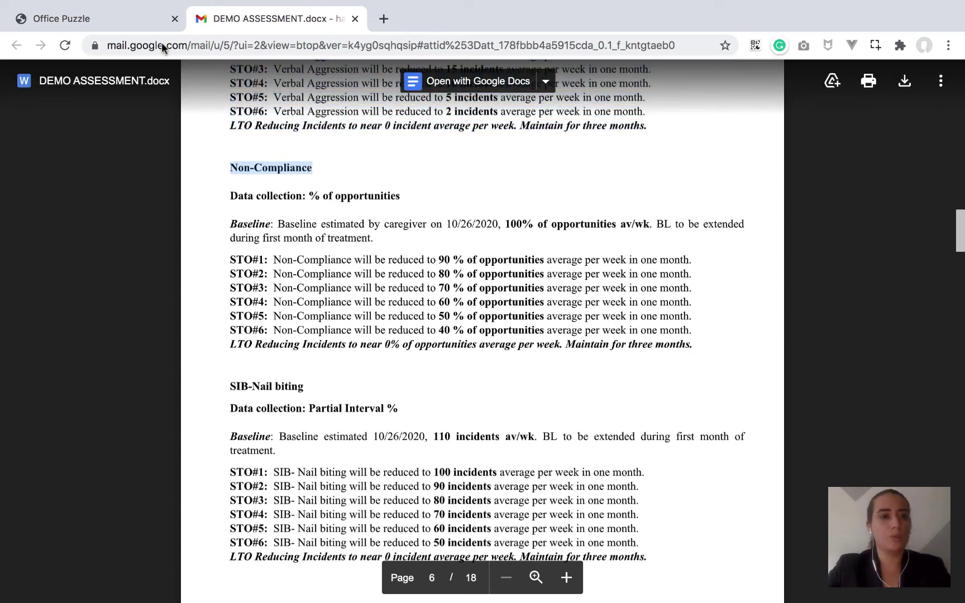
# Create another Maladaptive Behaviors item in the Office Puzzle service plan and name it Non-Compliance
pyautogui.click(104, 15)
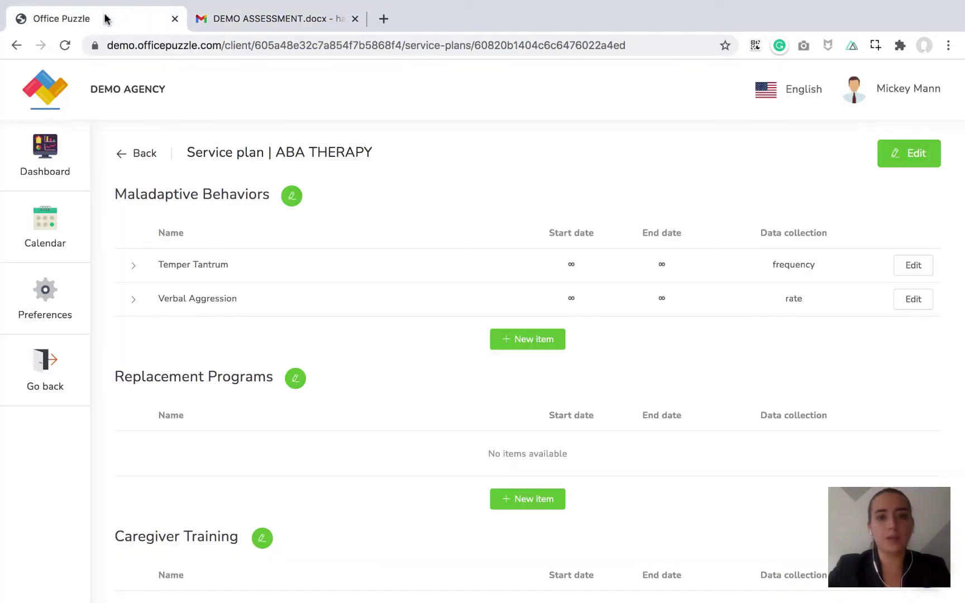
pyautogui.click(525, 346)
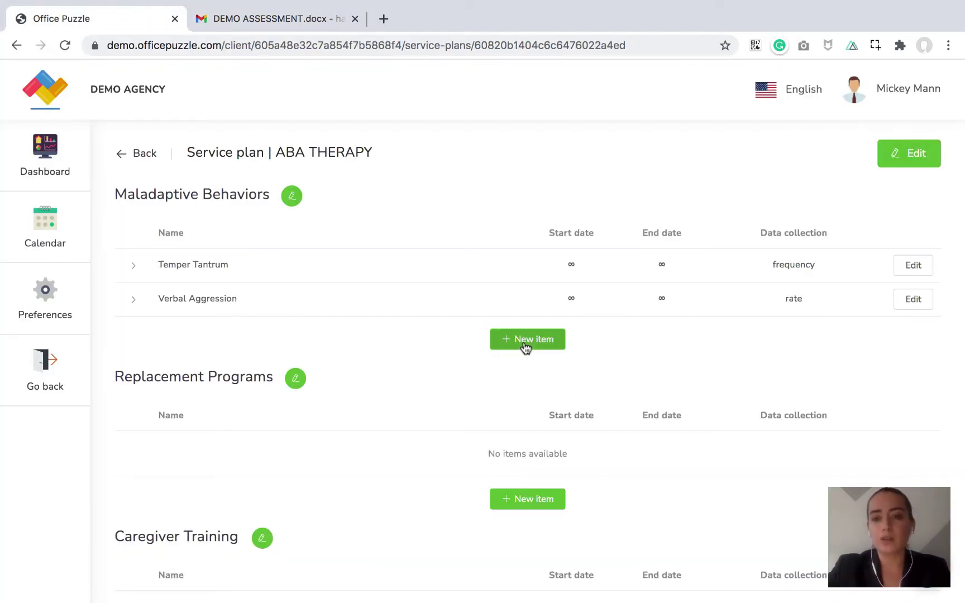
pyautogui.click(386, 208)
pyautogui.press('BackSpace')
pyautogui.press('BackSpace')
pyautogui.press('BackSpace')
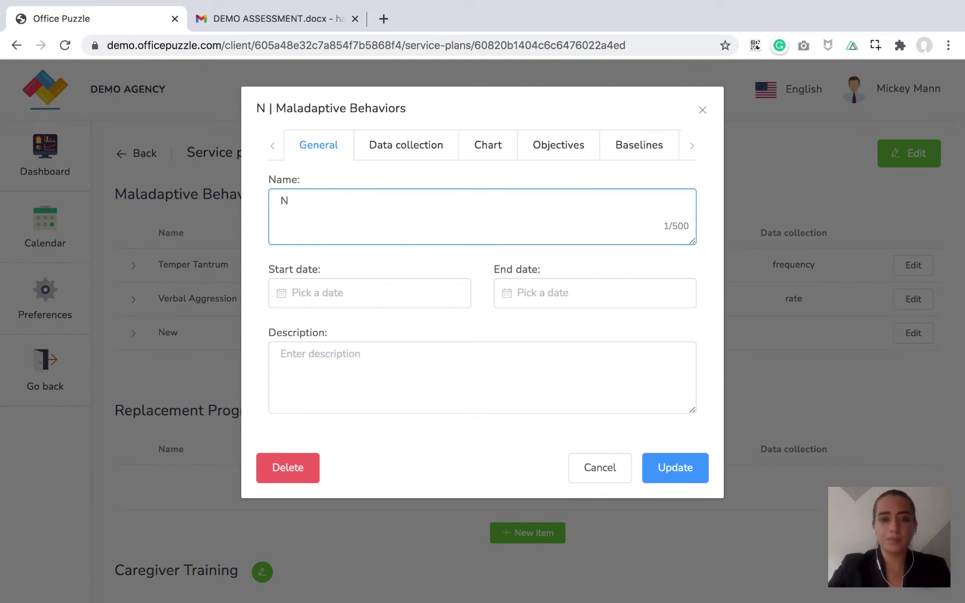
pyautogui.write('Non-Compliance')
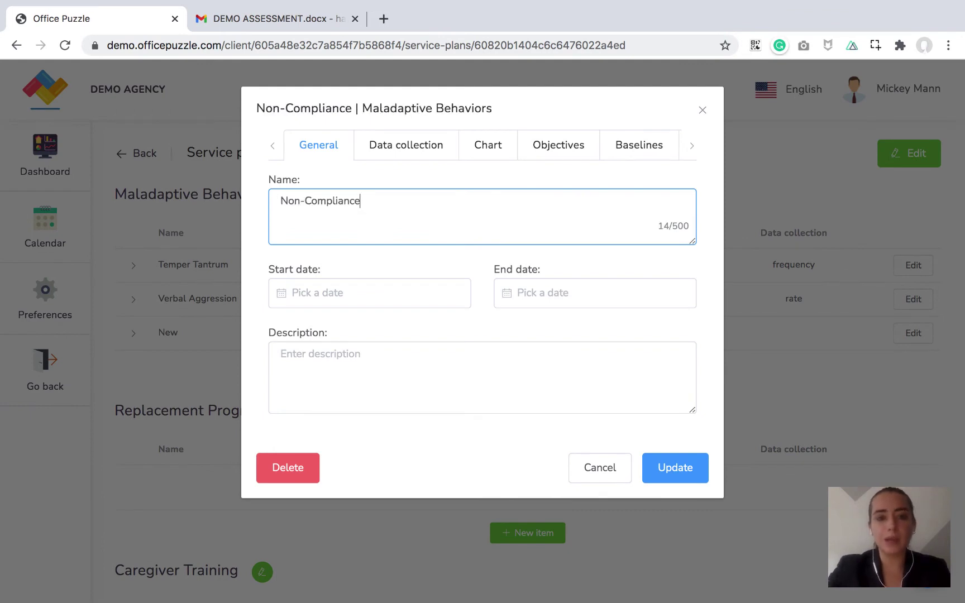
# Set Non-Compliance's data collection type to percentage-of-oportunities and open its suggested number of recordings for editing
pyautogui.click(410, 148)
pyautogui.click(398, 208)
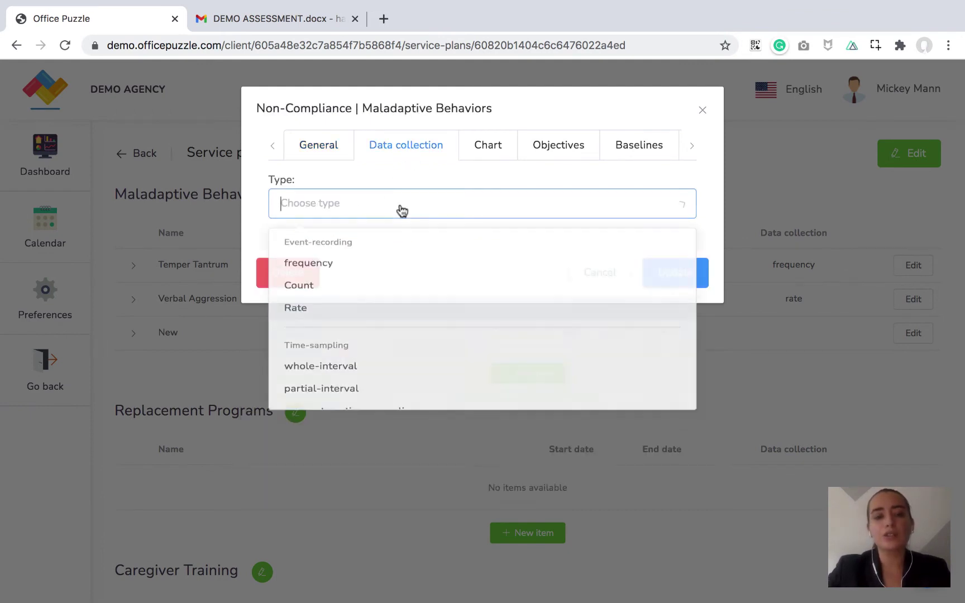
pyautogui.scroll(-5, 384, 335)
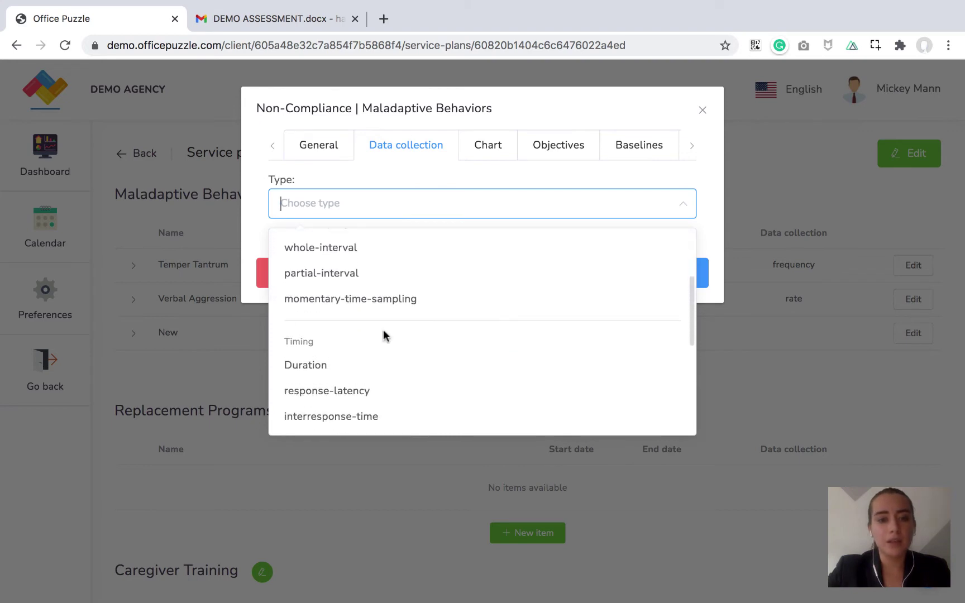
pyautogui.scroll(-3, 384, 335)
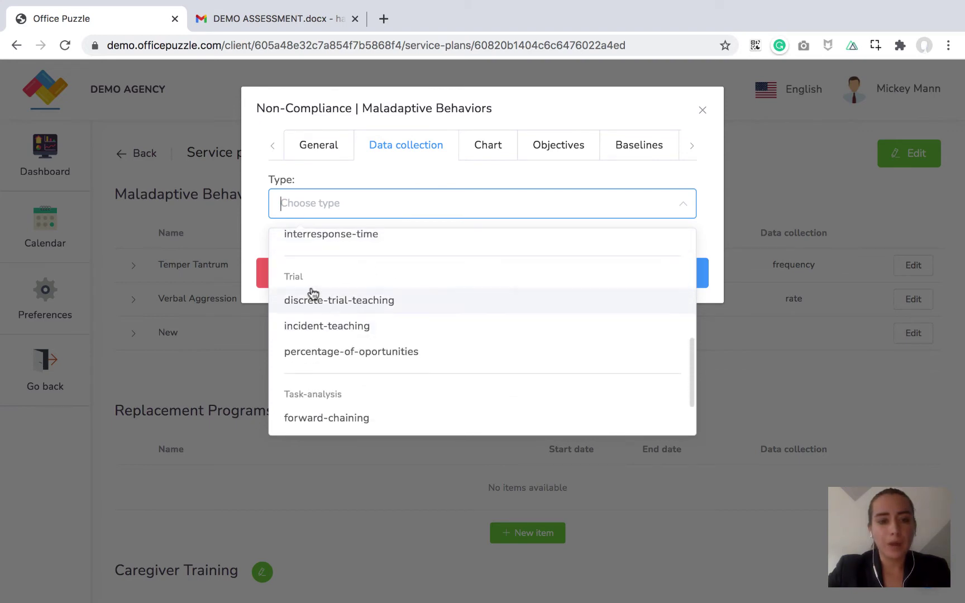
pyautogui.click(356, 352)
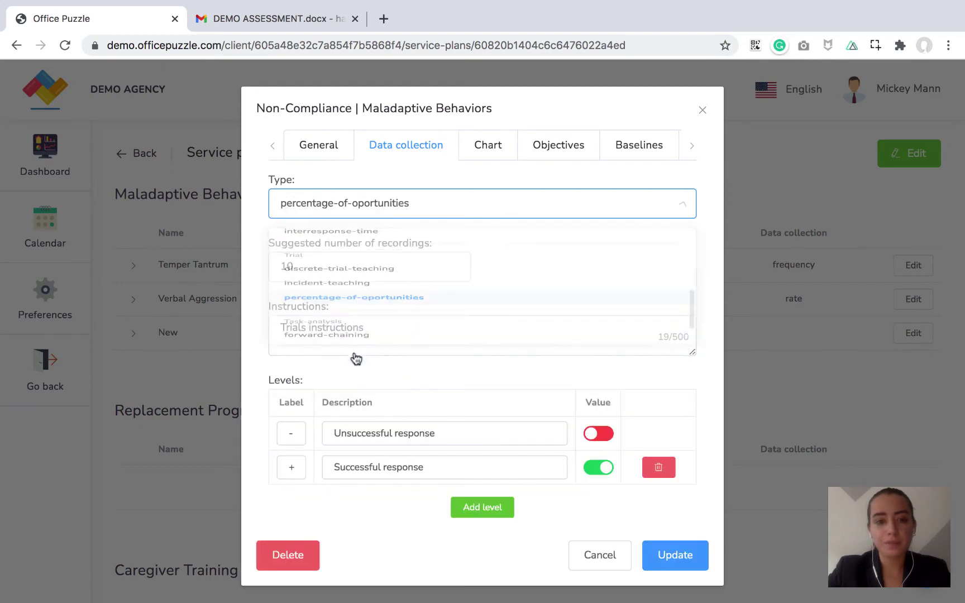
pyautogui.scroll(-1, 355, 358)
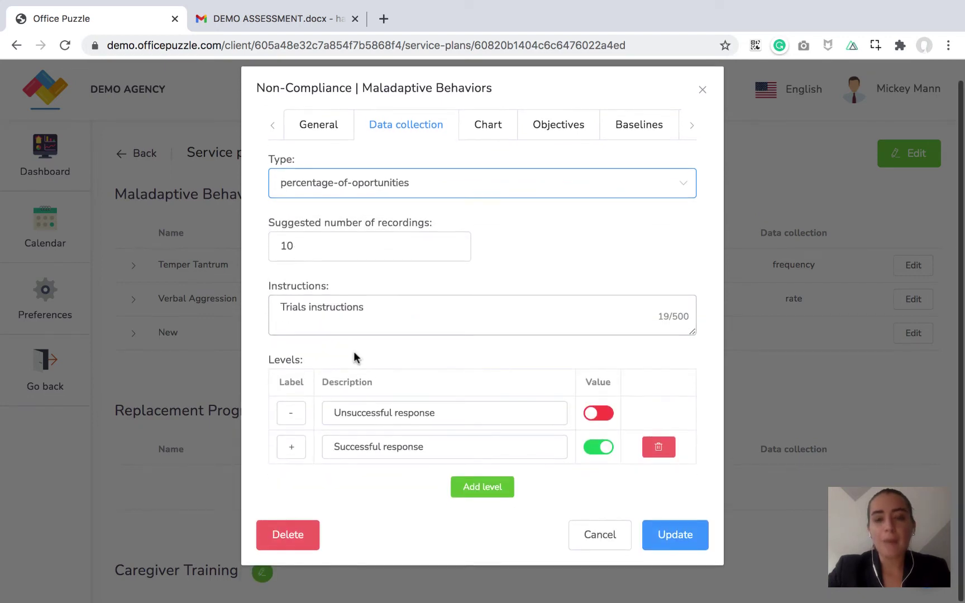
pyautogui.click(300, 246)
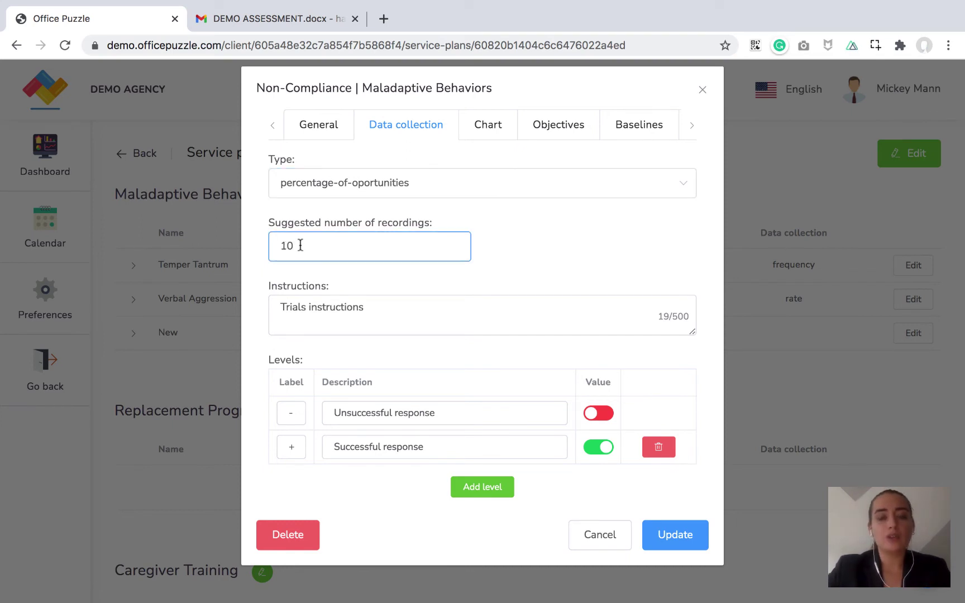
# Clear Non-Compliance's suggested number of recordings and re-enter it as 10
pyautogui.press('BackSpace')
pyautogui.press('BackSpace')
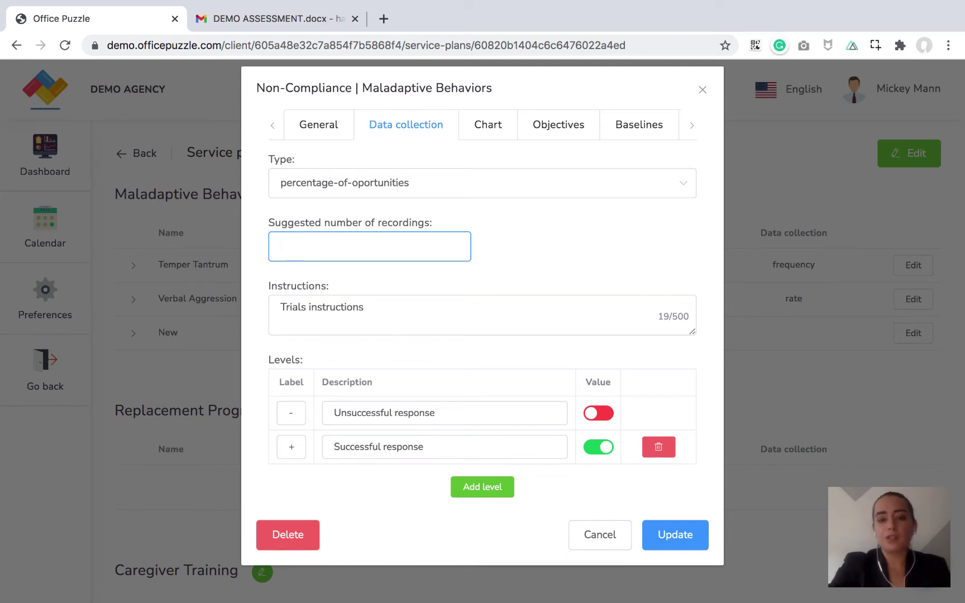
pyautogui.write('5')
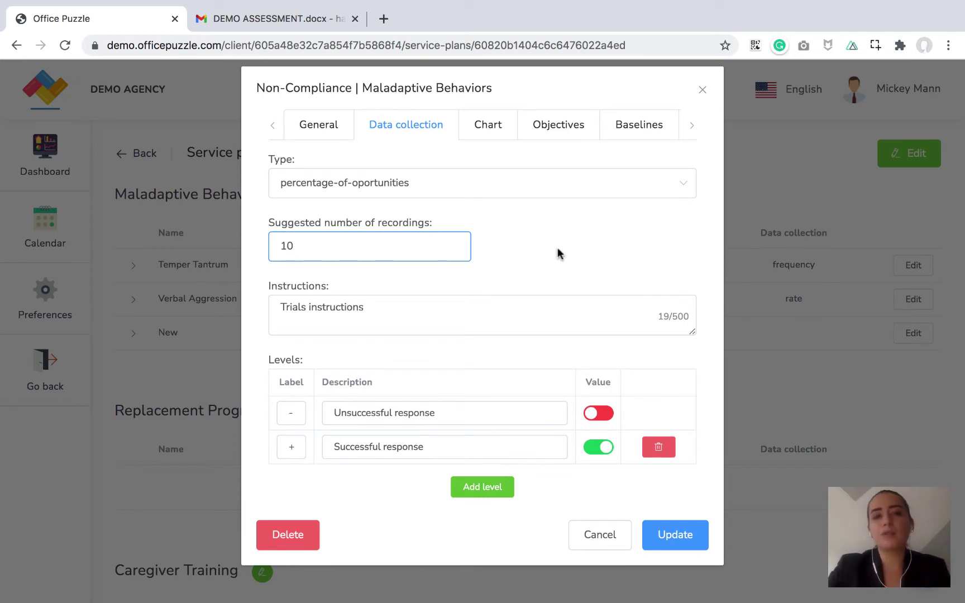
pyautogui.click(557, 247)
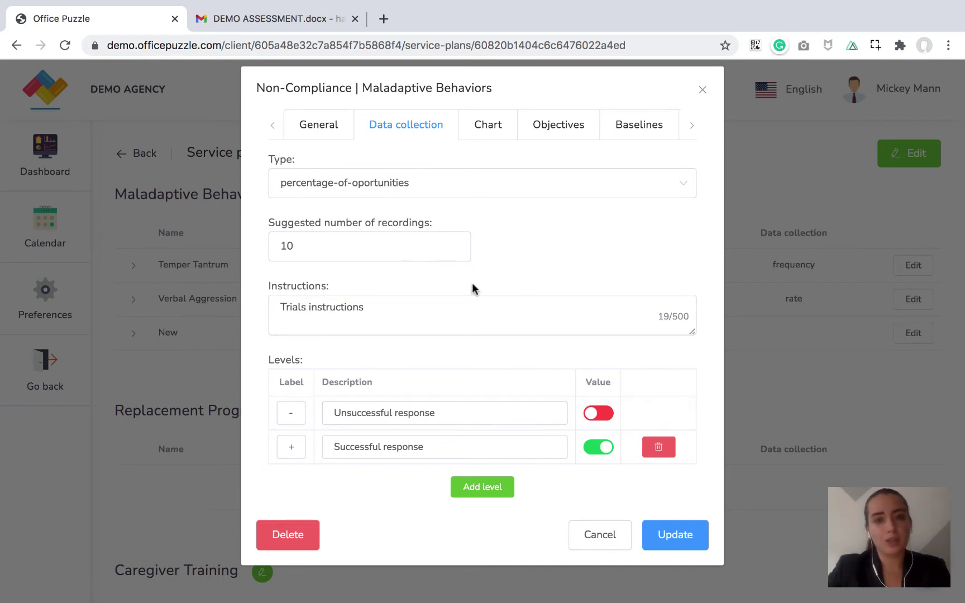
# Open Non-Compliance's objectives, and select the STO#1 to STO#6 and LTO lines for copying from DEMO ASSESSMENT.docx
pyautogui.click(482, 129)
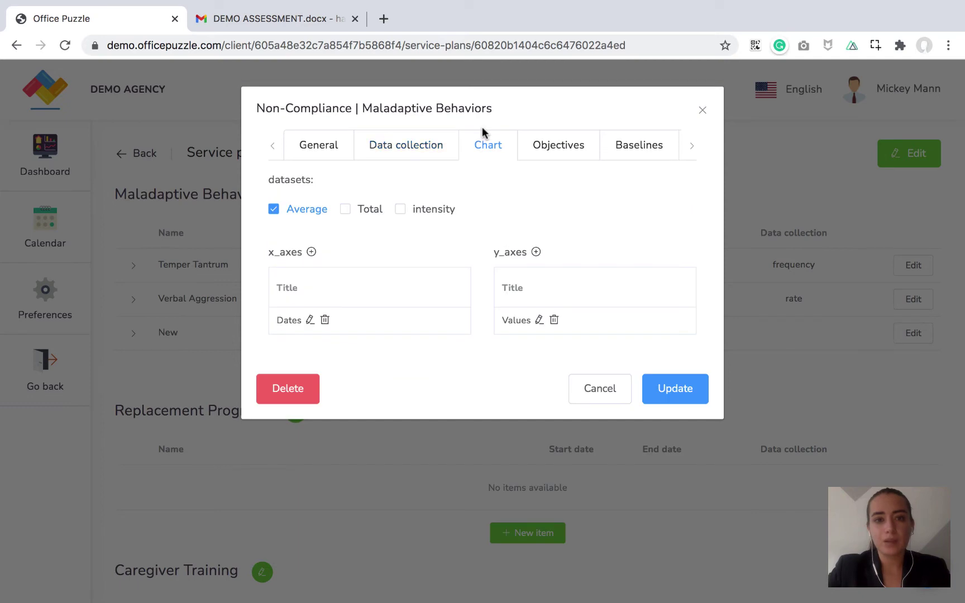
pyautogui.click(558, 161)
pyautogui.click(299, 19)
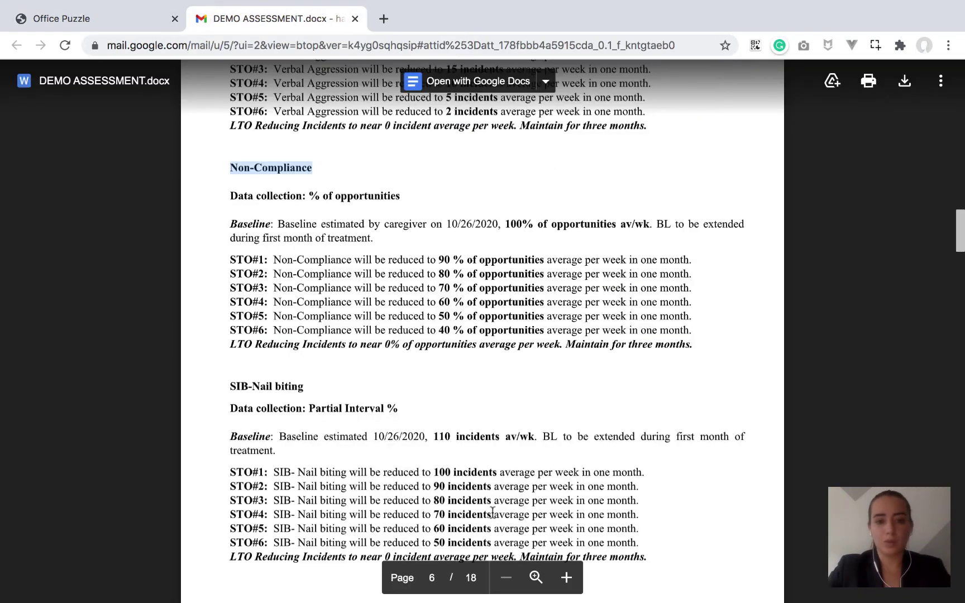
pyautogui.scroll(-1, 492, 511)
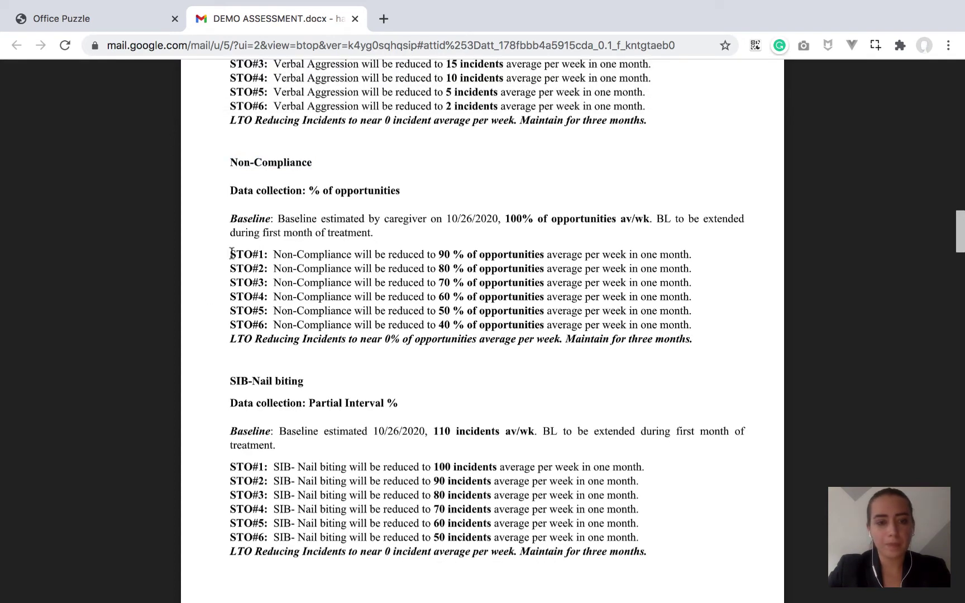
pyautogui.moveTo(689, 336); pyautogui.dragTo(229, 252)
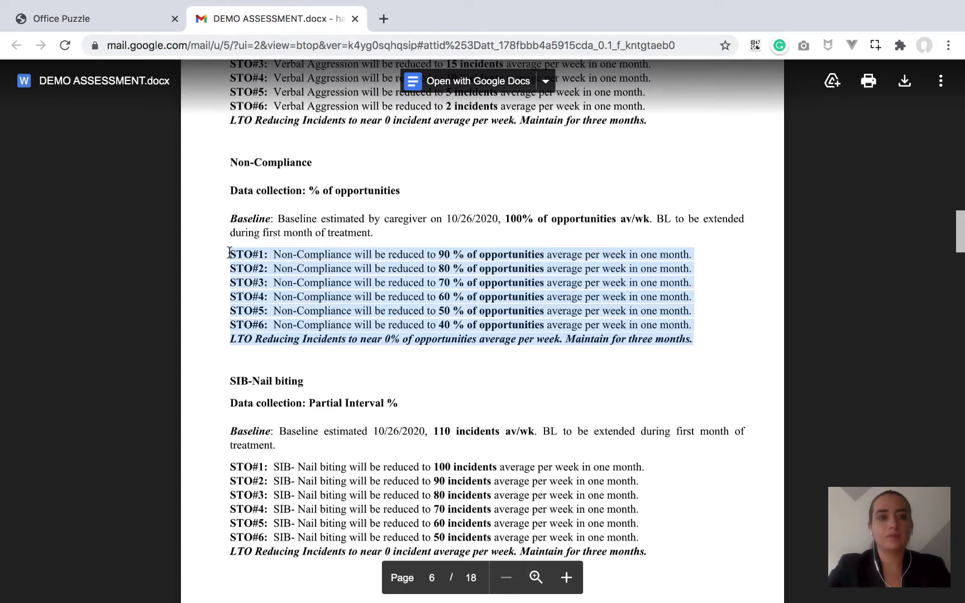
# Import the copied STO#1 to STO#6 and LTO lines as multiple objectives for Non-Compliance in Office Puzzle
pyautogui.click(98, 18)
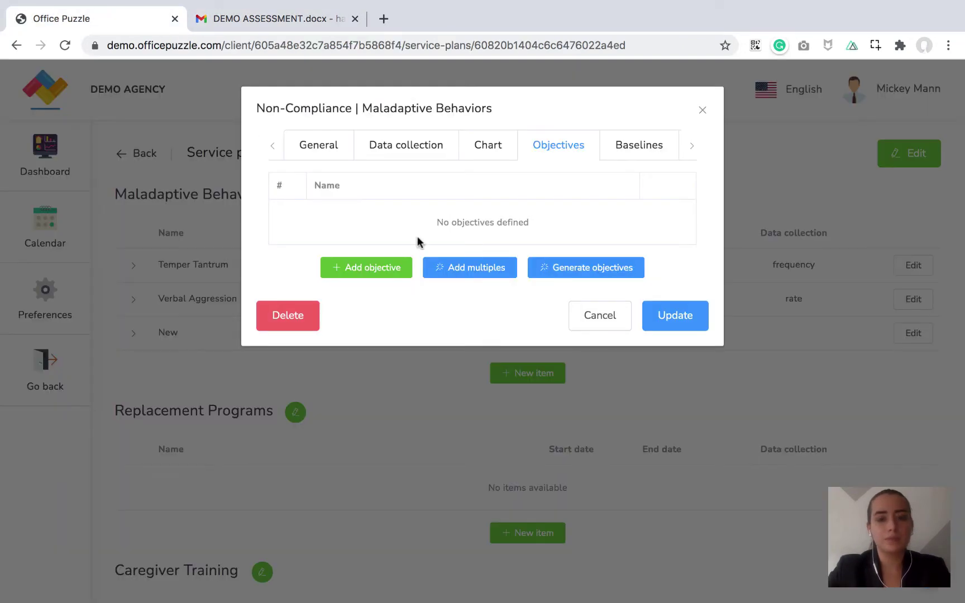
pyautogui.click(473, 269)
pyautogui.click(371, 208)
pyautogui.press('cmd+v')
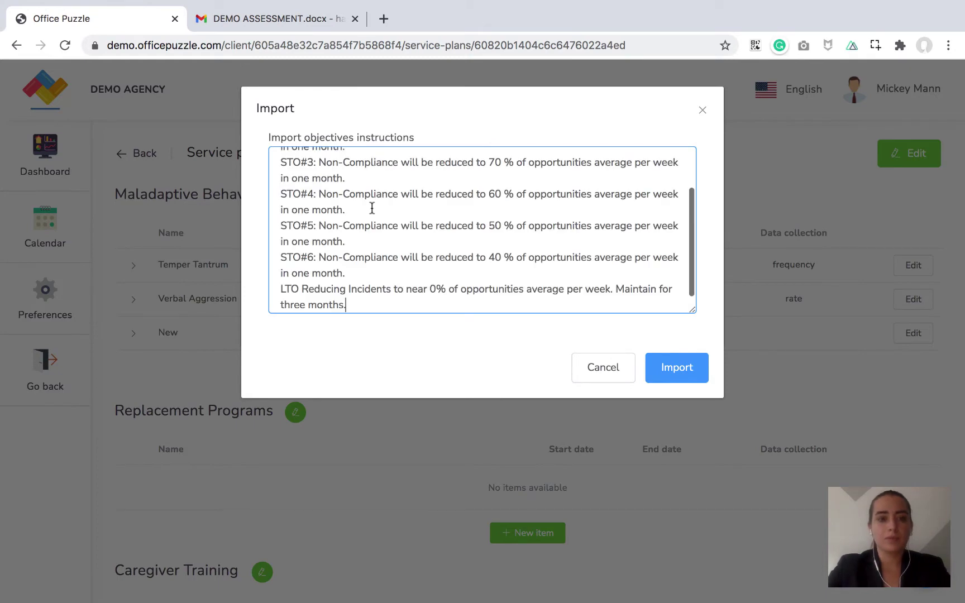
pyautogui.scroll(3, 374, 218)
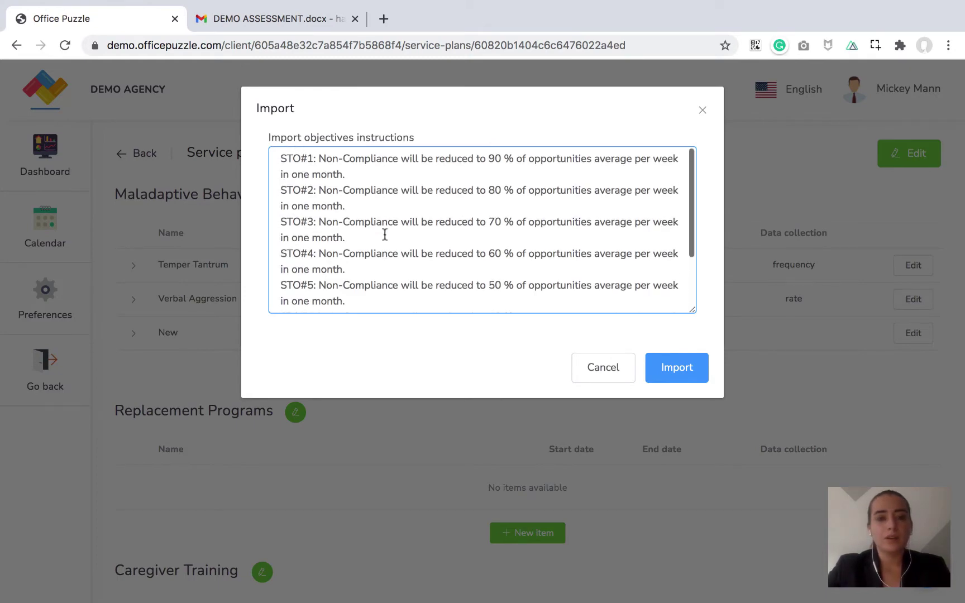
pyautogui.click(677, 368)
# Add a baseline to Non-Compliance dated 2021-01-01
pyautogui.click(623, 148)
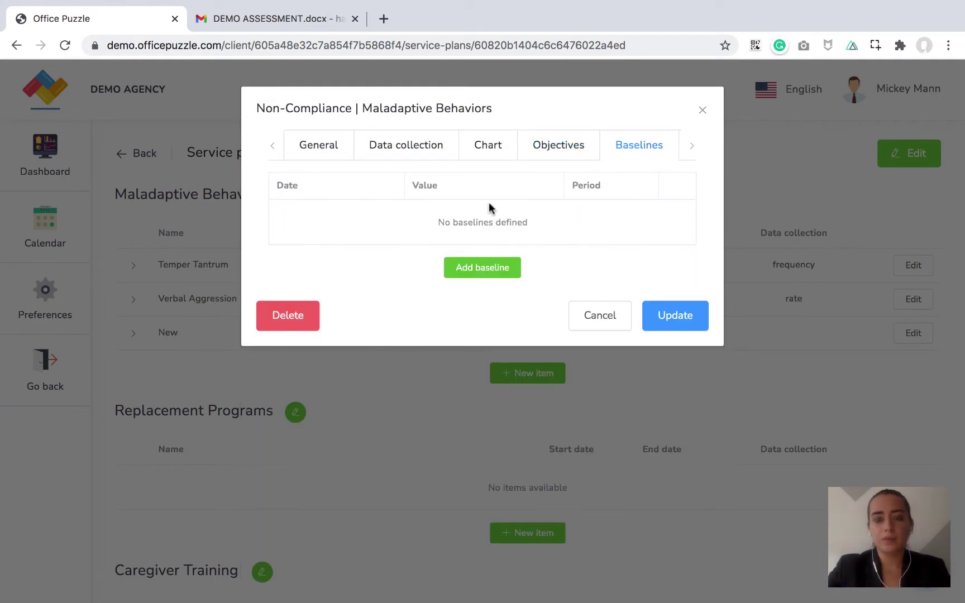
pyautogui.click(484, 269)
pyautogui.click(304, 226)
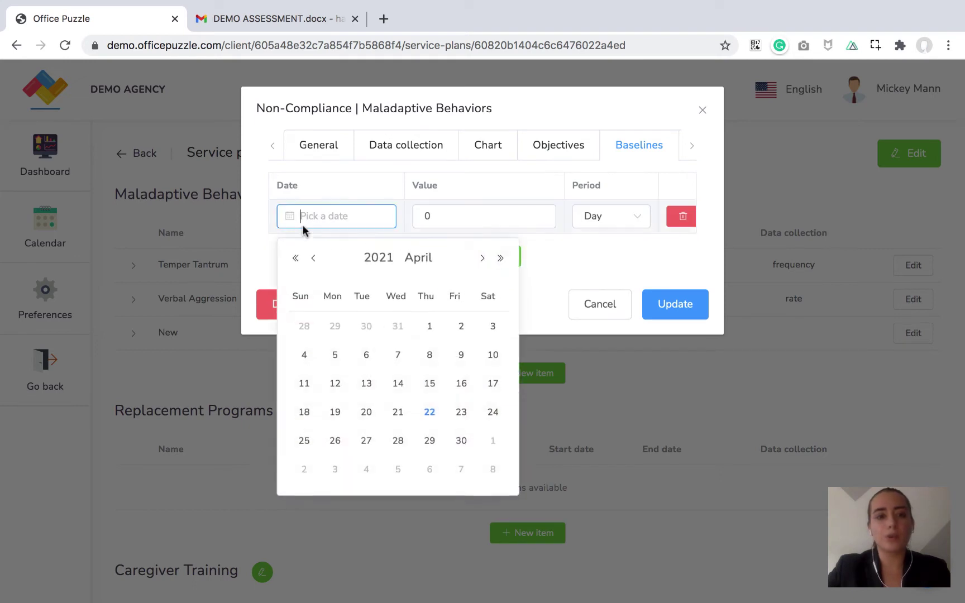
pyautogui.click(318, 259)
pyautogui.click(317, 260)
pyautogui.click(318, 260)
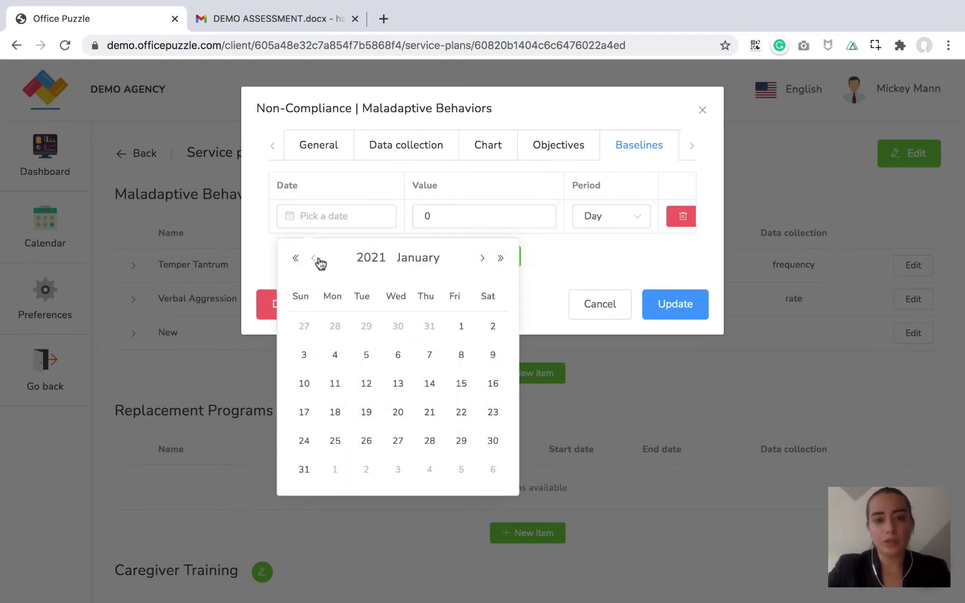
pyautogui.click(320, 261)
pyautogui.click(483, 259)
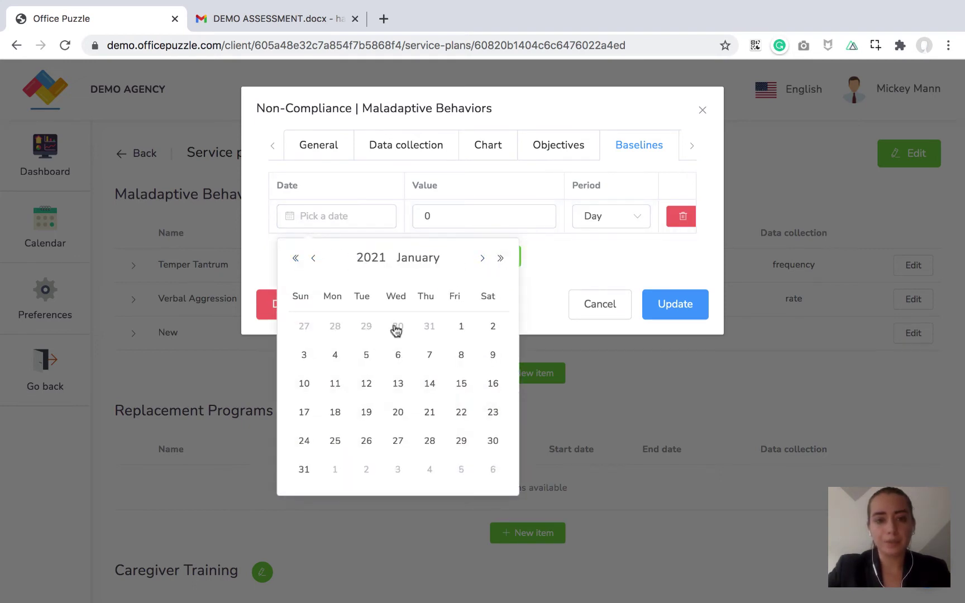
pyautogui.click(462, 326)
# Set the Non-Compliance baseline to a value of 100 per Week
pyautogui.click(448, 215)
pyautogui.write('100')
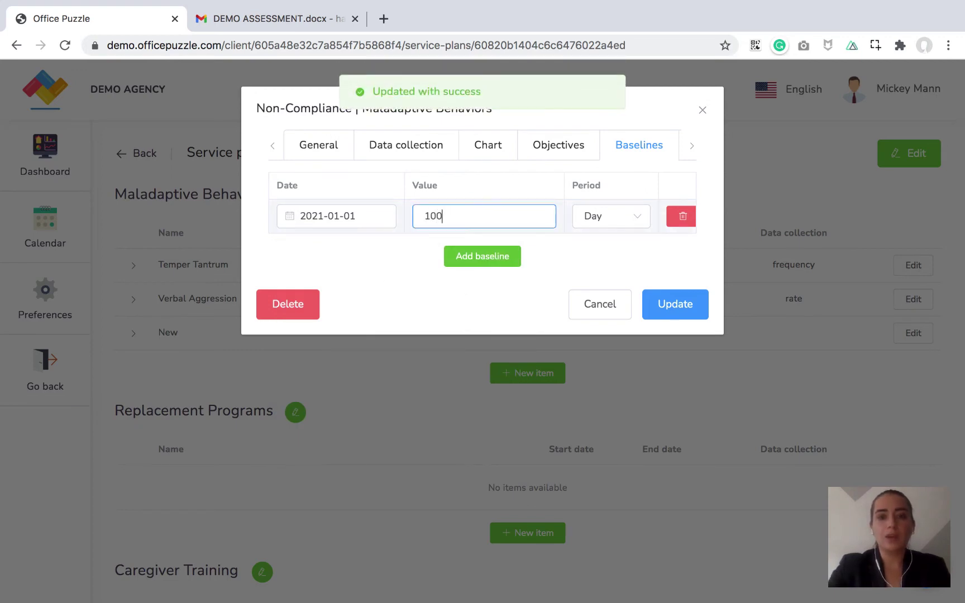
pyautogui.click(607, 219)
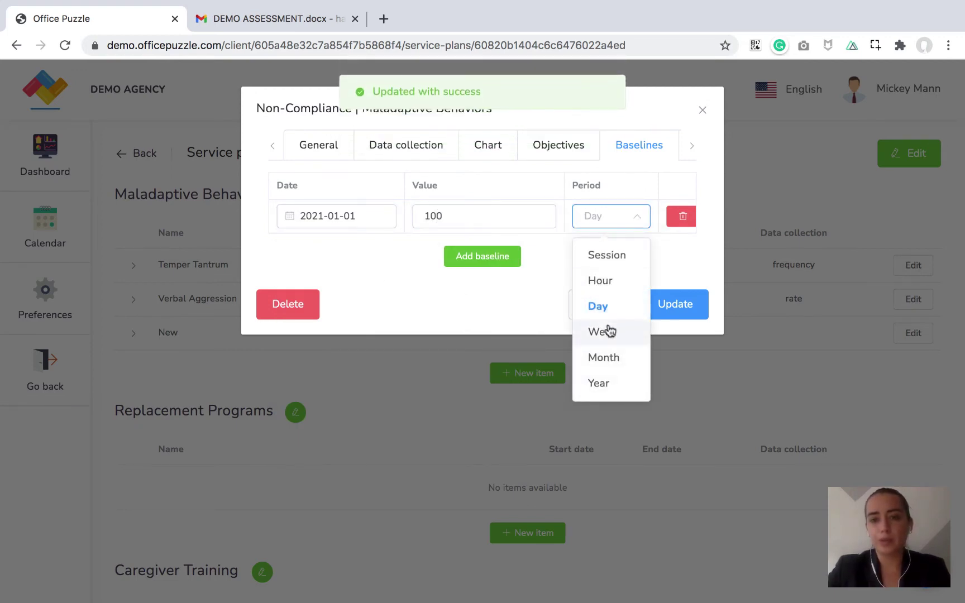
pyautogui.click(608, 332)
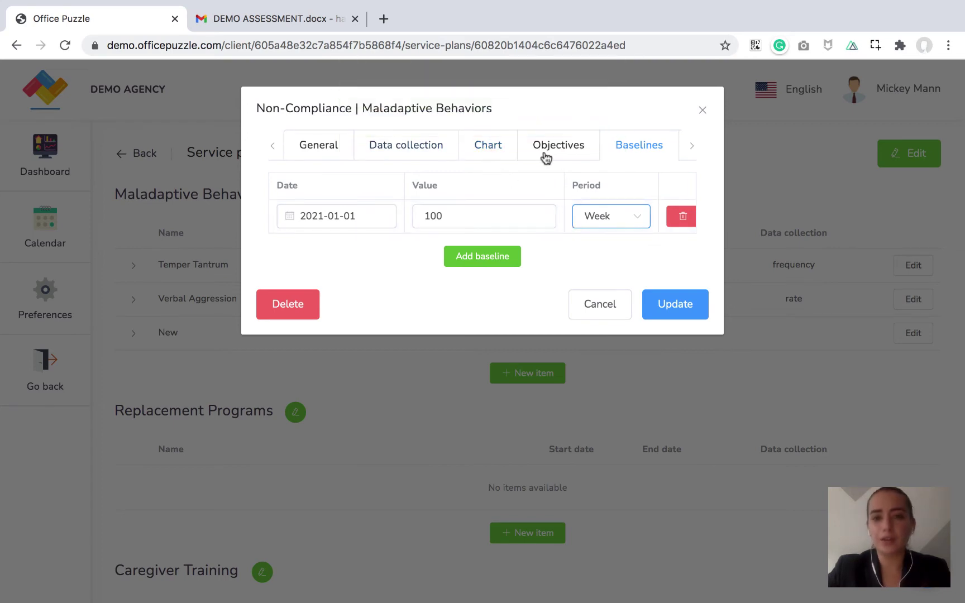
# Rename the y-axis title of Non-Compliance's chart to "% of incidents" and save the item
pyautogui.click(490, 148)
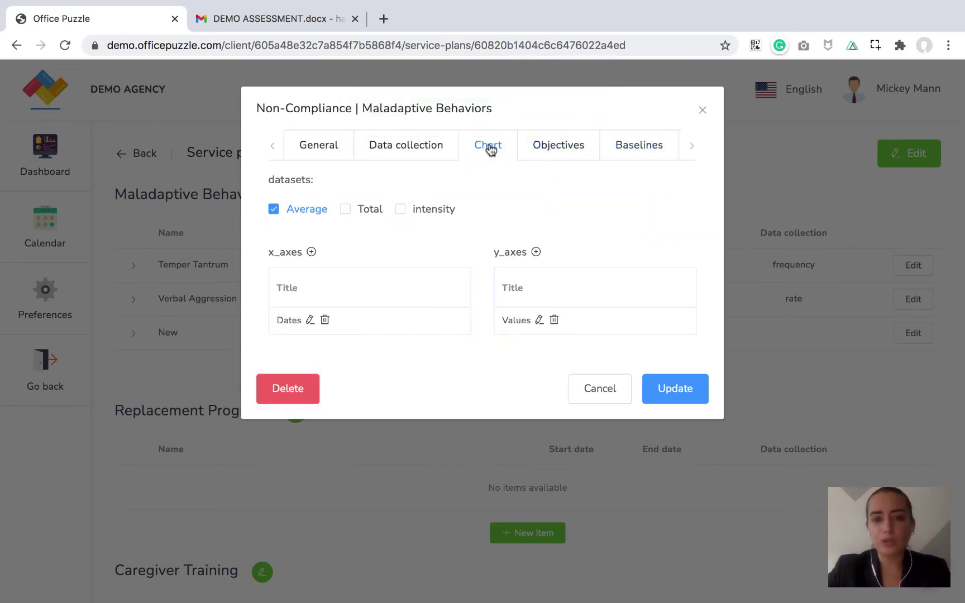
pyautogui.click(538, 321)
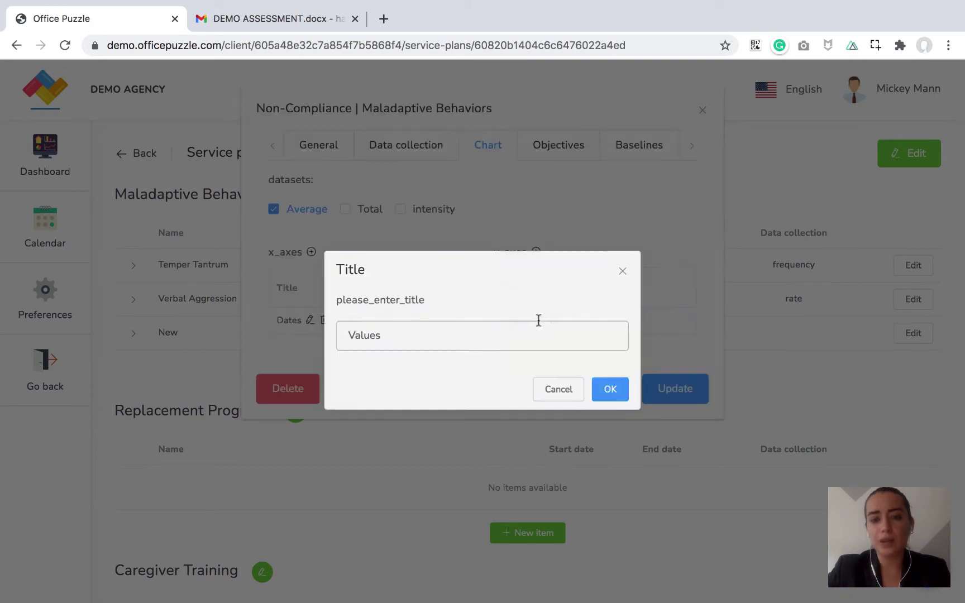
pyautogui.press('BackSpace')
pyautogui.press('BackSpace')
pyautogui.press('BackSpace')
pyautogui.press('BackSpace')
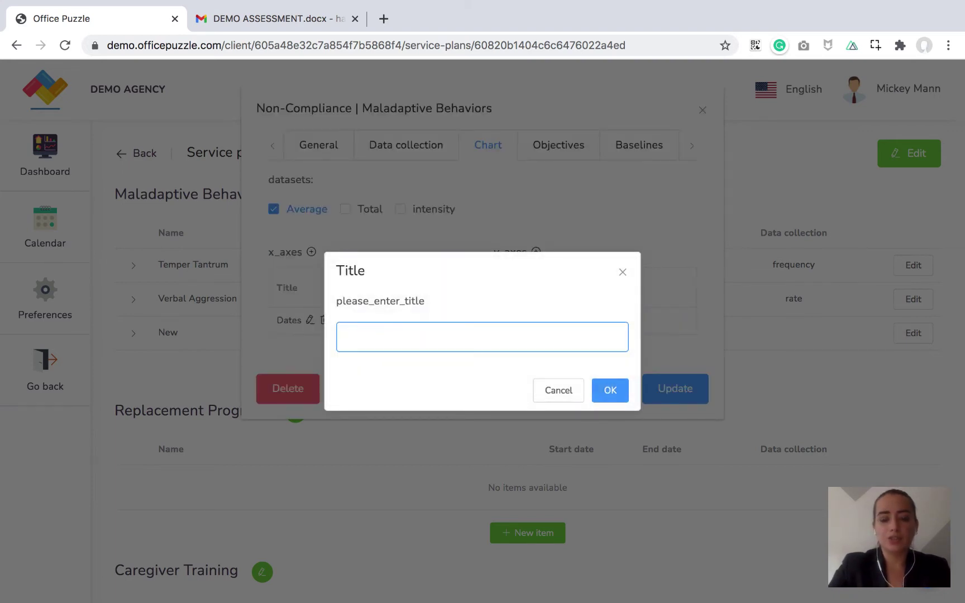
pyautogui.write('% of incidents')
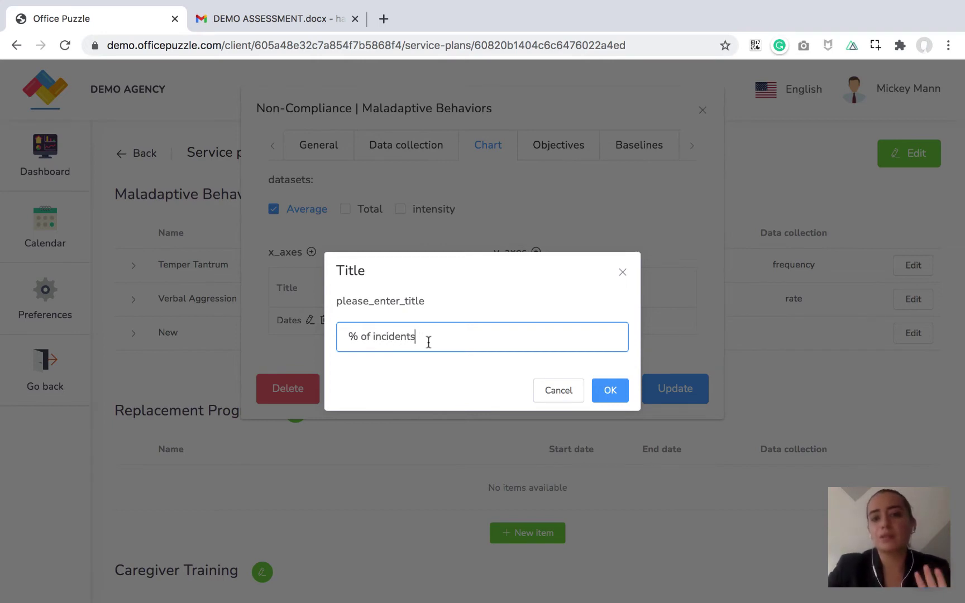
pyautogui.click(622, 394)
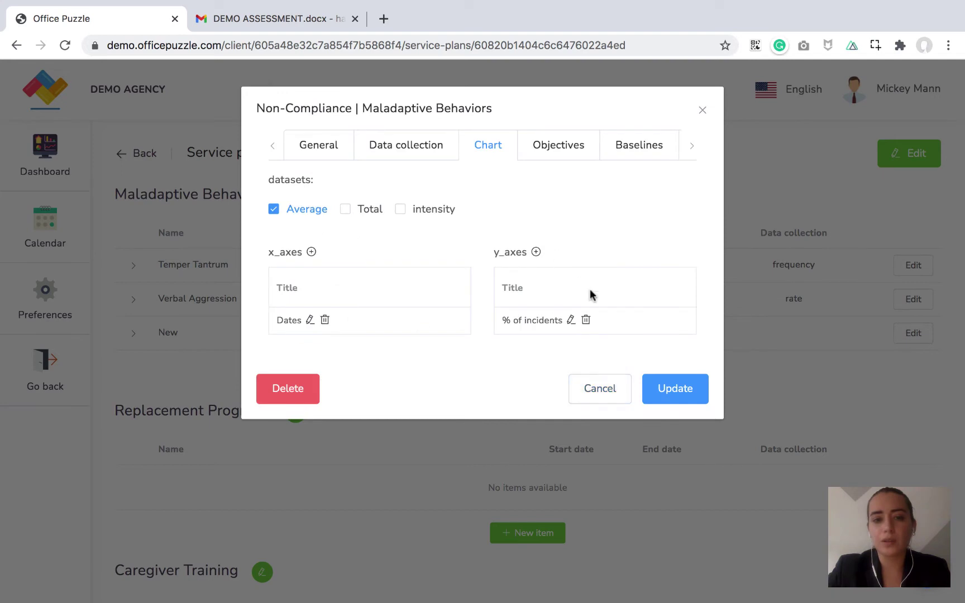
pyautogui.click(637, 152)
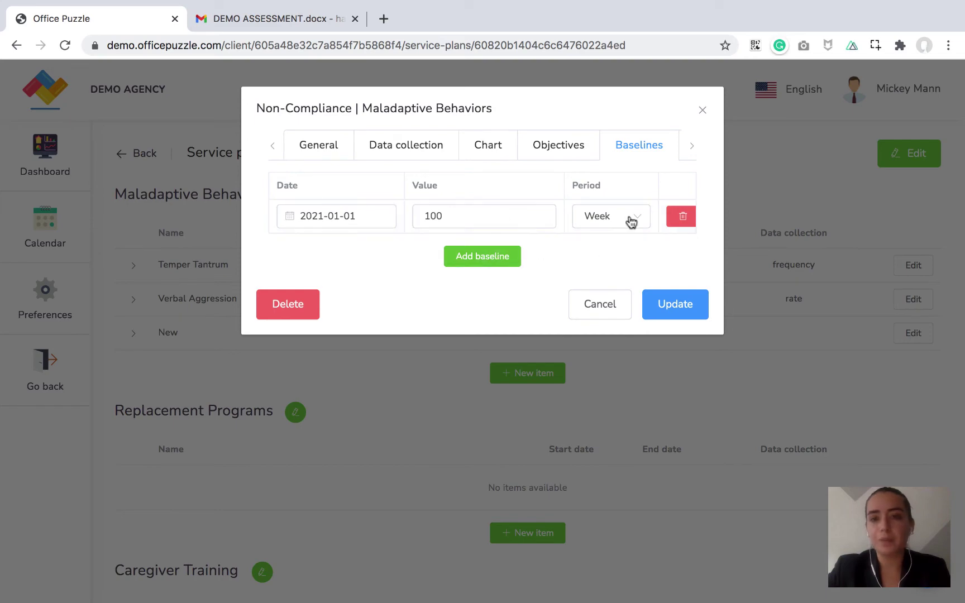
pyautogui.click(678, 308)
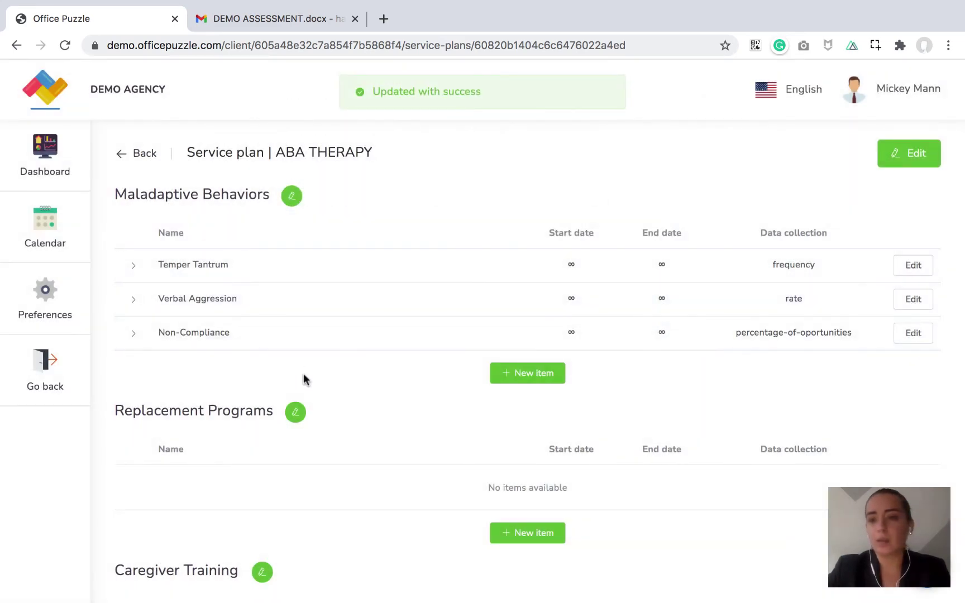
# Find the behavior after Non-Compliance in DEMO ASSESSMENT.docx and select its heading, SIB-Nail biting, for copying
pyautogui.click(300, 22)
pyautogui.scroll(-4, 452, 452)
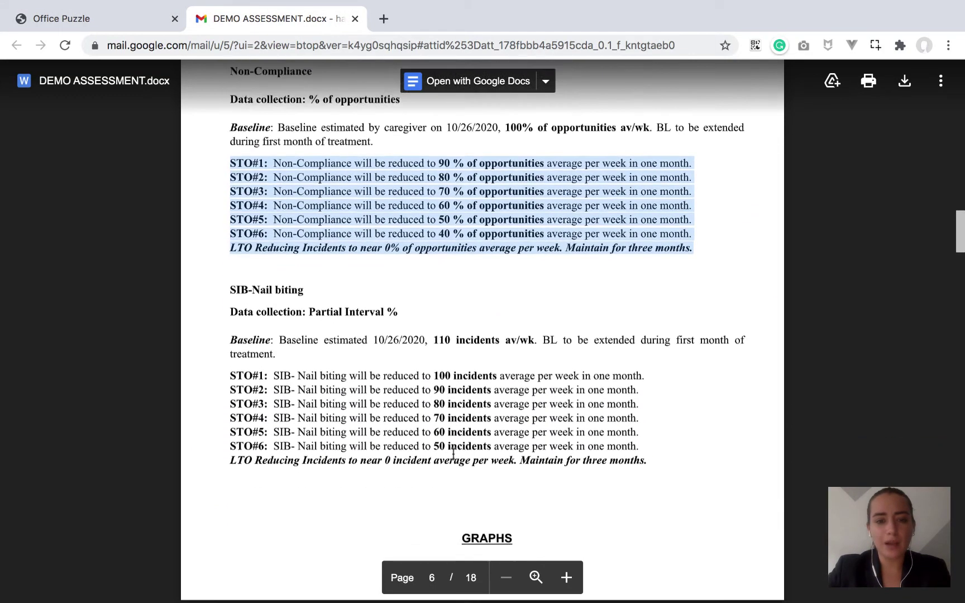
pyautogui.scroll(-2, 453, 453)
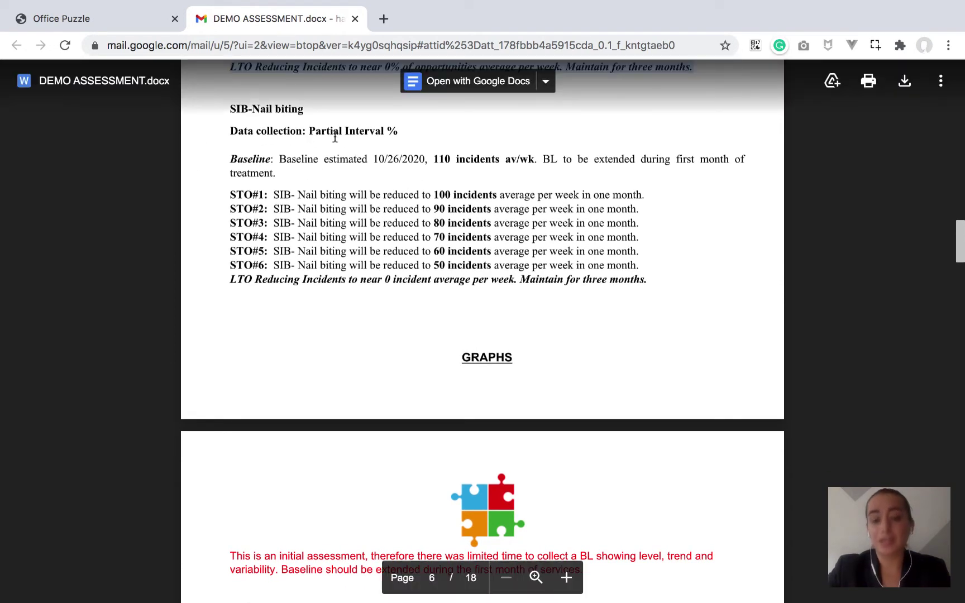
pyautogui.moveTo(306, 111); pyautogui.dragTo(236, 109)
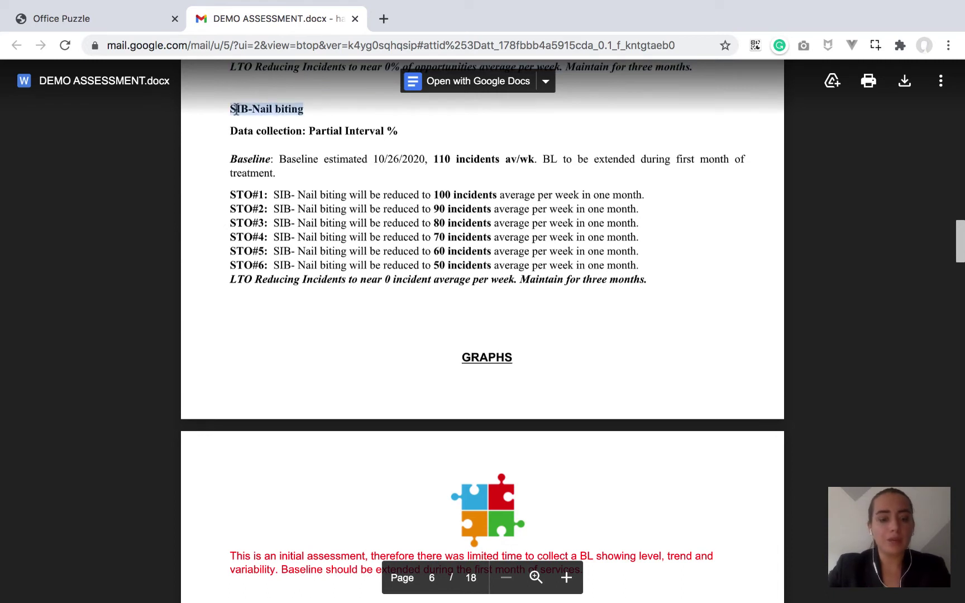
# Create another Maladaptive Behaviors item in the Office Puzzle service plan and name it SIB-Nail biting
pyautogui.click(109, 19)
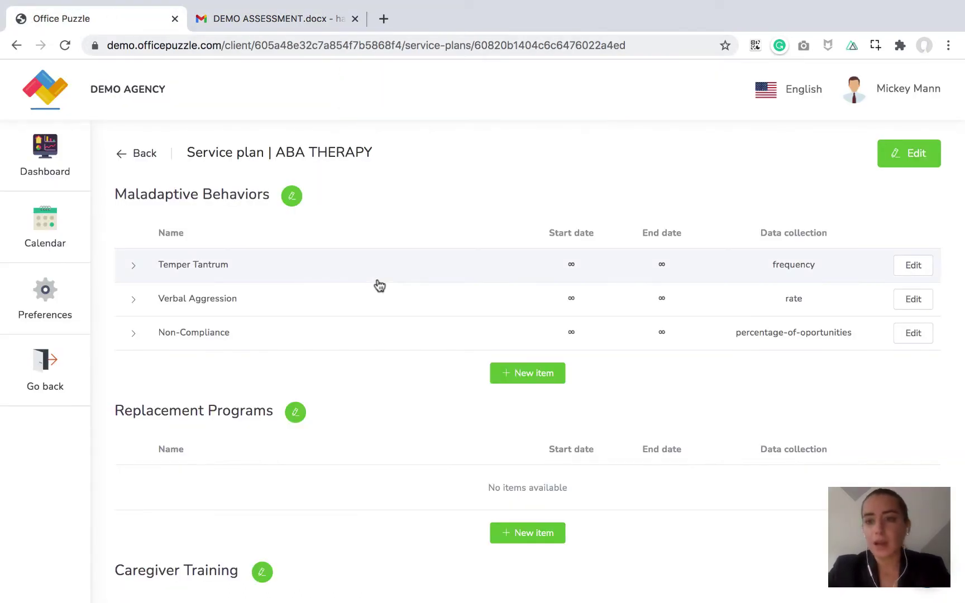
pyautogui.click(539, 380)
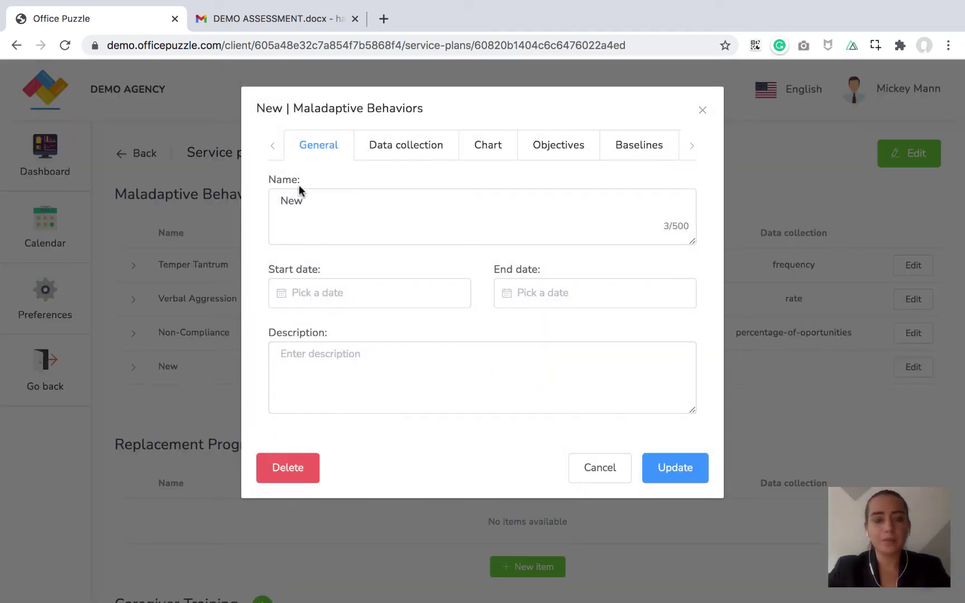
pyautogui.click(273, 198)
pyautogui.doubleClick(274, 198)
pyautogui.write('SIB-Nail biting')
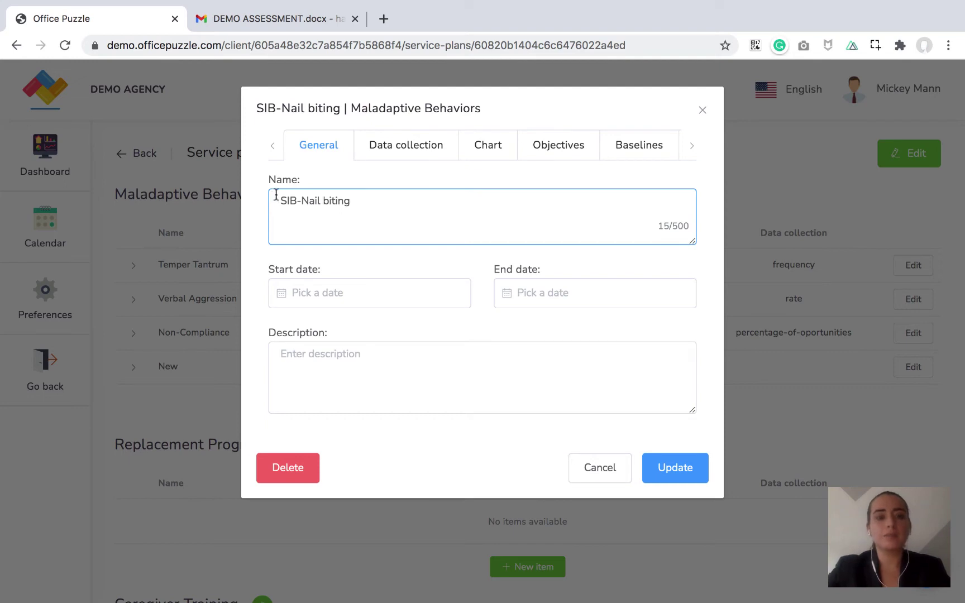
# Set the data collection type of SIB-Nail biting to partial-interval
pyautogui.click(390, 149)
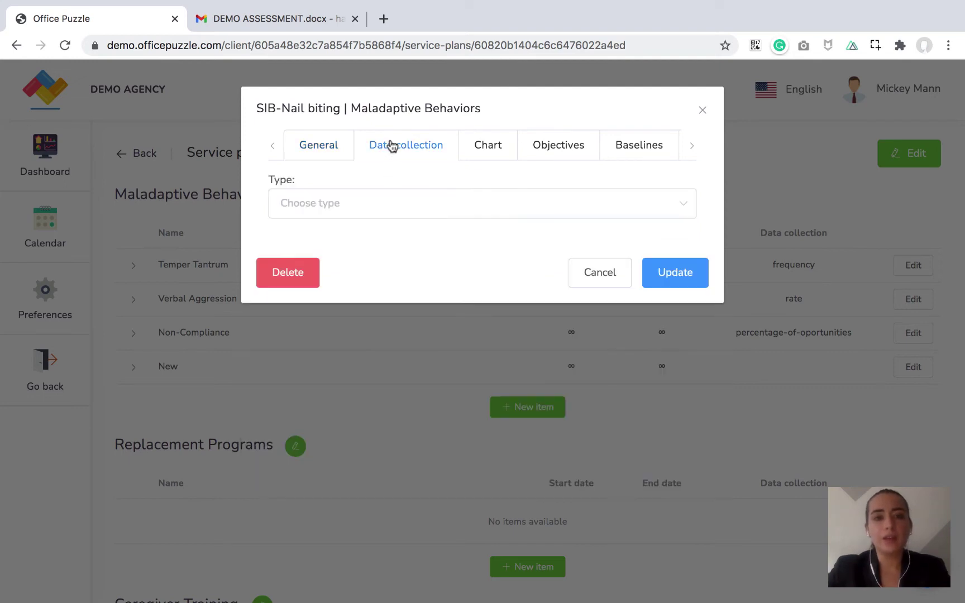
pyautogui.click(372, 204)
pyautogui.scroll(-5, 407, 364)
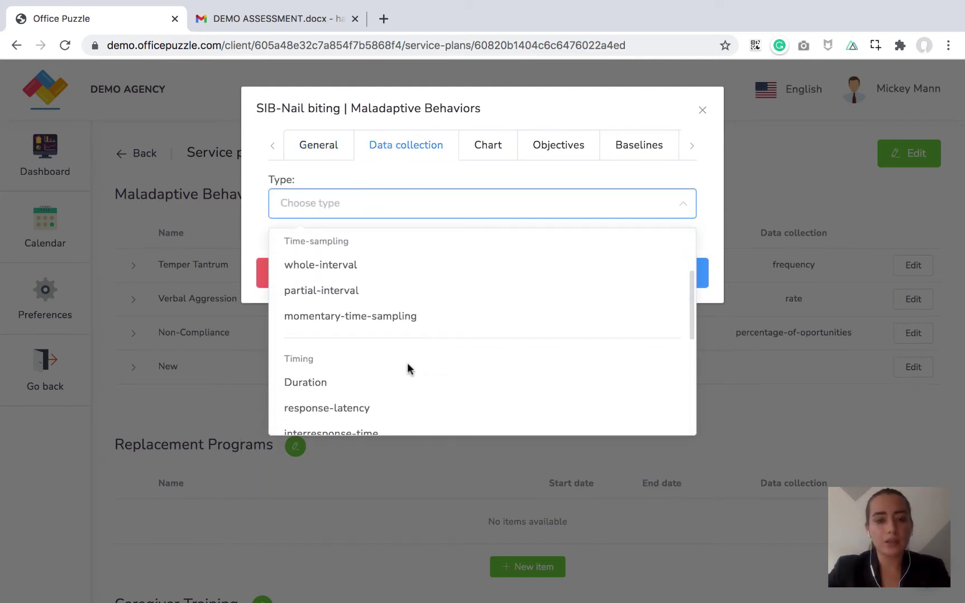
pyautogui.scroll(-5, 409, 370)
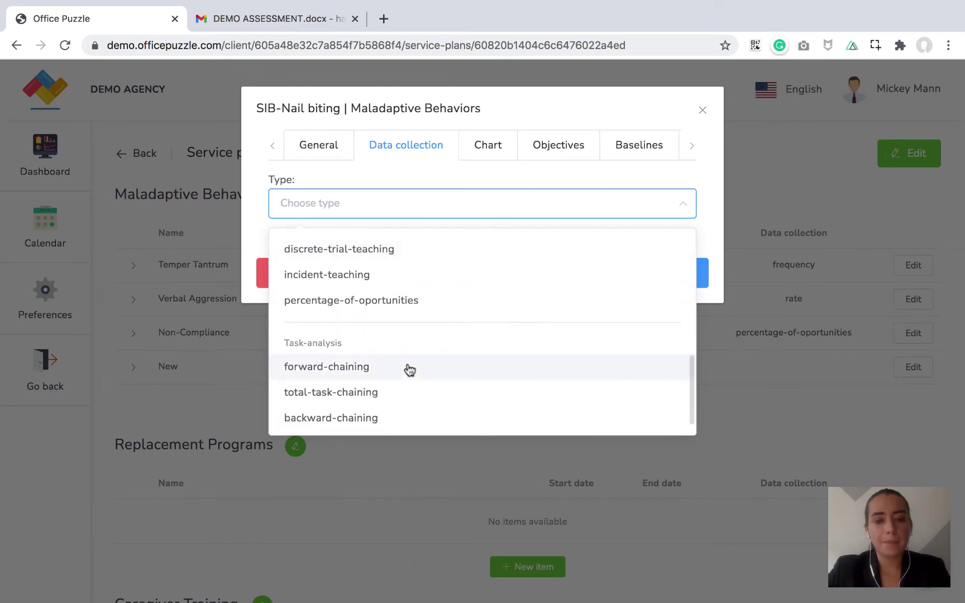
pyautogui.scroll(4, 409, 370)
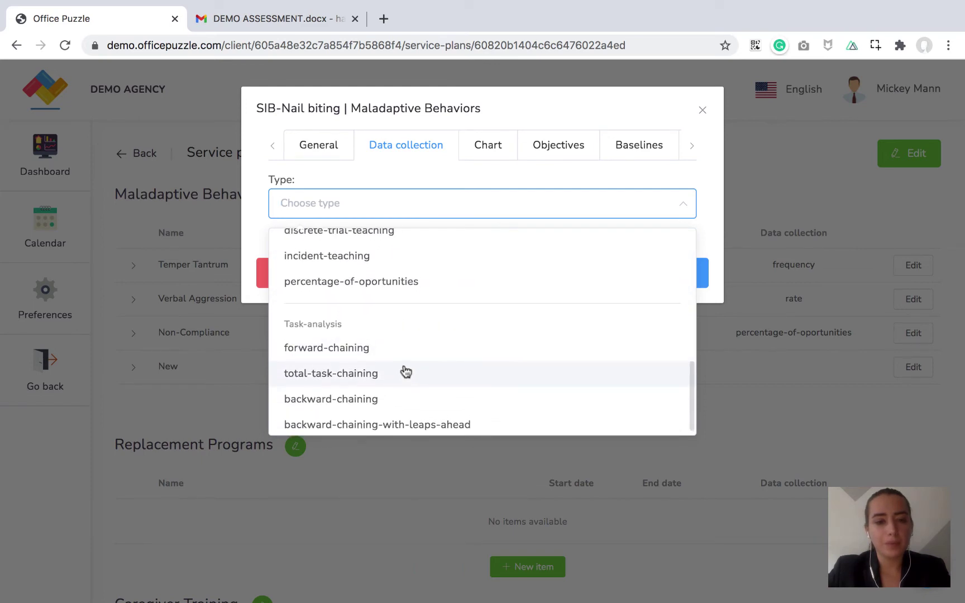
pyautogui.scroll(4, 406, 371)
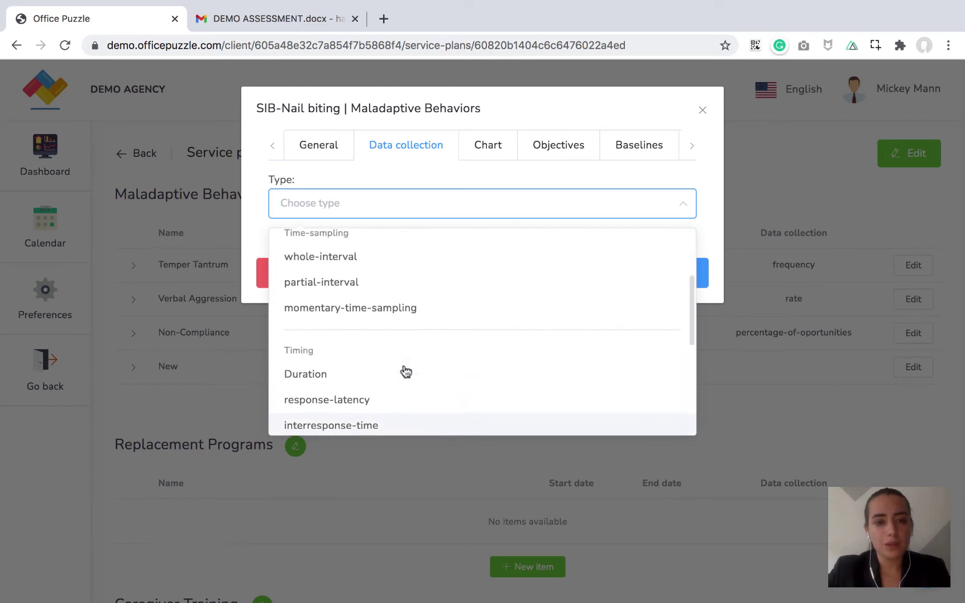
pyautogui.click(364, 302)
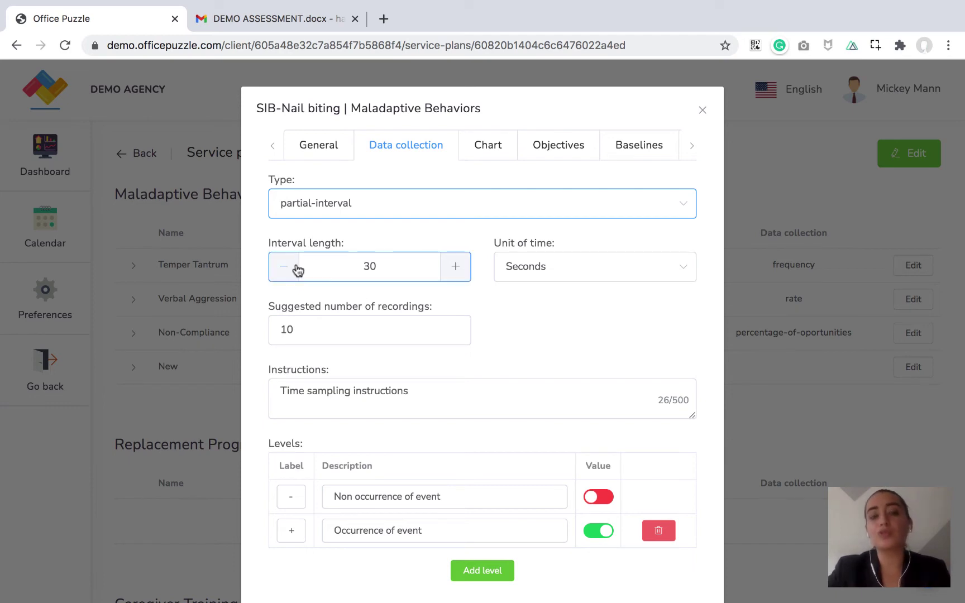
# Set SIB-Nail biting's interval length to 5 Minutes and the suggested number of recordings to 12
pyautogui.click(384, 265)
pyautogui.press('BackSpace')
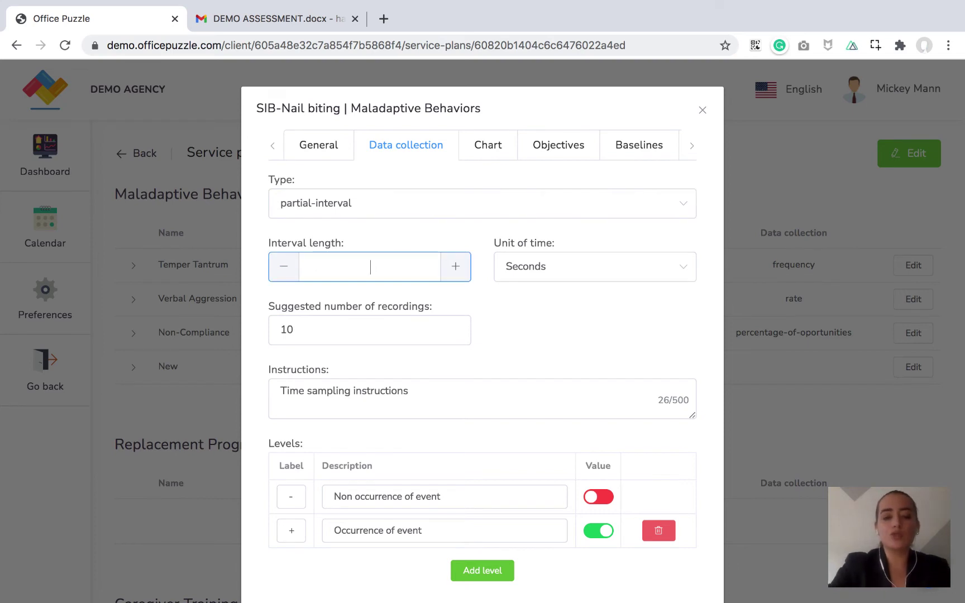
pyautogui.click(519, 268)
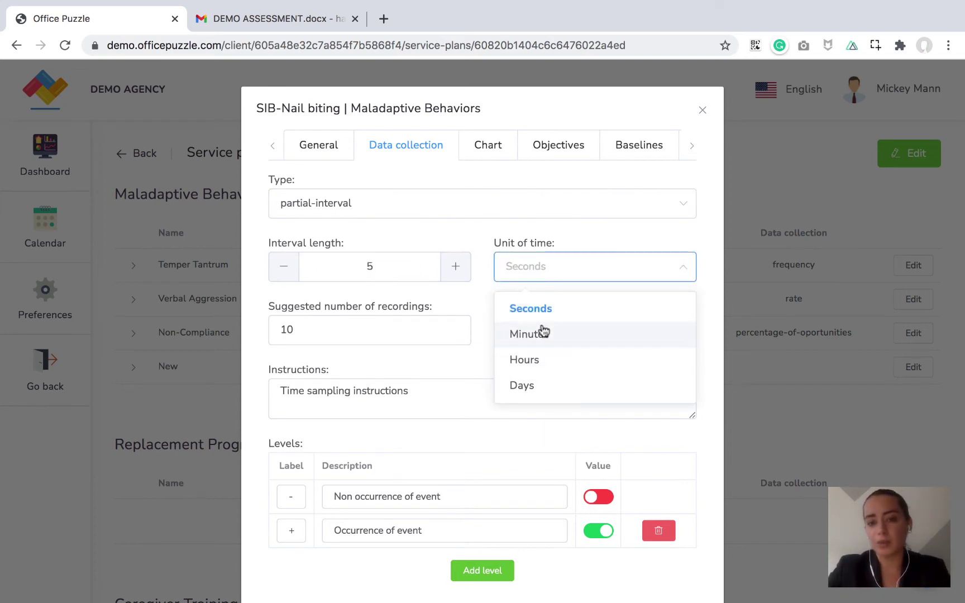
pyautogui.click(542, 335)
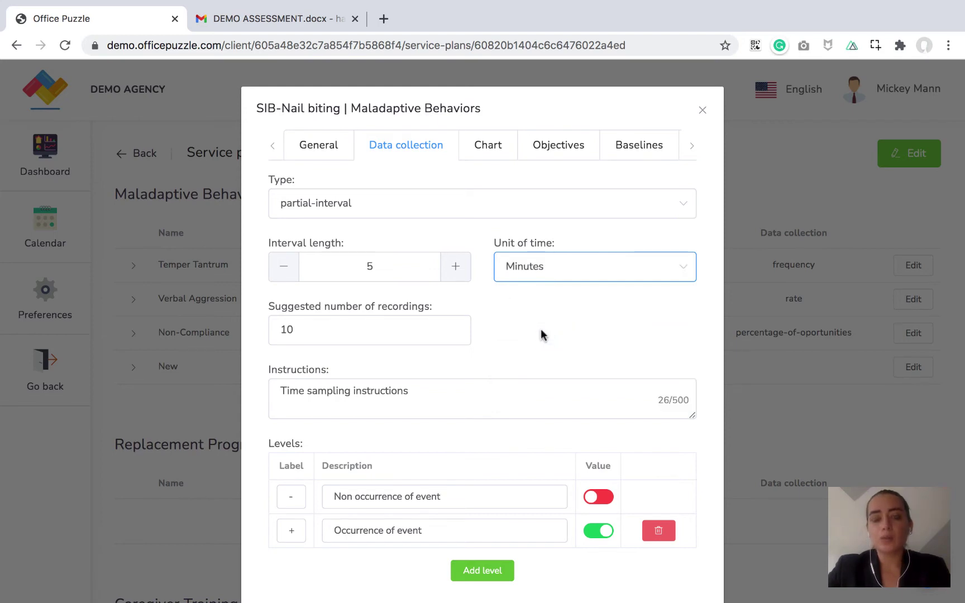
pyautogui.click(398, 330)
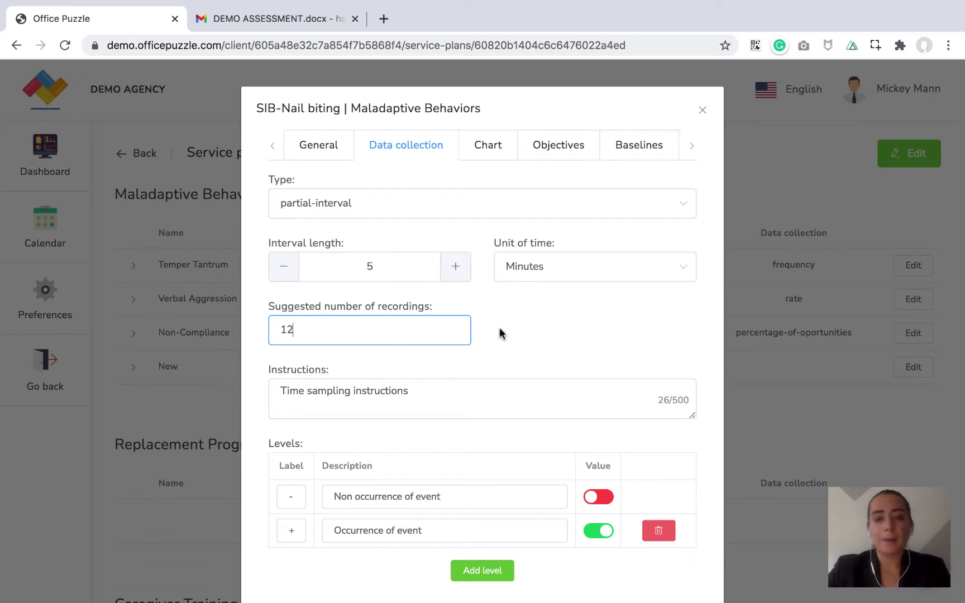
pyautogui.click(553, 330)
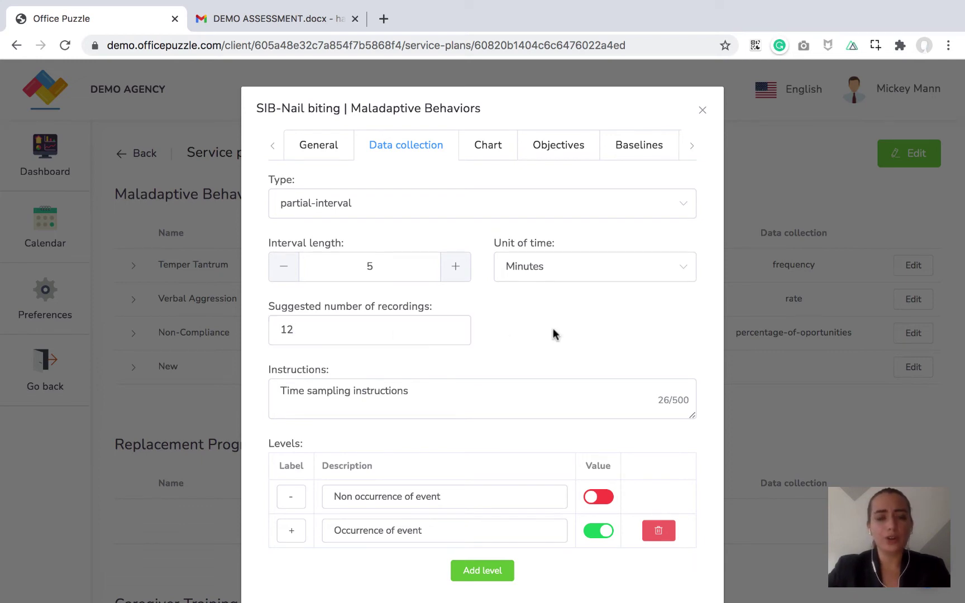
pyautogui.click(371, 266)
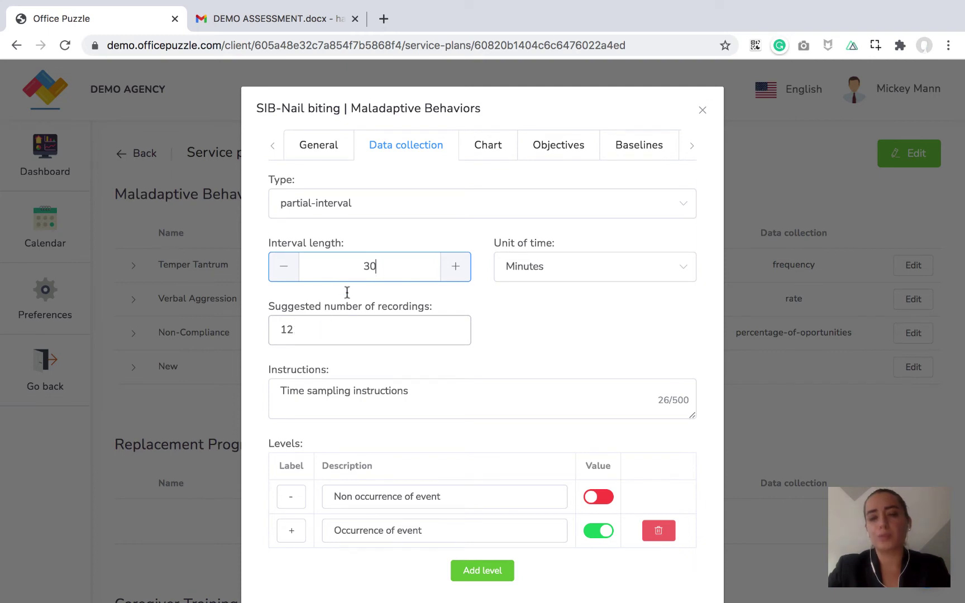
pyautogui.press('BackSpace')
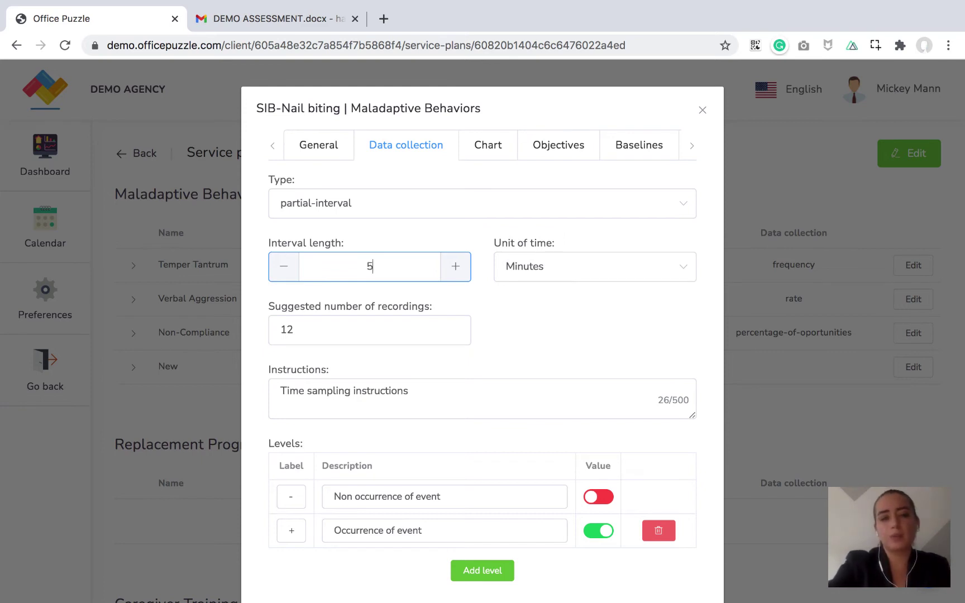
pyautogui.click(550, 315)
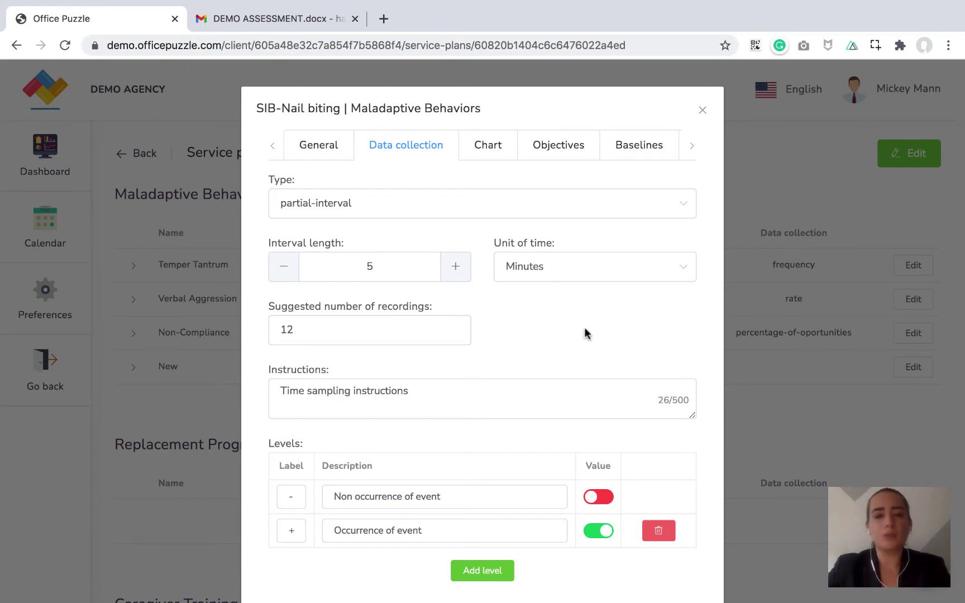
# Review the time sampling instructions and the occurrence levels in SIB-Nail biting's data collection settings
pyautogui.scroll(-2, 583, 335)
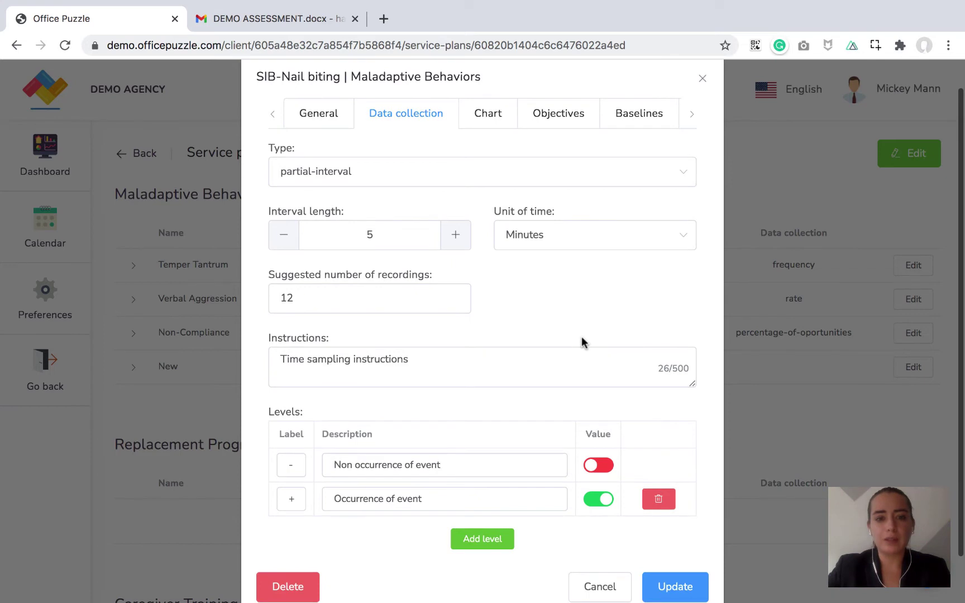
pyautogui.scroll(-2, 581, 342)
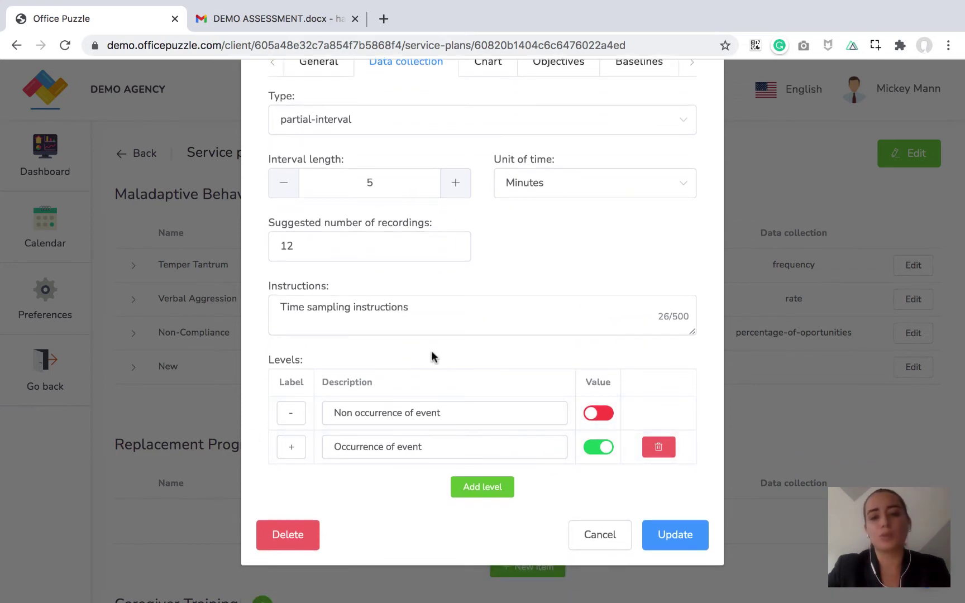
pyautogui.scroll(3, 430, 351)
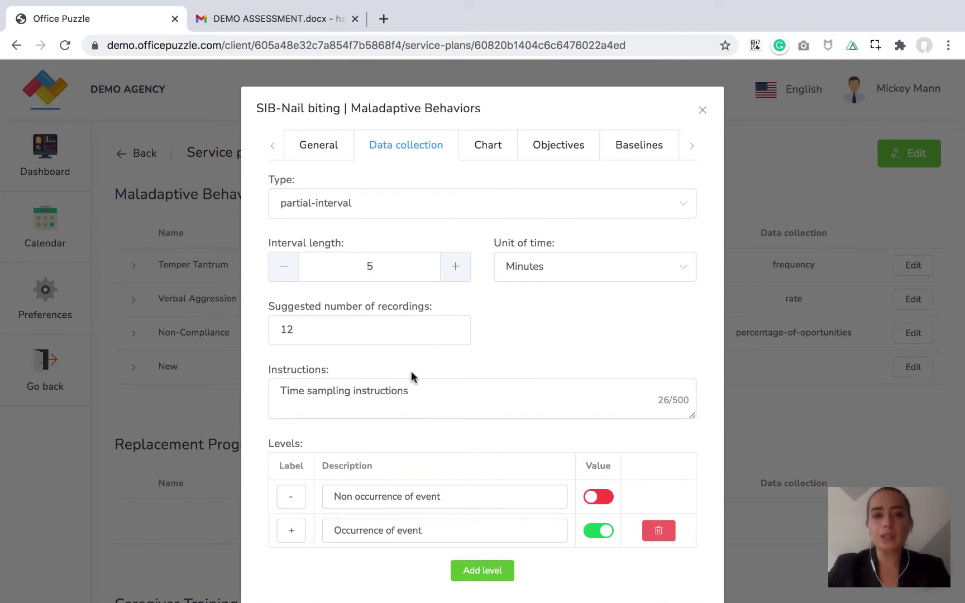
pyautogui.moveTo(271, 371); pyautogui.dragTo(330, 369)
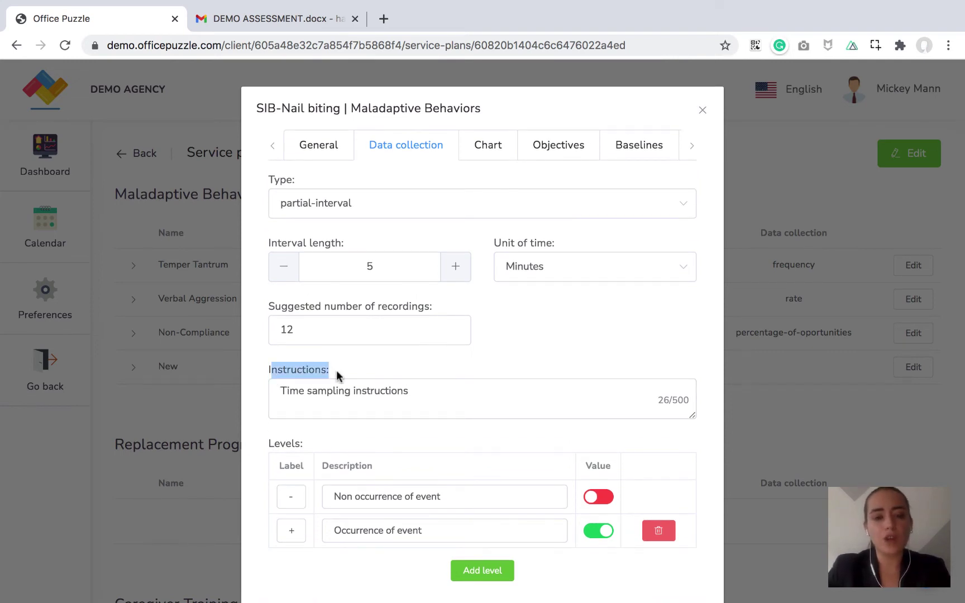
pyautogui.click(426, 397)
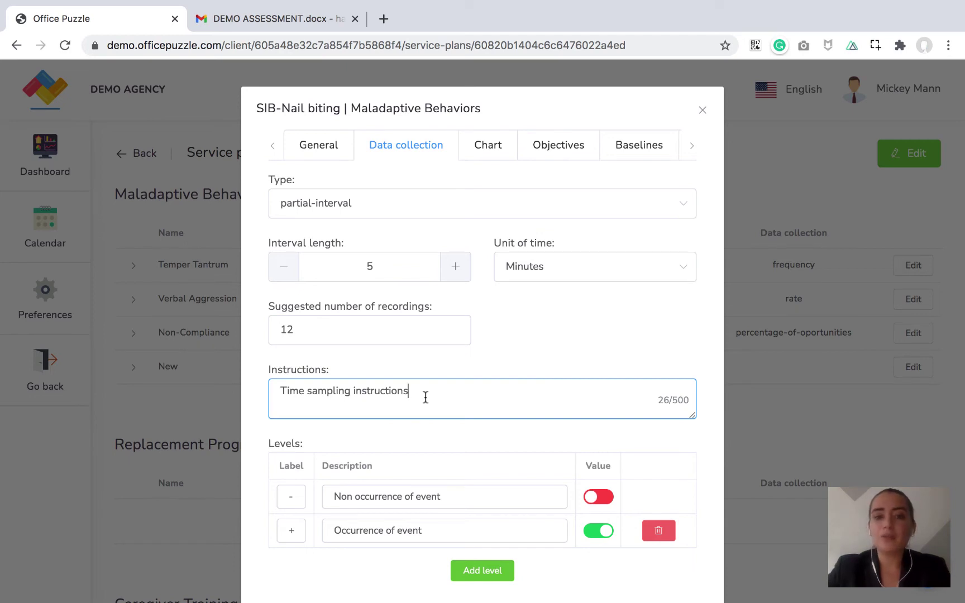
pyautogui.moveTo(282, 390); pyautogui.dragTo(459, 388)
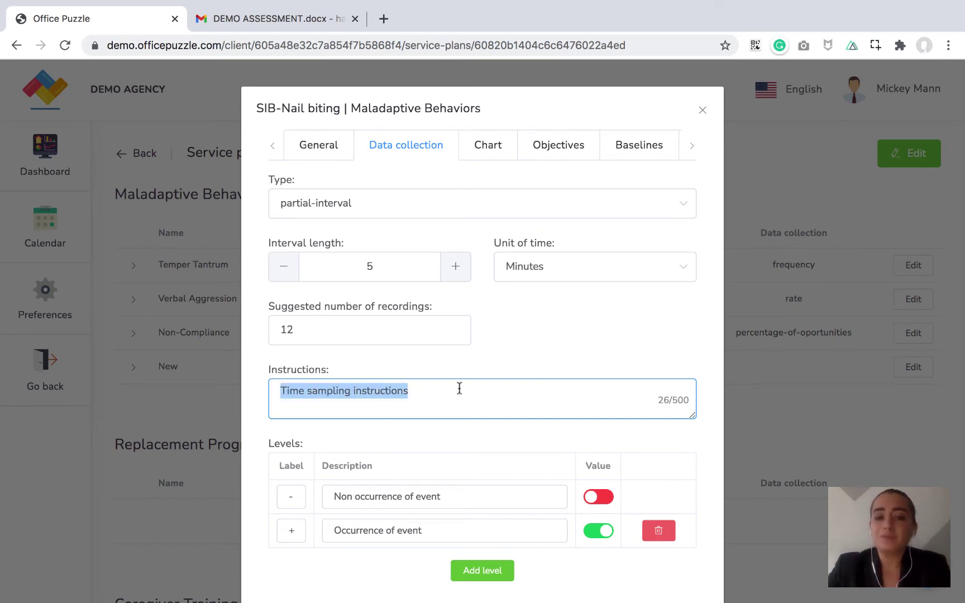
pyautogui.click(459, 388)
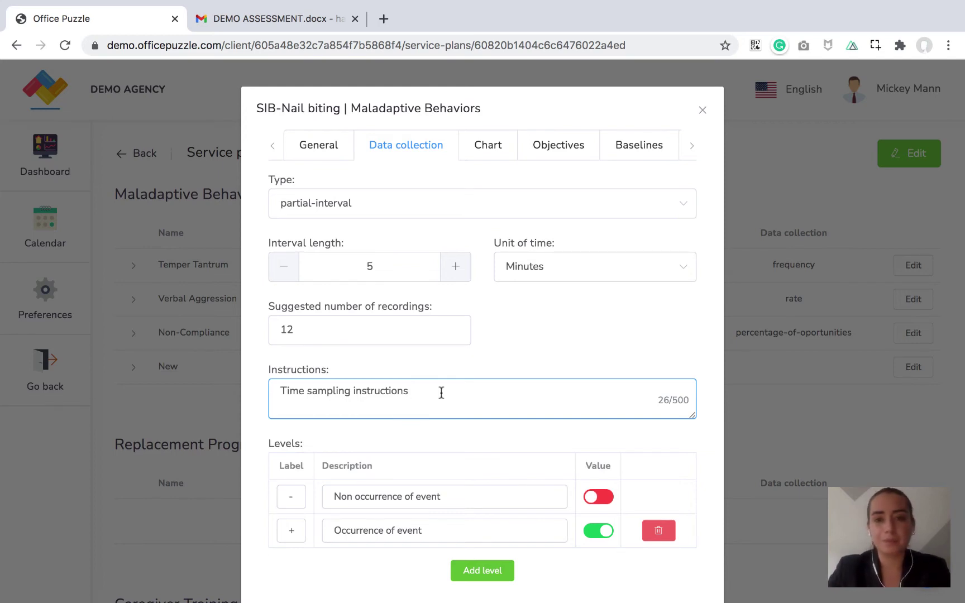
# In DEMO ASSESSMENT.docx, select SIB-Nail biting's objectives STO#1 to STO#6 and the LTO line for copying
pyautogui.click(489, 146)
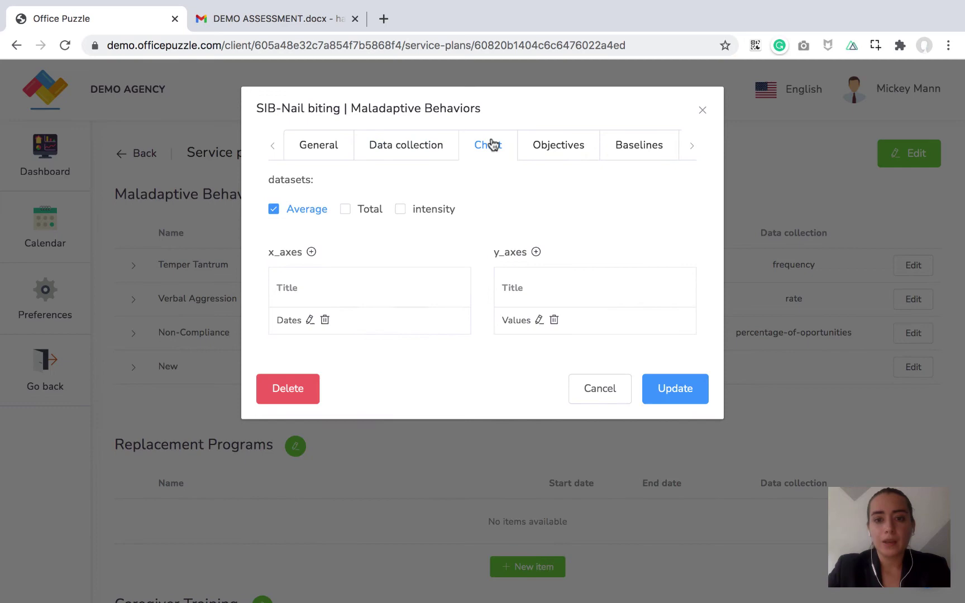
pyautogui.click(541, 159)
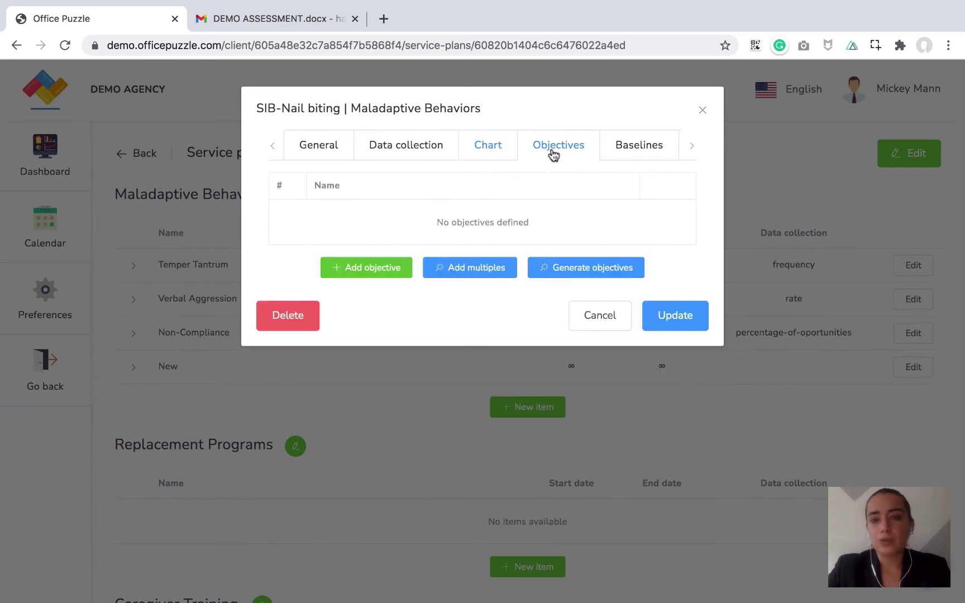
pyautogui.click(281, 21)
pyautogui.click(617, 201)
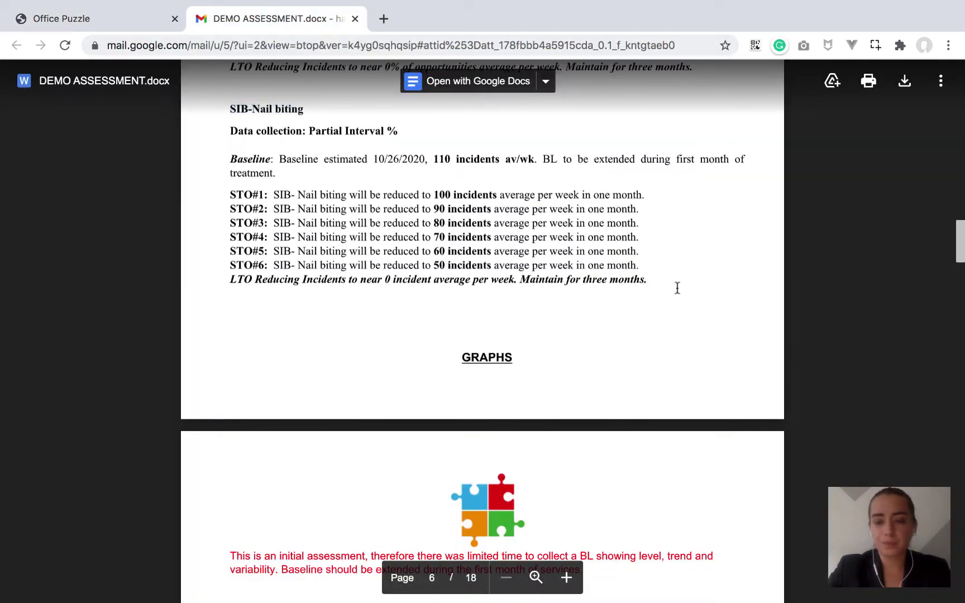
pyautogui.moveTo(646, 280); pyautogui.dragTo(229, 196)
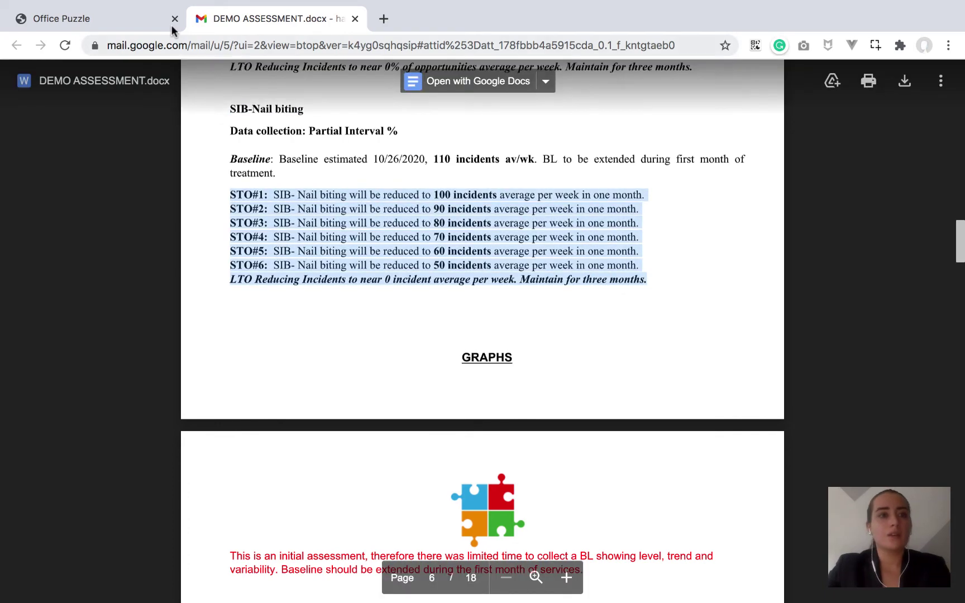
# Import the copied STO#1 to STO#6 and LTO lines as multiple objectives for SIB-Nail biting in Office Puzzle
pyautogui.click(119, 17)
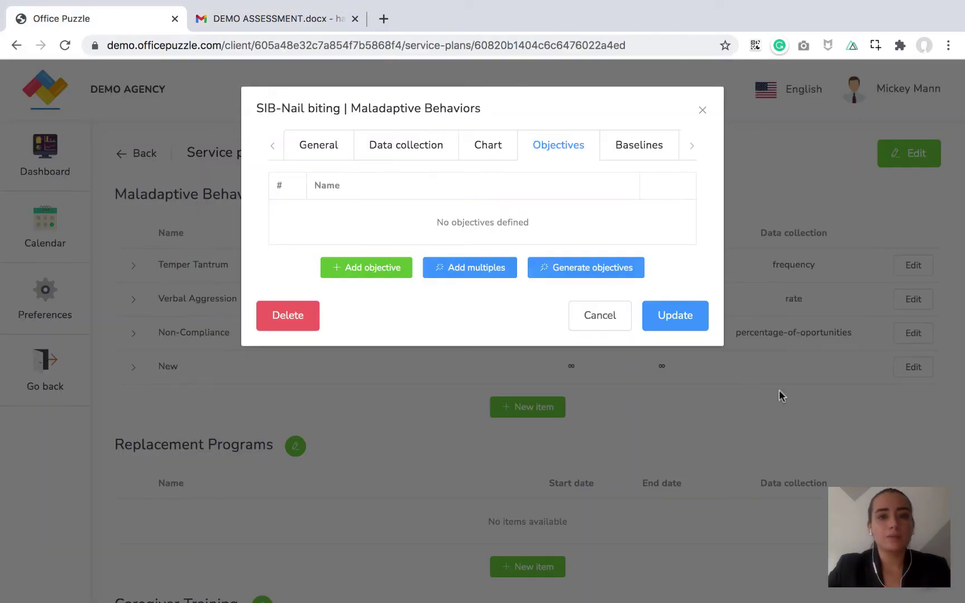
pyautogui.click(482, 269)
pyautogui.click(334, 210)
pyautogui.press('super+v')
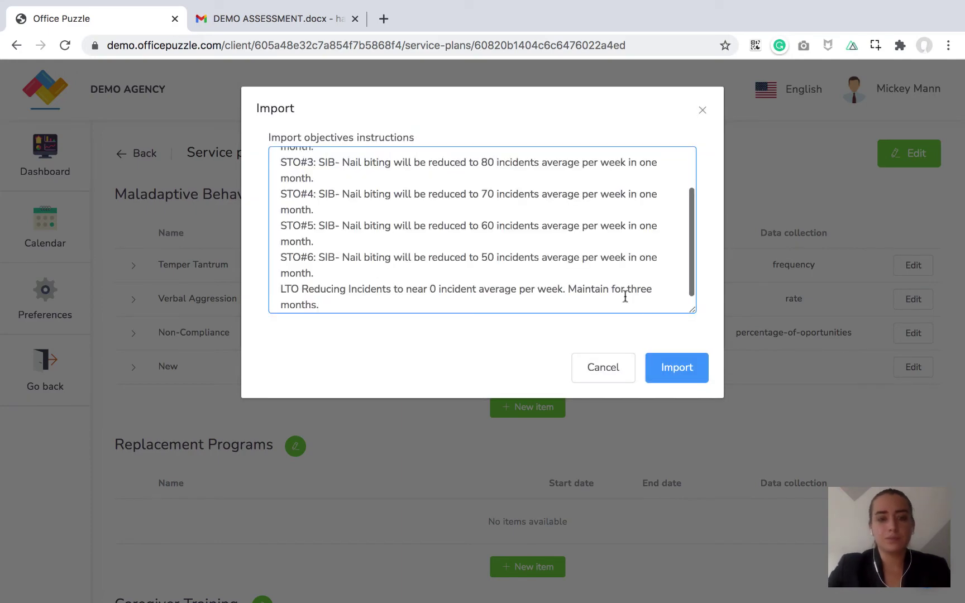
pyautogui.scroll(3, 625, 297)
pyautogui.click(678, 367)
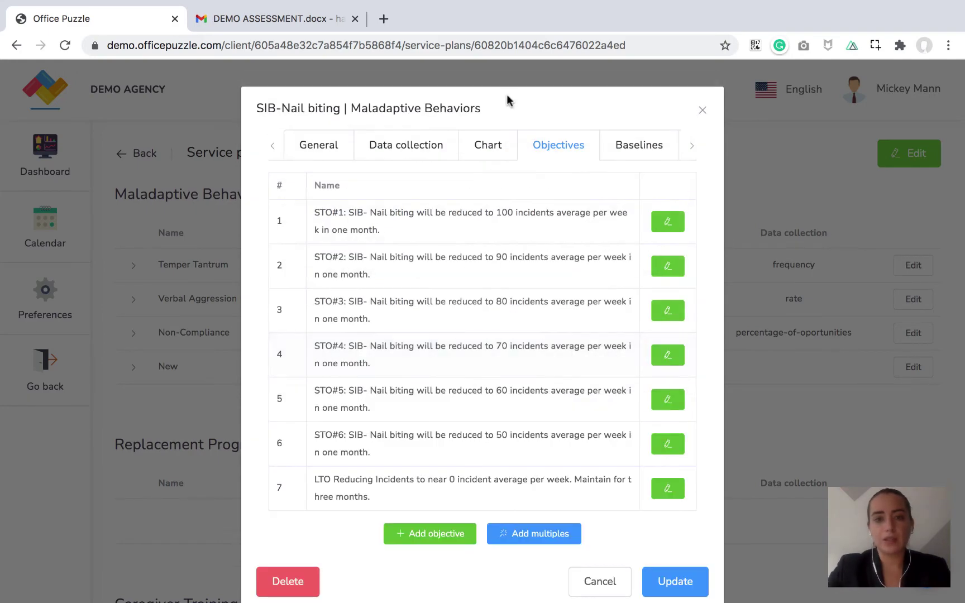
# Add a SIB-Nail biting baseline of 100 per Week dated 2021-01-01 and save the item
pyautogui.click(630, 149)
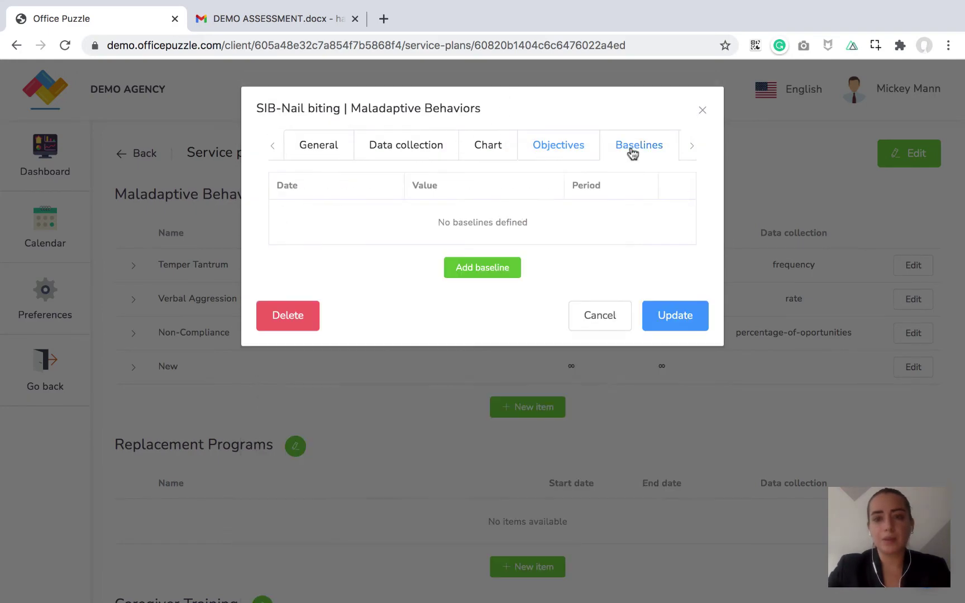
pyautogui.click(450, 270)
pyautogui.click(448, 210)
pyautogui.write('100')
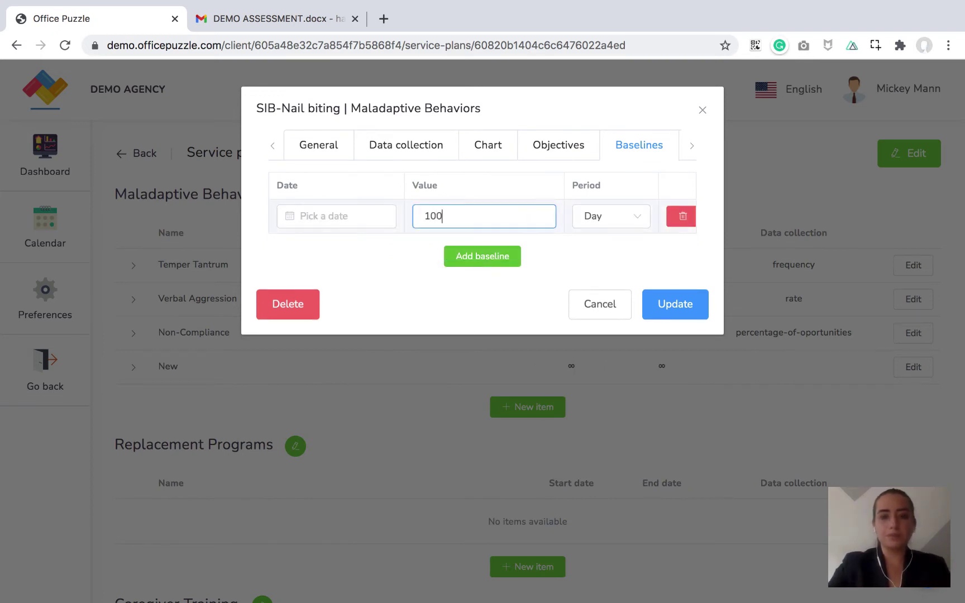
pyautogui.click(313, 215)
pyautogui.click(313, 259)
pyautogui.click(313, 260)
pyautogui.click(314, 259)
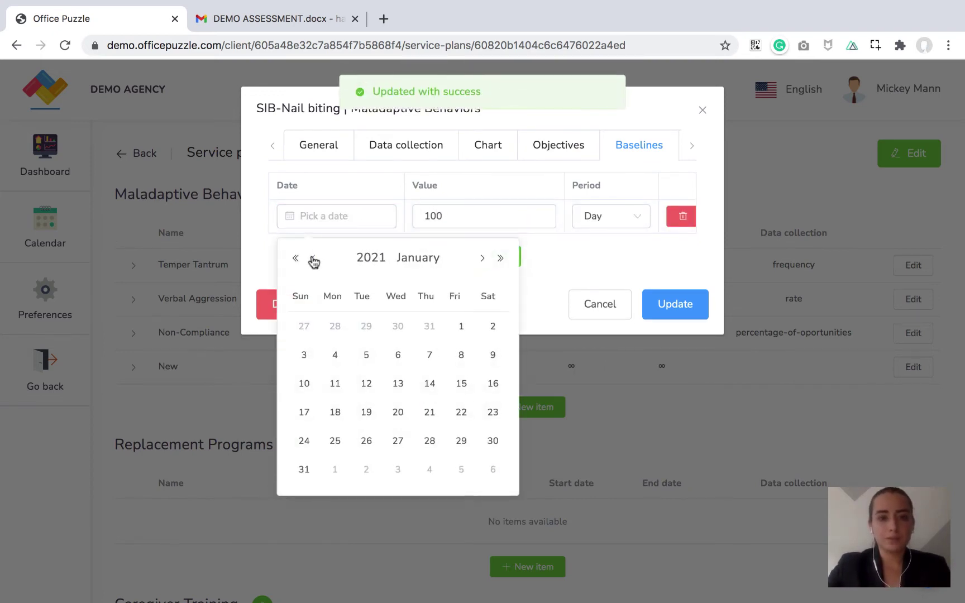
pyautogui.click(461, 326)
pyautogui.click(592, 223)
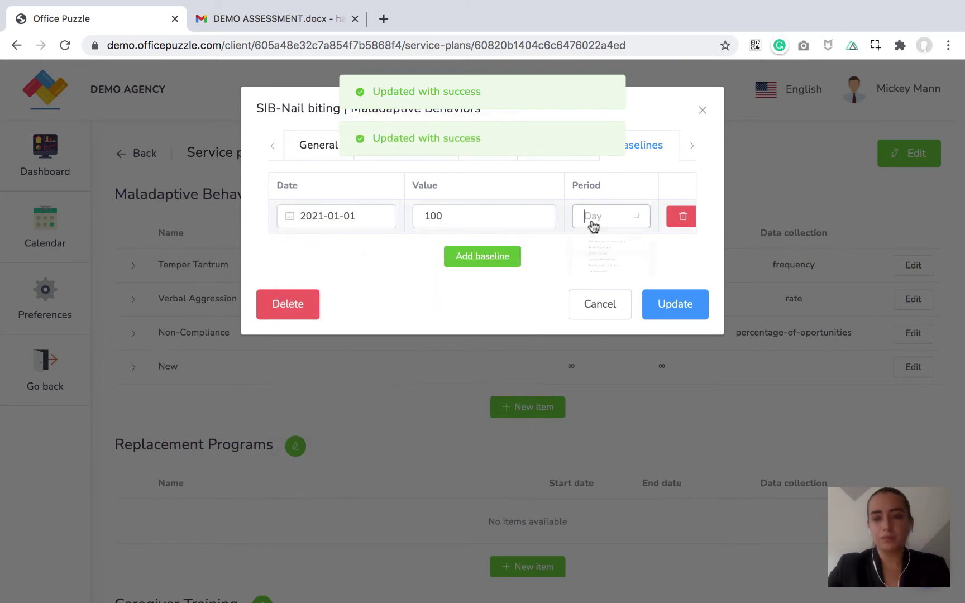
pyautogui.click(610, 333)
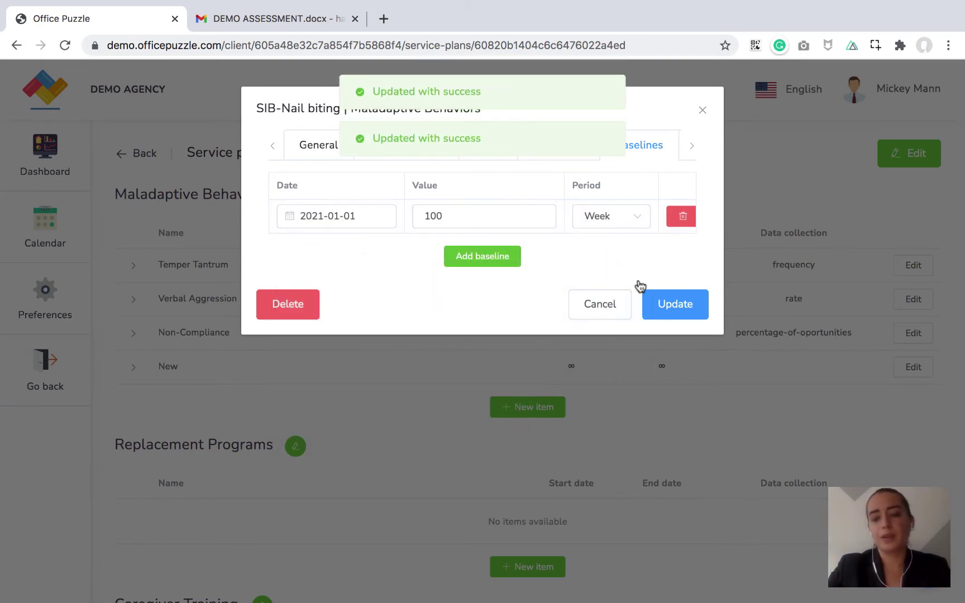
pyautogui.click(670, 305)
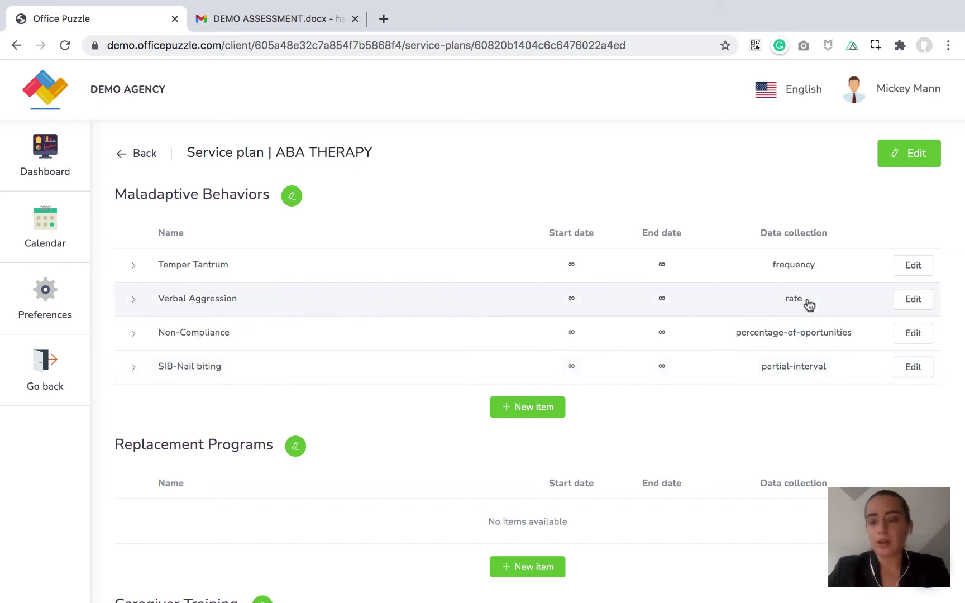
# Open Verbal Aggression for editing, switch its data collection type to Duration and look through the unit of time options
pyautogui.click(902, 301)
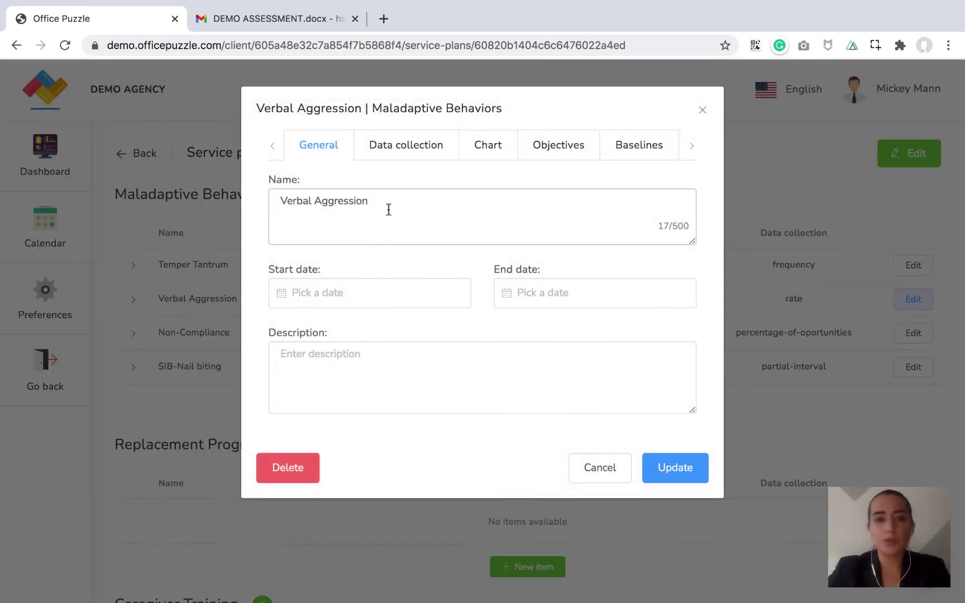
pyautogui.click(397, 153)
pyautogui.click(361, 212)
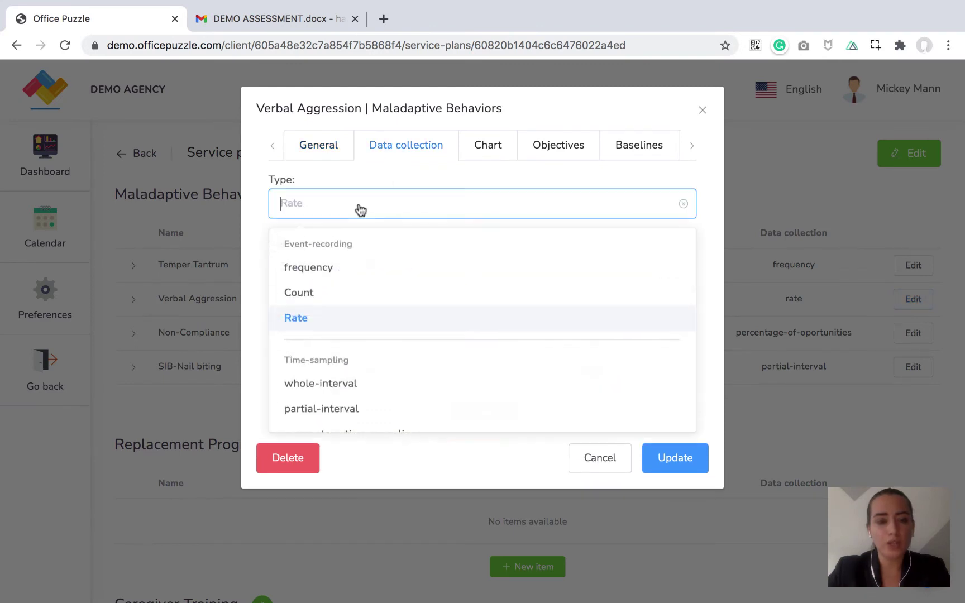
pyautogui.scroll(-3, 363, 308)
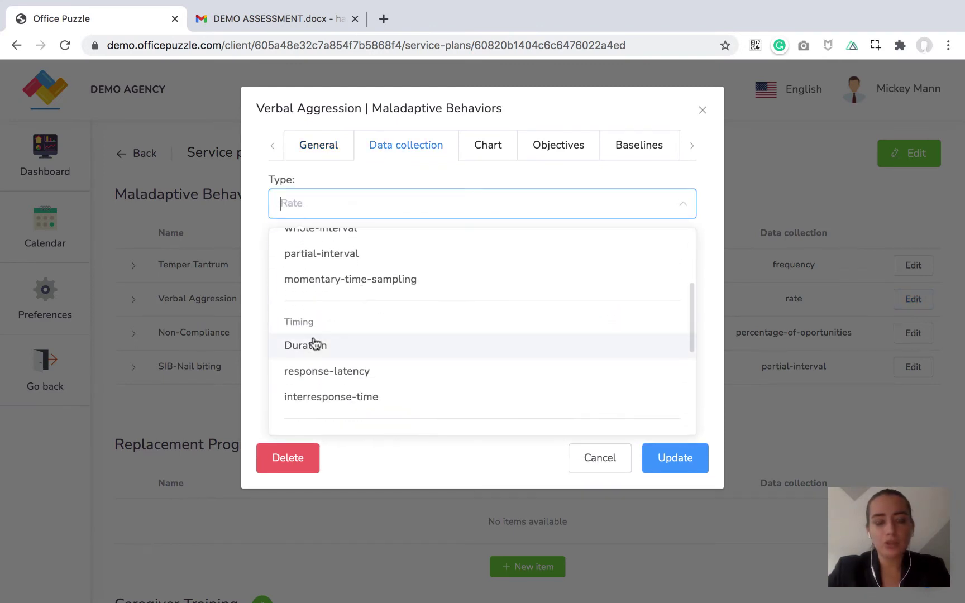
pyautogui.click(312, 346)
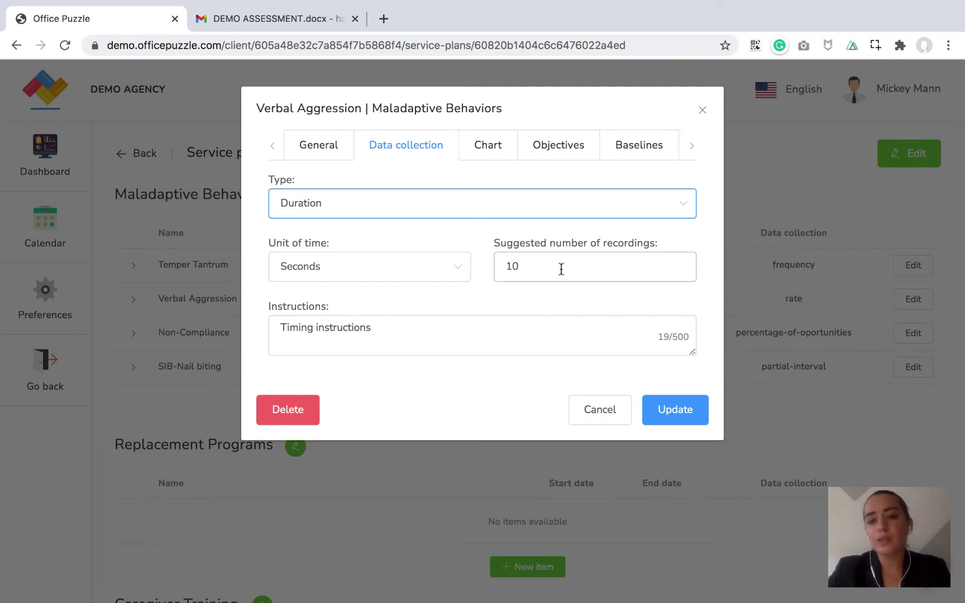
pyautogui.click(318, 273)
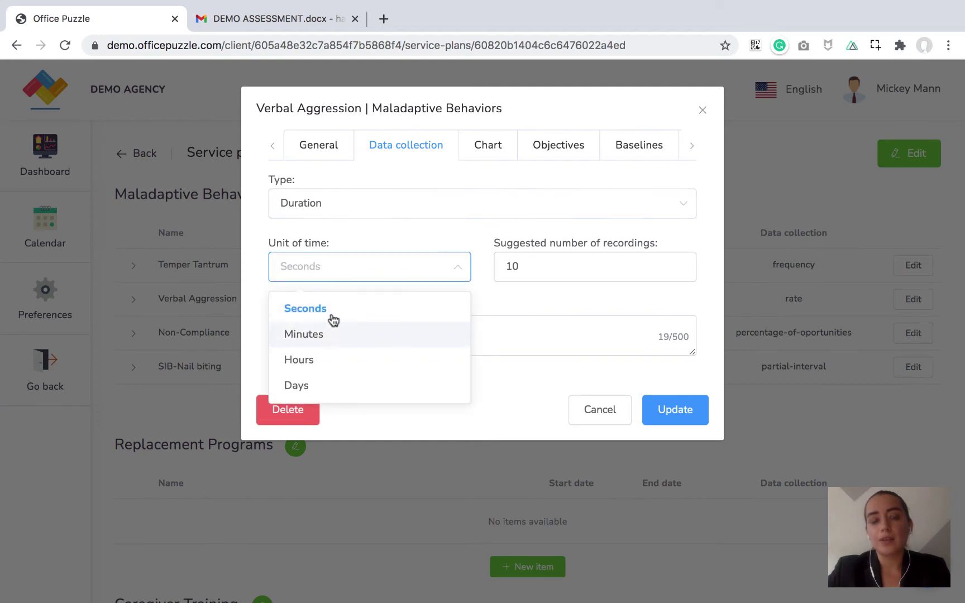
pyautogui.click(358, 231)
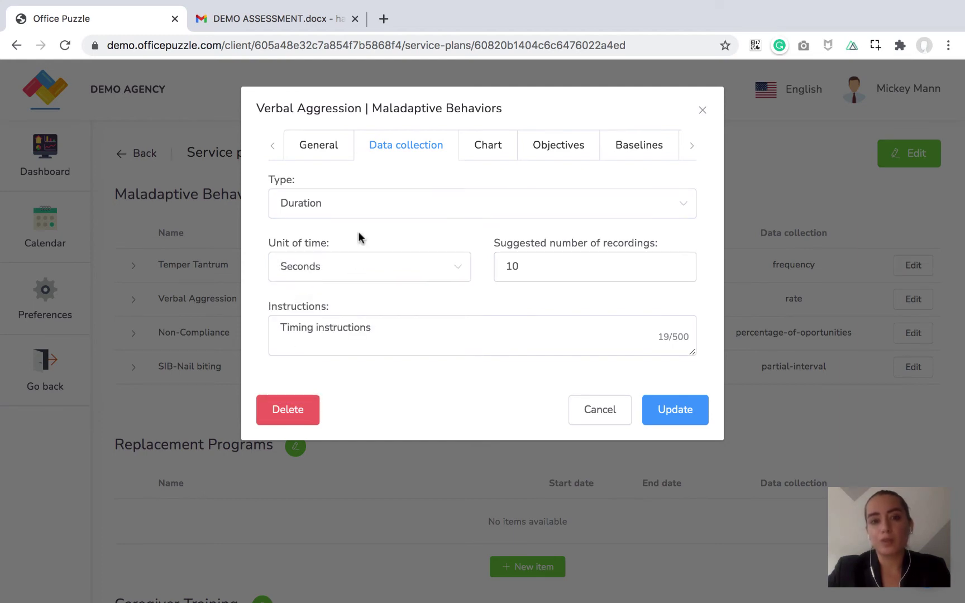
# Switch Verbal Aggression's data collection type back to Rate and close the item without saving
pyautogui.click(346, 204)
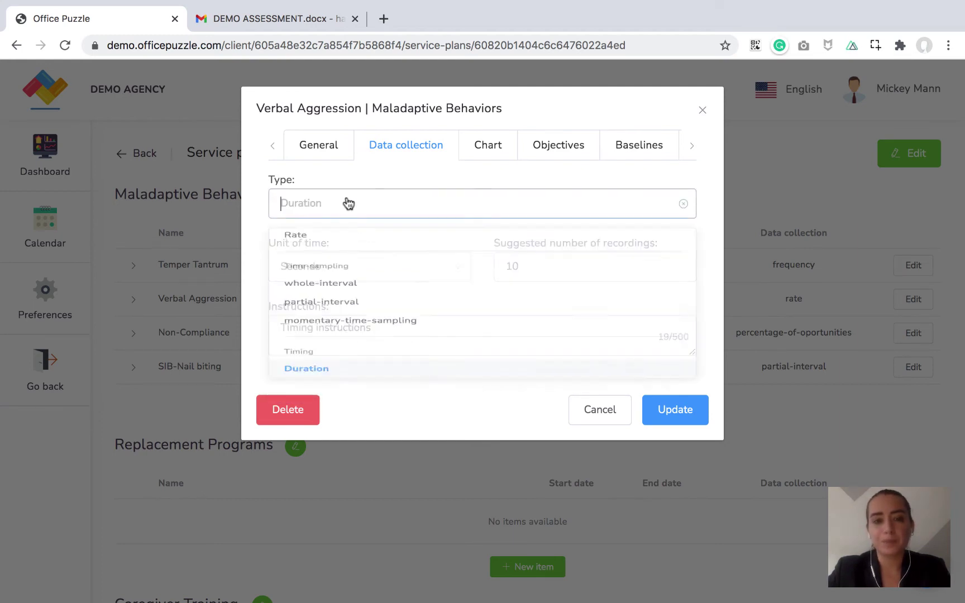
pyautogui.scroll(3, 342, 307)
pyautogui.click(314, 324)
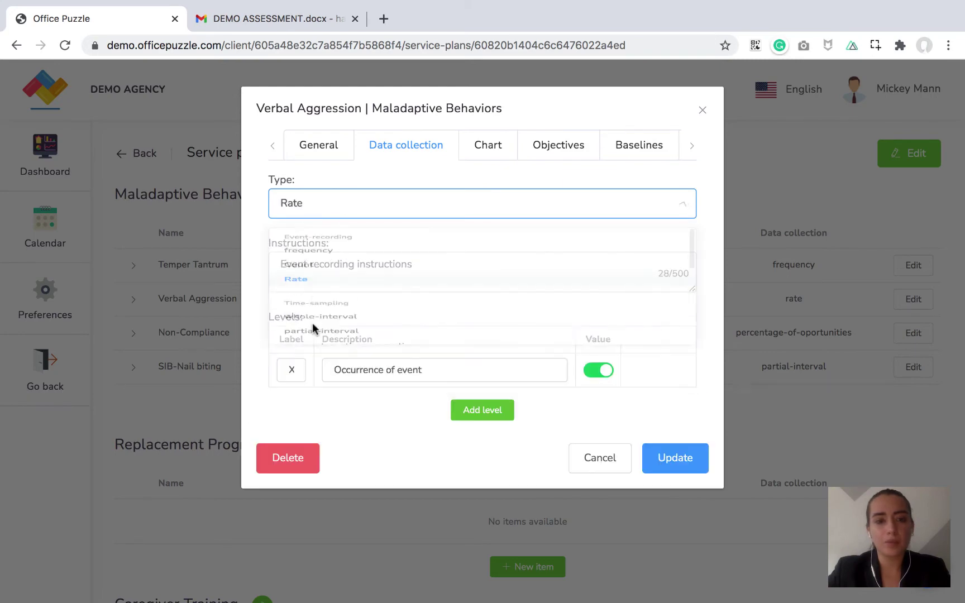
pyautogui.click(598, 456)
pyautogui.scroll(-5, 706, 416)
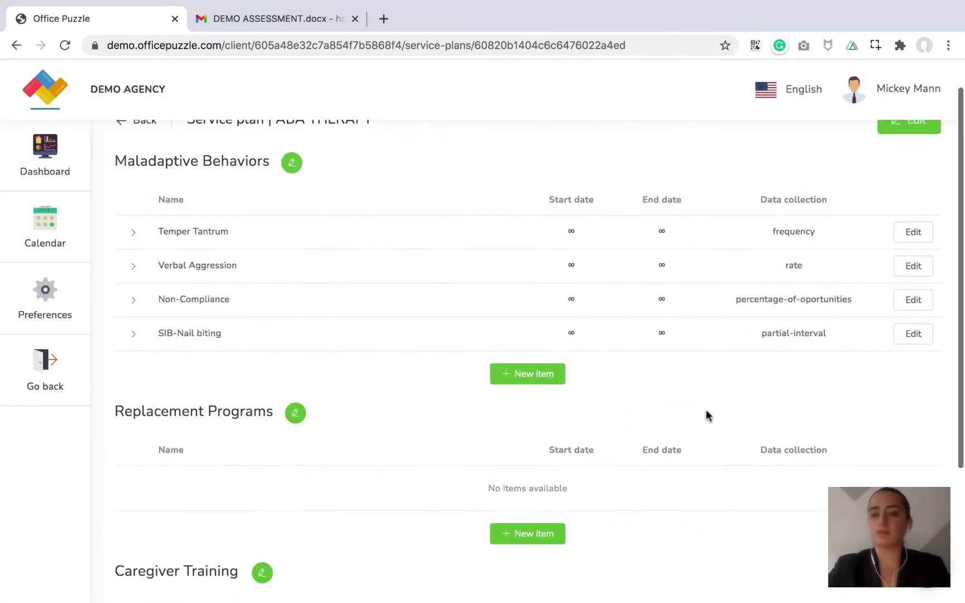
pyautogui.scroll(4, 706, 416)
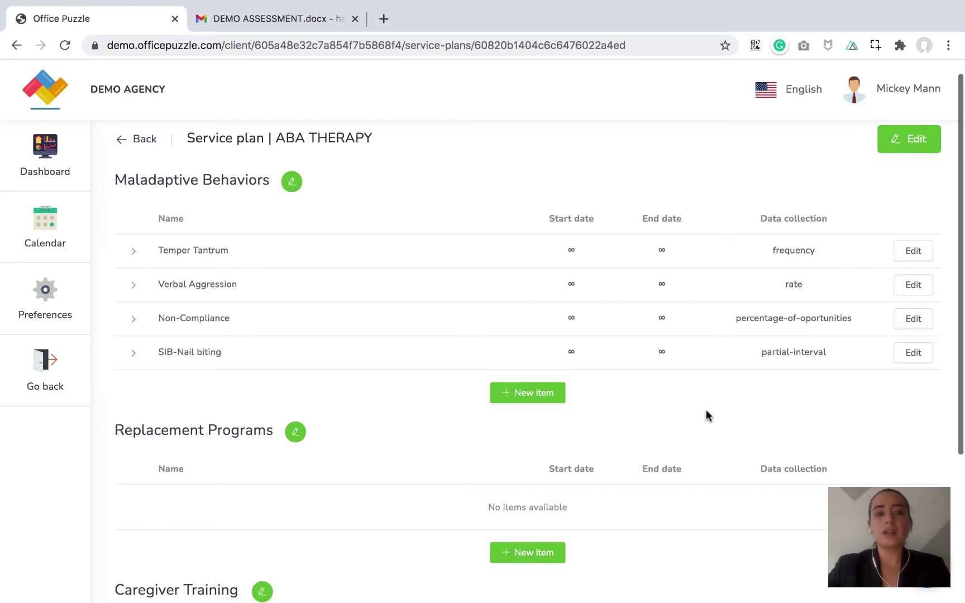
pyautogui.scroll(-5, 707, 412)
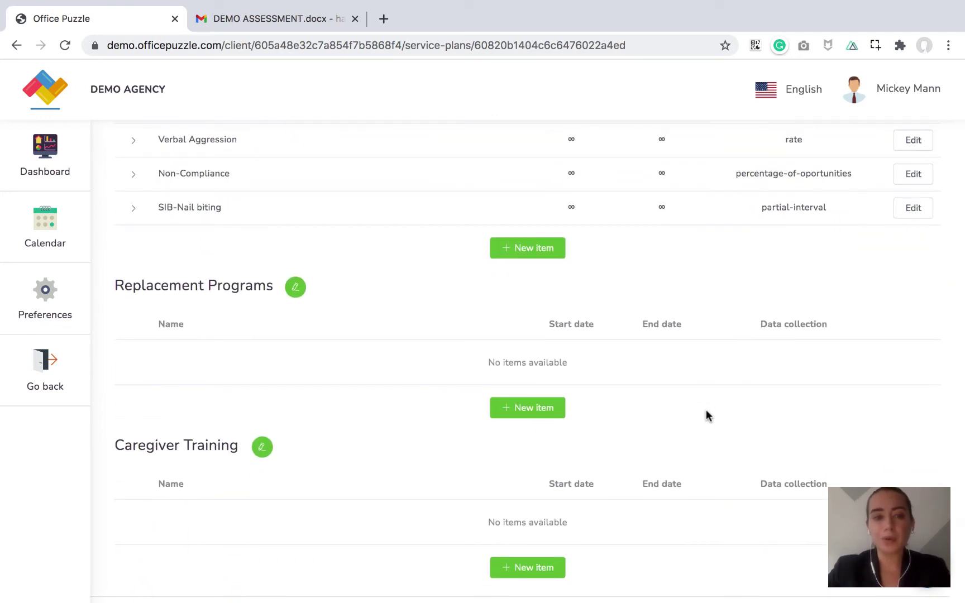
# In DEMO ASSESSMENT.docx, copy the name Following Instructions, the first item under Goals for BX to Increase
pyautogui.moveTo(138, 5)
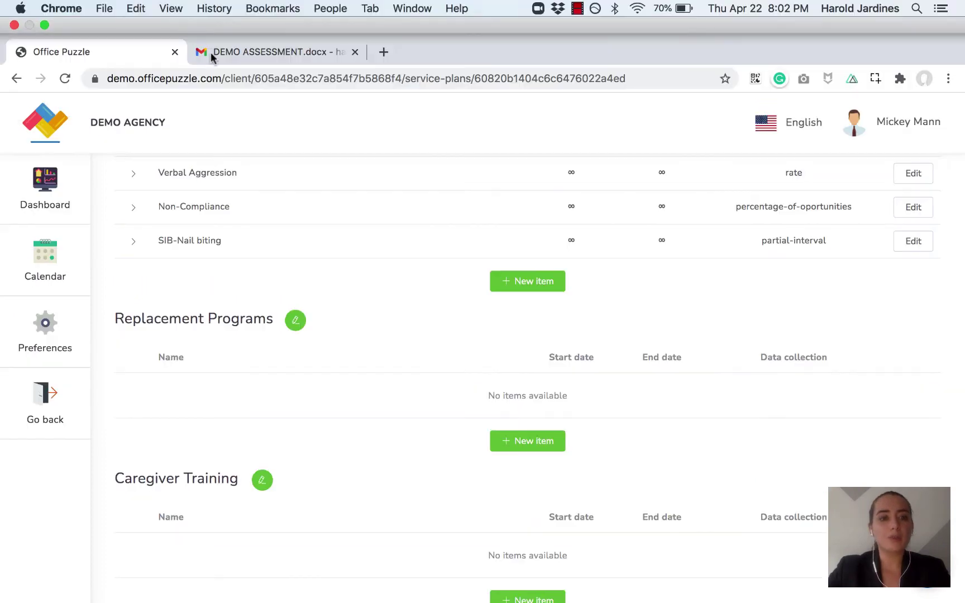
pyautogui.click(255, 52)
pyautogui.scroll(-20, 508, 363)
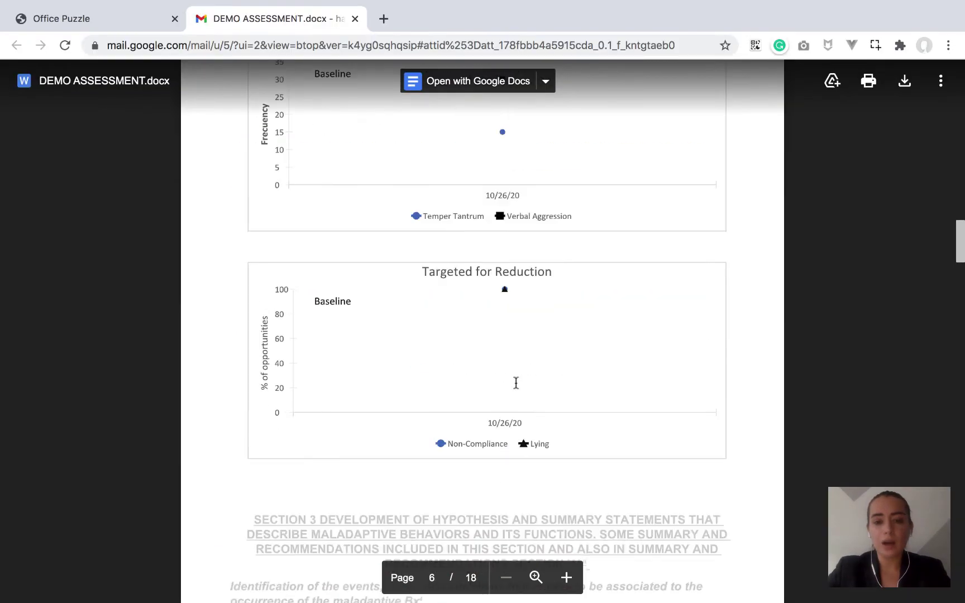
pyautogui.scroll(-20, 516, 383)
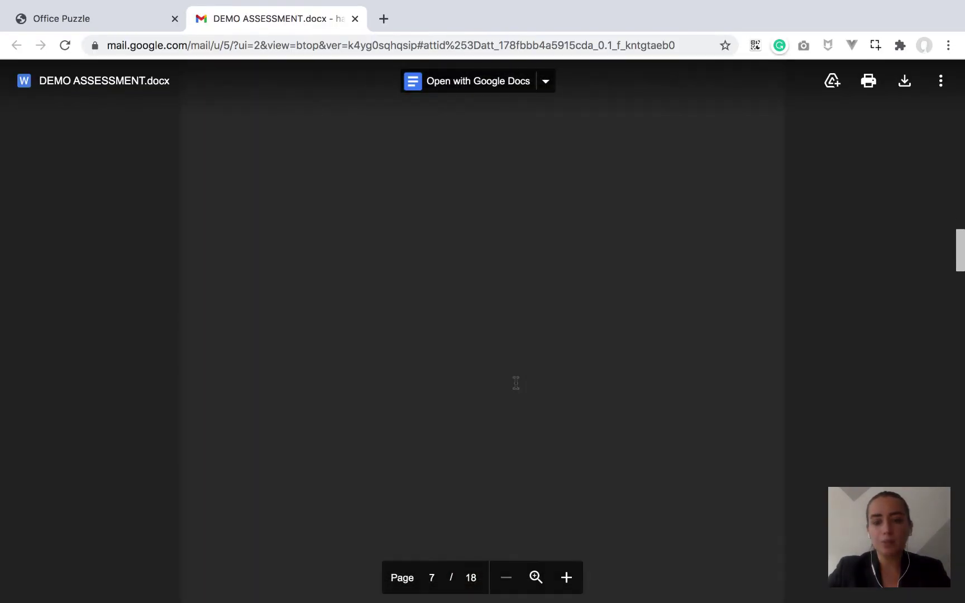
pyautogui.scroll(-15, 516, 383)
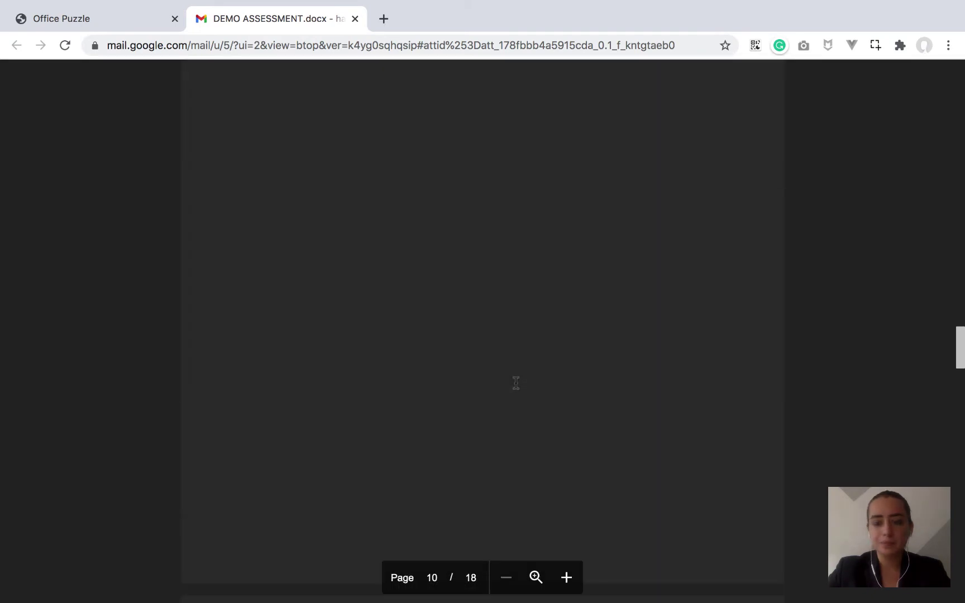
pyautogui.scroll(-10, 516, 383)
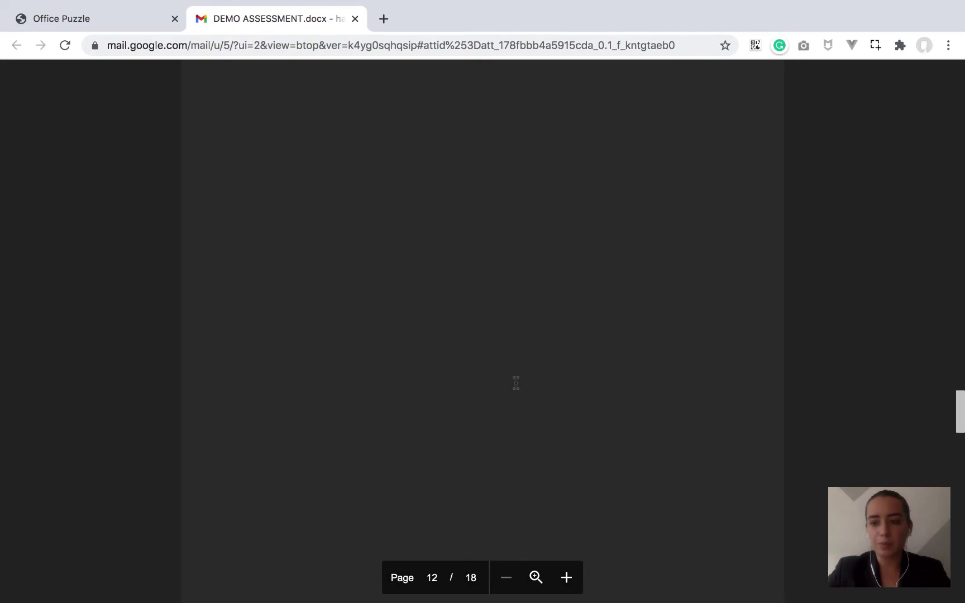
pyautogui.scroll(-10, 516, 384)
pyautogui.scroll(15, 516, 383)
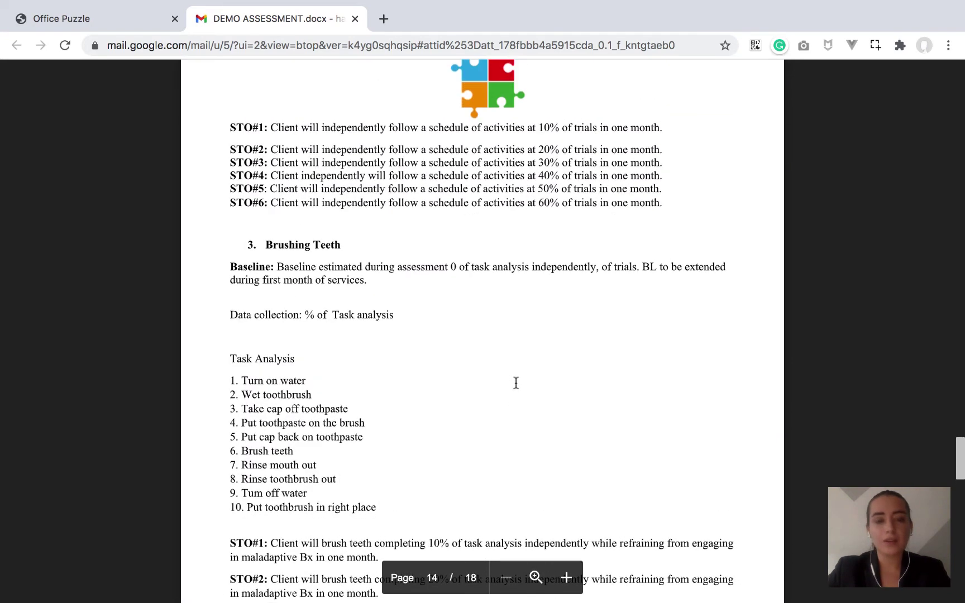
pyautogui.scroll(-5, 516, 383)
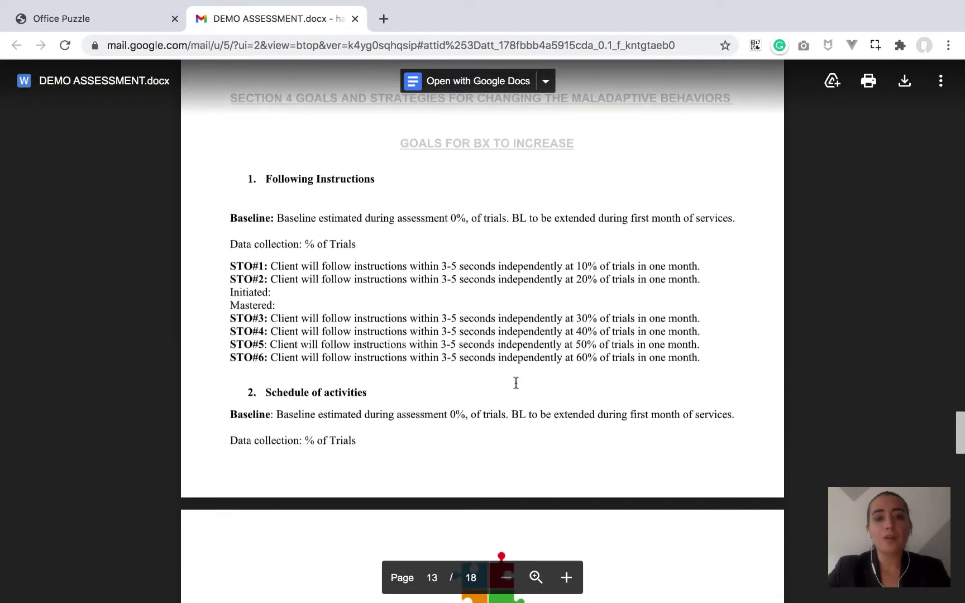
pyautogui.scroll(1, 516, 383)
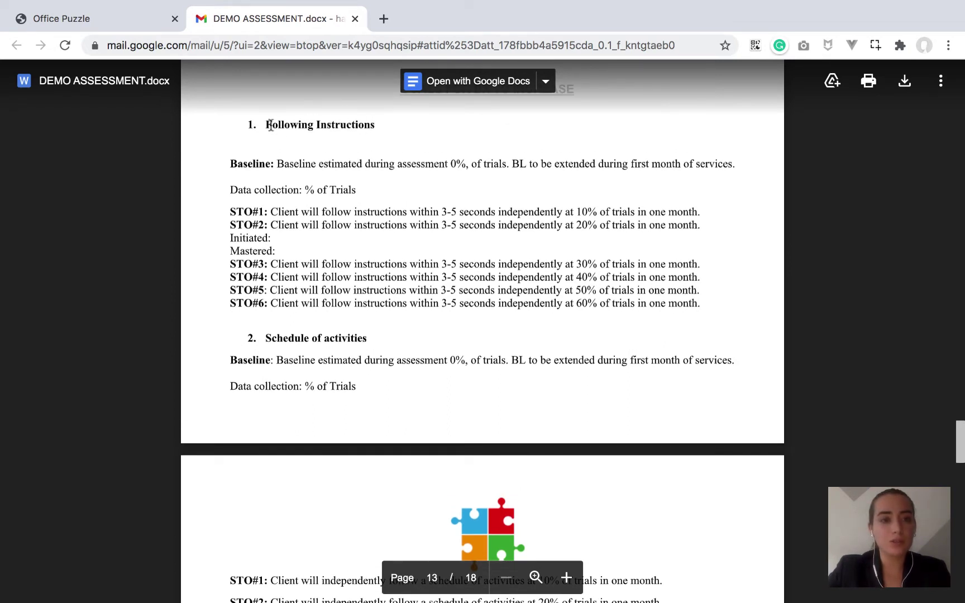
pyautogui.moveTo(272, 124); pyautogui.dragTo(368, 128)
pyautogui.press('super+c')
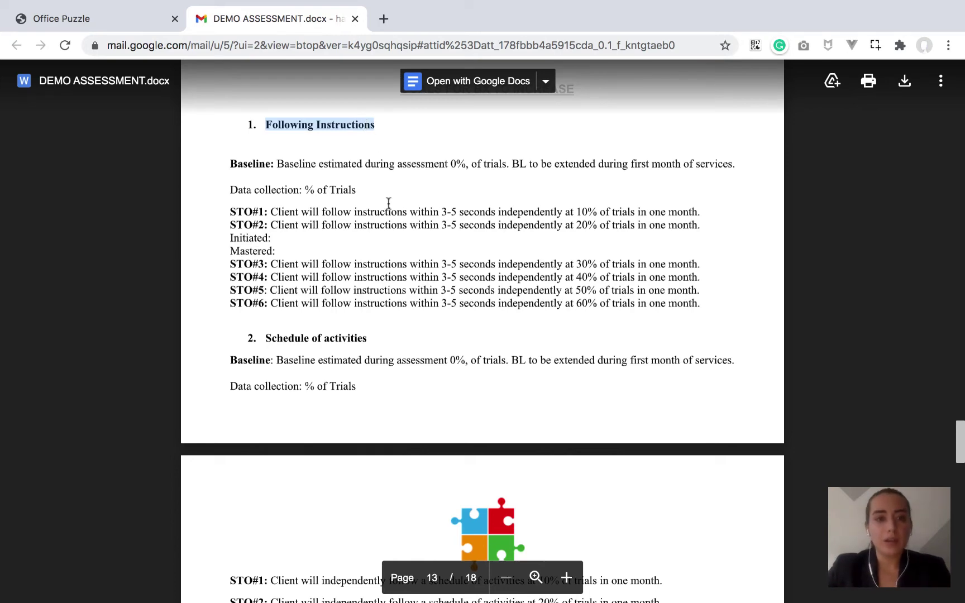
# In Office Puzzle, add a new Replacement Programs item and replace its default name with Following Instructions
pyautogui.moveTo(164, 3)
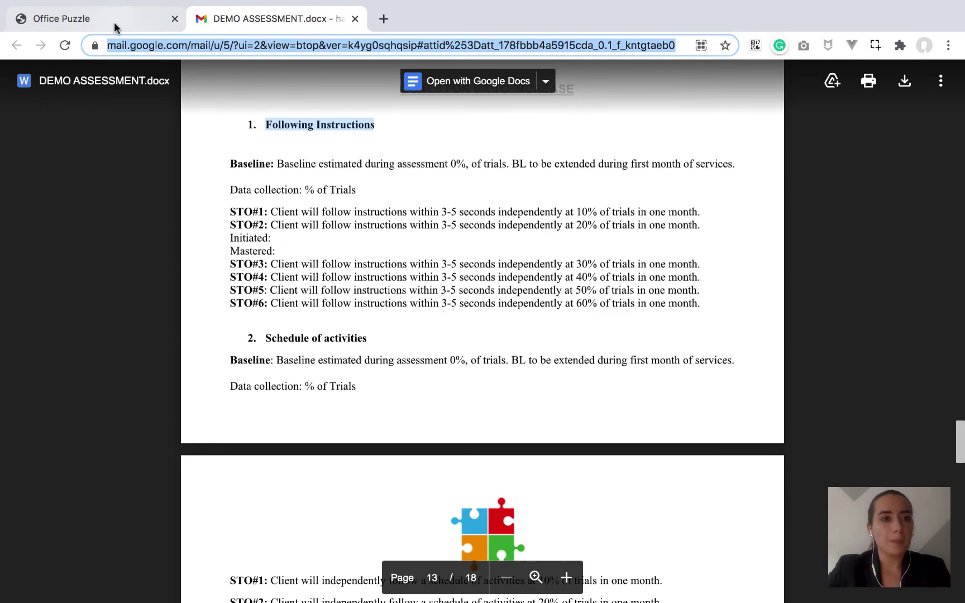
pyautogui.click(115, 25)
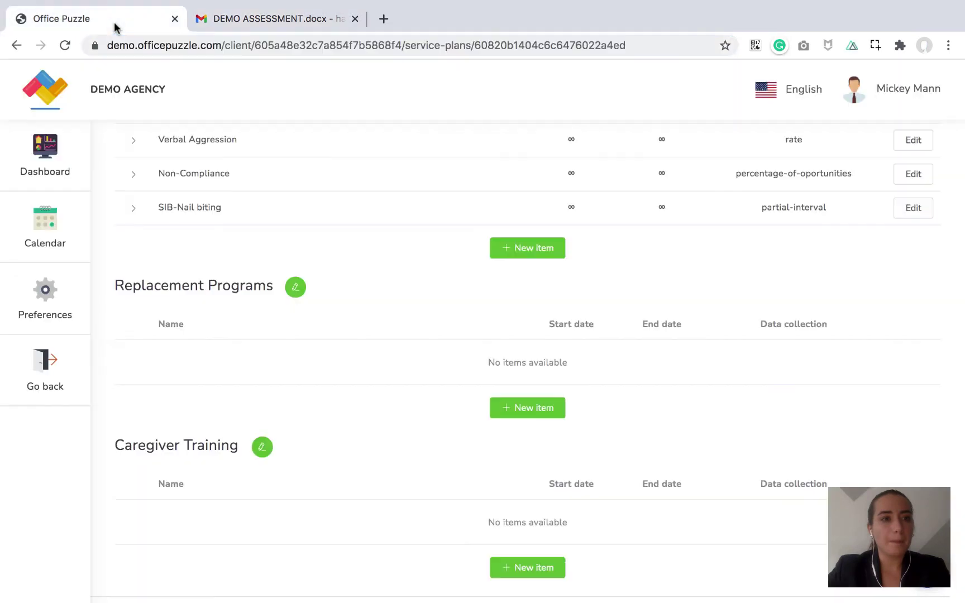
pyautogui.click(532, 405)
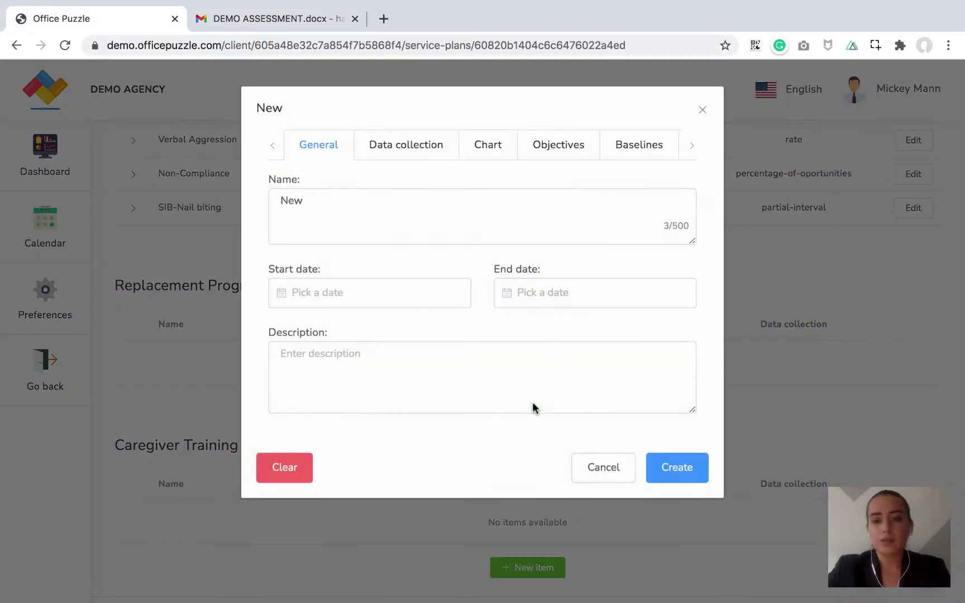
pyautogui.click(306, 202)
pyautogui.press('BackSpace')
pyautogui.press('BackSpace')
pyautogui.press('BackSpace')
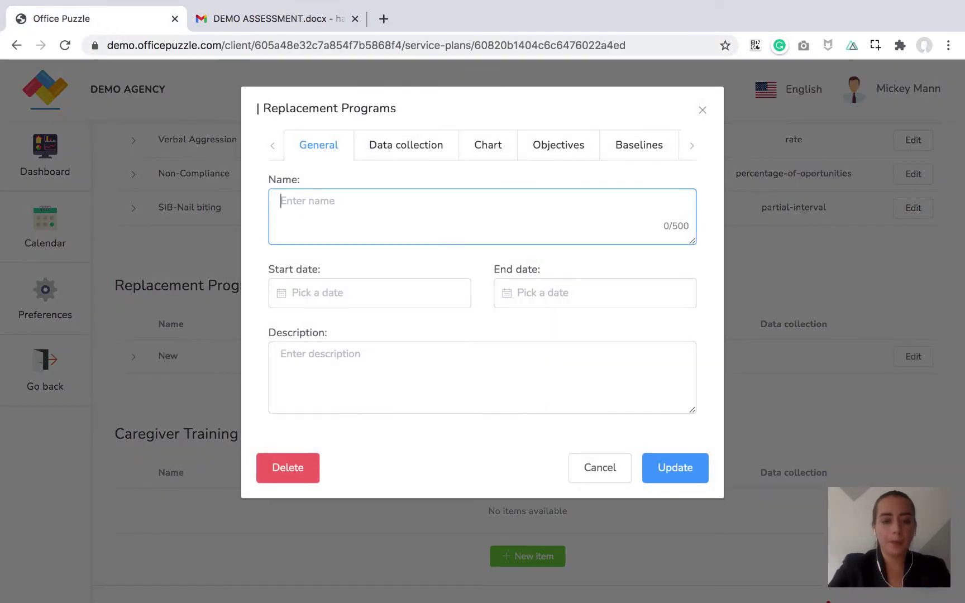
pyautogui.press('super+v')
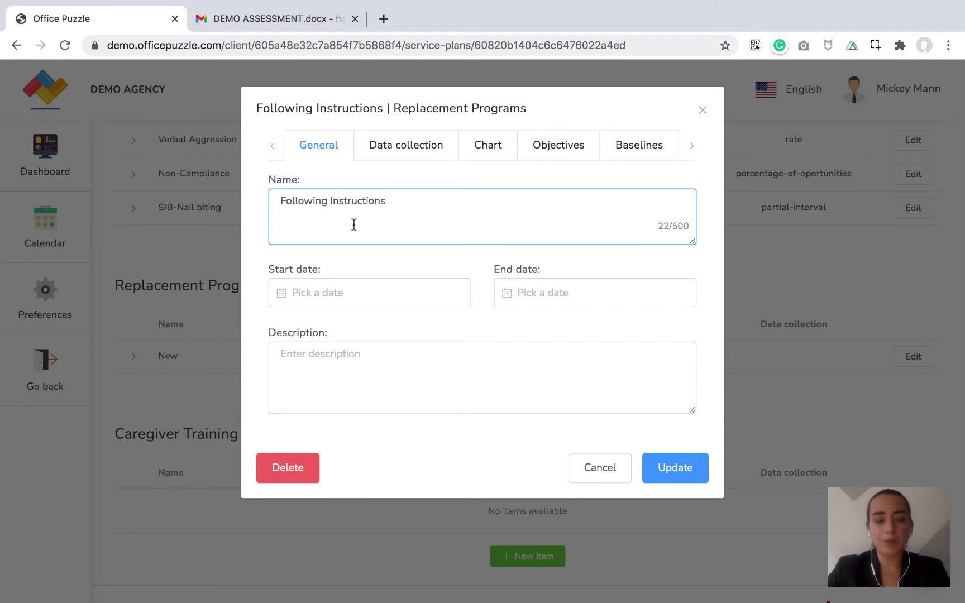
# Set the Following Instructions data collection type to percentage-of-oportunities and view the item's chart settings
pyautogui.click(402, 149)
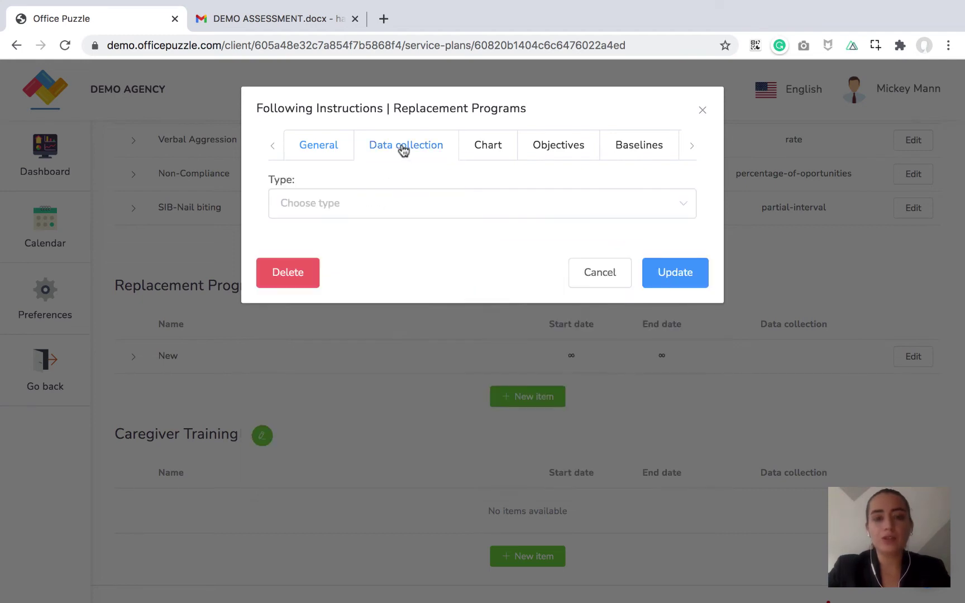
pyautogui.click(366, 212)
pyautogui.scroll(-3, 373, 342)
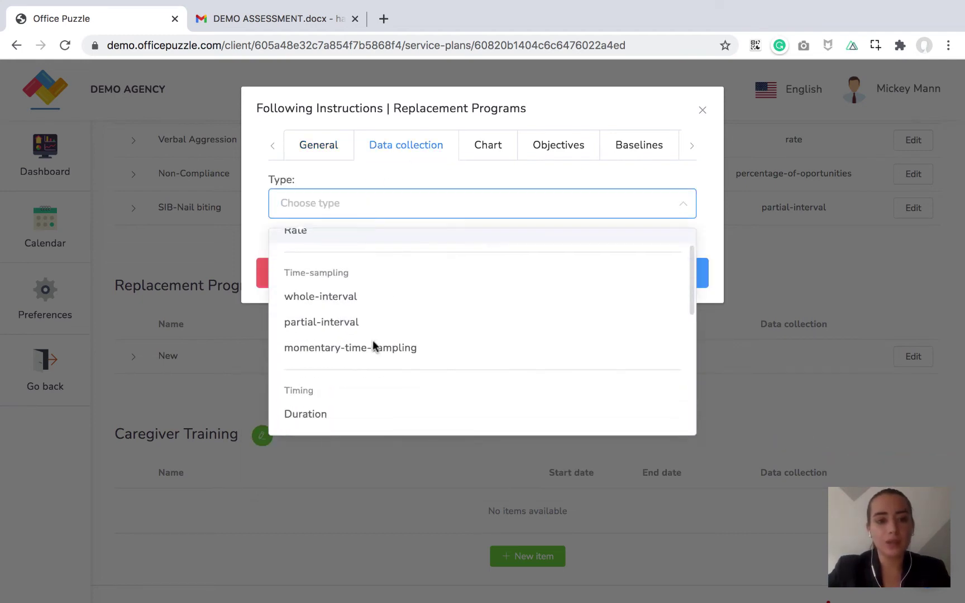
pyautogui.scroll(-5, 373, 341)
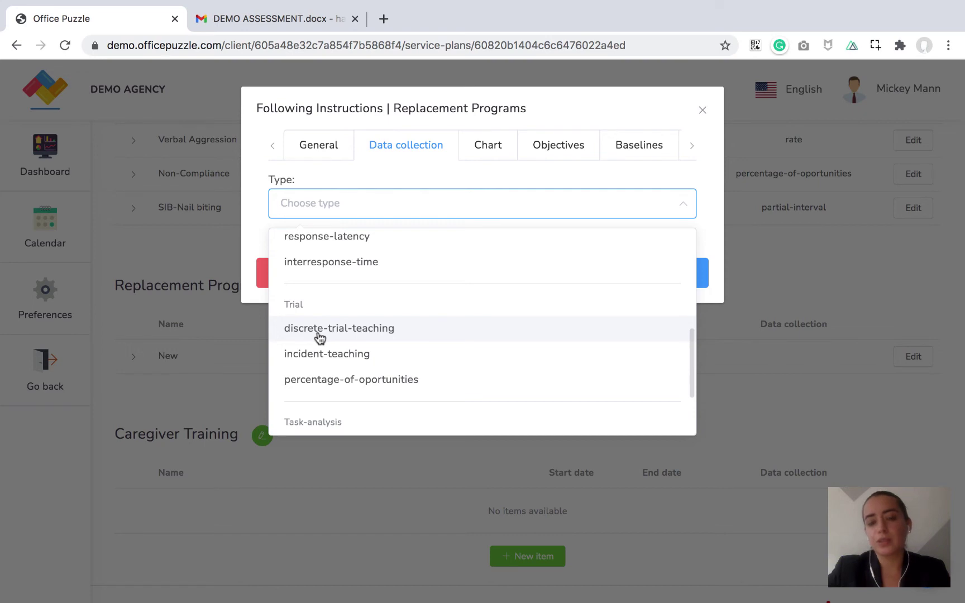
pyautogui.click(374, 386)
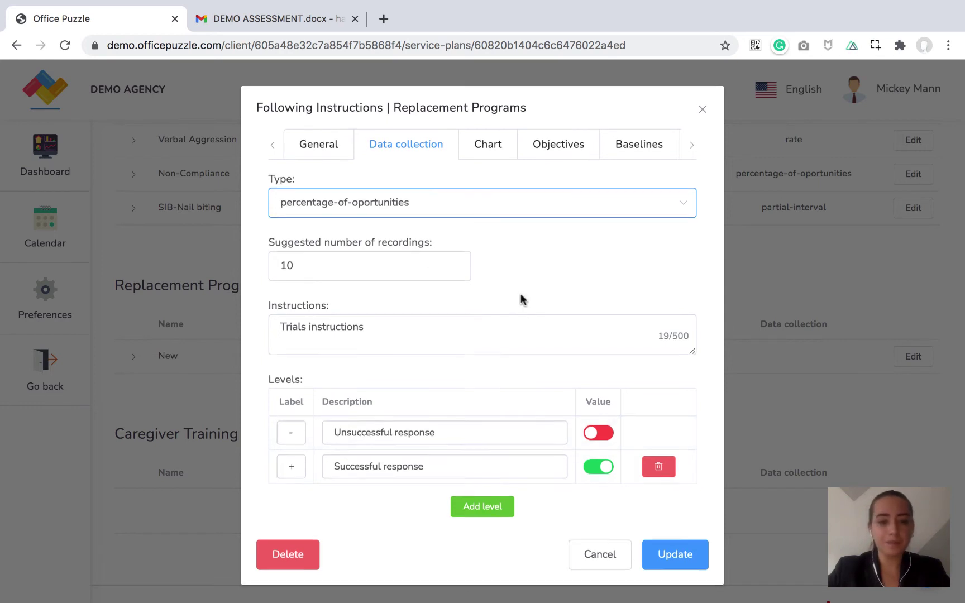
pyautogui.scroll(-1, 522, 300)
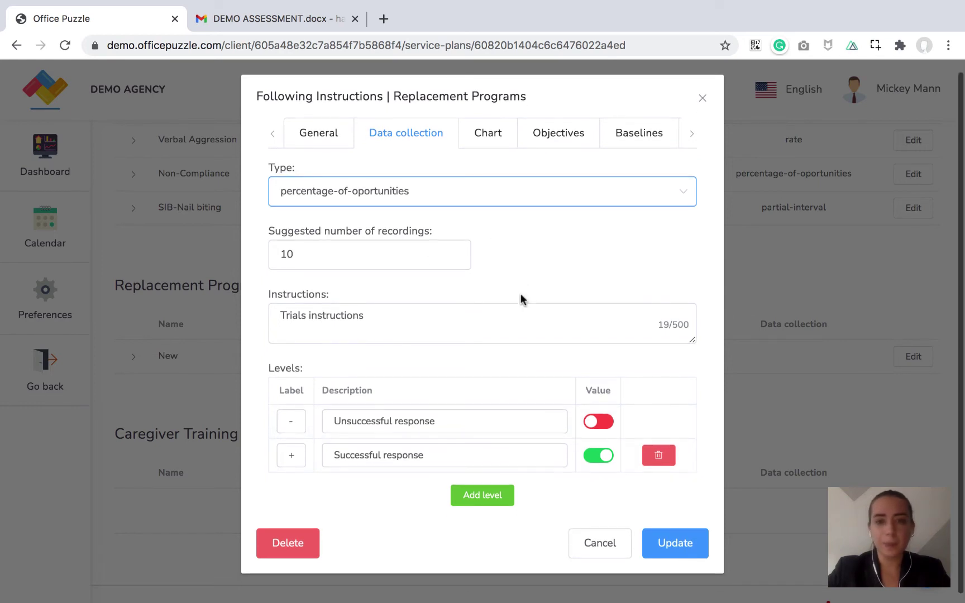
pyautogui.click(477, 134)
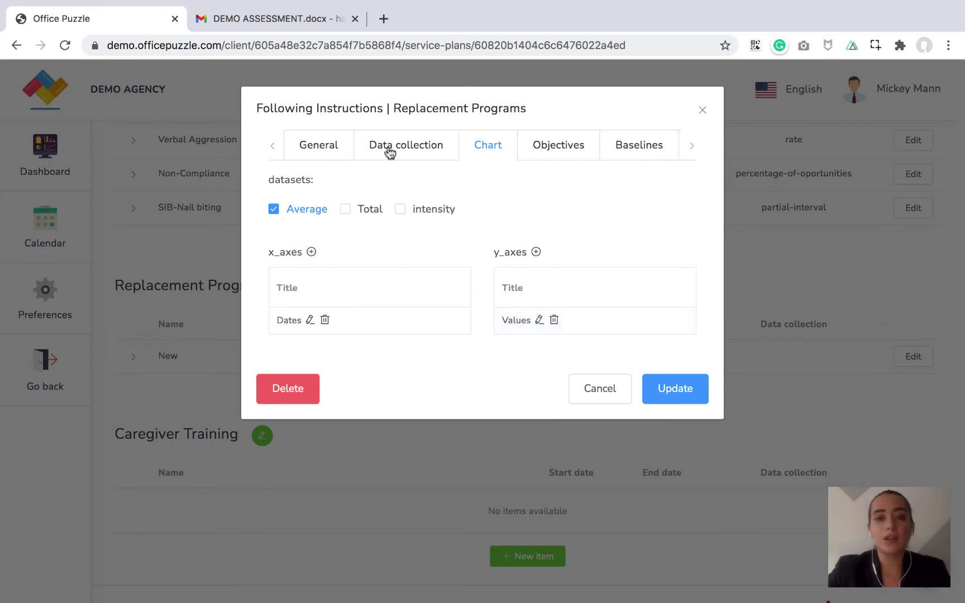
# From DEMO ASSESSMENT.docx, copy the STO#1 to STO#6 lines of Following Instructions and return to the item's objectives in Office Puzzle
pyautogui.click(550, 154)
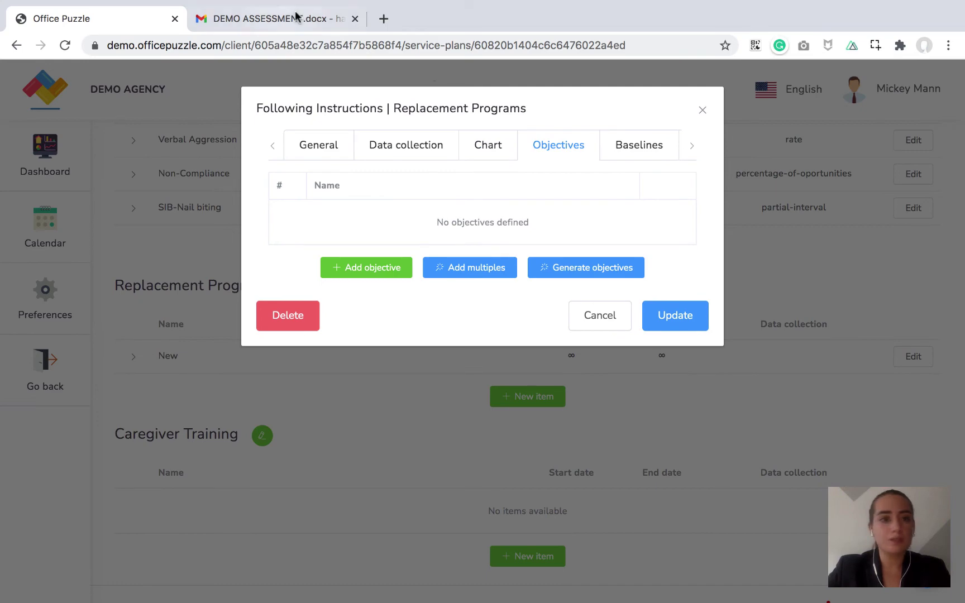
pyautogui.click(279, 19)
pyautogui.click(343, 318)
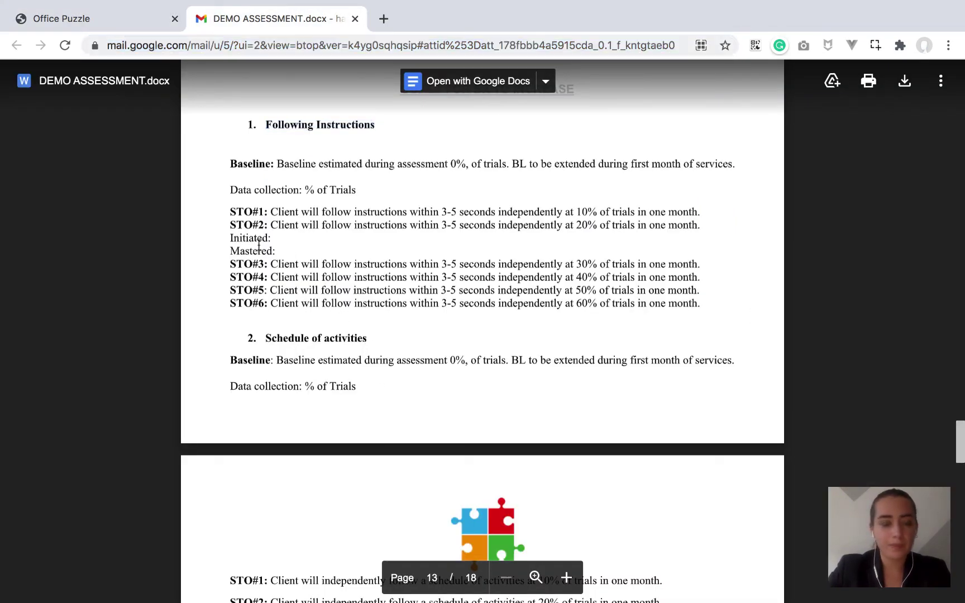
pyautogui.moveTo(231, 210); pyautogui.dragTo(706, 298)
pyautogui.press('super+c')
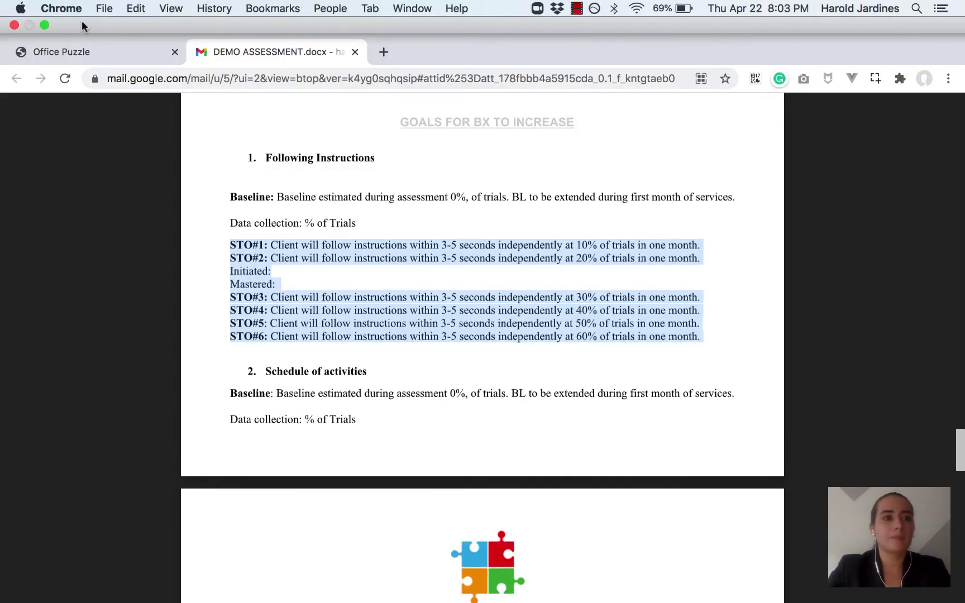
pyautogui.click(79, 51)
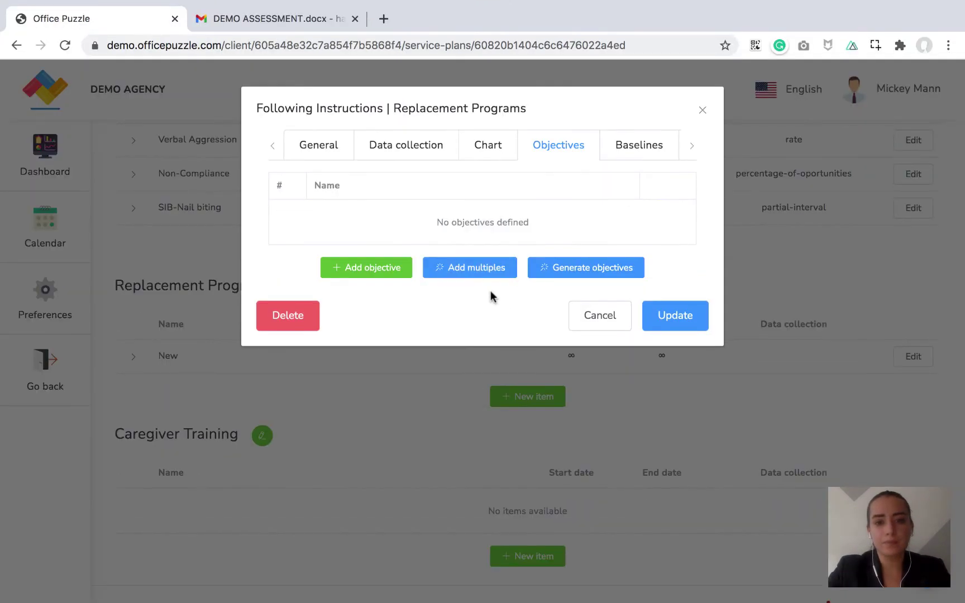
# Import the copied STO#1 to STO#6 lines as multiple objectives for Following Instructions, removing the Initiated and Mastered lines
pyautogui.click(471, 300)
pyautogui.press('super+v')
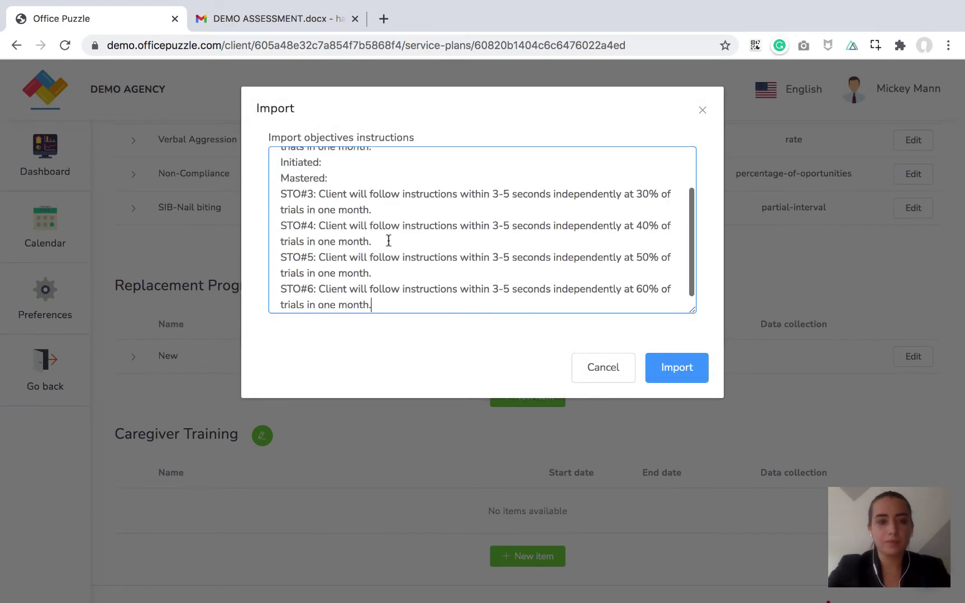
pyautogui.scroll(2, 368, 212)
pyautogui.moveTo(329, 202); pyautogui.dragTo(283, 190)
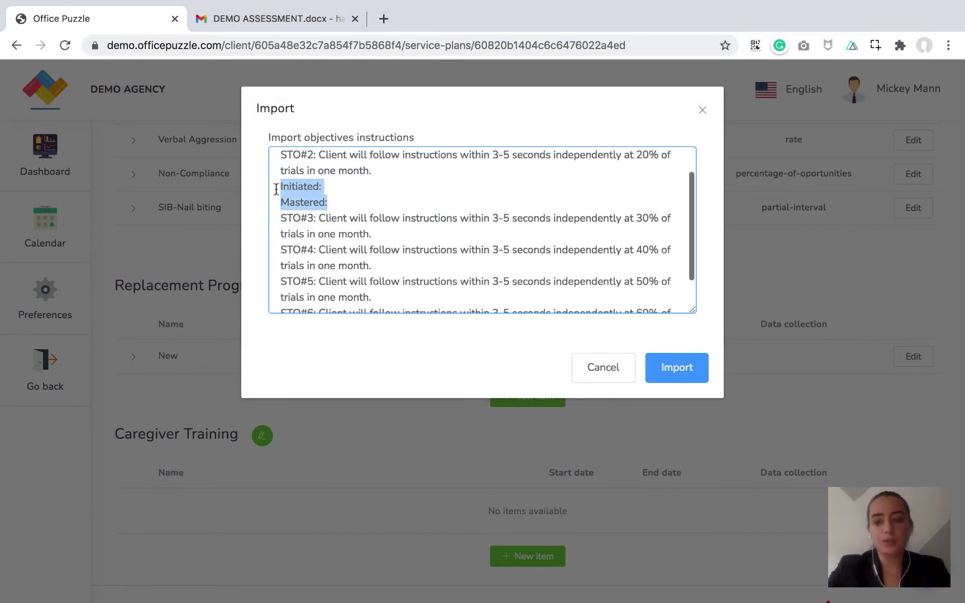
pyautogui.press('BackSpace')
pyautogui.press('BackSpace')
pyautogui.scroll(2, 391, 201)
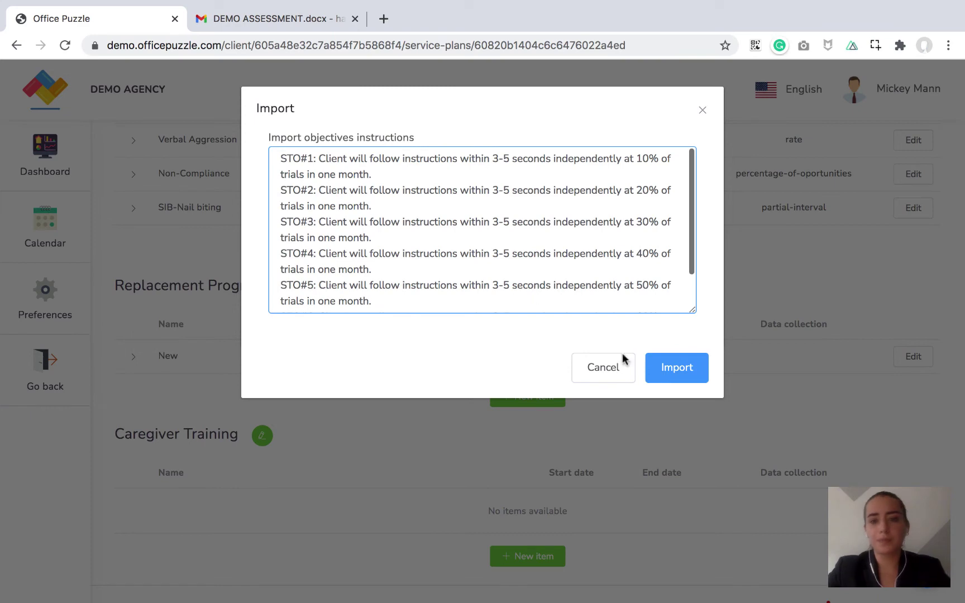
pyautogui.click(674, 375)
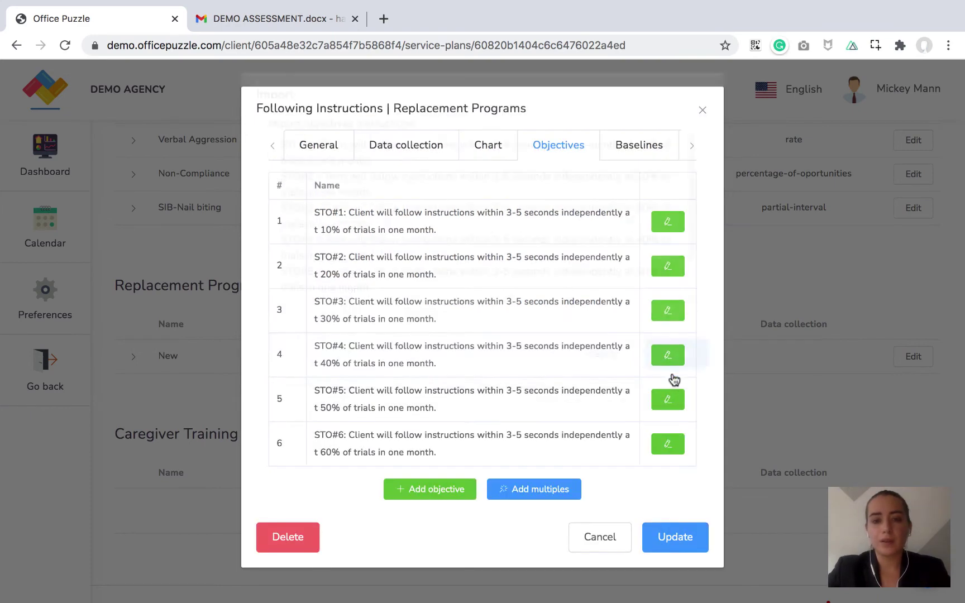
# Add a baseline to Following Instructions dated 2021-01-01 with the period set to Week
pyautogui.click(650, 157)
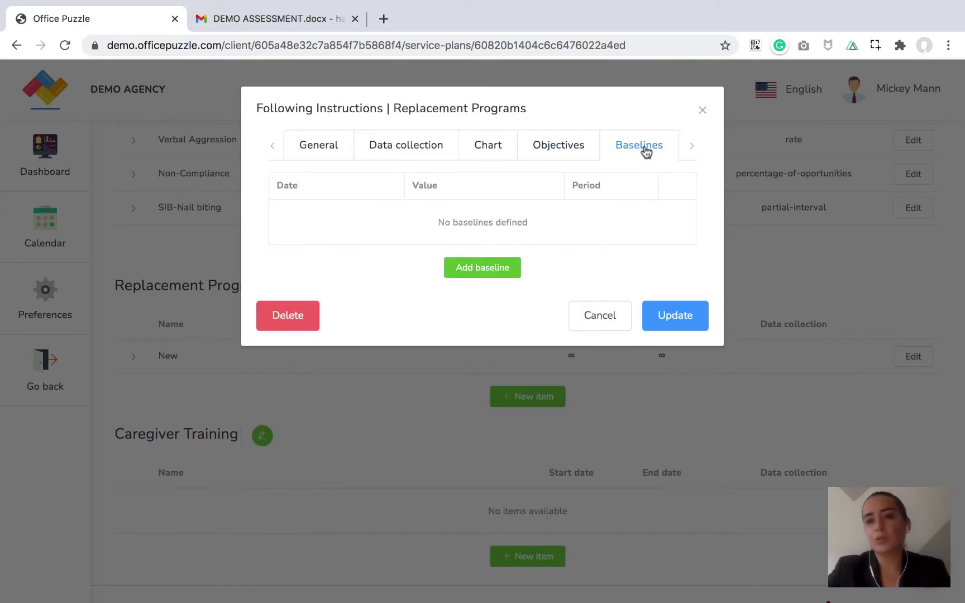
pyautogui.click(488, 271)
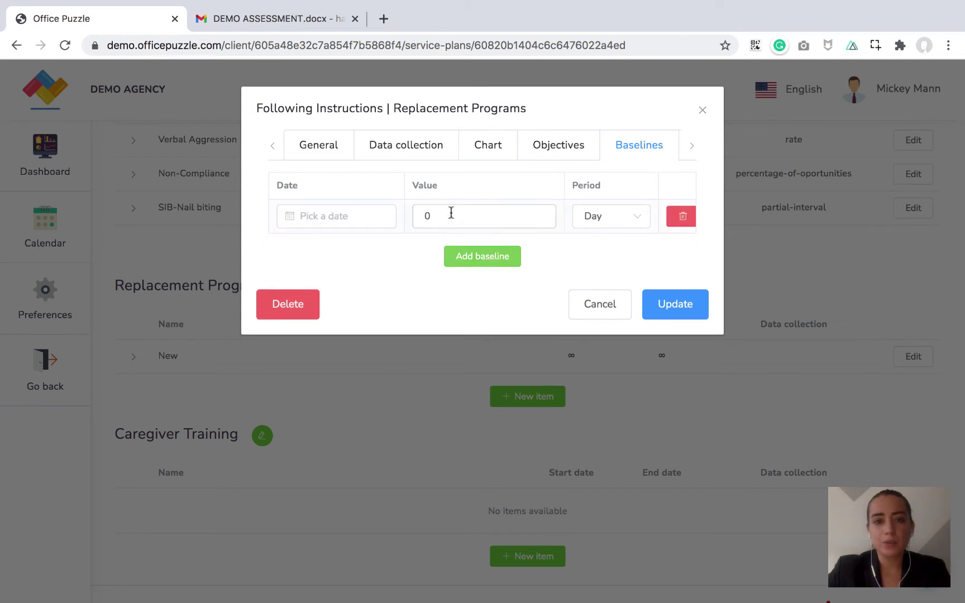
pyautogui.click(379, 216)
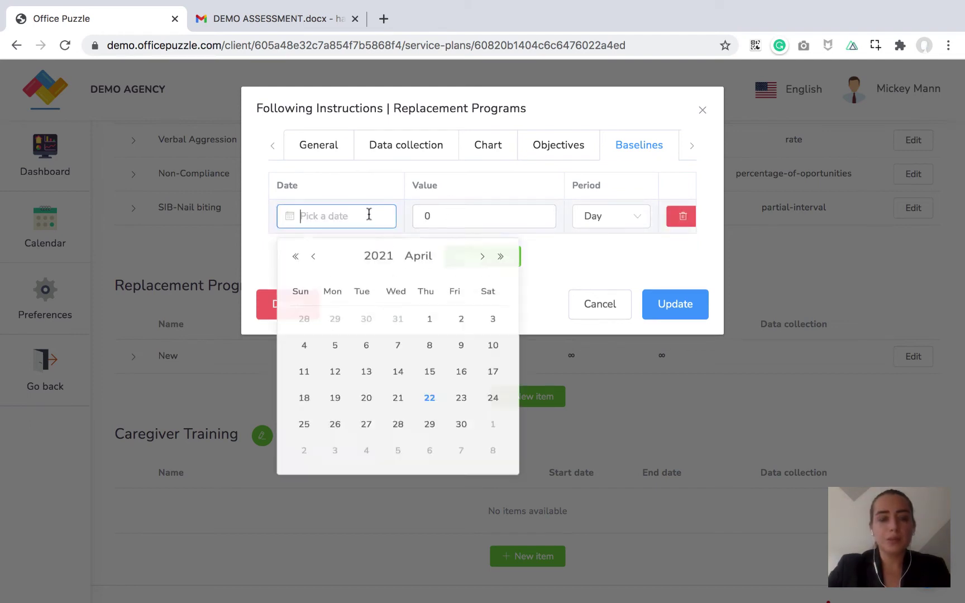
pyautogui.click(314, 259)
pyautogui.click(314, 259)
pyautogui.click(313, 259)
pyautogui.click(460, 327)
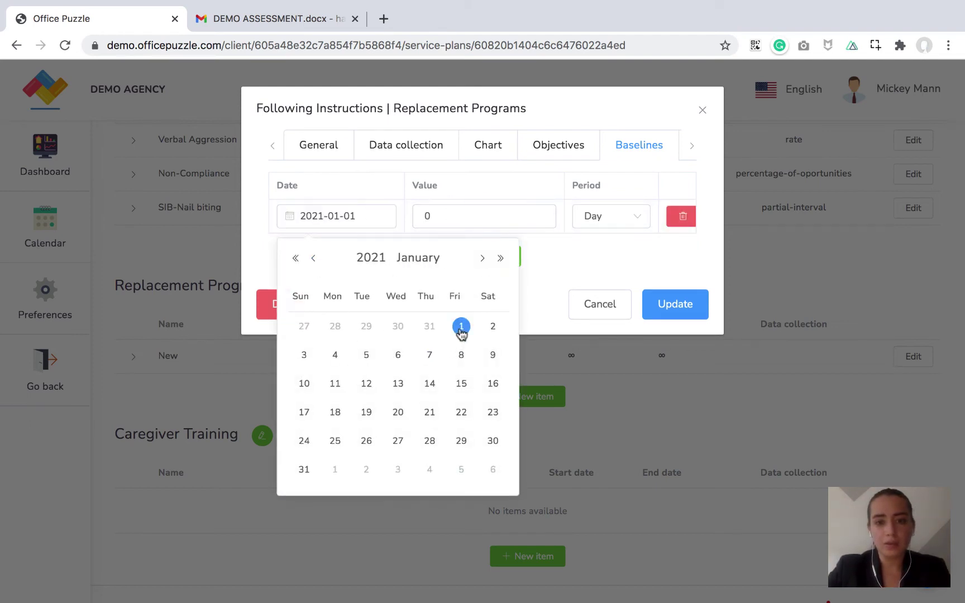
pyautogui.click(619, 222)
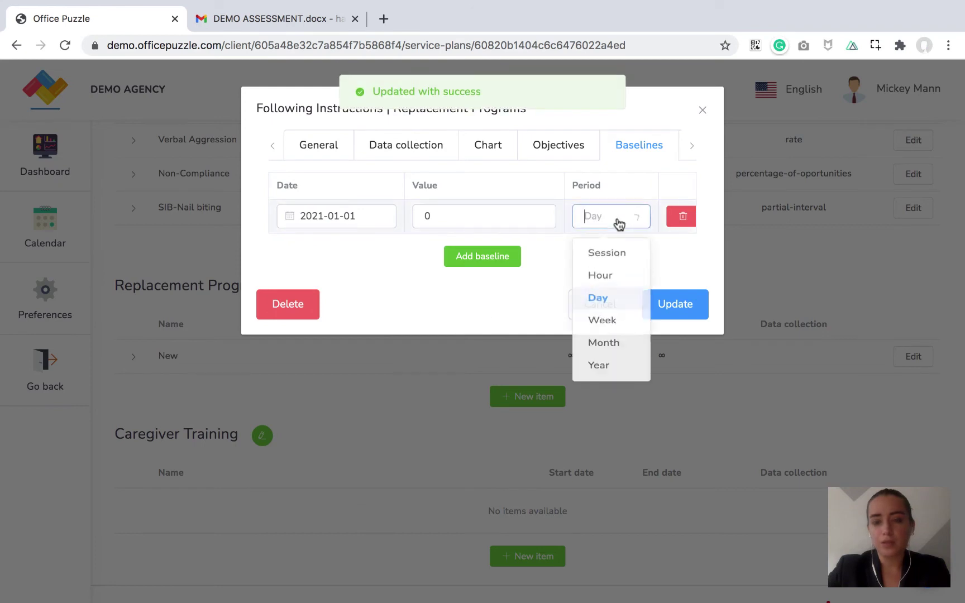
pyautogui.click(618, 334)
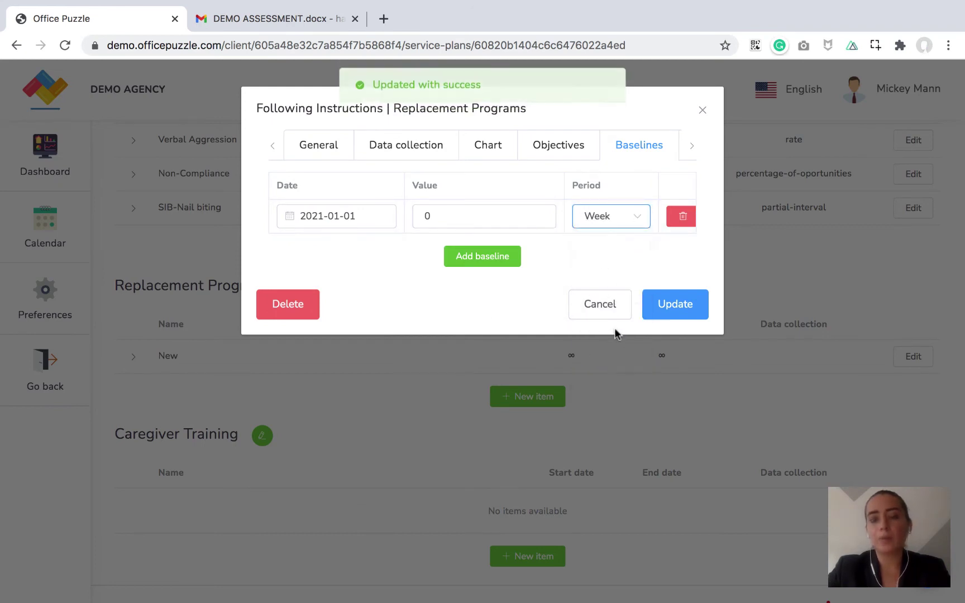
# Examine the activities and reinforcers available as recommendations for Following Instructions
pyautogui.click(691, 147)
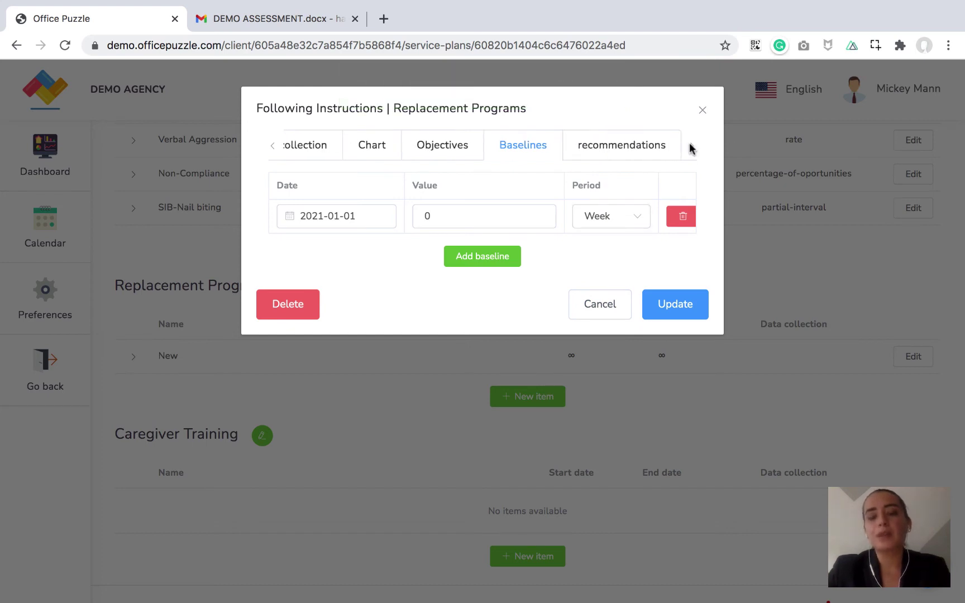
pyautogui.click(611, 149)
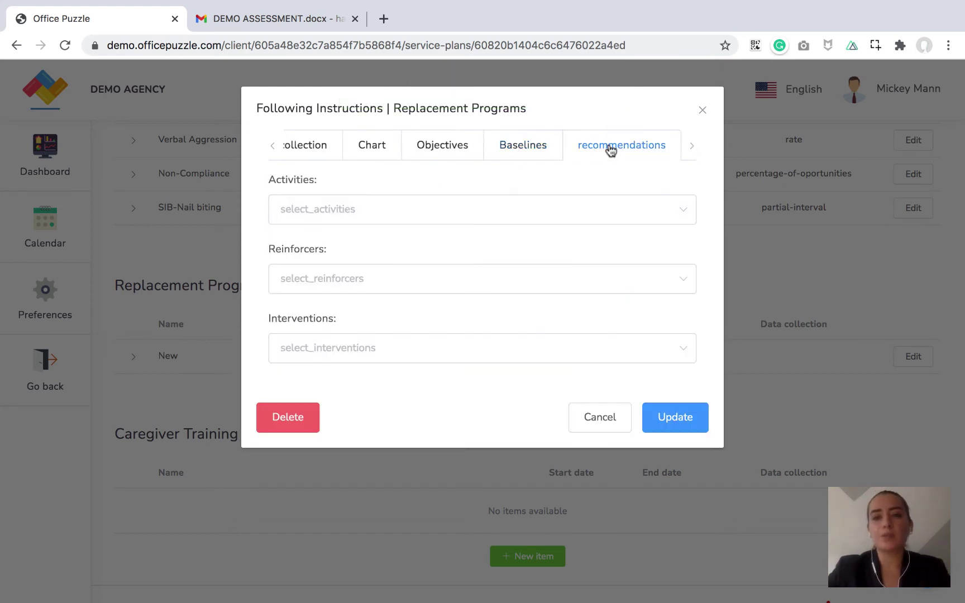
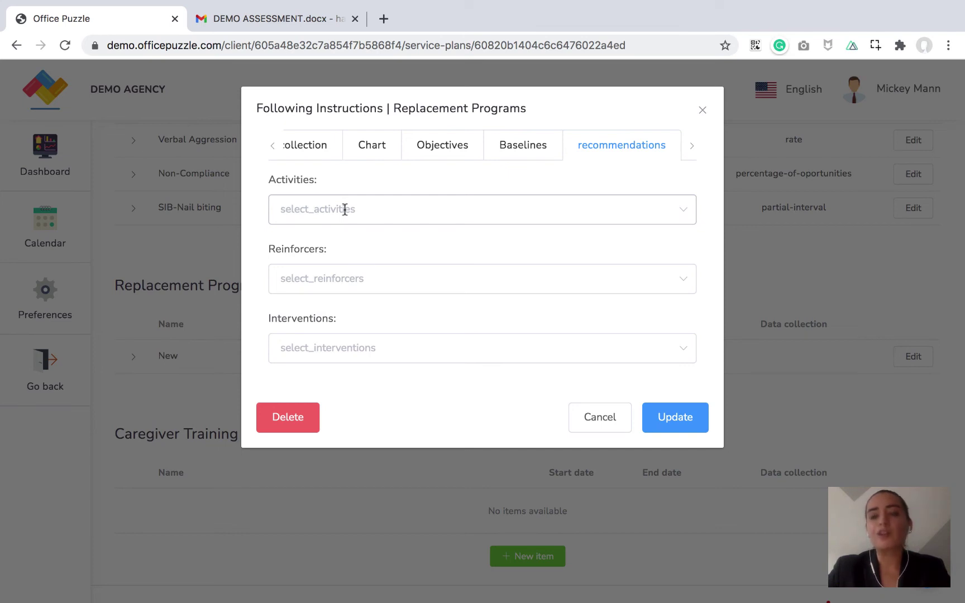
pyautogui.click(344, 209)
pyautogui.scroll(-5, 366, 312)
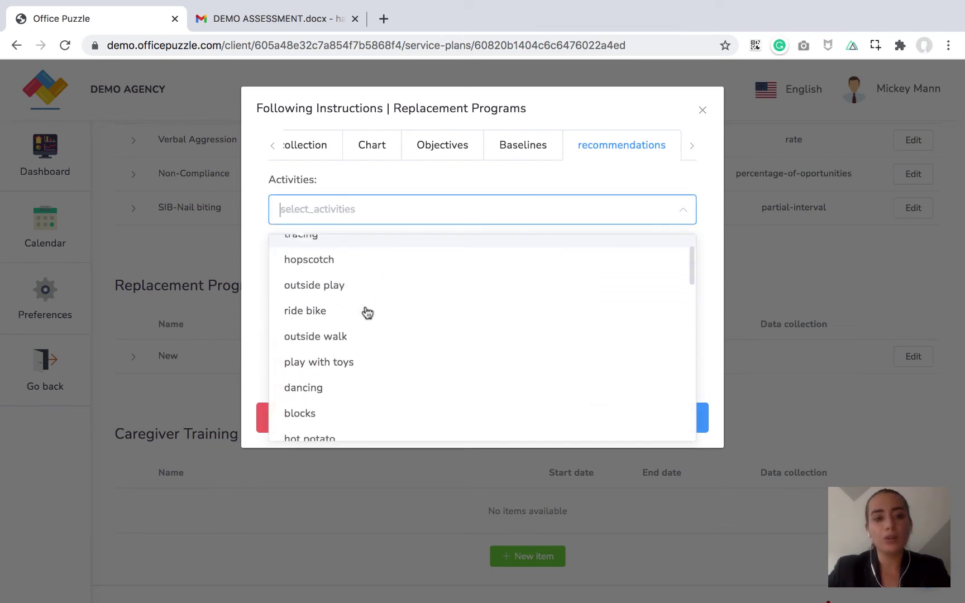
pyautogui.scroll(-3, 365, 312)
pyautogui.click(344, 188)
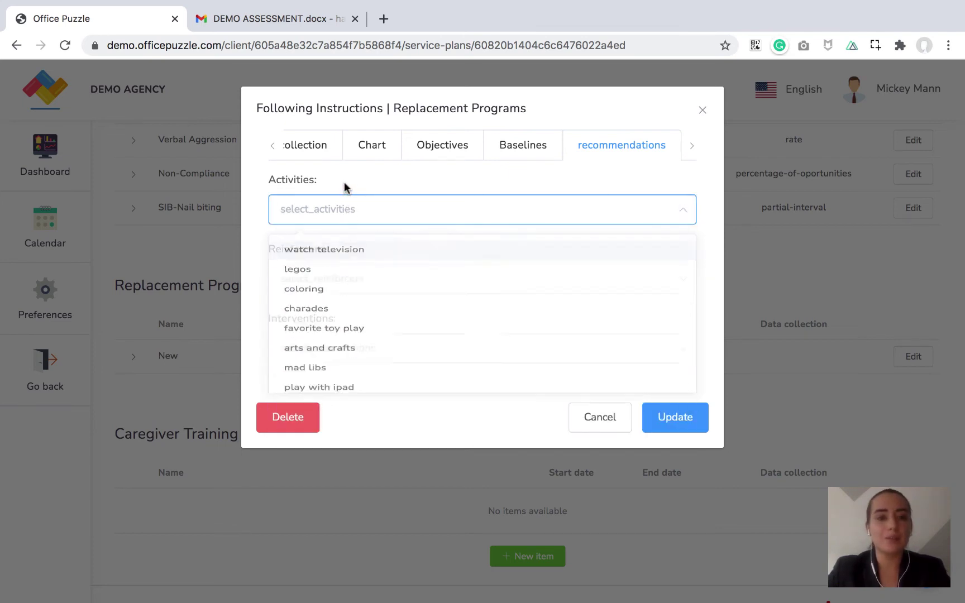
pyautogui.click(327, 279)
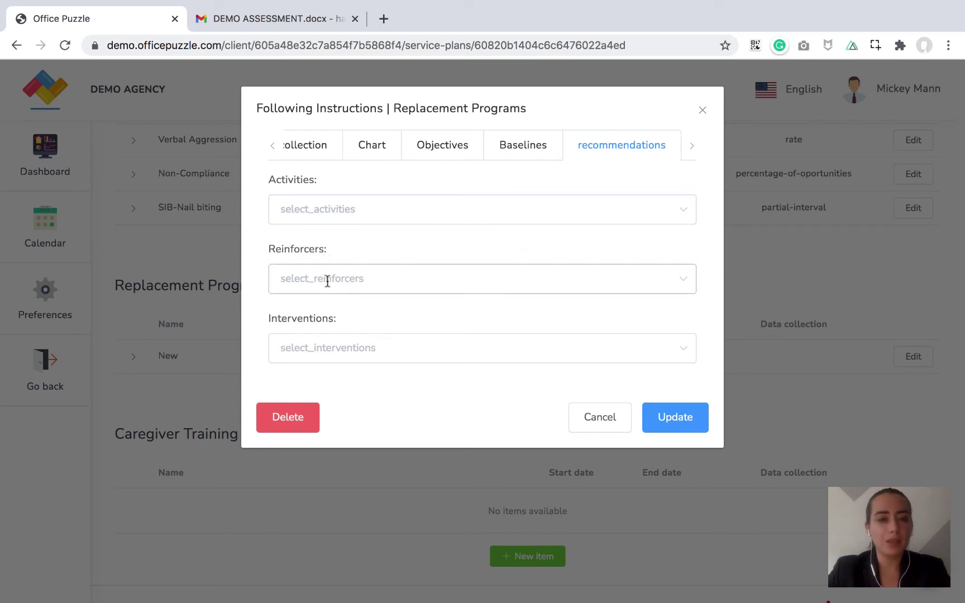
pyautogui.scroll(-7, 361, 382)
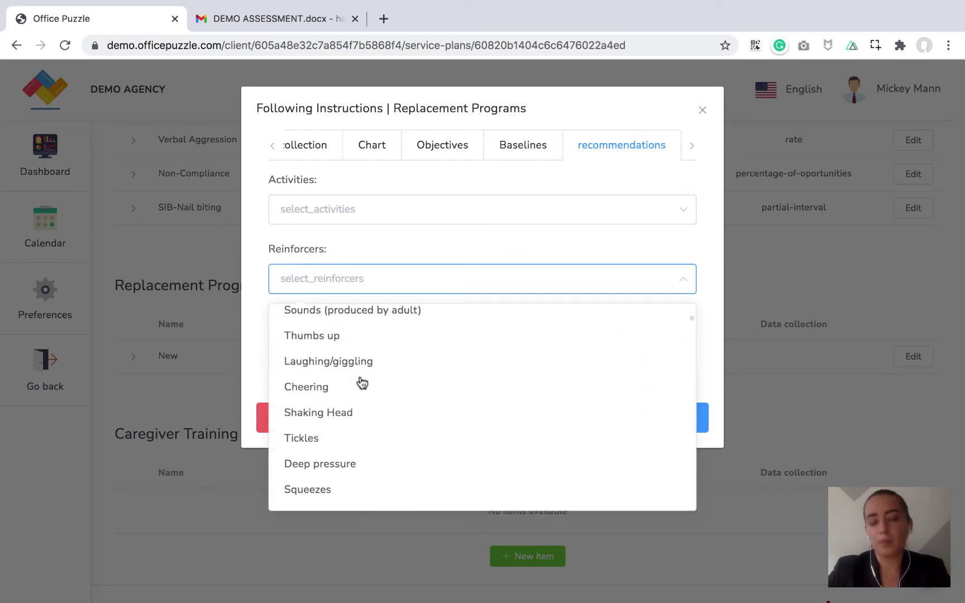
pyautogui.scroll(4, 361, 383)
pyautogui.scroll(2, 362, 383)
pyautogui.click(348, 239)
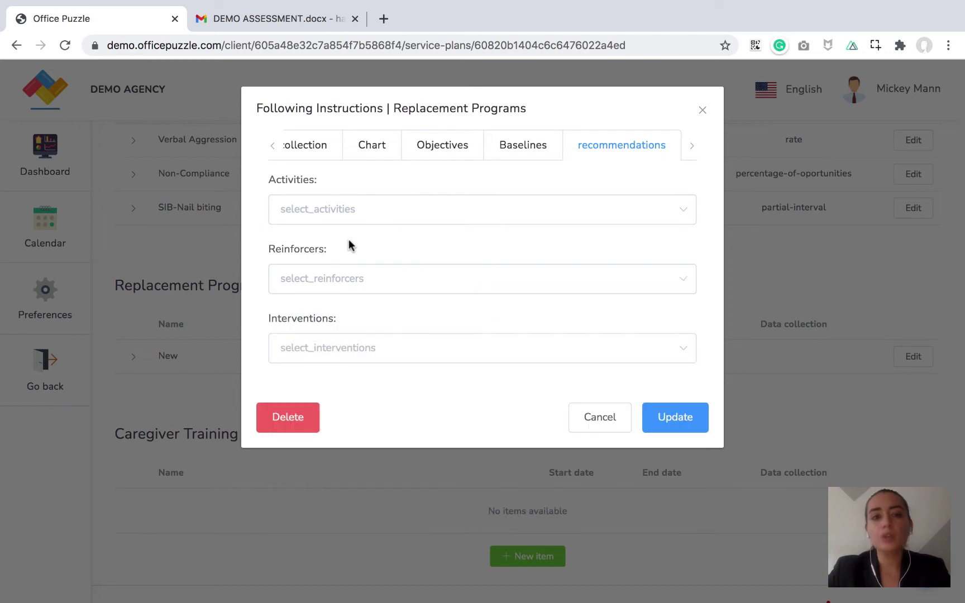
# Return to the general details of Following Instructions and save the item's updates
pyautogui.click(273, 145)
pyautogui.click(320, 147)
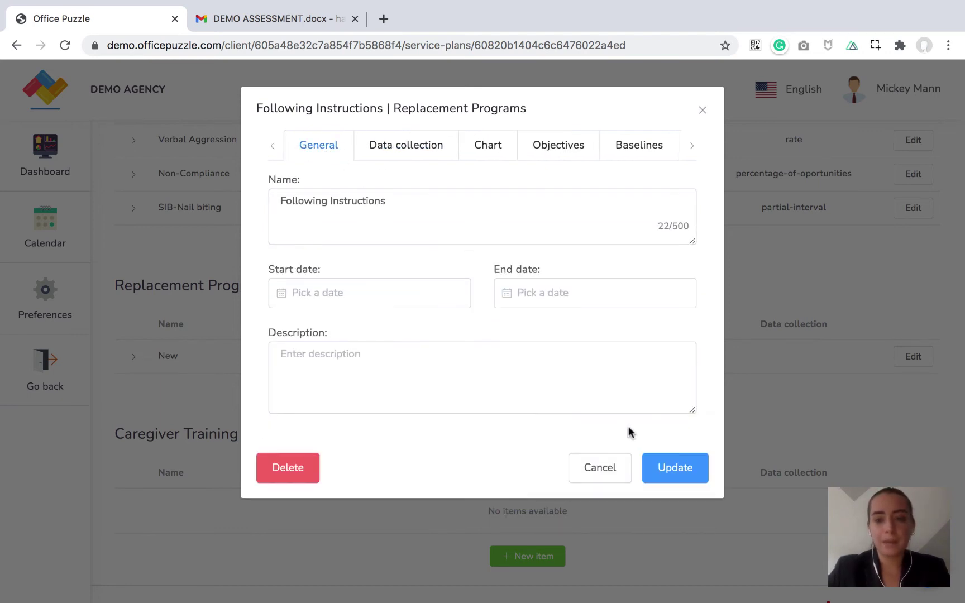
pyautogui.click(680, 473)
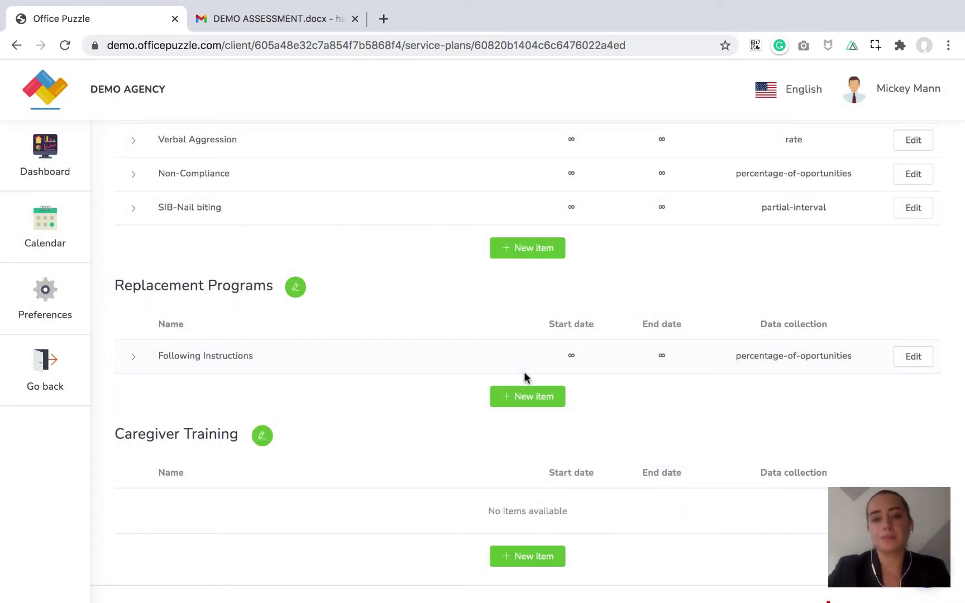
# In DEMO ASSESSMENT.docx, copy the name Brushing Teeth from the third replacement goal
pyautogui.click(263, 51)
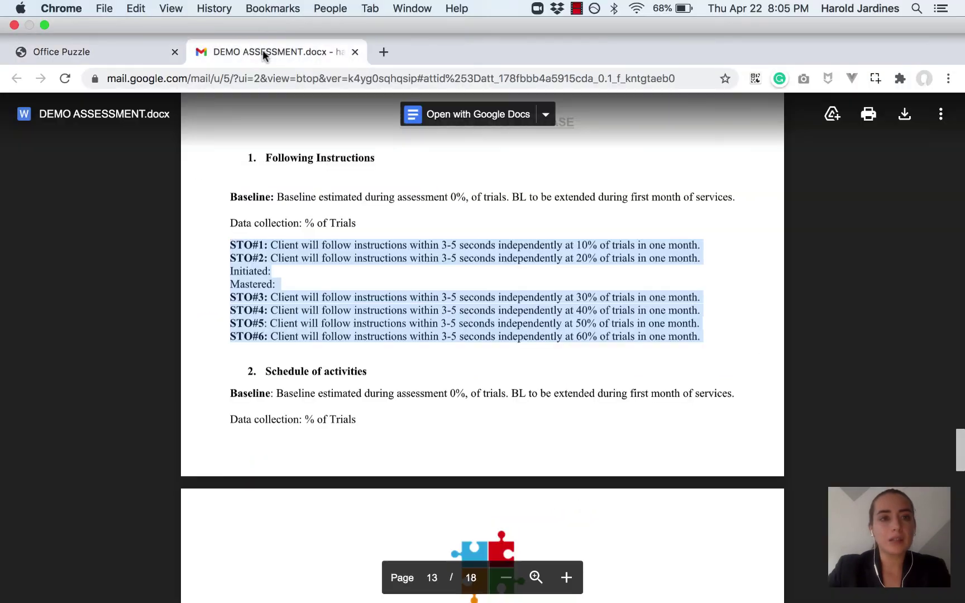
pyautogui.scroll(-4, 467, 374)
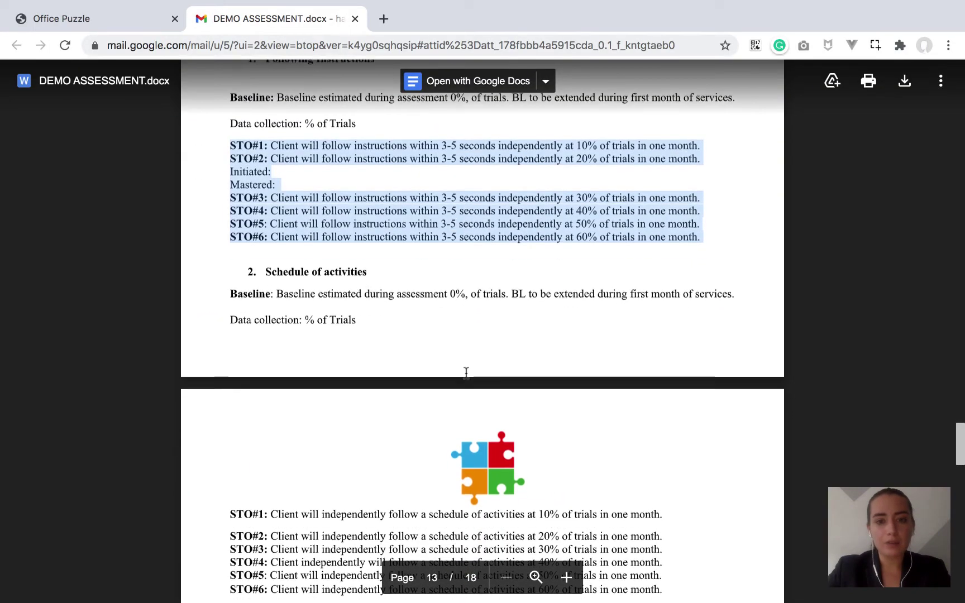
pyautogui.scroll(-1, 466, 373)
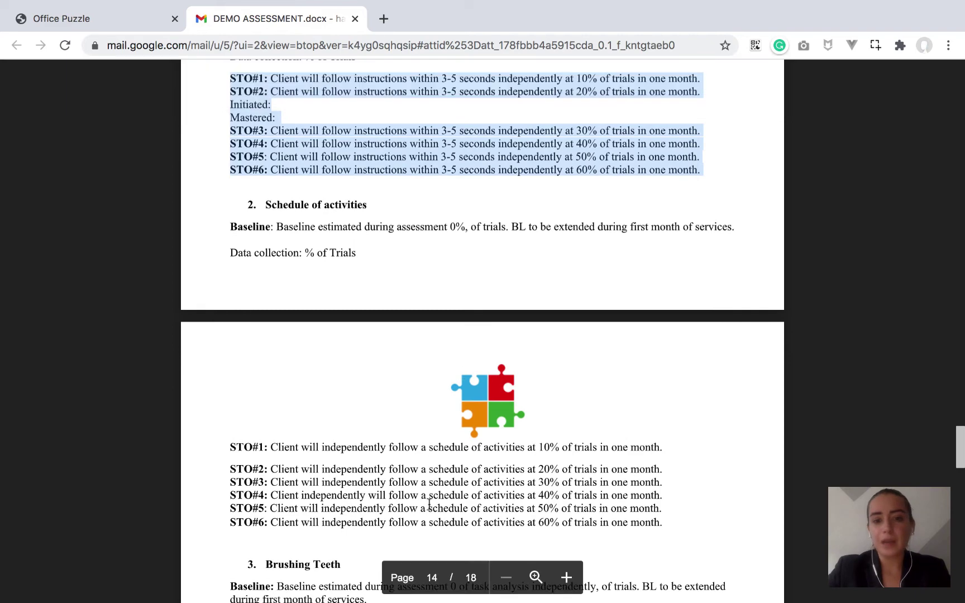
pyautogui.scroll(1, 441, 485)
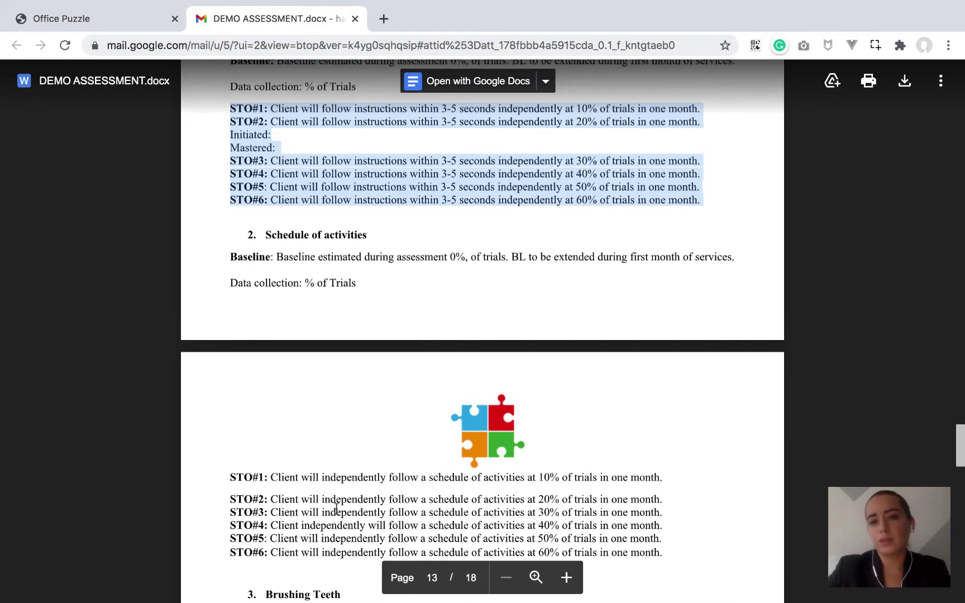
pyautogui.scroll(-10, 340, 497)
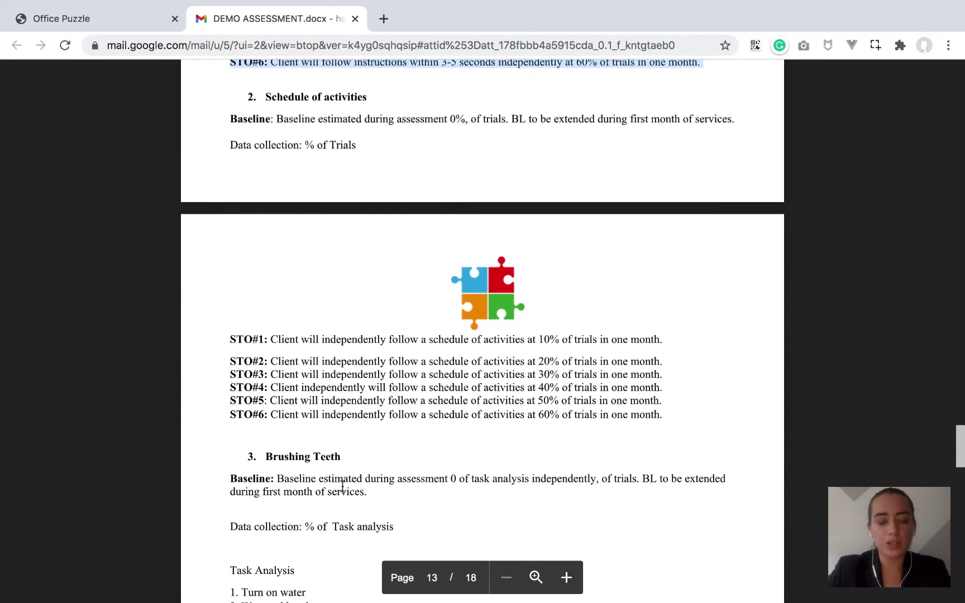
pyautogui.scroll(-5, 343, 486)
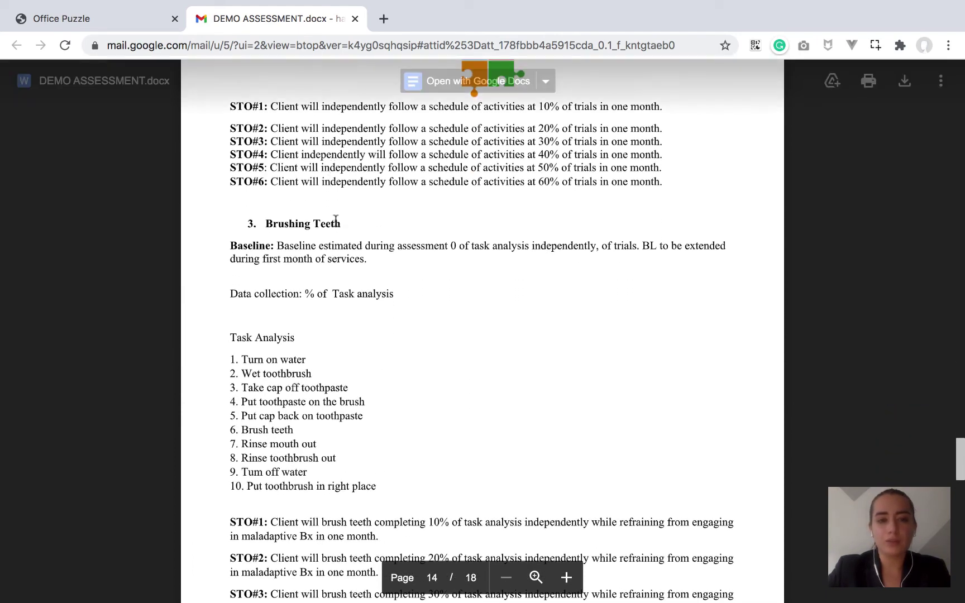
pyautogui.moveTo(340, 221); pyautogui.dragTo(265, 222)
pyautogui.press('super+c')
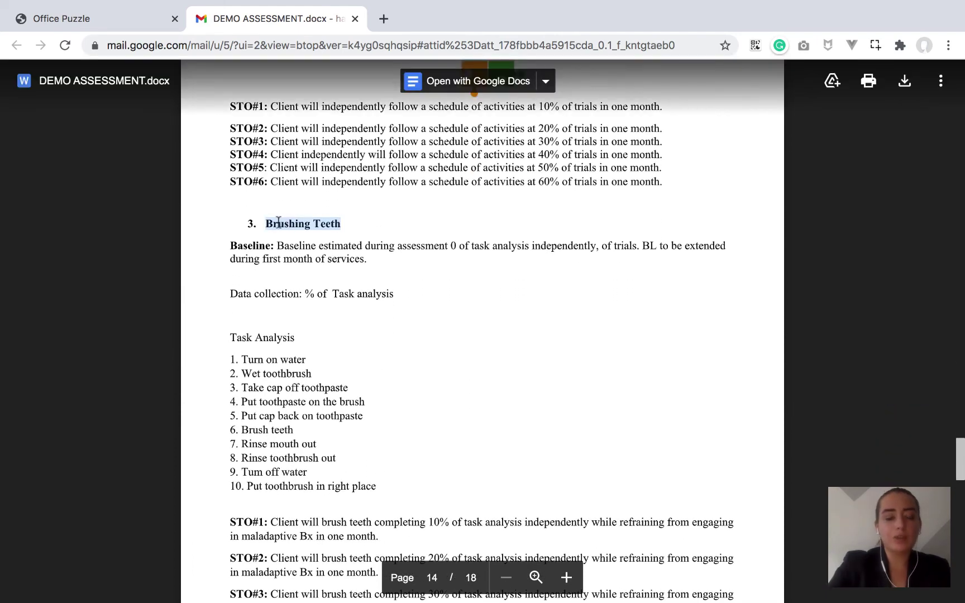
# In Office Puzzle, add another Replacement Programs item and replace its default name with Brushing Teeth
pyautogui.moveTo(84, 3)
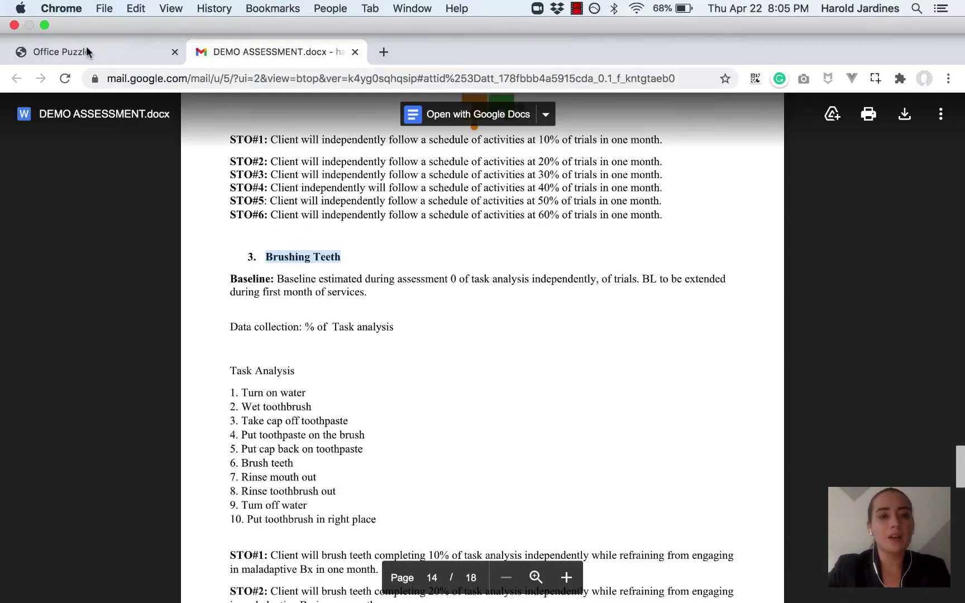
pyautogui.click(88, 52)
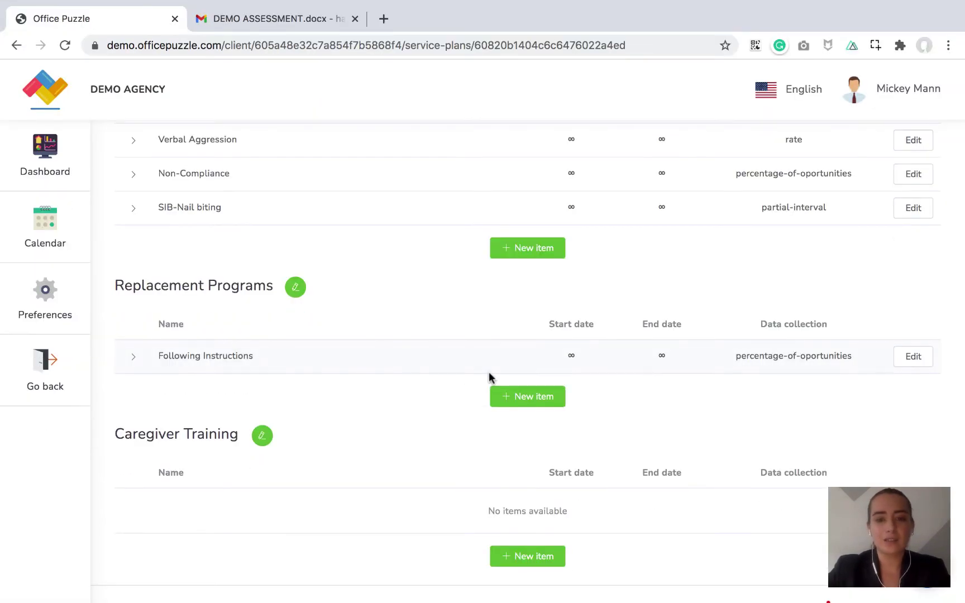
pyautogui.click(517, 396)
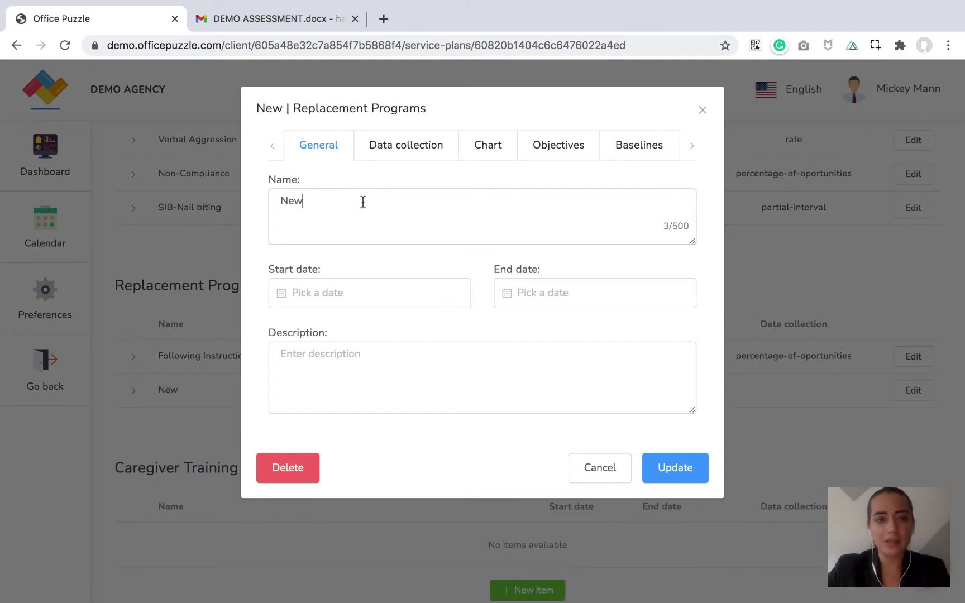
pyautogui.press('BackSpace')
pyautogui.press('BackSpace')
pyautogui.press('BackSpace')
pyautogui.press('super+v')
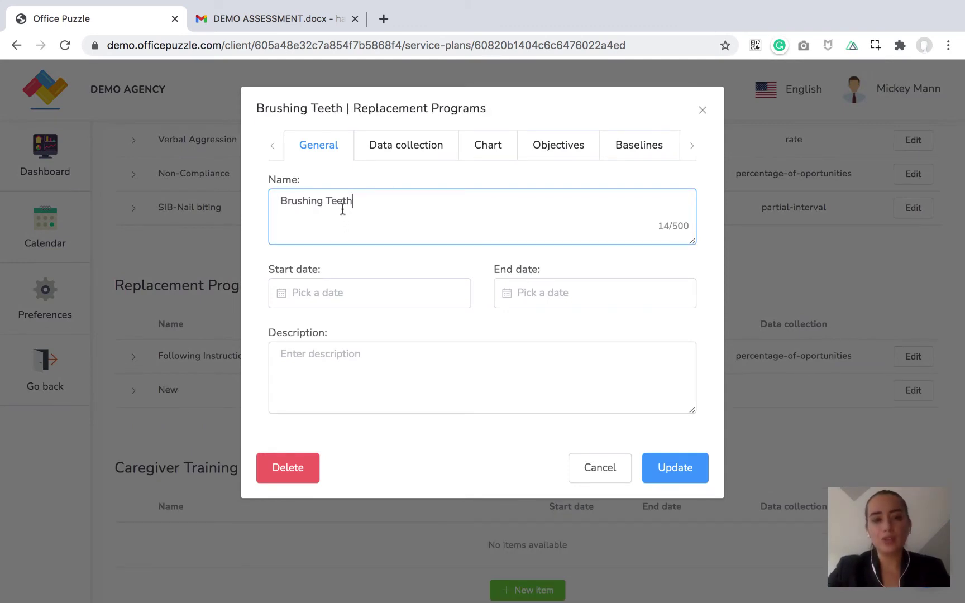
# Set the data collection type of Brushing Teeth to forward-chaining
pyautogui.click(382, 148)
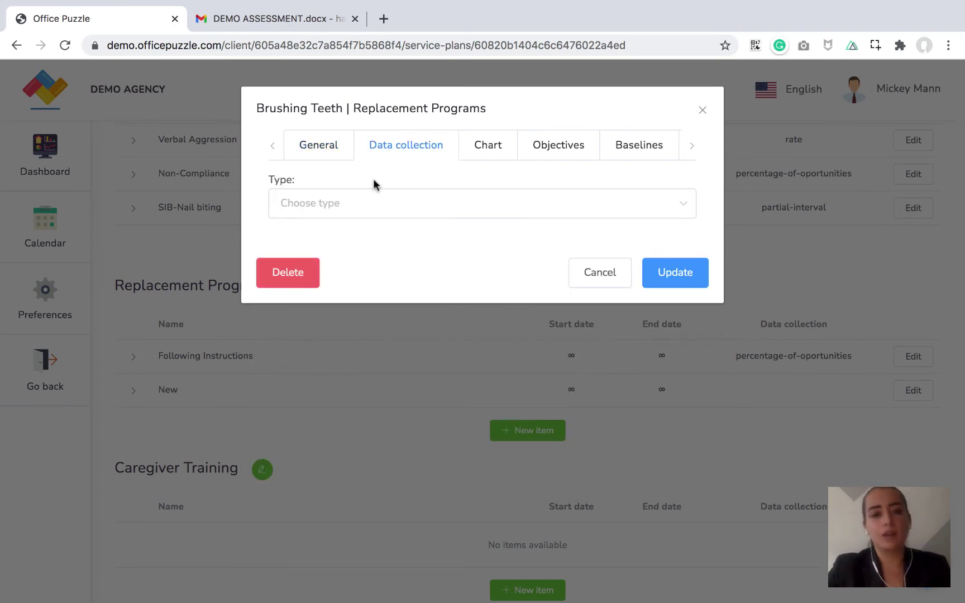
pyautogui.click(371, 204)
pyautogui.scroll(-2, 397, 292)
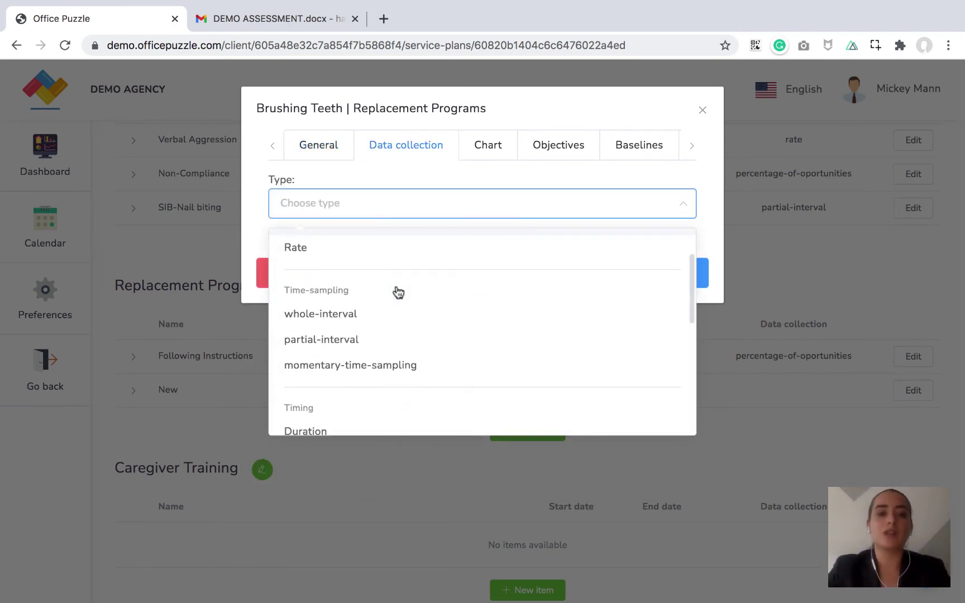
pyautogui.scroll(-5, 397, 292)
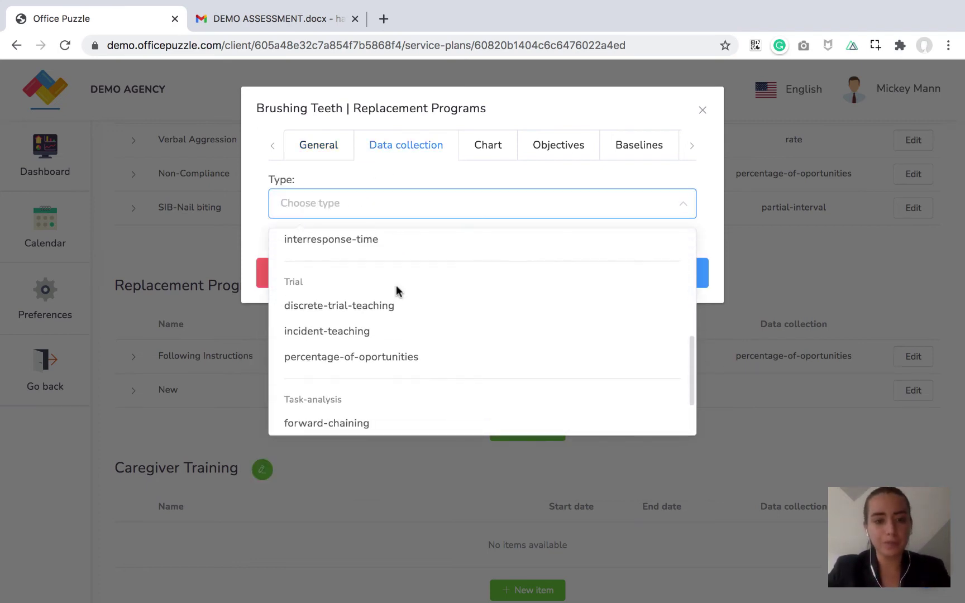
pyautogui.scroll(-3, 397, 394)
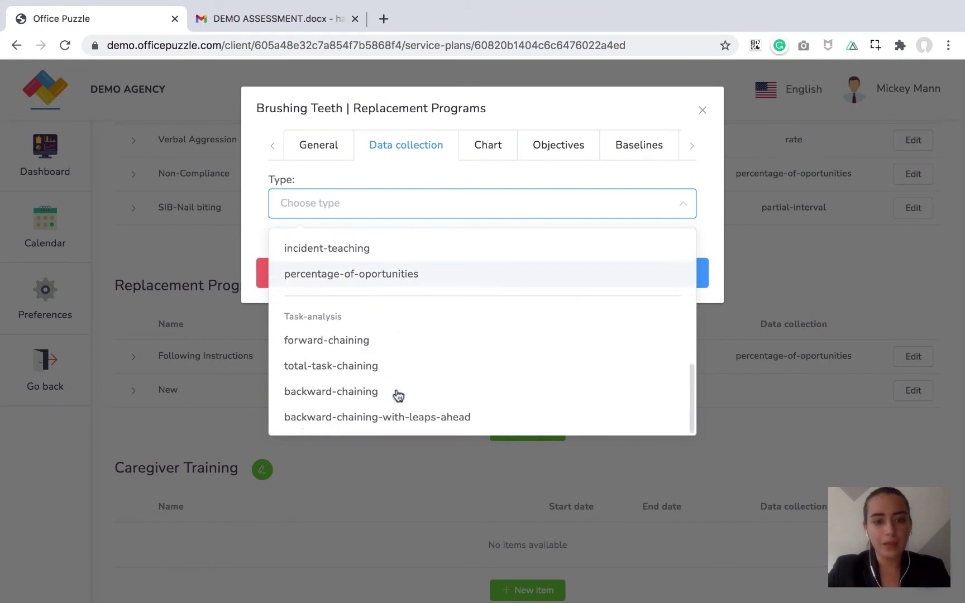
pyautogui.click(386, 346)
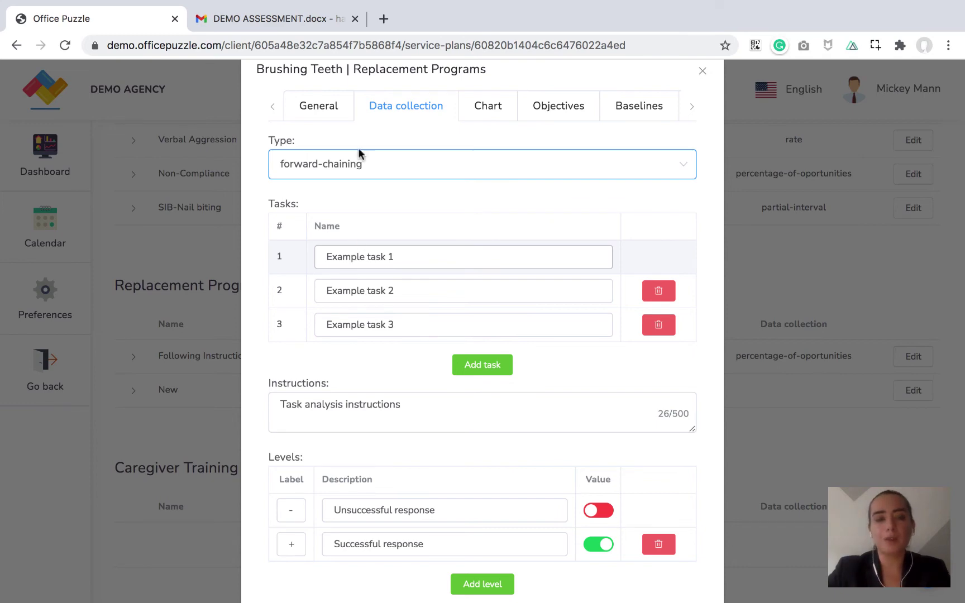
# Copy Turn on water from the task analysis in DEMO ASSESSMENT.docx and use it as the name of task 1 in Office Puzzle
pyautogui.click(301, 17)
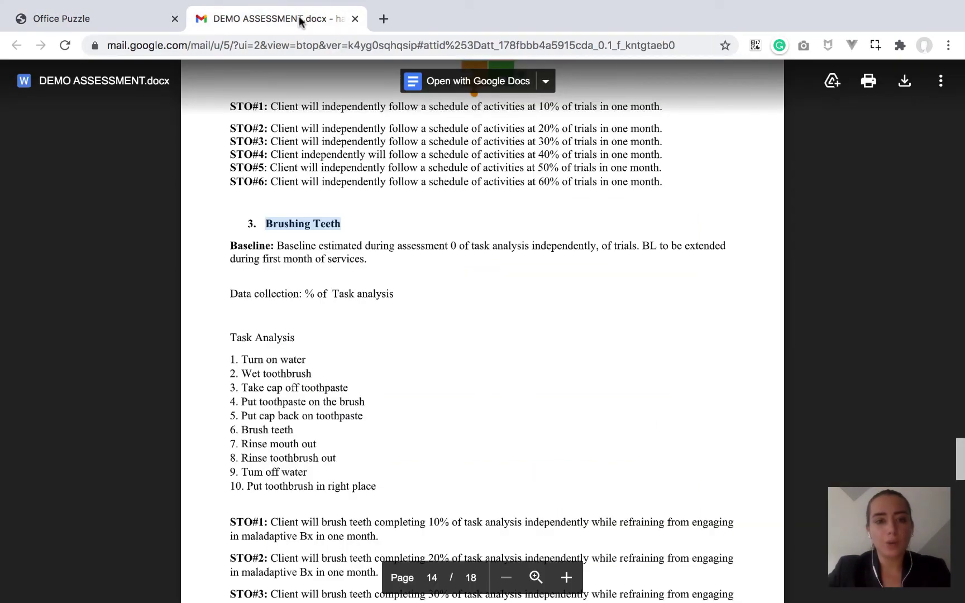
pyautogui.click(336, 369)
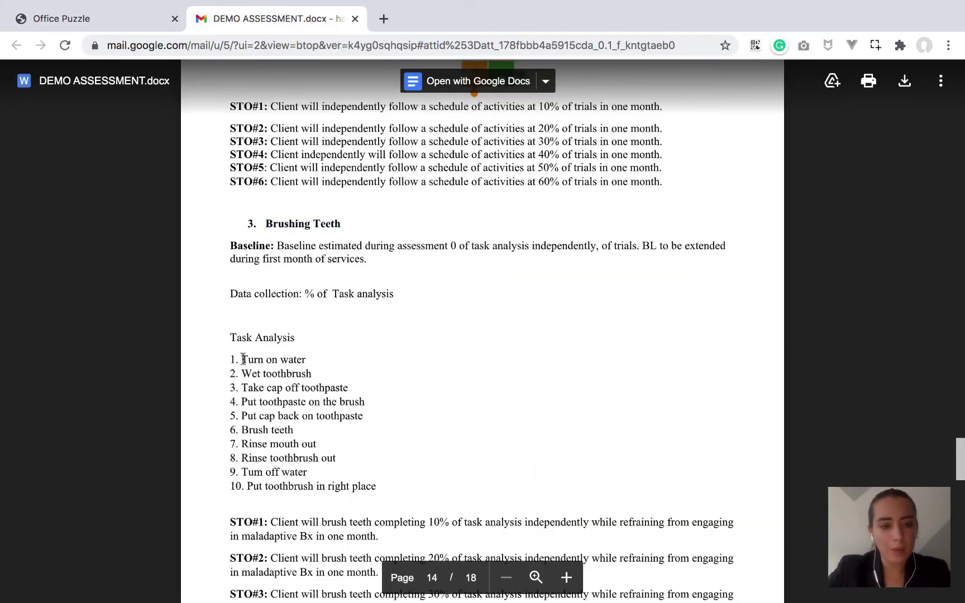
pyautogui.moveTo(244, 359); pyautogui.dragTo(304, 359)
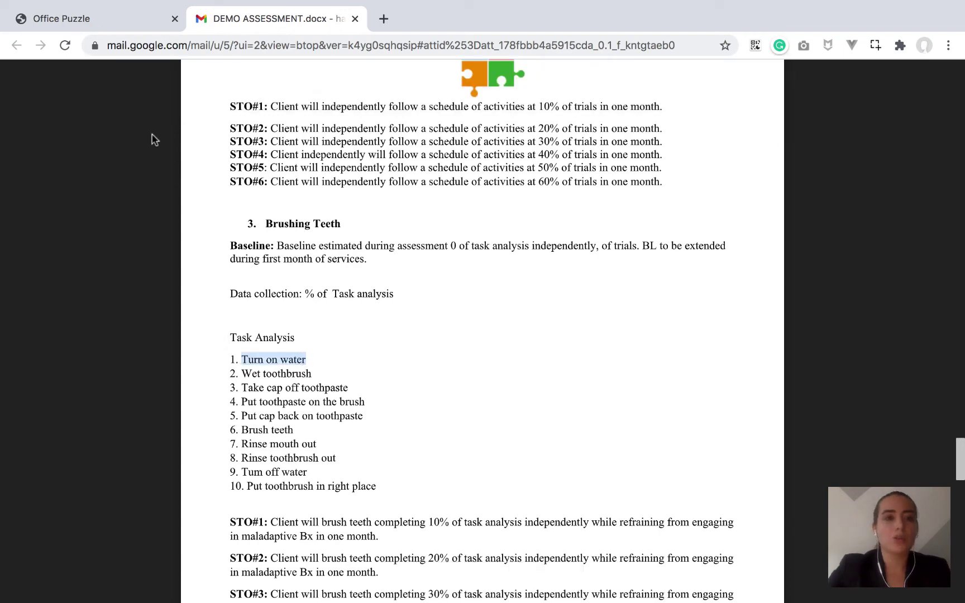
pyautogui.click(65, 18)
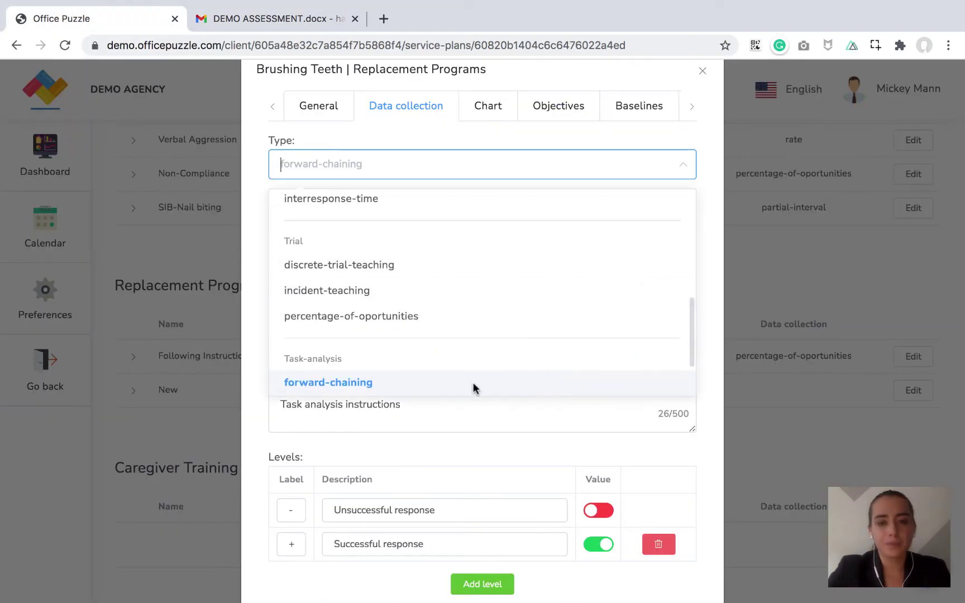
pyautogui.click(443, 380)
pyautogui.click(402, 255)
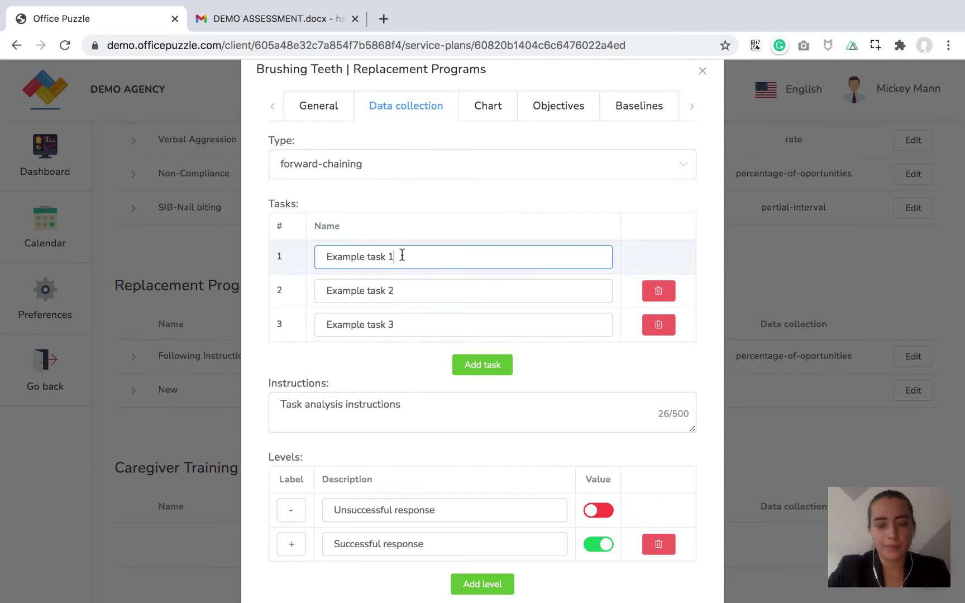
pyautogui.moveTo(403, 255); pyautogui.dragTo(324, 256)
pyautogui.press('BackSpace')
pyautogui.write('Turn on water')
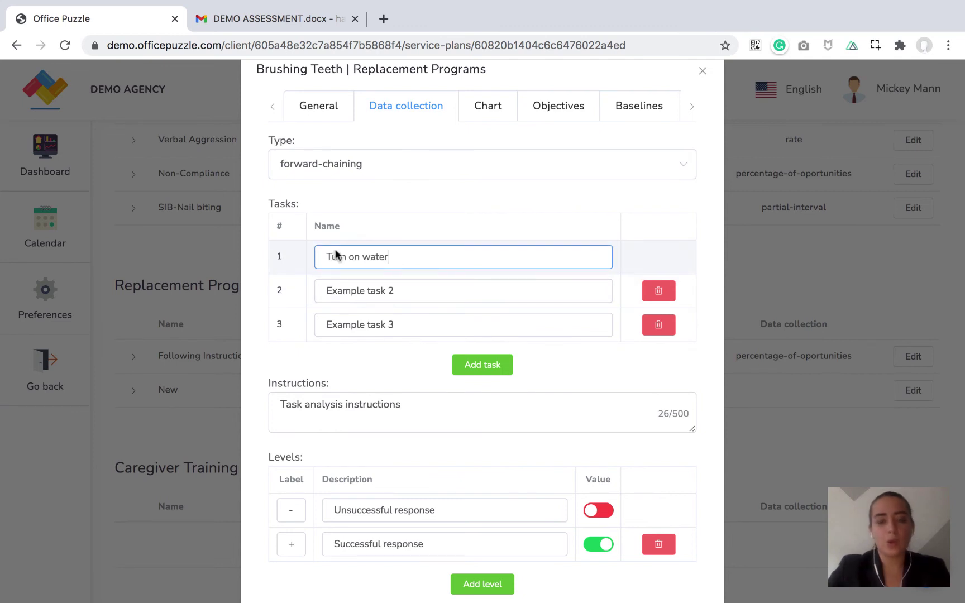
pyautogui.click(438, 226)
# Copy Wet toothbrush from the assessment's task analysis and replace the example name of task 2 with it
pyautogui.moveTo(240, 24)
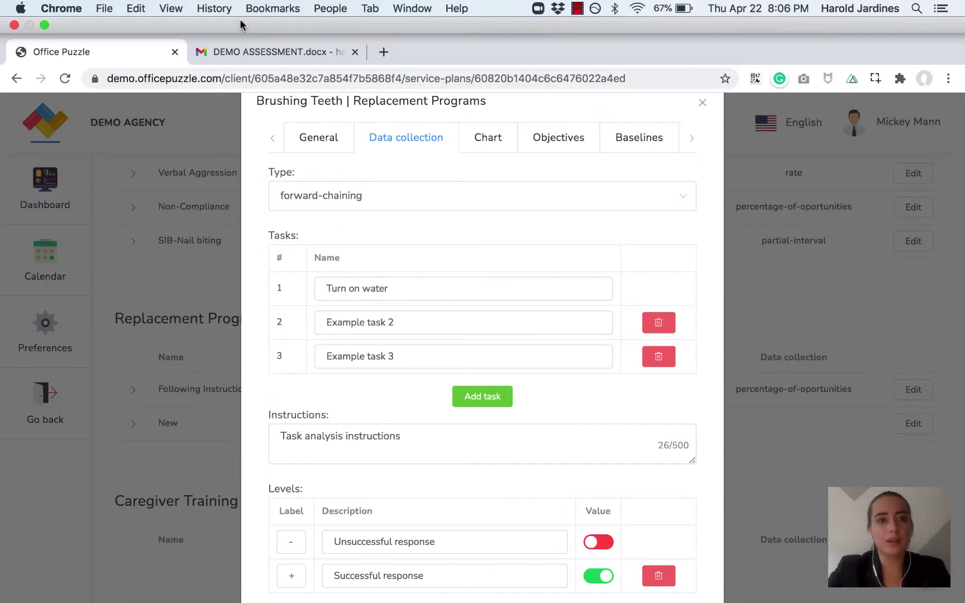
pyautogui.click(256, 50)
pyautogui.scroll(-1, 338, 413)
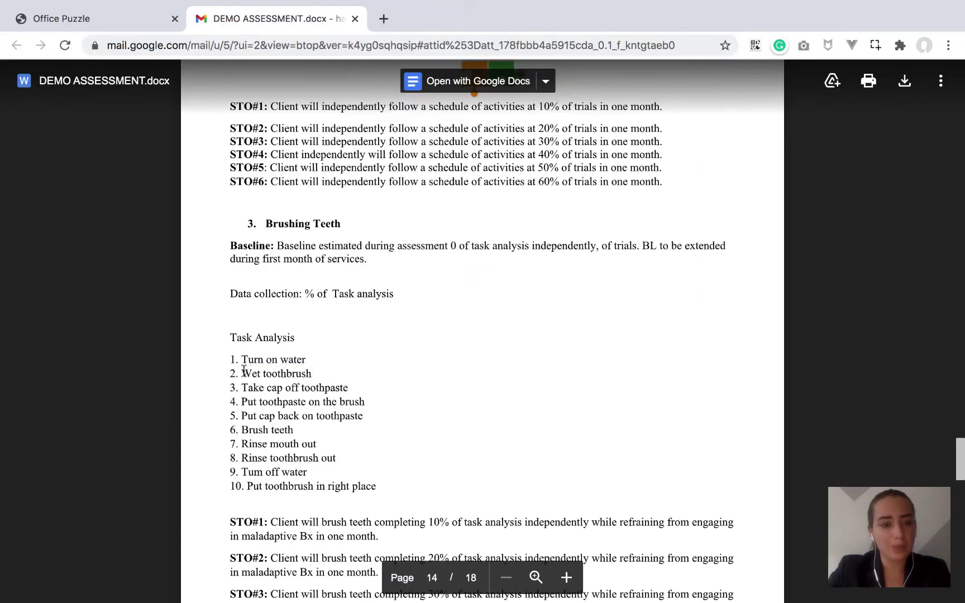
pyautogui.moveTo(244, 369); pyautogui.dragTo(313, 373)
pyautogui.click(122, 11)
pyautogui.moveTo(334, 290); pyautogui.dragTo(402, 291)
pyautogui.press('BackSpace')
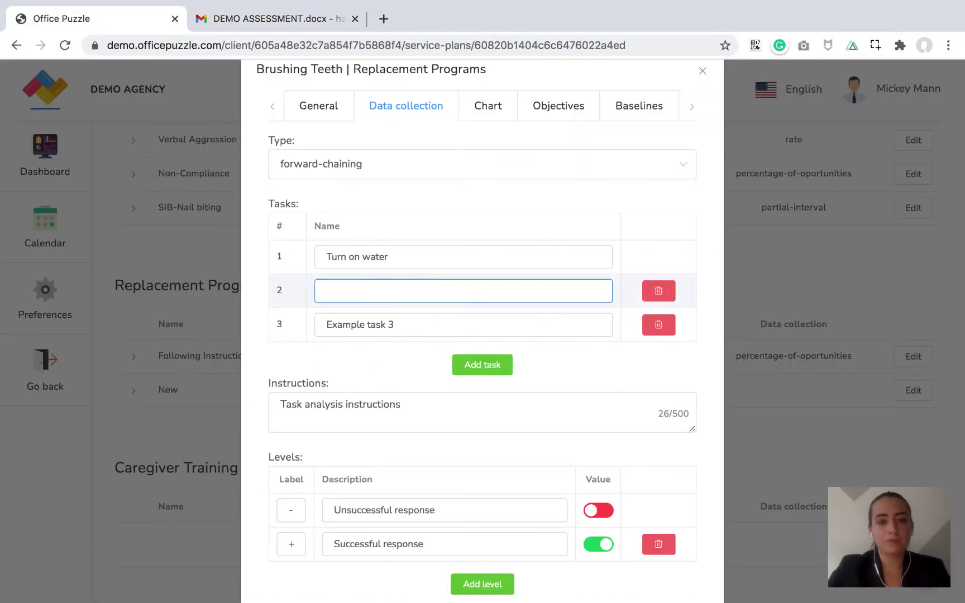
# Copy Take cap off toothpaste from the assessment's task analysis and replace the example name of task 3 with it
pyautogui.click(268, 19)
pyautogui.moveTo(242, 388); pyautogui.dragTo(348, 388)
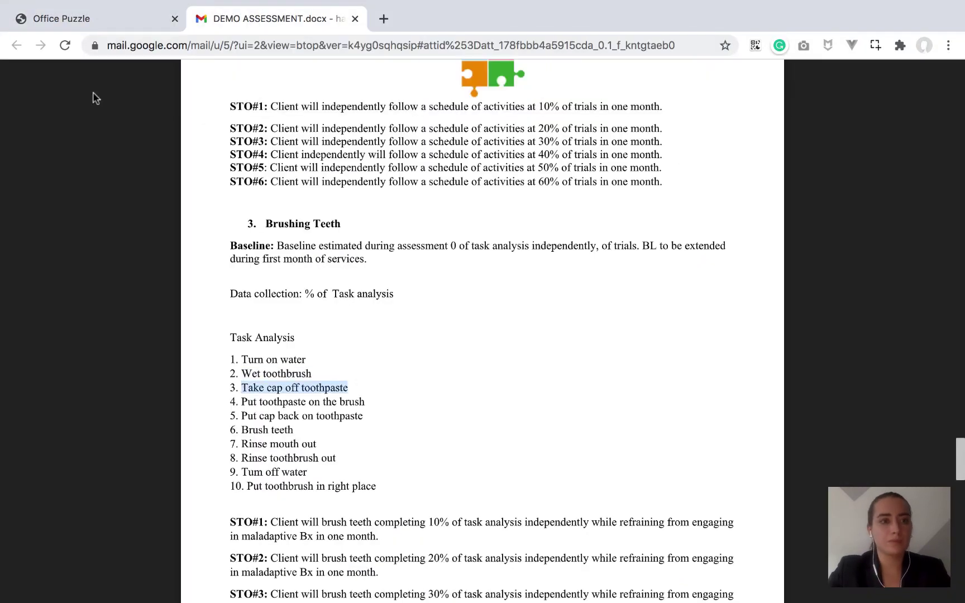
pyautogui.press('super+c')
pyautogui.click(84, 19)
pyautogui.tripleClick(391, 325)
pyautogui.press('super+v')
# Copy Put toothpaste on the brush from the assessment and add it as task 4 of Brushing Teeth
pyautogui.click(279, 20)
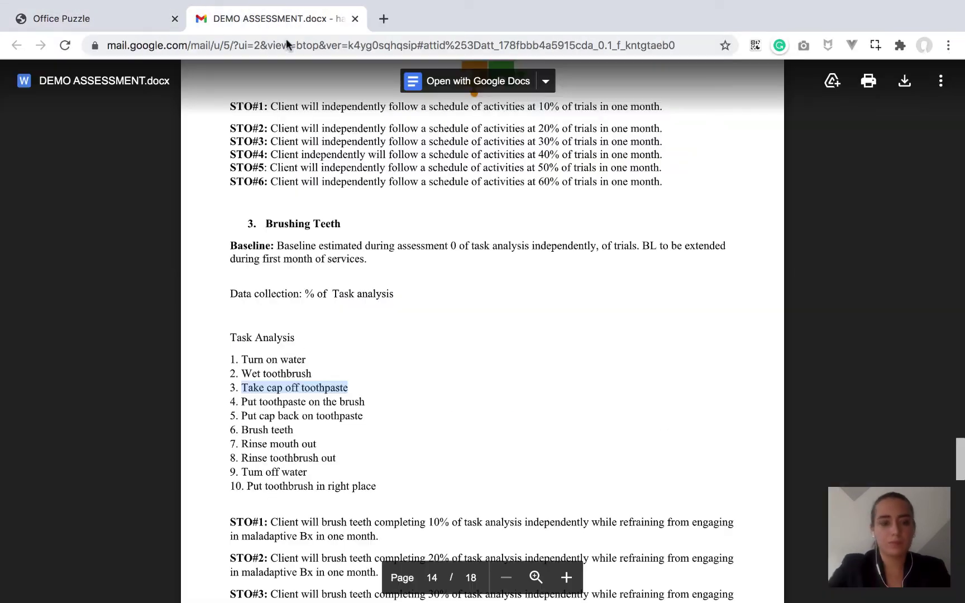
pyautogui.moveTo(241, 402); pyautogui.dragTo(364, 402)
pyautogui.press('super+c')
pyautogui.click(84, 18)
pyautogui.click(418, 360)
pyautogui.press('super+v')
# Copy Put cap back on toothpaste from the assessment and add it as task 5 of Brushing Teeth
pyautogui.click(268, 18)
pyautogui.click(253, 418)
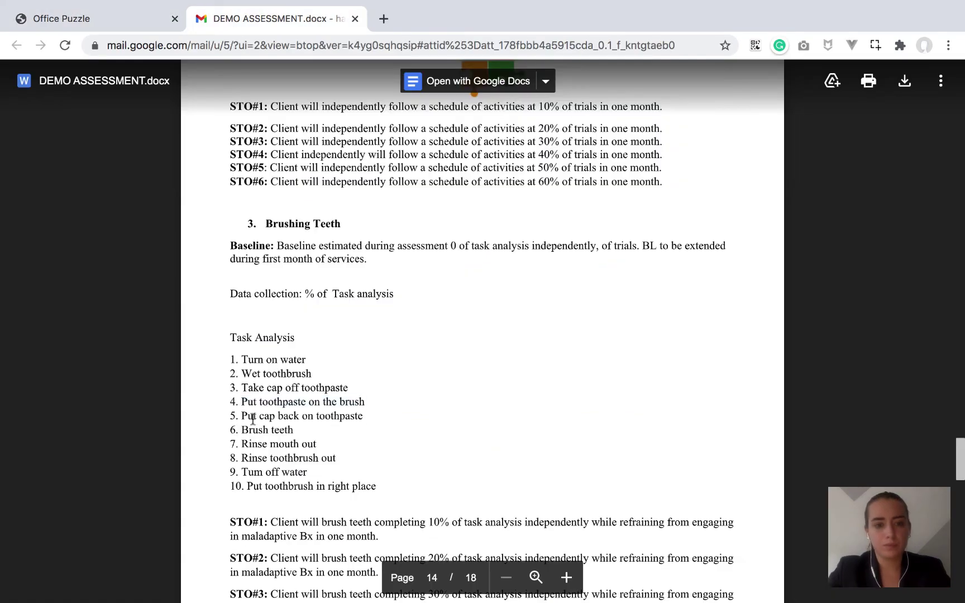
pyautogui.moveTo(241, 415); pyautogui.dragTo(363, 416)
pyautogui.press('super+c')
pyautogui.click(84, 18)
pyautogui.click(419, 392)
pyautogui.press('super+v')
# Copy Brush teeth from the assessment's task analysis and add it as task 6
pyautogui.click(268, 19)
pyautogui.moveTo(242, 429)
pyautogui.mouseDown()
pyautogui.moveTo(293, 429)
pyautogui.moveTo(316, 444)
pyautogui.mouseUp()
pyautogui.press('super+c')
pyautogui.click(84, 18)
pyautogui.click(349, 422)
pyautogui.press('super+v')
# Copy Rinse mouth out from the assessment's task analysis and enter it as task 7
pyautogui.click(268, 18)
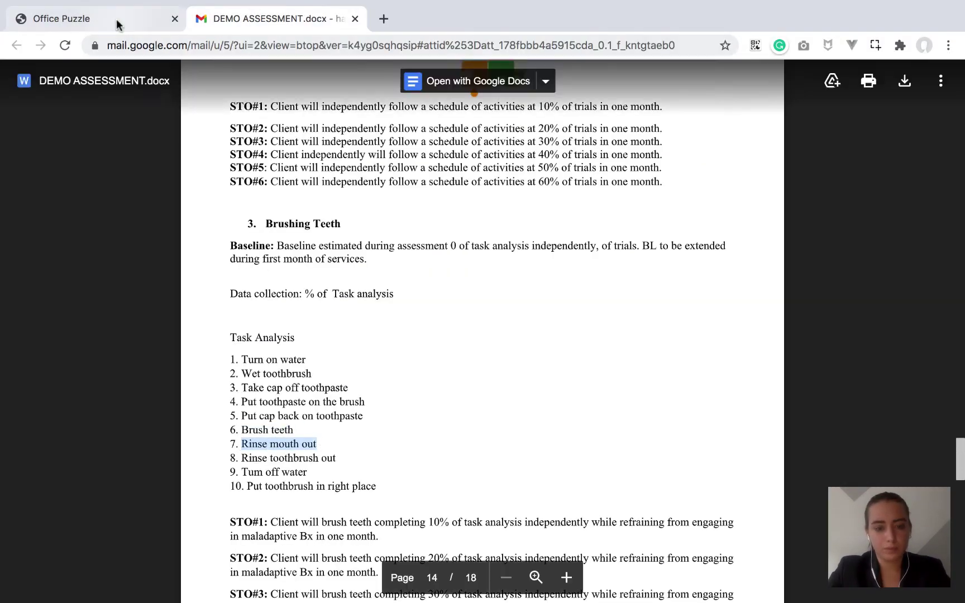
pyautogui.press('super+c')
pyautogui.click(116, 18)
pyautogui.click(389, 459)
pyautogui.press('super+v')
# Add task 8 named Rinse toothbrush out, copied from the assessment, and create two more task rows below it
pyautogui.click(268, 18)
pyautogui.moveTo(242, 457); pyautogui.dragTo(335, 457)
pyautogui.press('super+c')
pyautogui.click(84, 43)
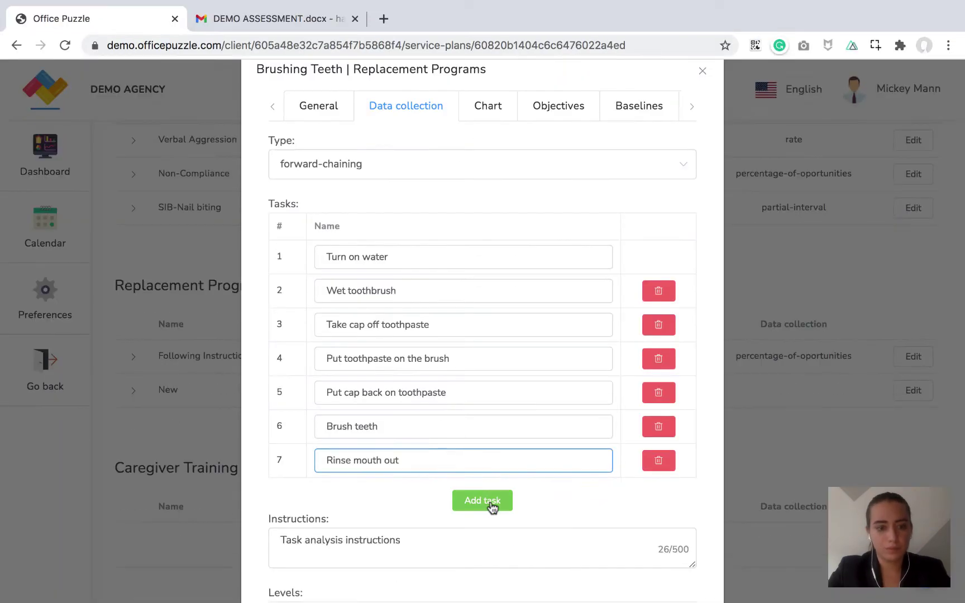
pyautogui.click(492, 504)
pyautogui.scroll(-2, 483, 497)
pyautogui.click(425, 379)
pyautogui.press('super+v')
pyautogui.click(482, 418)
pyautogui.click(482, 451)
# Copy the last two steps from the assessment and name task 9 Turn off water and task 10 Put toothbrush in right place
pyautogui.click(268, 18)
pyautogui.moveTo(242, 472); pyautogui.dragTo(378, 486)
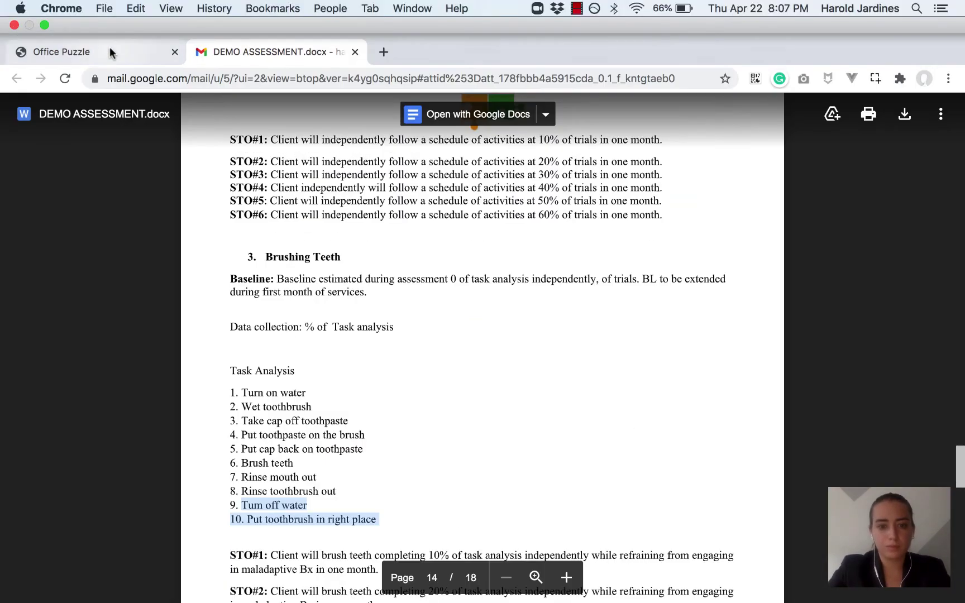
pyautogui.click(111, 53)
pyautogui.click(392, 418)
pyautogui.press('super+v')
pyautogui.press('BackSpace')
pyautogui.moveTo(392, 412); pyautogui.dragTo(528, 409)
pyautogui.press('super+x')
pyautogui.click(405, 445)
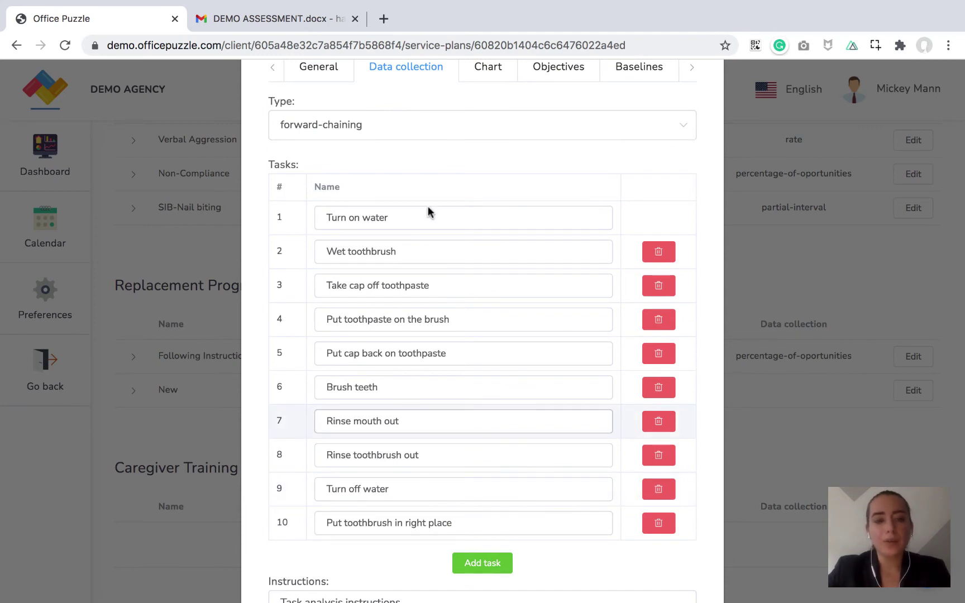
# Check the task analysis instructions and response levels of Brushing Teeth, and save the item's updates
pyautogui.scroll(-3, 420, 457)
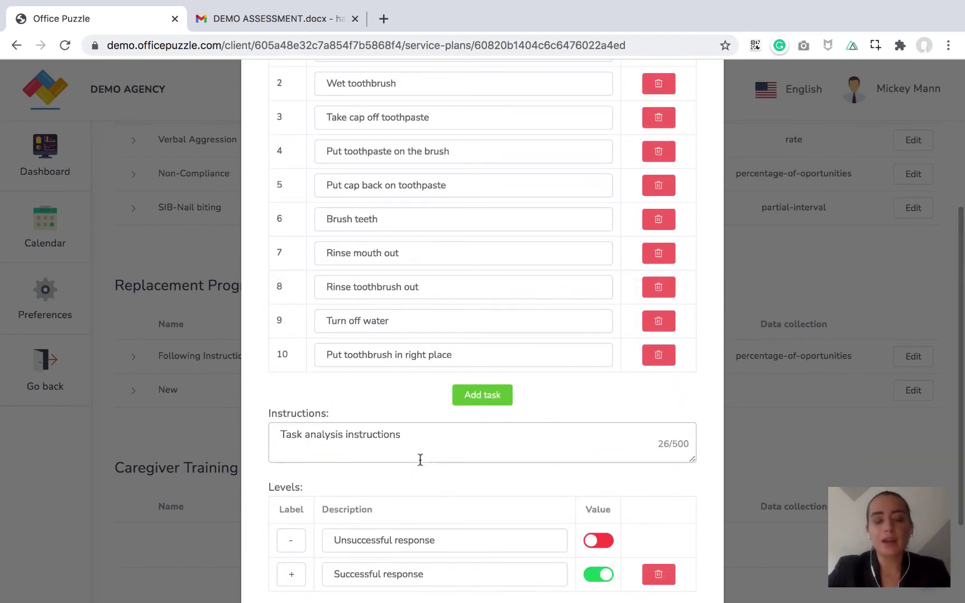
pyautogui.scroll(-2, 419, 459)
pyautogui.scroll(-1, 420, 457)
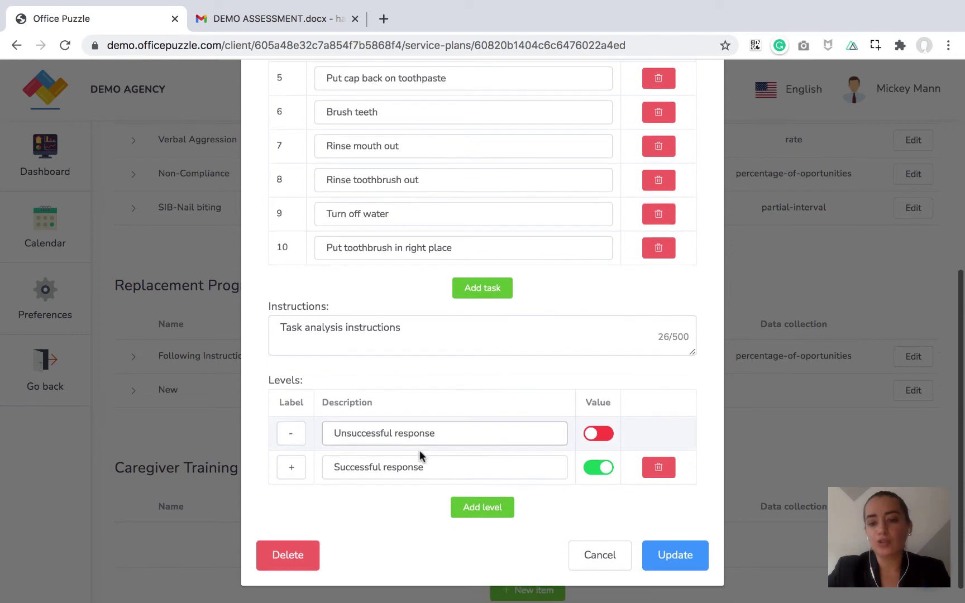
pyautogui.click(681, 561)
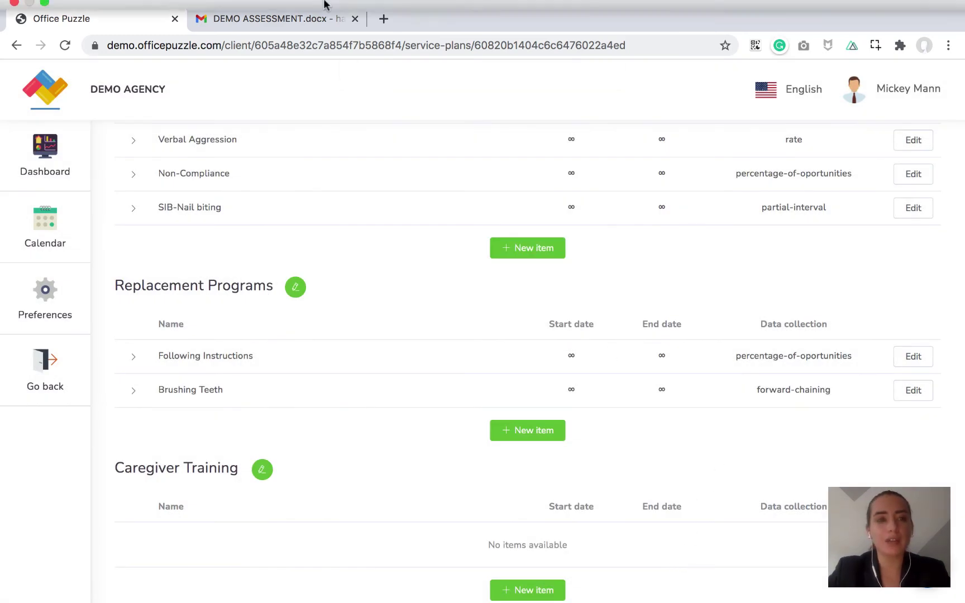
# Review the Brushing Teeth goal in DEMO ASSESSMENT.docx and the data collection types of the behaviors and programs in the Office Puzzle service plan
pyautogui.click(288, 49)
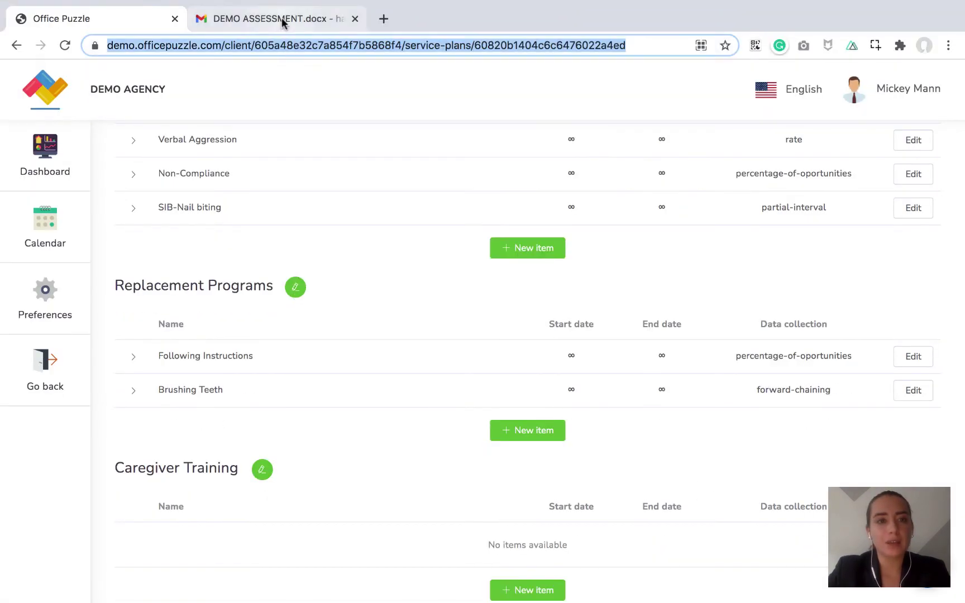
pyautogui.click(283, 21)
pyautogui.scroll(-3, 411, 441)
pyautogui.scroll(5, 411, 441)
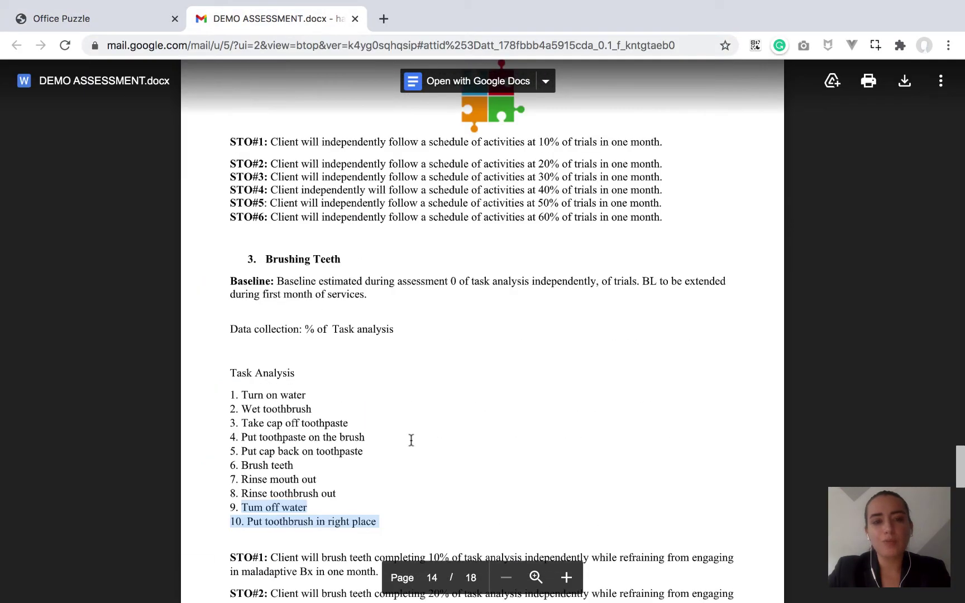
pyautogui.click(129, 21)
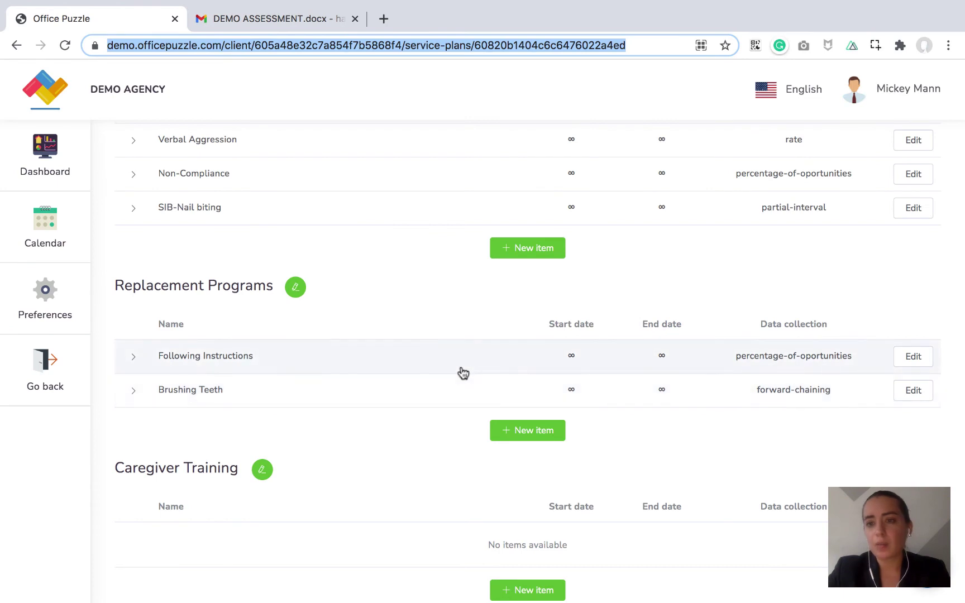
pyautogui.scroll(3, 460, 370)
pyautogui.scroll(-1, 463, 373)
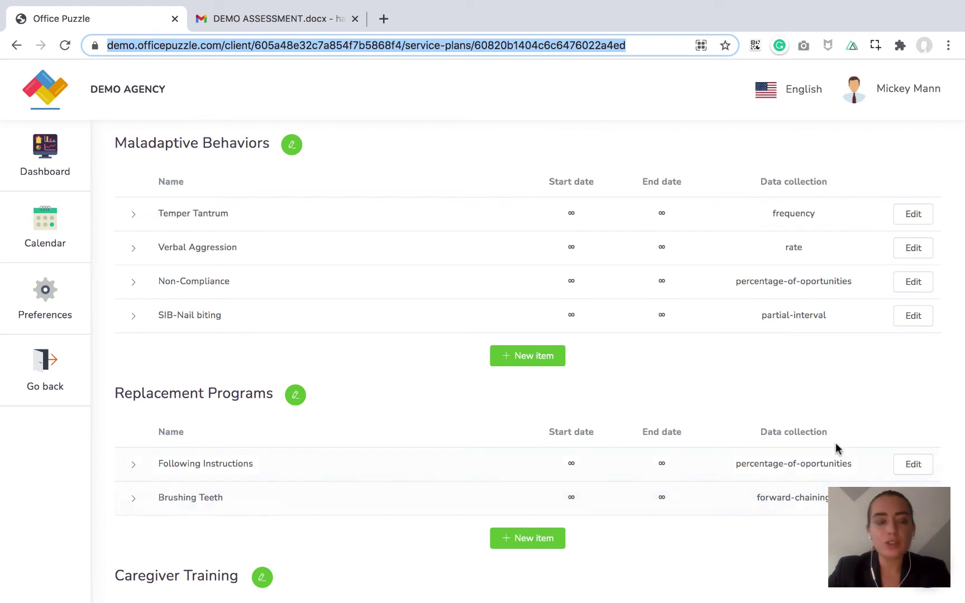
pyautogui.scroll(1, 835, 442)
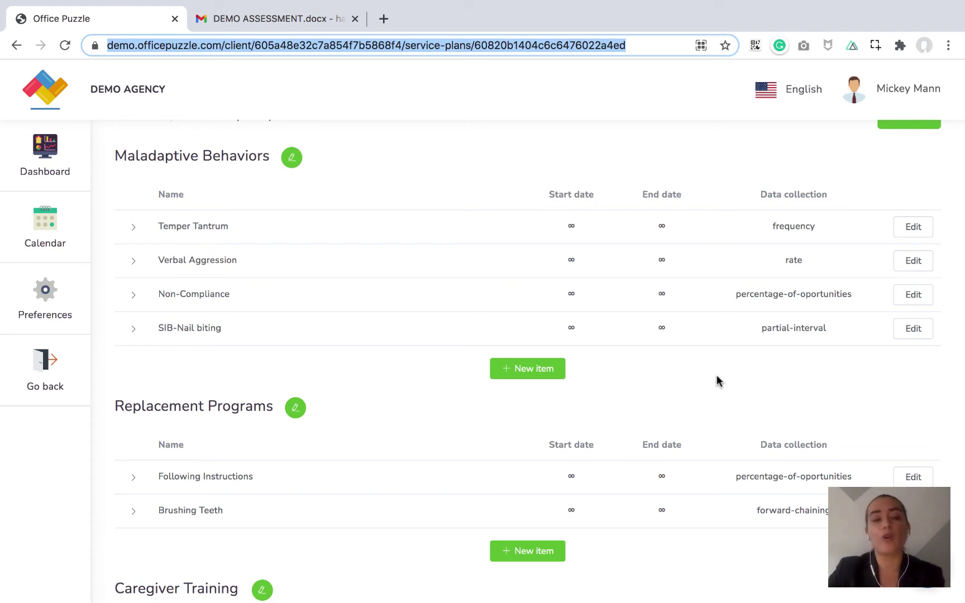
pyautogui.scroll(-1, 717, 376)
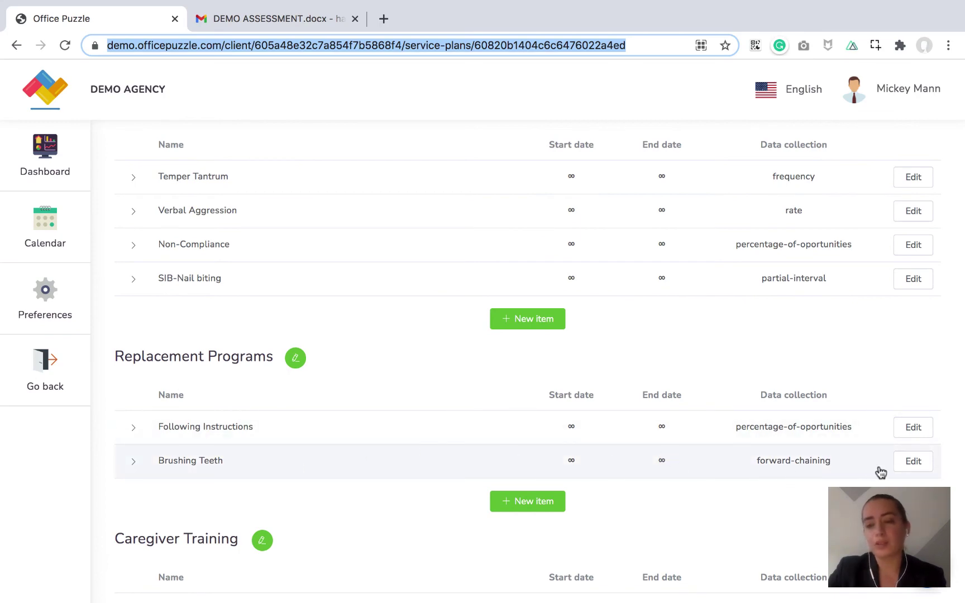
# Open the data collection settings of Brushing Teeth and change the description of the + level to Independent
pyautogui.click(907, 462)
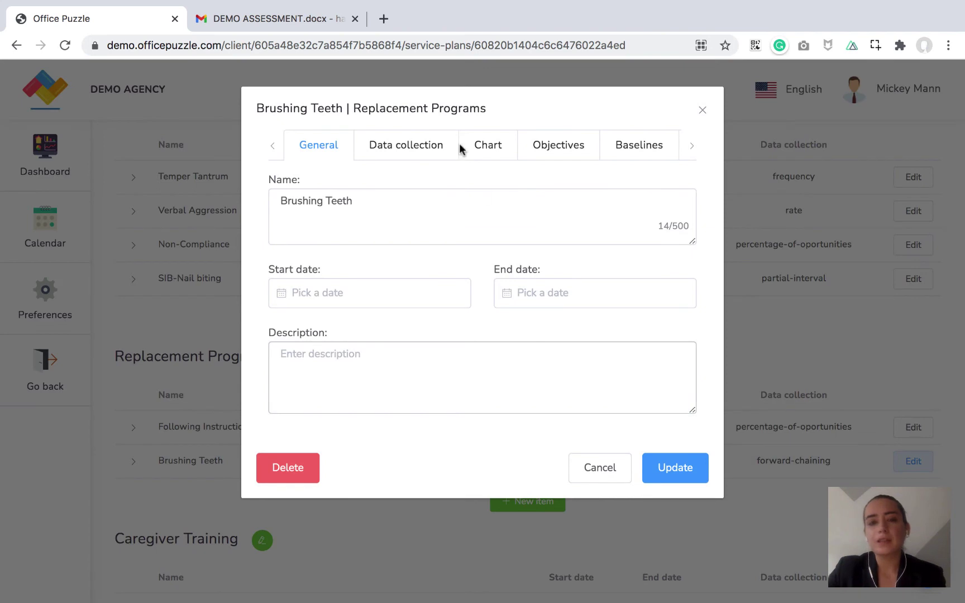
pyautogui.click(420, 146)
pyautogui.scroll(-2, 398, 313)
pyautogui.scroll(-5, 397, 346)
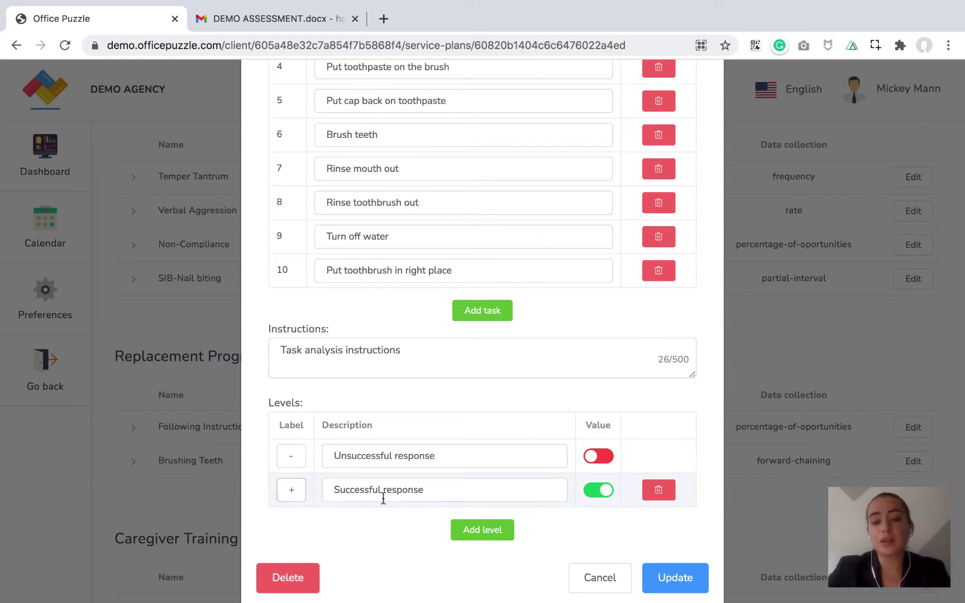
pyautogui.click(422, 490)
pyautogui.press('BackSpace')
pyautogui.press('BackSpace')
pyautogui.press('BackSpace')
pyautogui.press('BackSpace')
pyautogui.press('BackSpace')
pyautogui.press('BackSpace')
pyautogui.press('BackSpace')
pyautogui.press('BackSpace')
pyautogui.press('BackSpace')
pyautogui.press('BackSpace')
pyautogui.press('BackSpace')
pyautogui.press('BackSpace')
pyautogui.press('BackSpace')
pyautogui.press('BackSpace')
pyautogui.press('BackSpace')
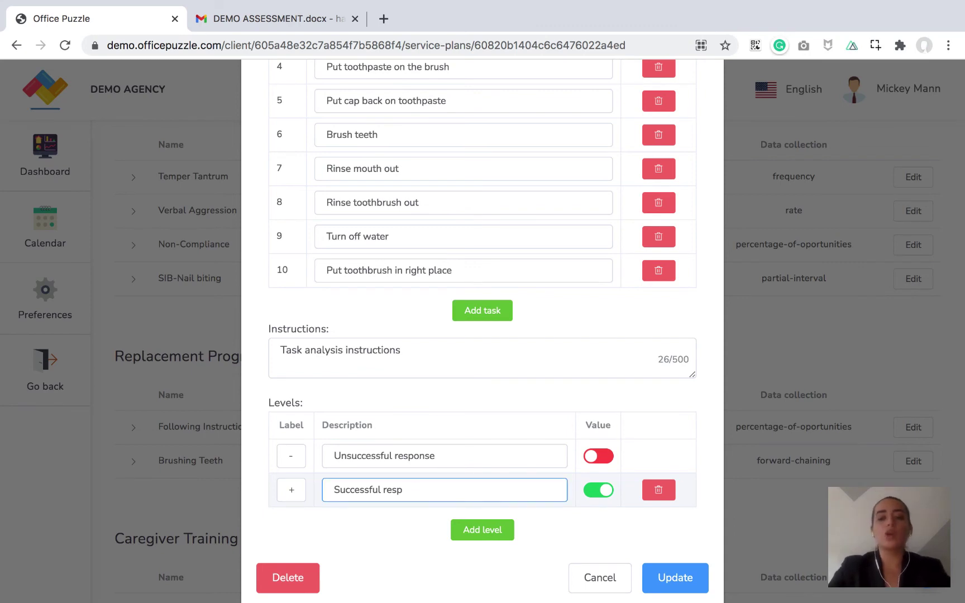
pyautogui.press('BackSpace')
pyautogui.press('BackSpace')
pyautogui.press('BackSpace')
pyautogui.press('BackSpace')
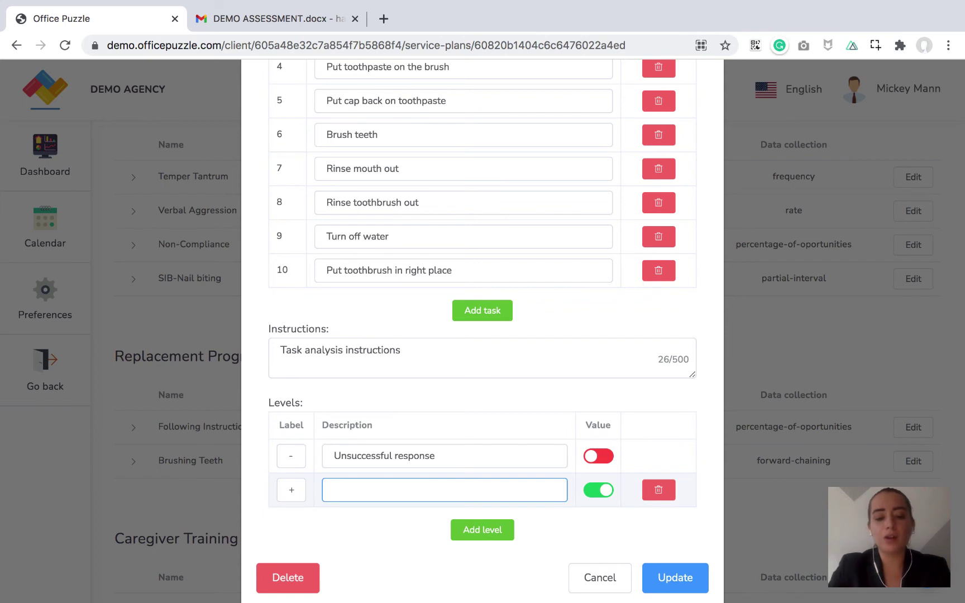
pyautogui.write('Inde')
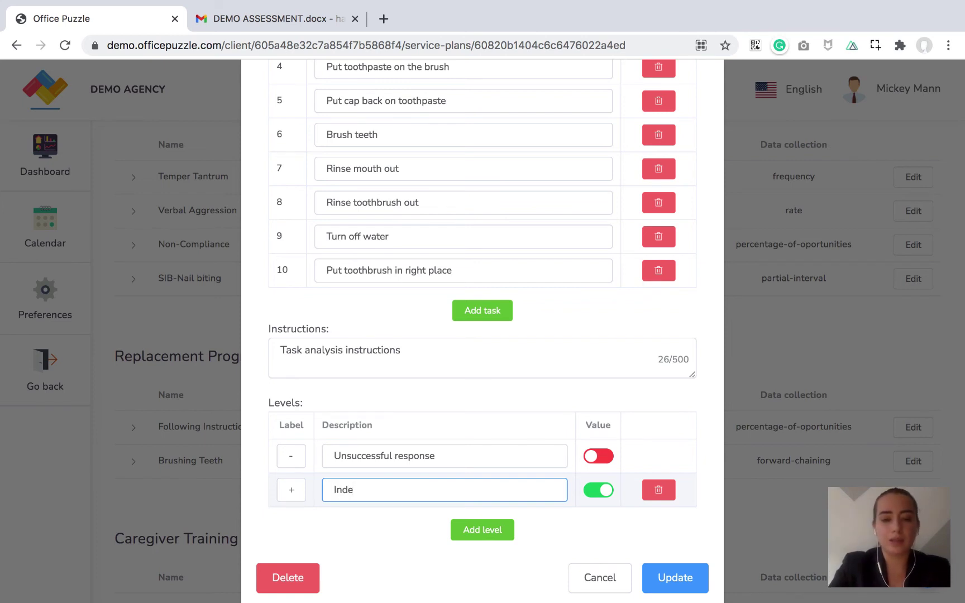
pyautogui.write('pendent')
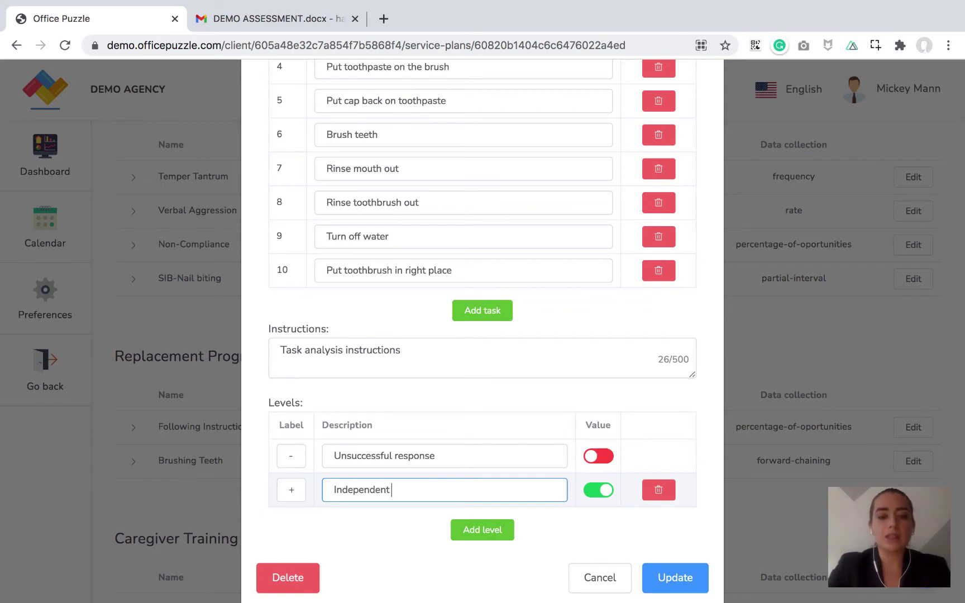
# Change the label of the unsuccessful response level to V and its description to Verbal prompt
pyautogui.click(295, 456)
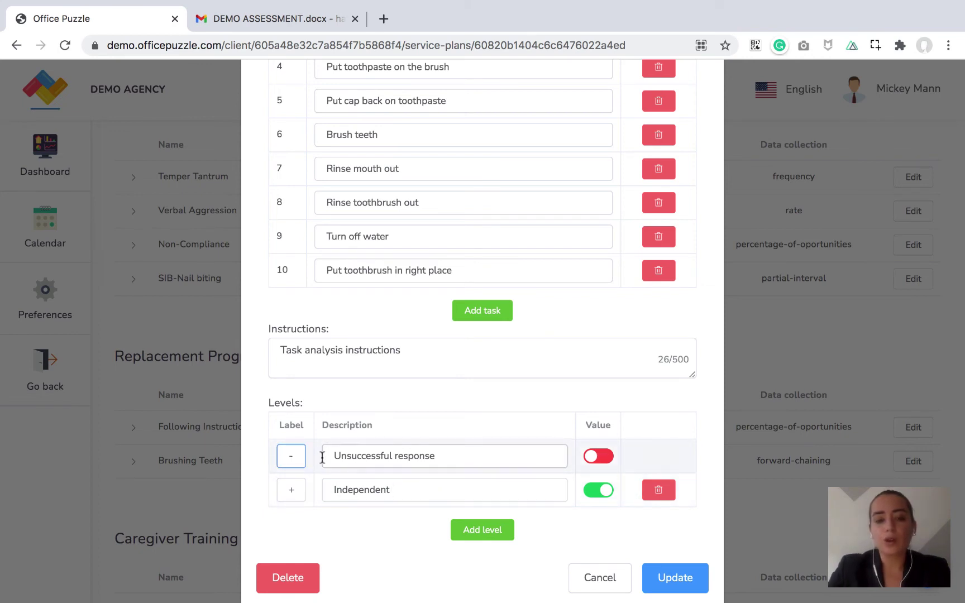
pyautogui.press('BackSpace')
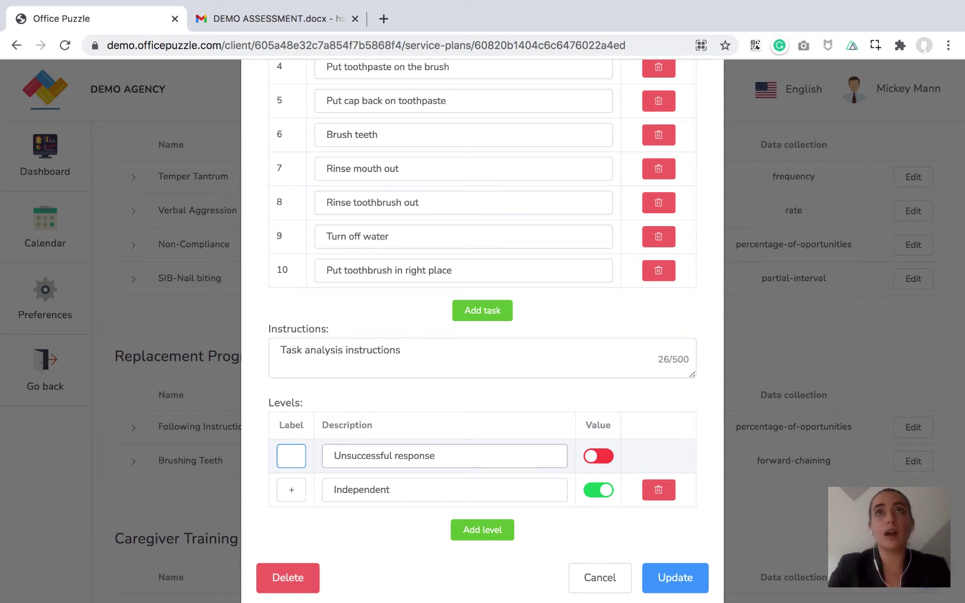
pyautogui.write('V')
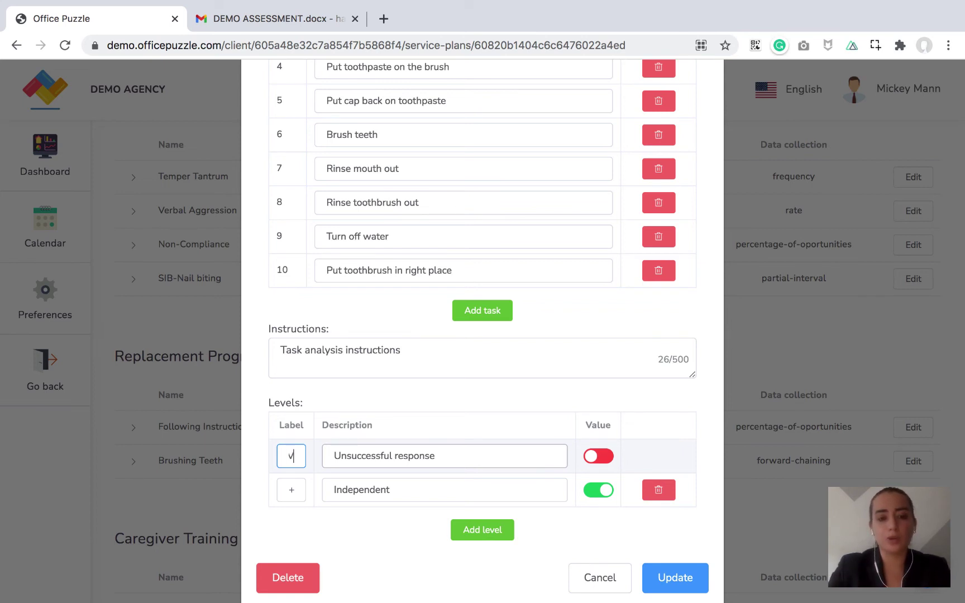
pyautogui.moveTo(442, 457); pyautogui.dragTo(320, 462)
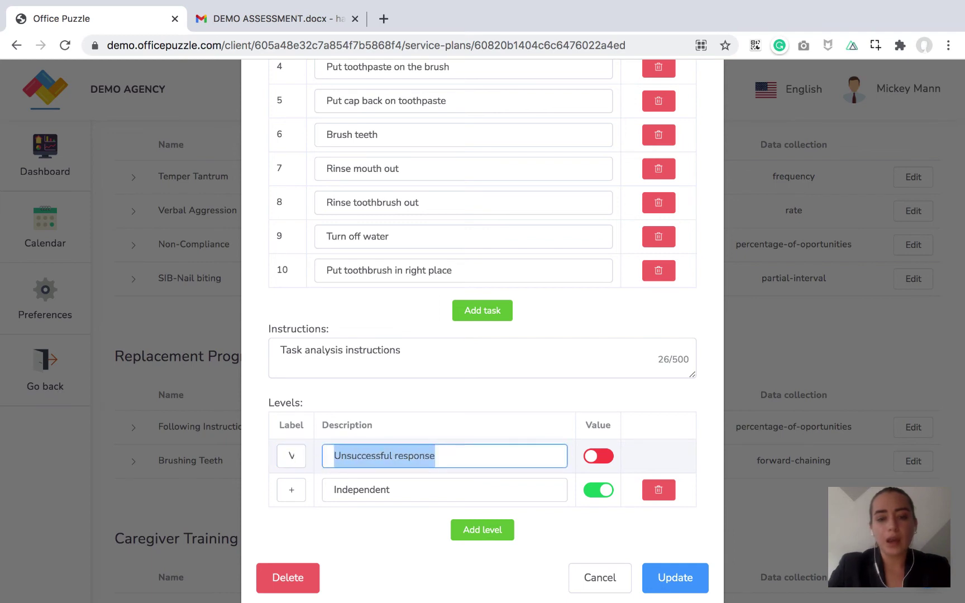
pyautogui.press('BackSpace')
pyautogui.write('Verbal ')
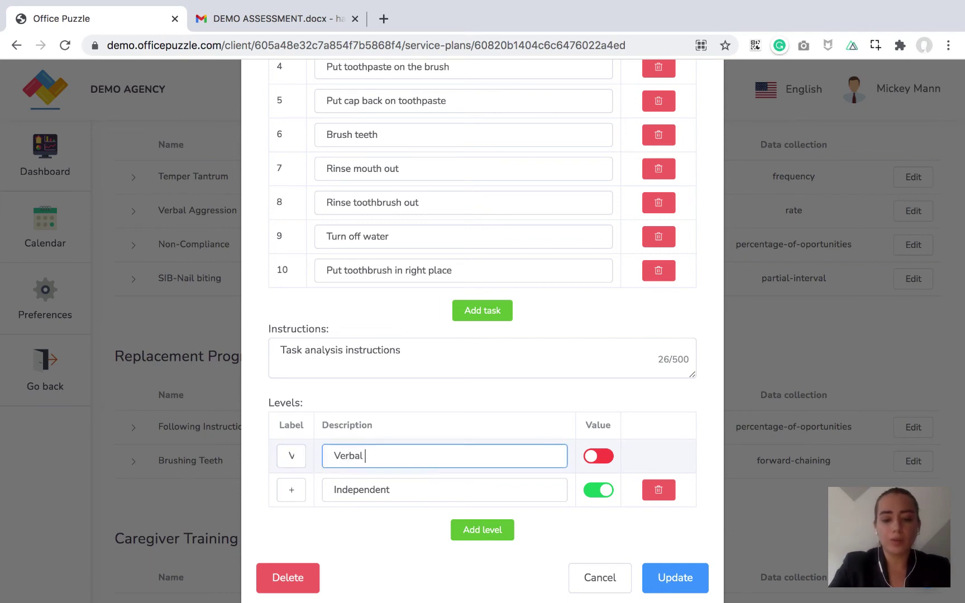
pyautogui.write('prompt')
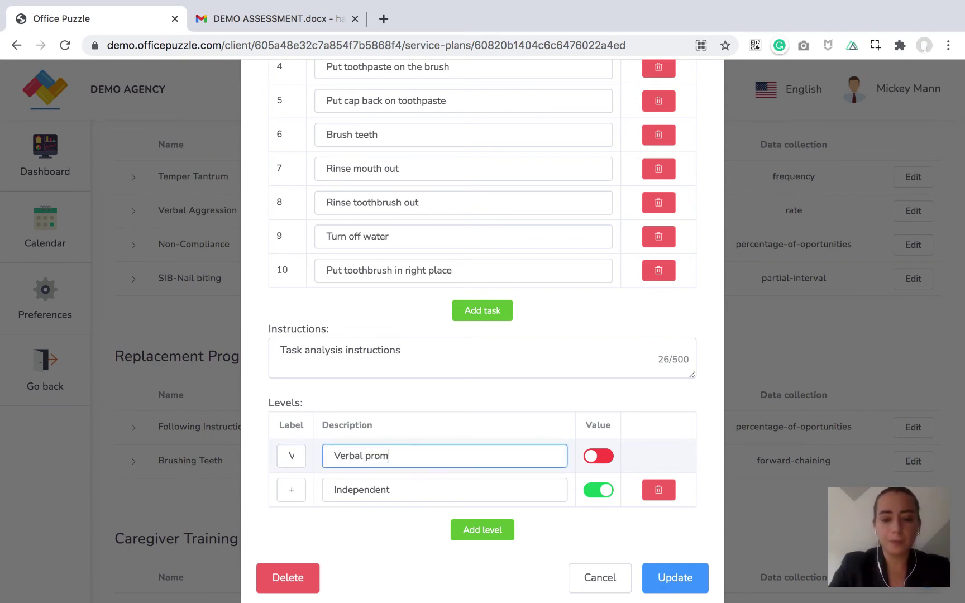
# Add a third response level to Brushing Teeth with label P and description Physical prompt
pyautogui.click(476, 530)
pyautogui.click(295, 525)
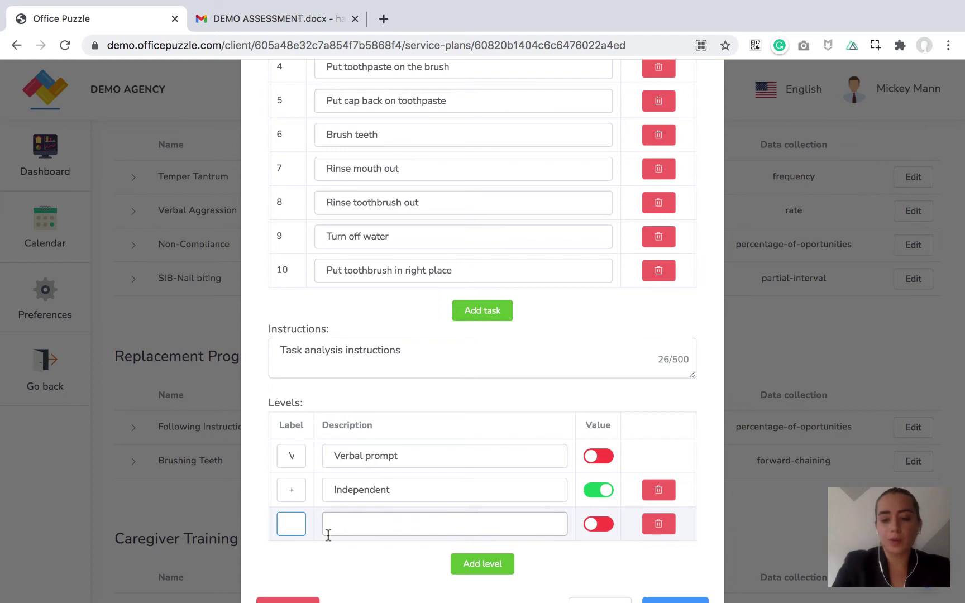
pyautogui.write('P')
pyautogui.click(353, 525)
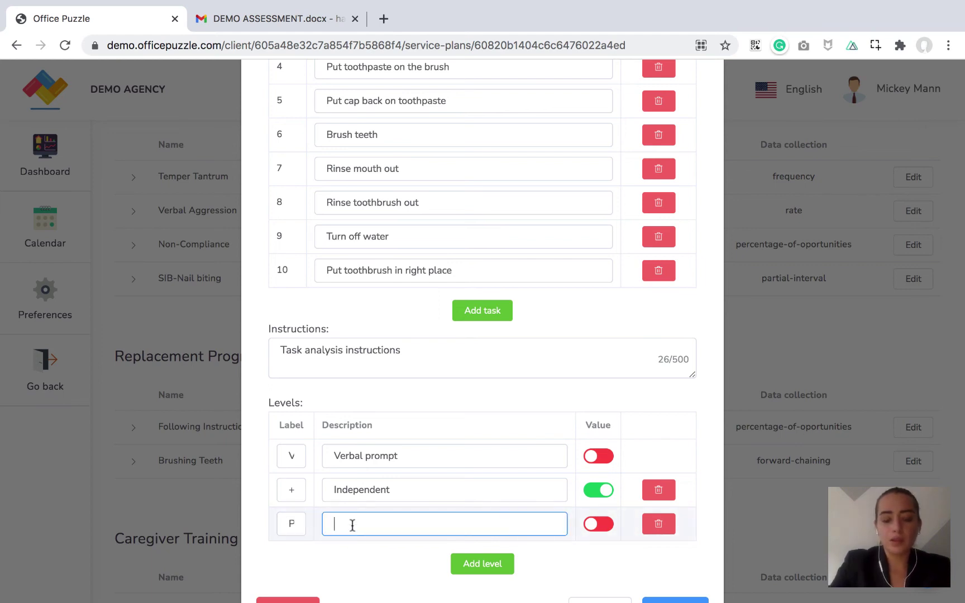
pyautogui.write('Physical')
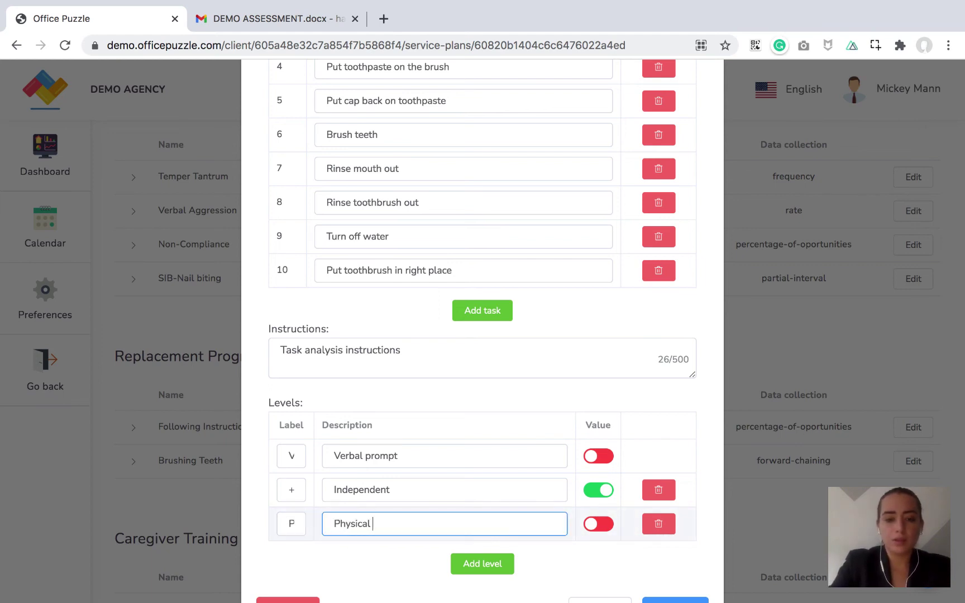
pyautogui.write(' Prompt')
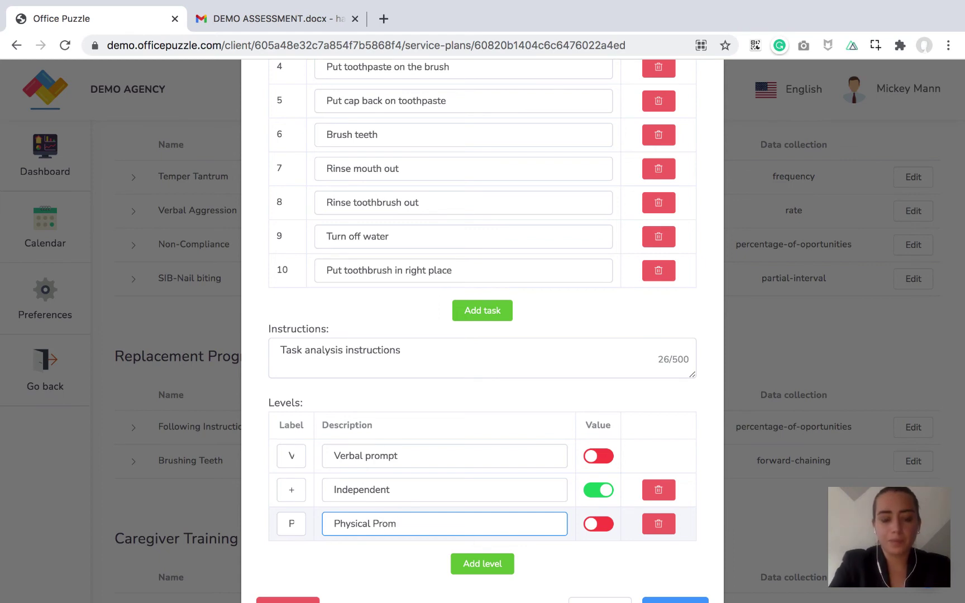
pyautogui.click(376, 524)
pyautogui.press('BackSpace')
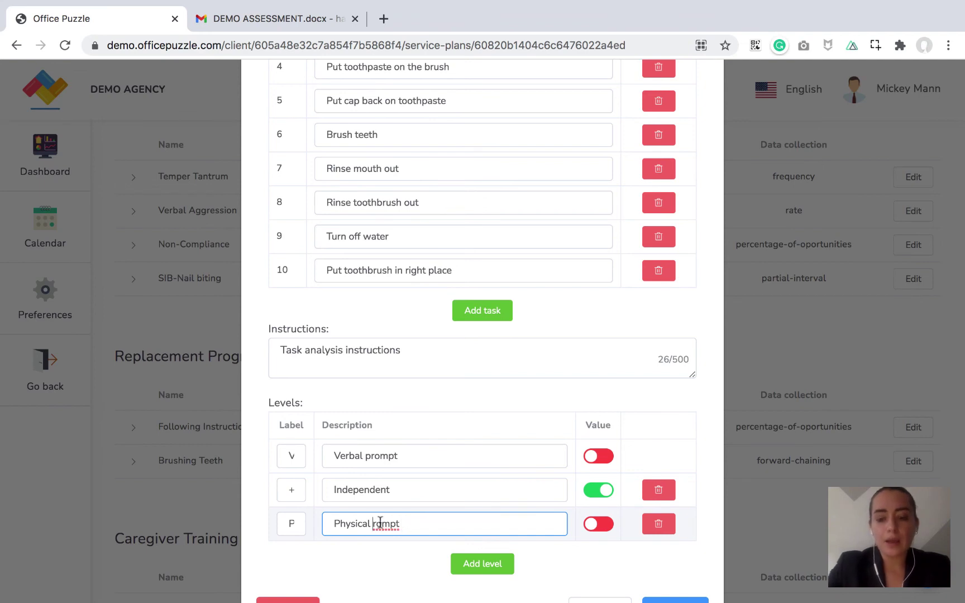
pyautogui.write('p')
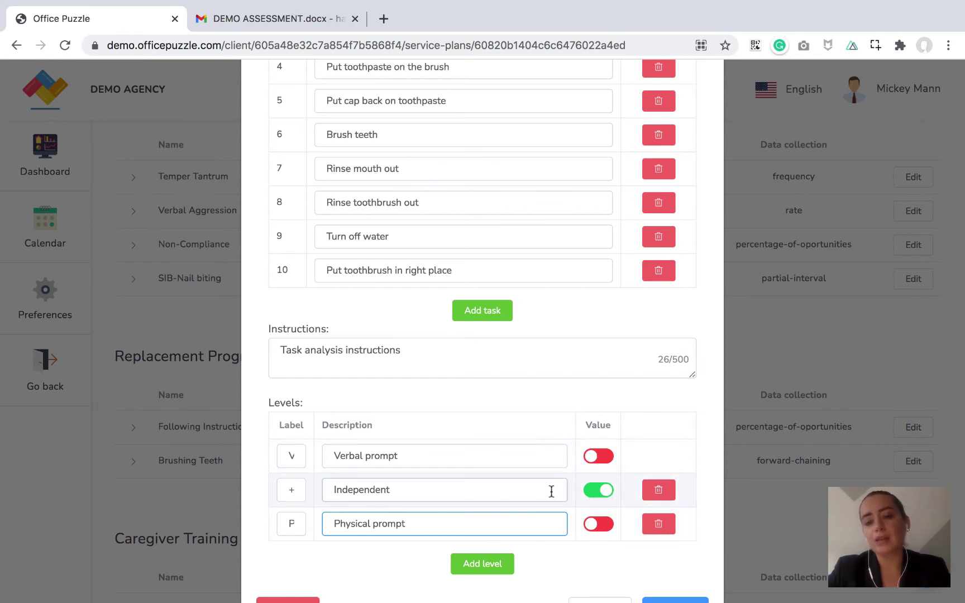
# Set the label of the Independent level to I and review the labels and descriptions of the Brushing Teeth levels
pyautogui.click(297, 489)
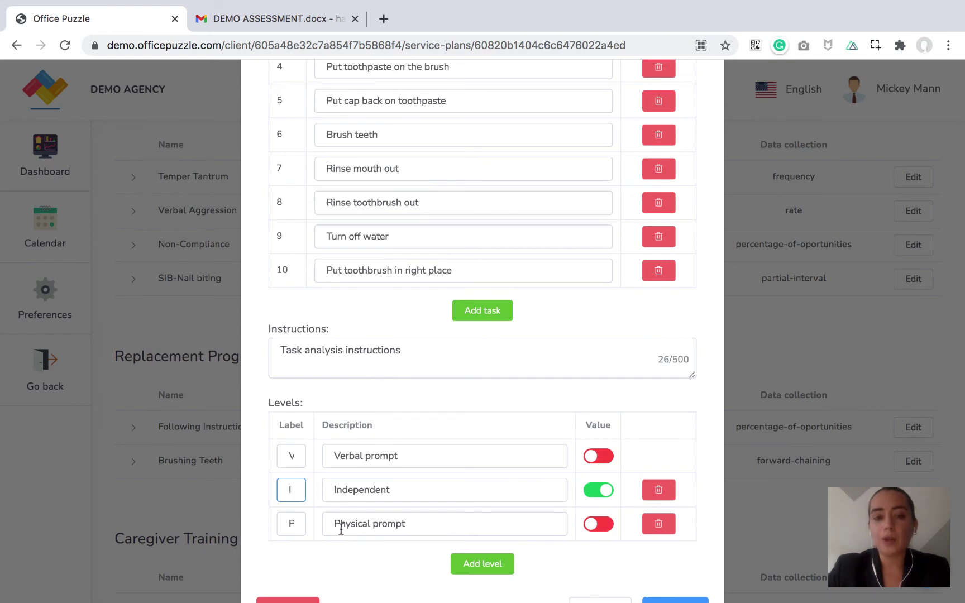
pyautogui.click(302, 402)
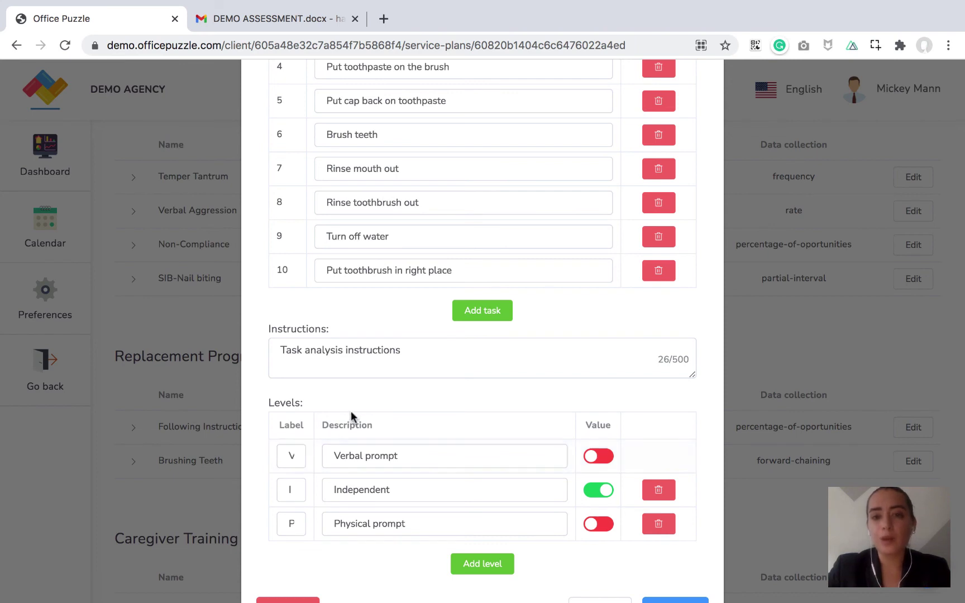
pyautogui.scroll(-1, 351, 416)
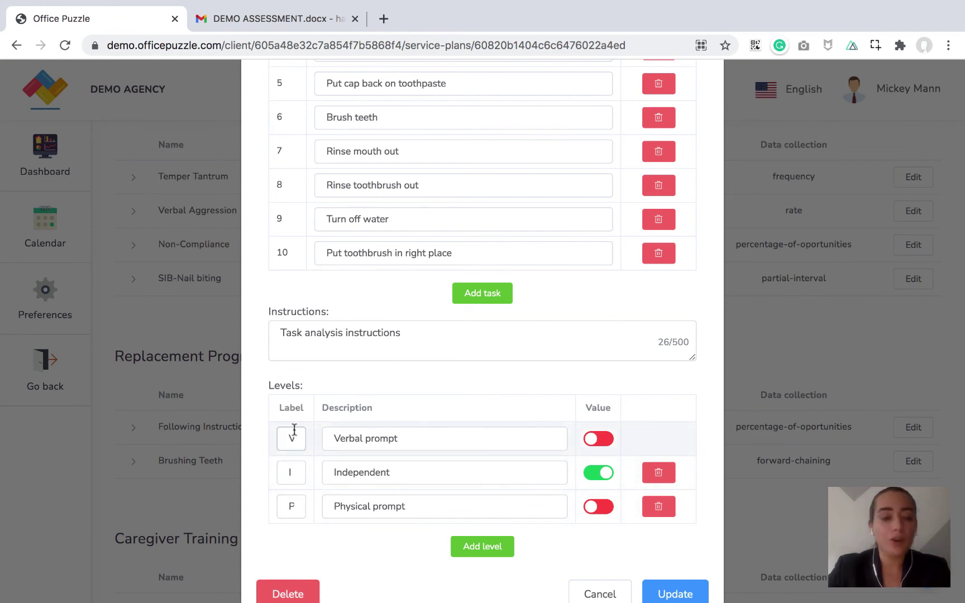
pyautogui.click(297, 507)
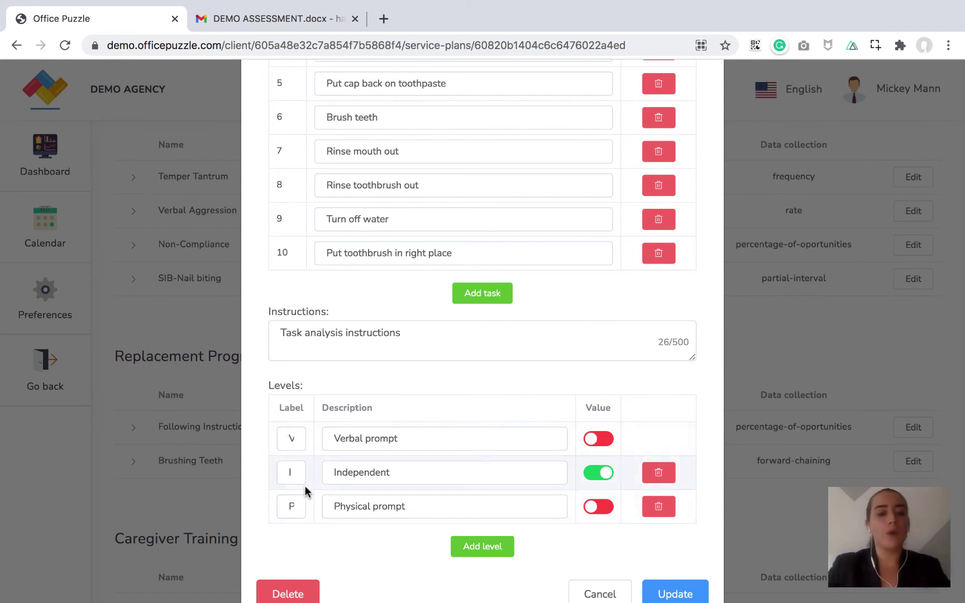
pyautogui.click(397, 470)
pyautogui.scroll(-1, 402, 470)
pyautogui.scroll(-1, 401, 467)
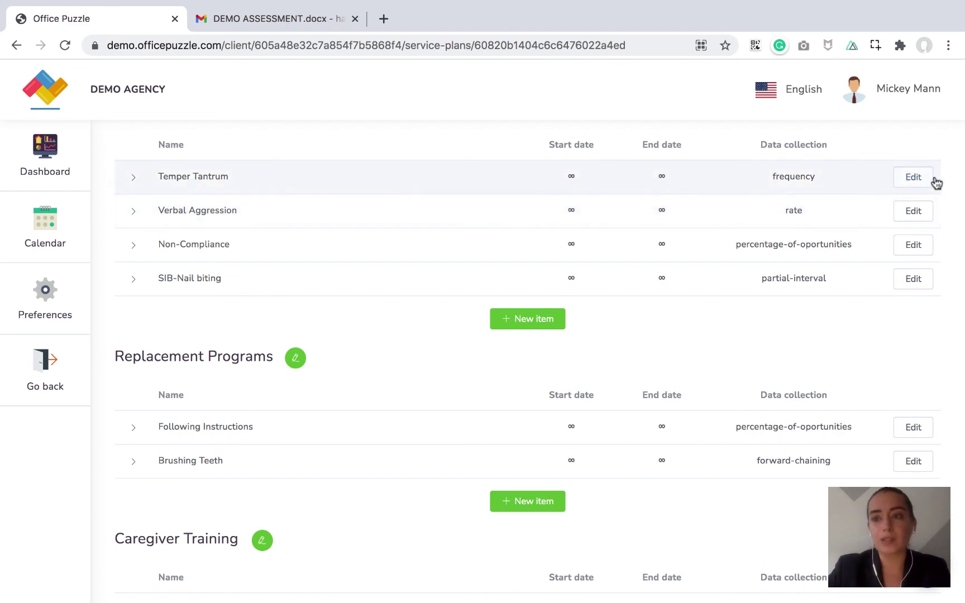
# Open the data collection settings of the Temper Tantrum behavior and change the label of its Occurrence of event level to 1
pyautogui.click(913, 178)
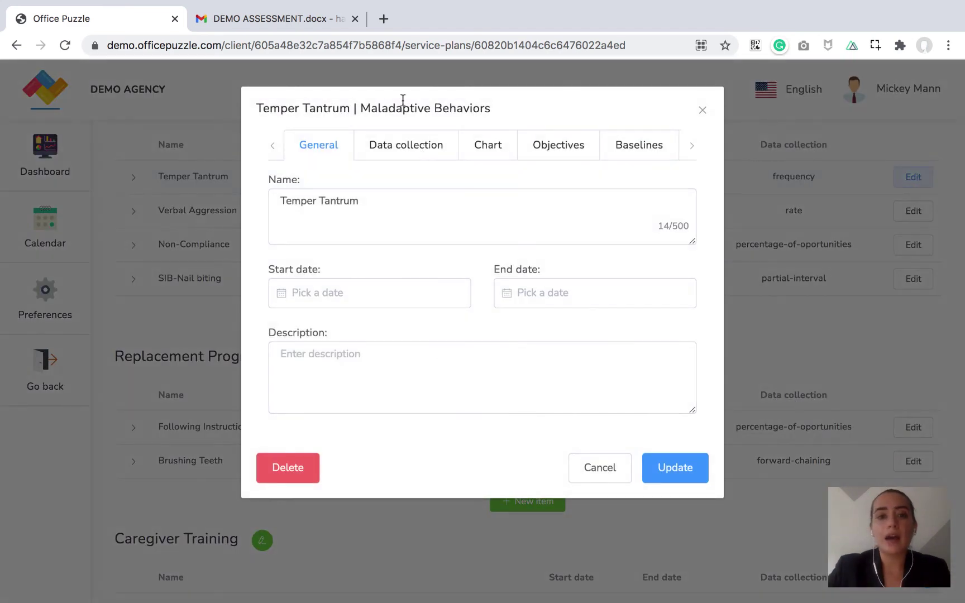
pyautogui.click(406, 154)
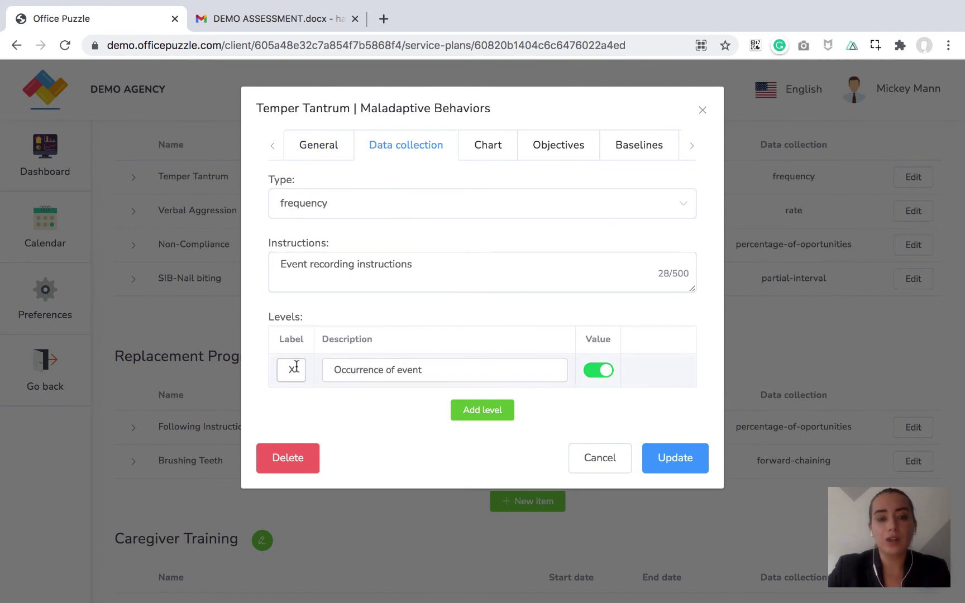
pyautogui.click(344, 370)
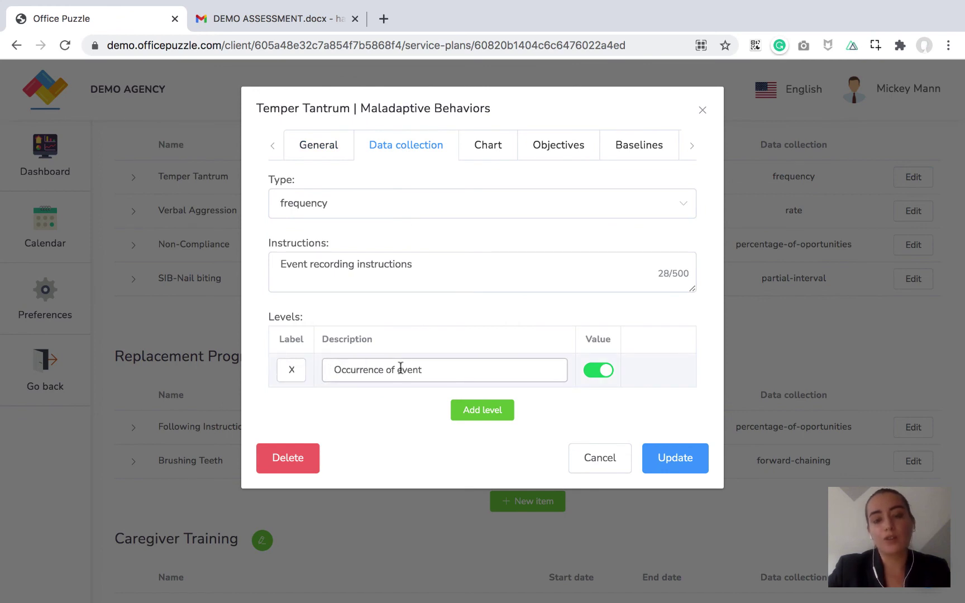
pyautogui.click(296, 370)
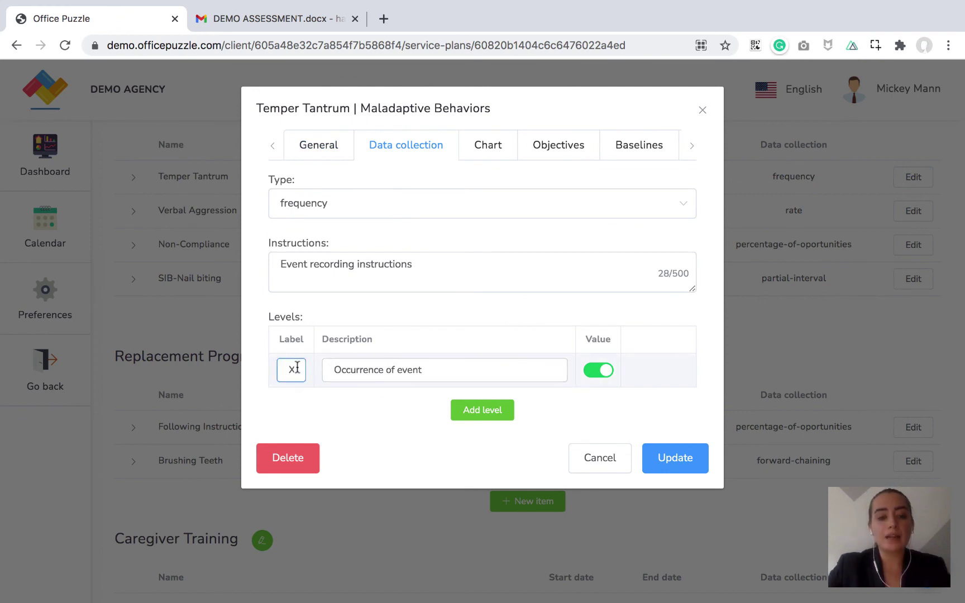
pyautogui.press('BackSpace')
pyautogui.write('1')
# Add two more levels to Temper Tantrum and label them 2 and 3
pyautogui.click(480, 410)
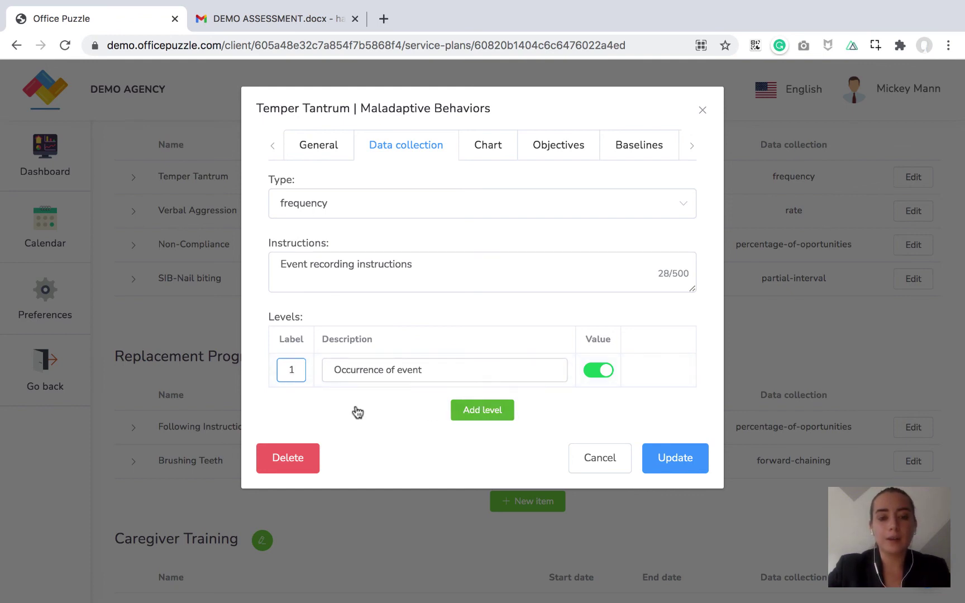
pyautogui.click(295, 400)
pyautogui.write('2')
pyautogui.click(481, 444)
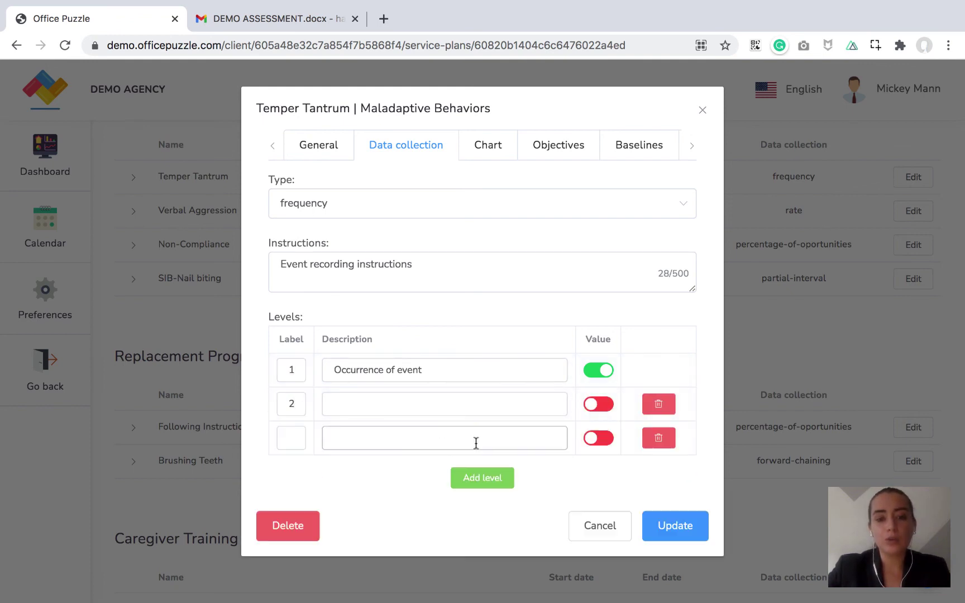
pyautogui.click(292, 440)
pyautogui.write('3')
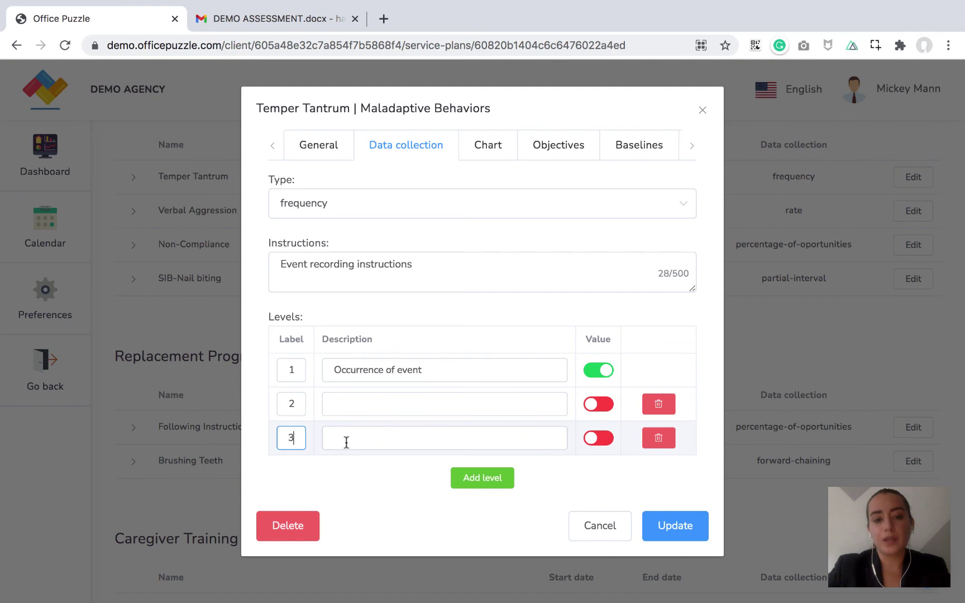
# Clear the description of Temper Tantrum's first level and switch on the value of levels 2 and 3
pyautogui.doubleClick(437, 368)
pyautogui.moveTo(438, 368); pyautogui.dragTo(316, 369)
pyautogui.press('BackSpace')
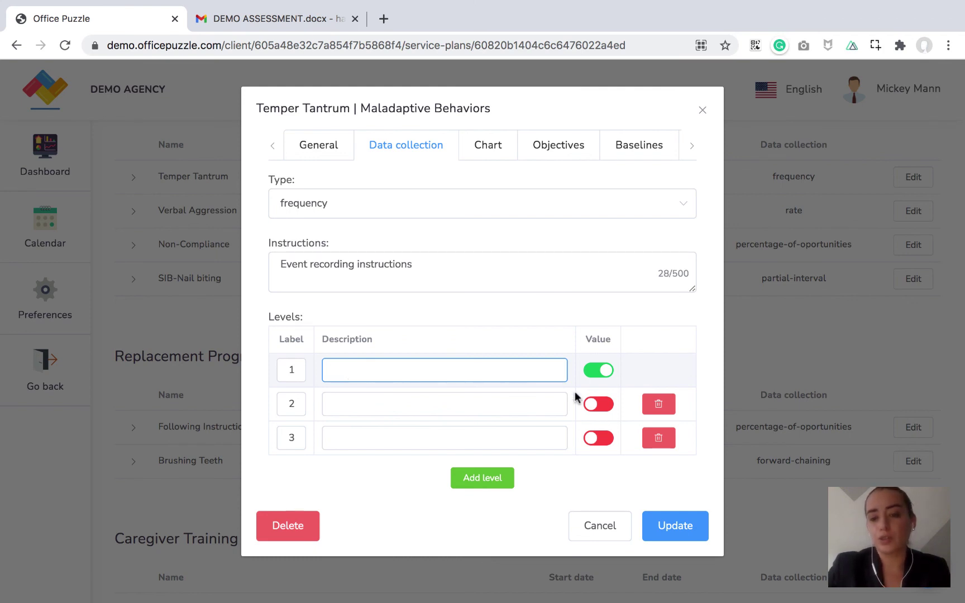
pyautogui.click(598, 404)
pyautogui.click(598, 438)
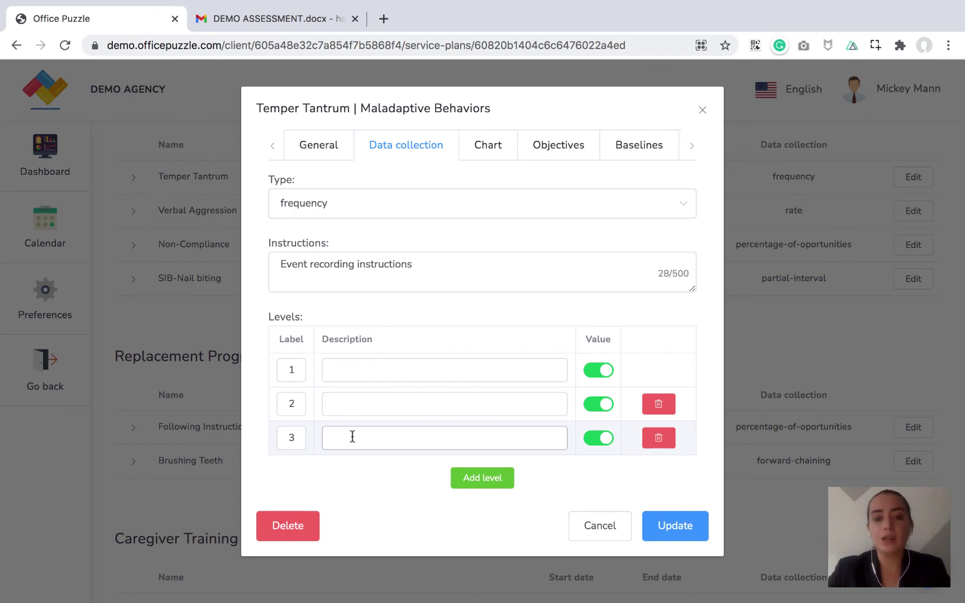
# Enter Level 1 as the description of Temper Tantrum's first level
pyautogui.click(343, 372)
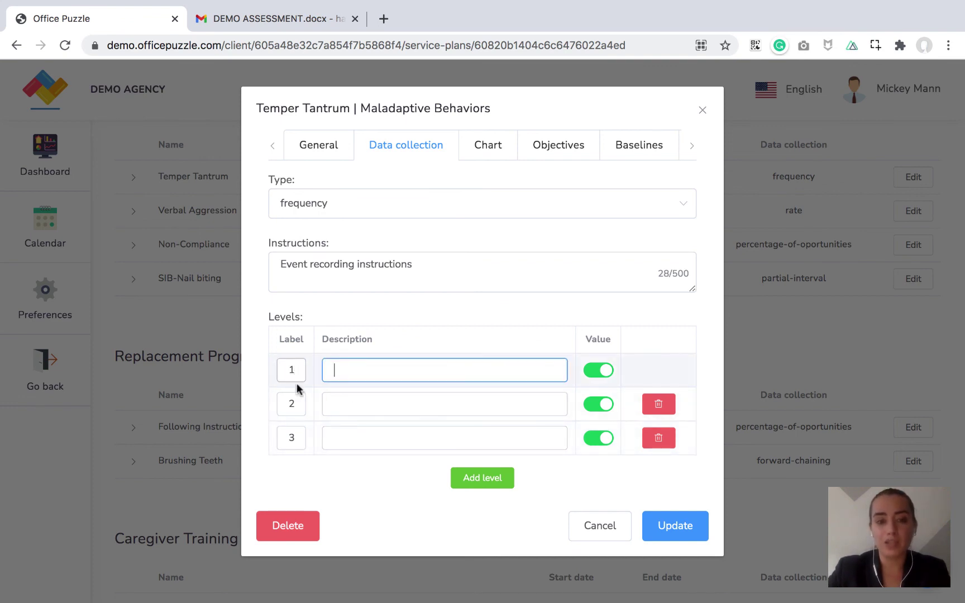
pyautogui.write('Lev')
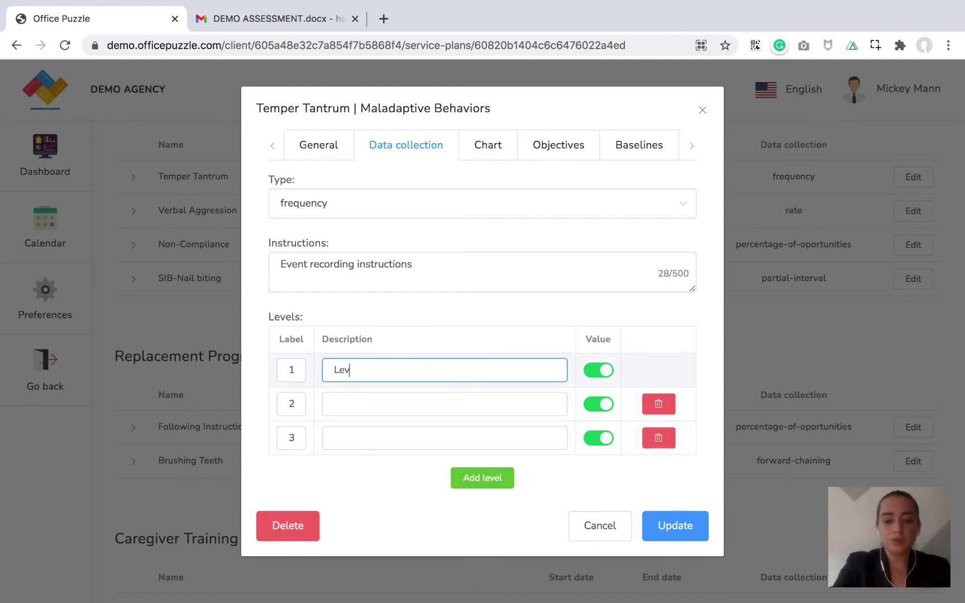
pyautogui.write('el 1')
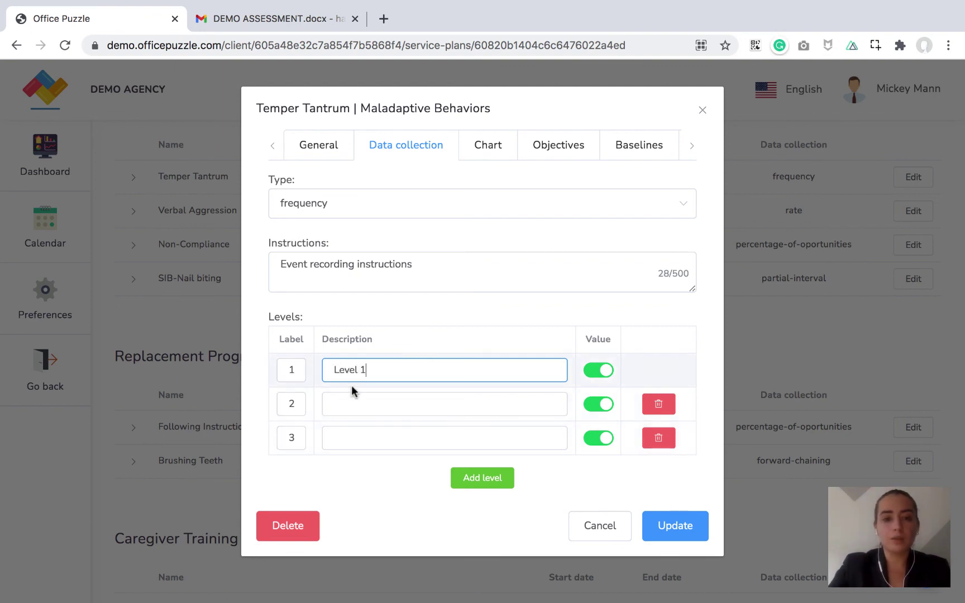
# Enter Level 2 and Level 3 as the descriptions of Temper Tantrum's second and third levels and save the behavior
pyautogui.click(353, 397)
pyautogui.write('L')
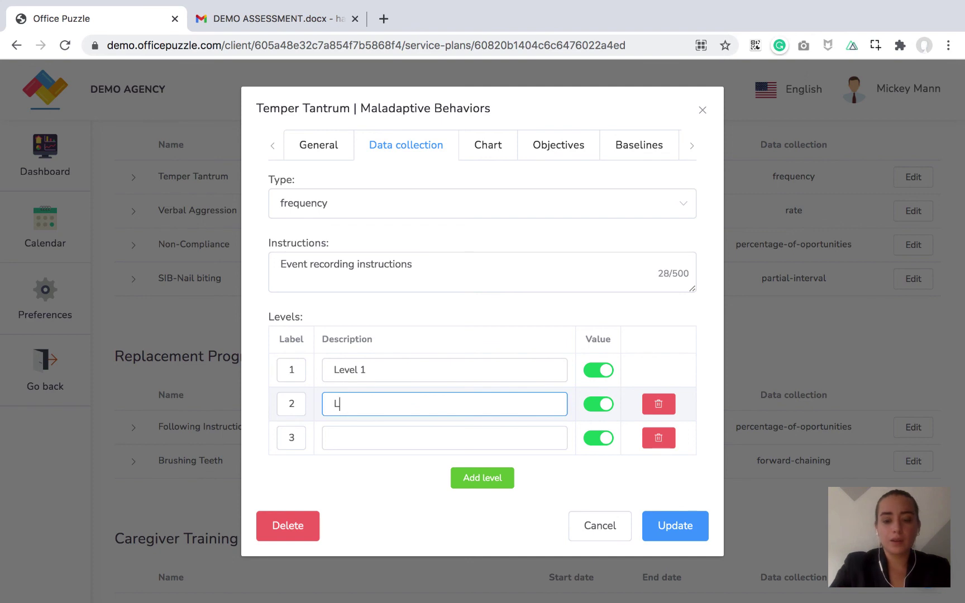
pyautogui.write('evel 2')
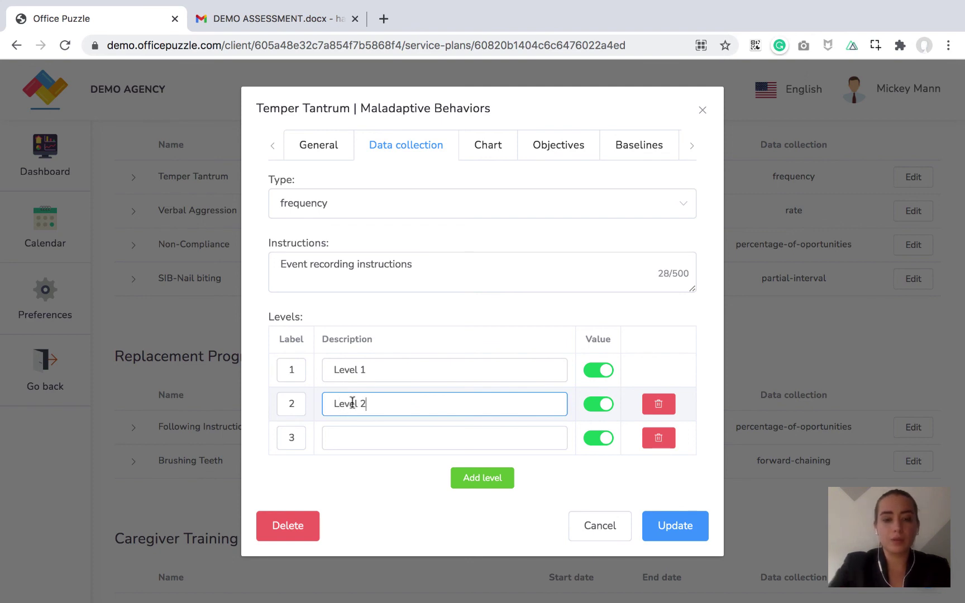
pyautogui.click(357, 436)
pyautogui.write('Level ')
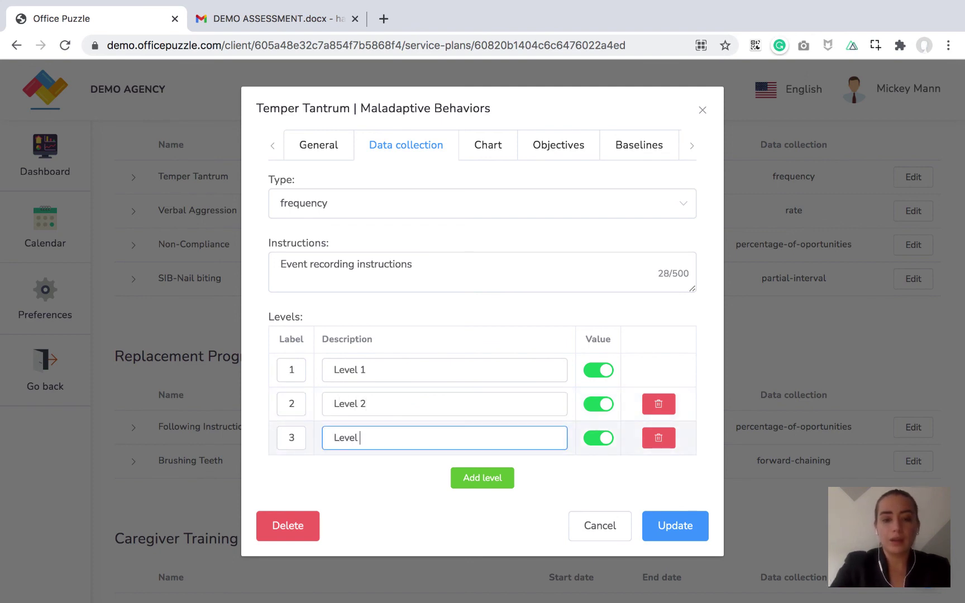
pyautogui.write('3')
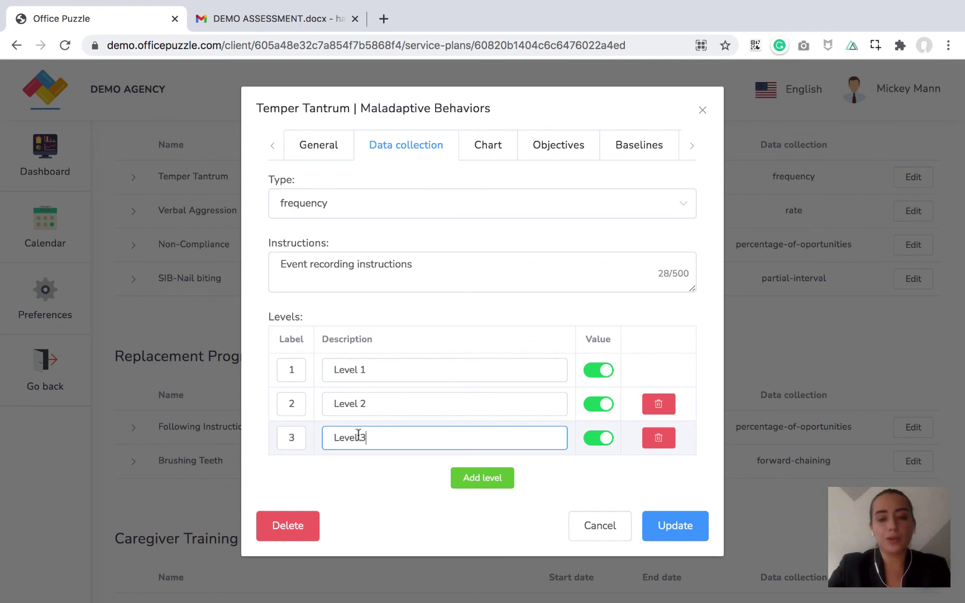
pyautogui.click(391, 455)
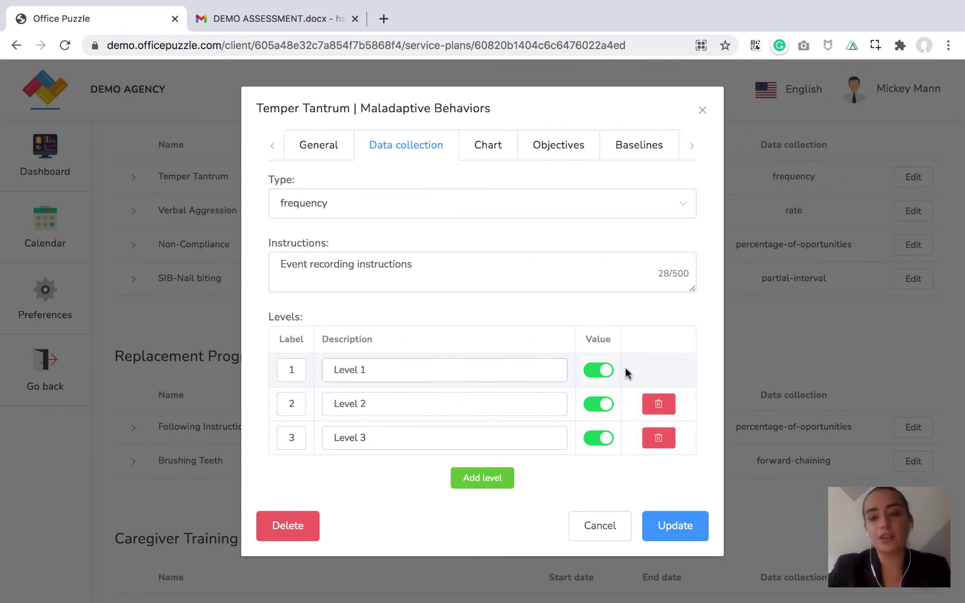
pyautogui.click(595, 371)
pyautogui.click(595, 371)
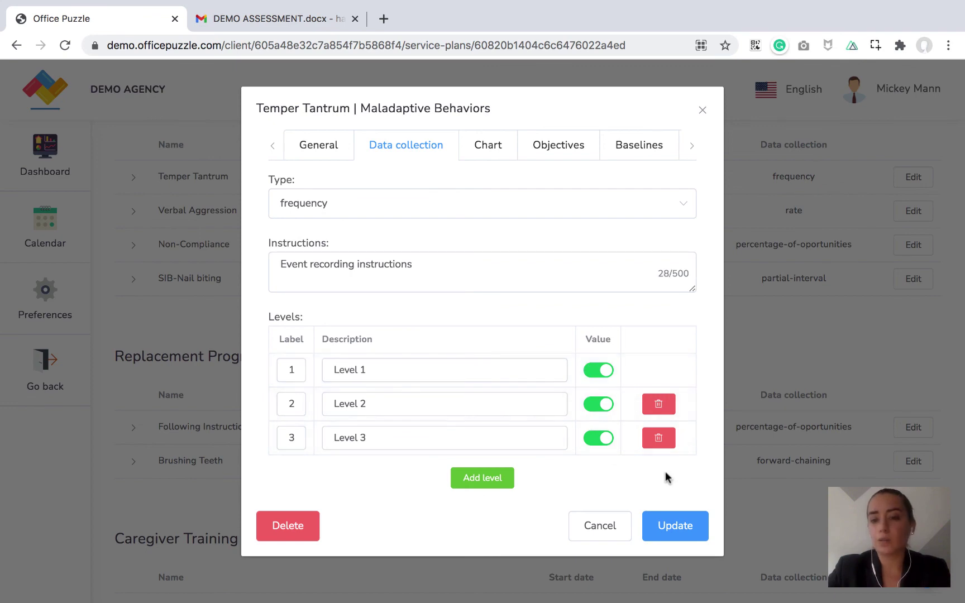
pyautogui.click(689, 535)
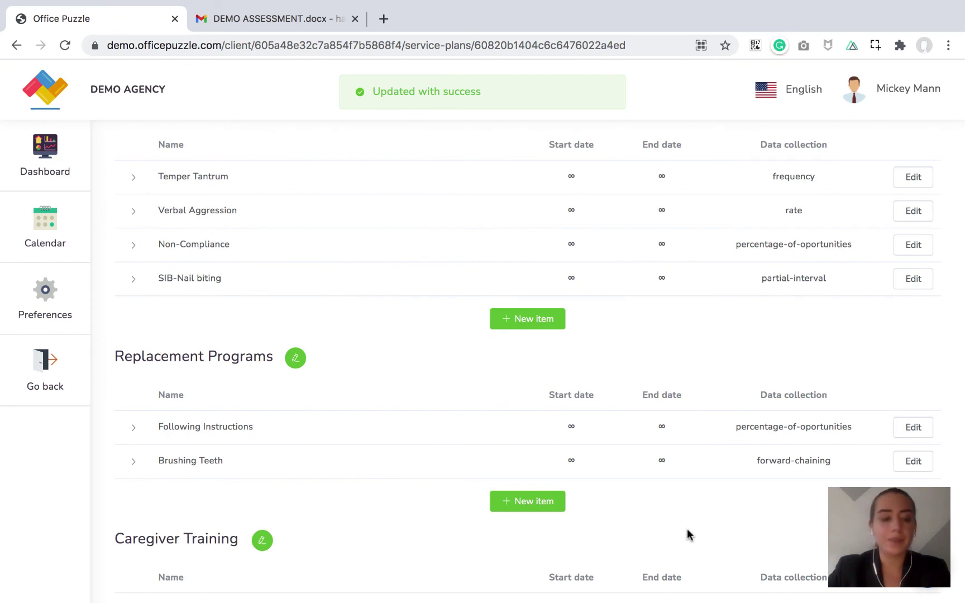
# Switch to DEMO ASSESSMENT.docx and copy the caregiver program heading "Goal 1: Implementation of Following a schedule of activities"
pyautogui.scroll(-3, 688, 532)
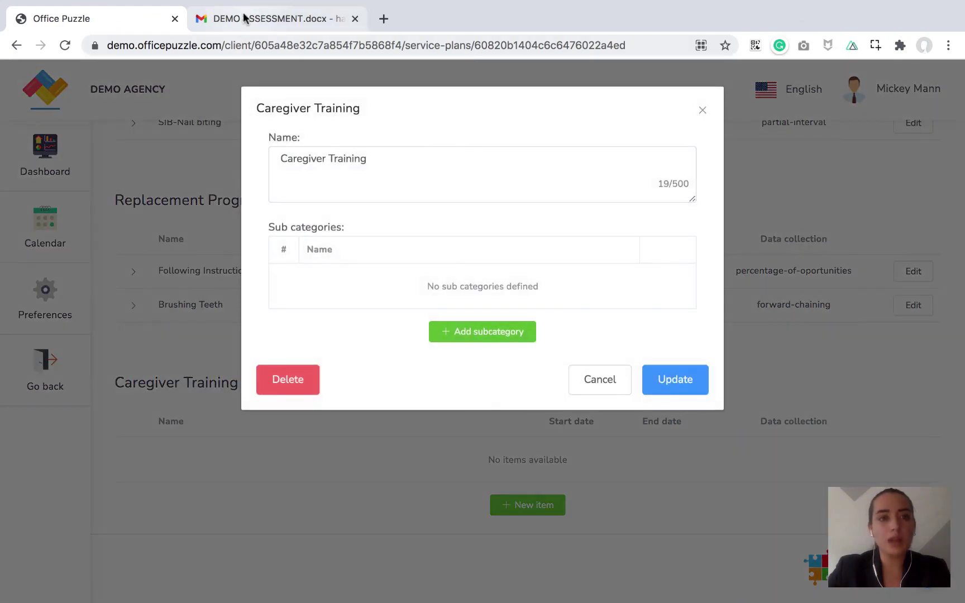
pyautogui.click(243, 17)
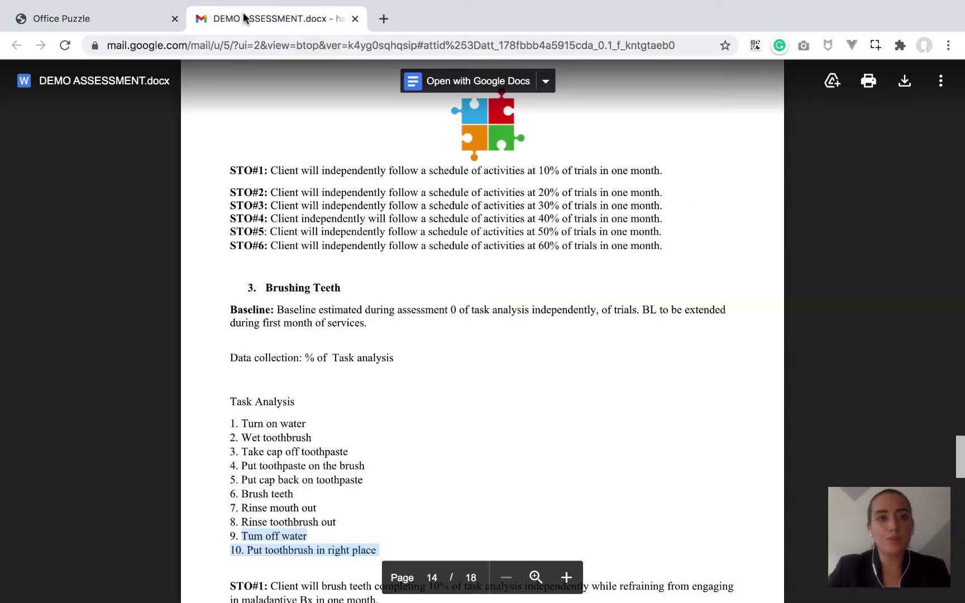
pyautogui.scroll(-20, 458, 386)
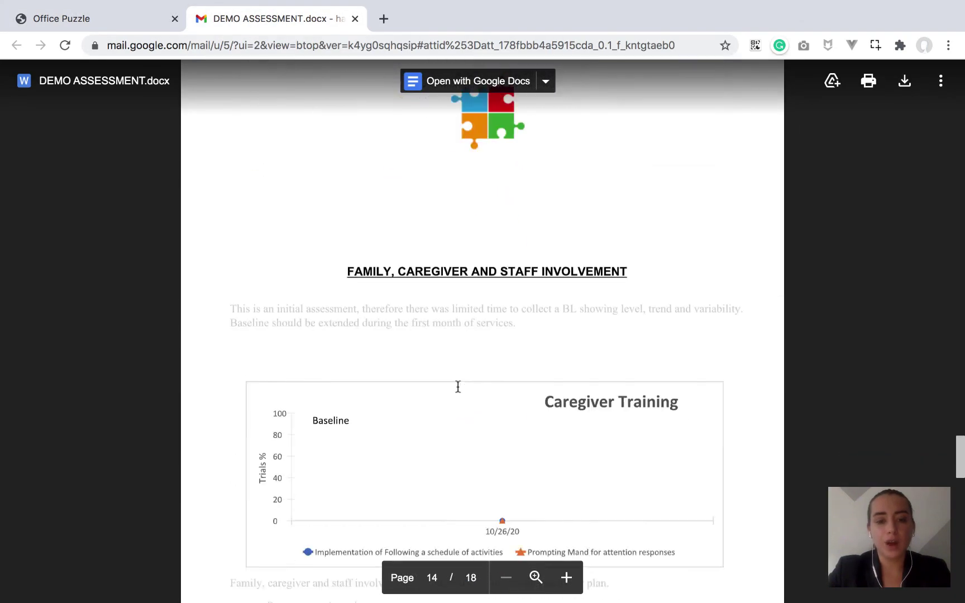
pyautogui.scroll(-15, 458, 387)
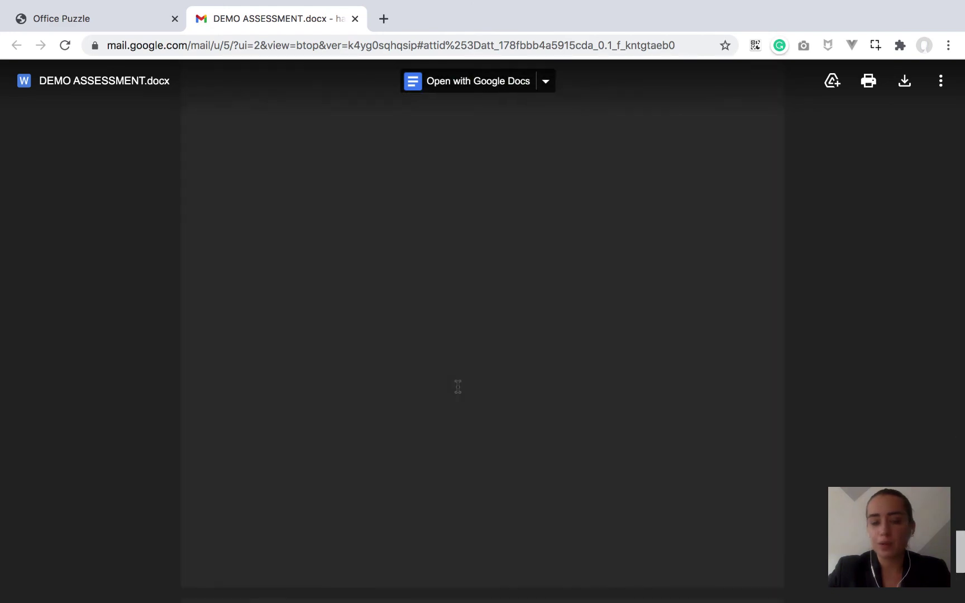
pyautogui.scroll(-8, 458, 386)
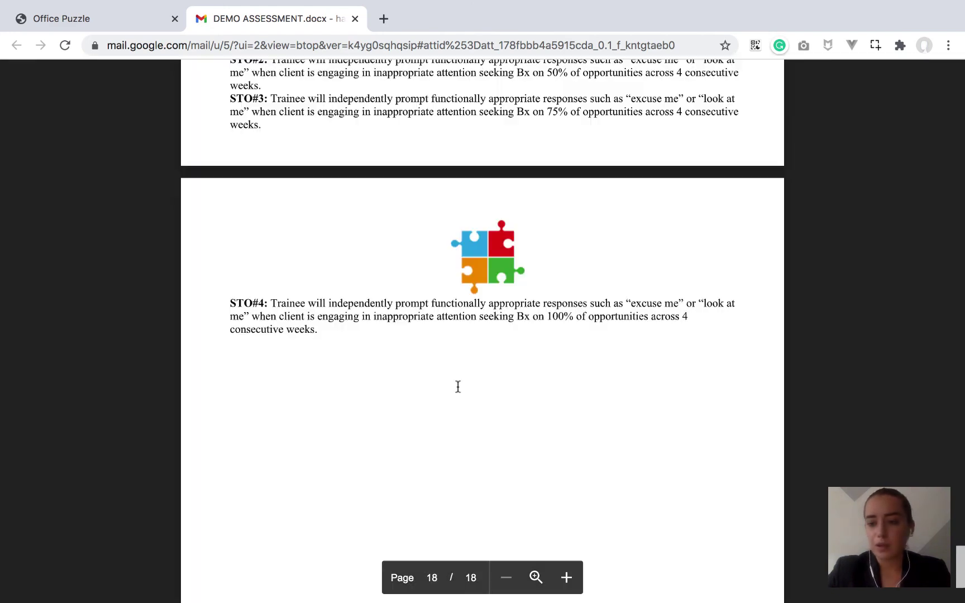
pyautogui.scroll(10, 458, 386)
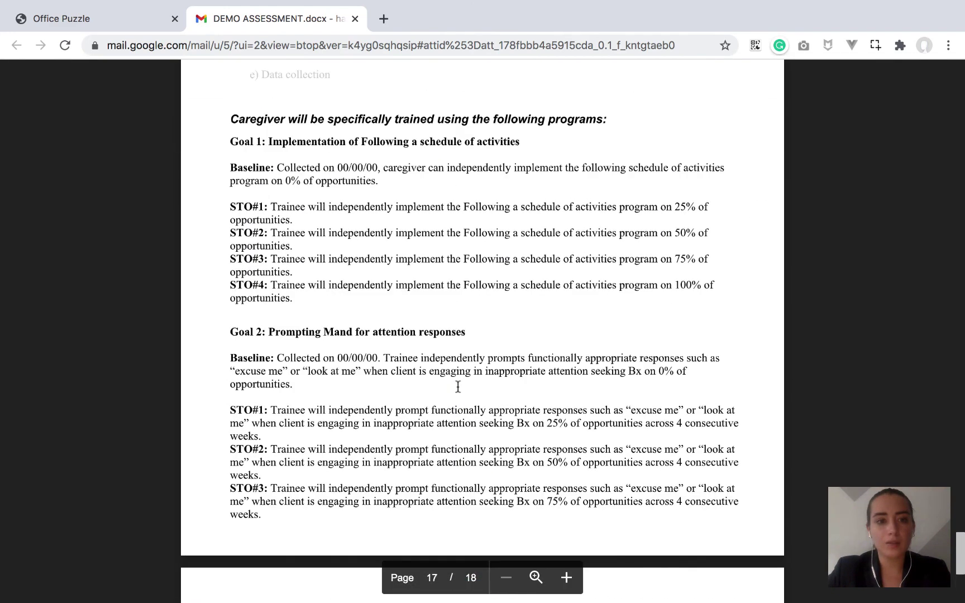
pyautogui.scroll(1, 458, 326)
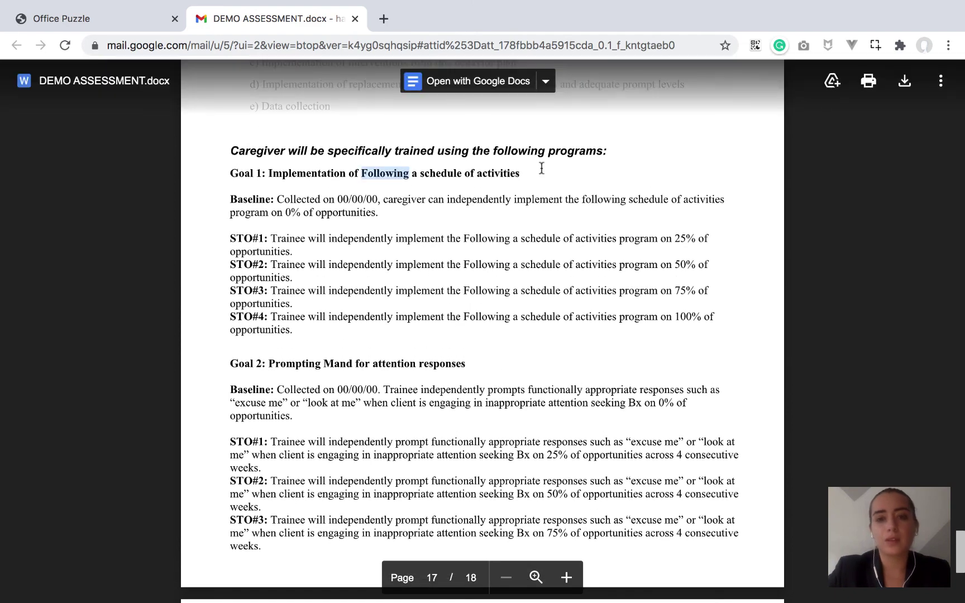
pyautogui.moveTo(230, 174); pyautogui.dragTo(546, 170)
pyautogui.press('super+c')
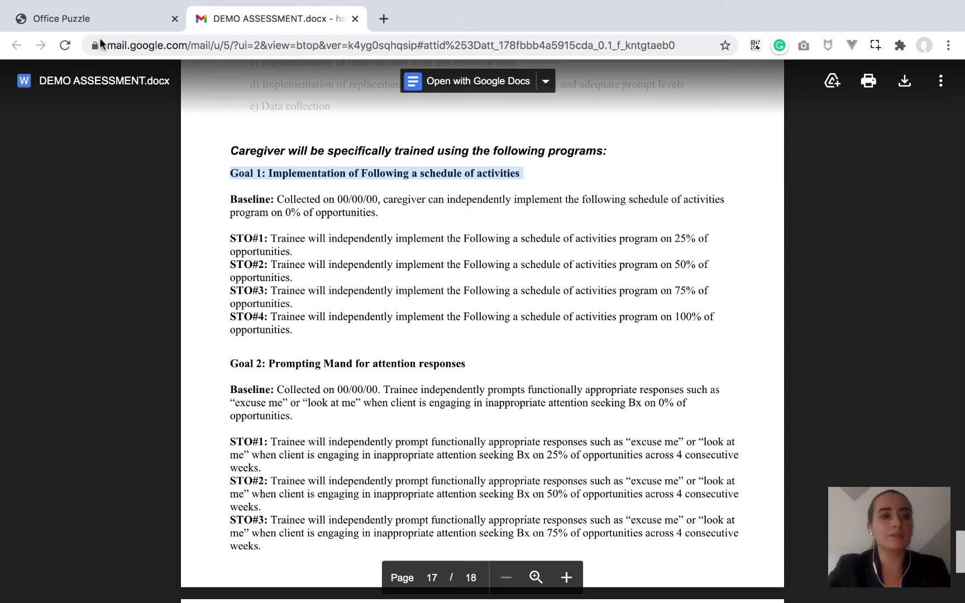
# Return to Office Puzzle, add a new item under Caregiver Training and name it "Goal 1: Implementation of Following a schedule of activities"
pyautogui.click(89, 18)
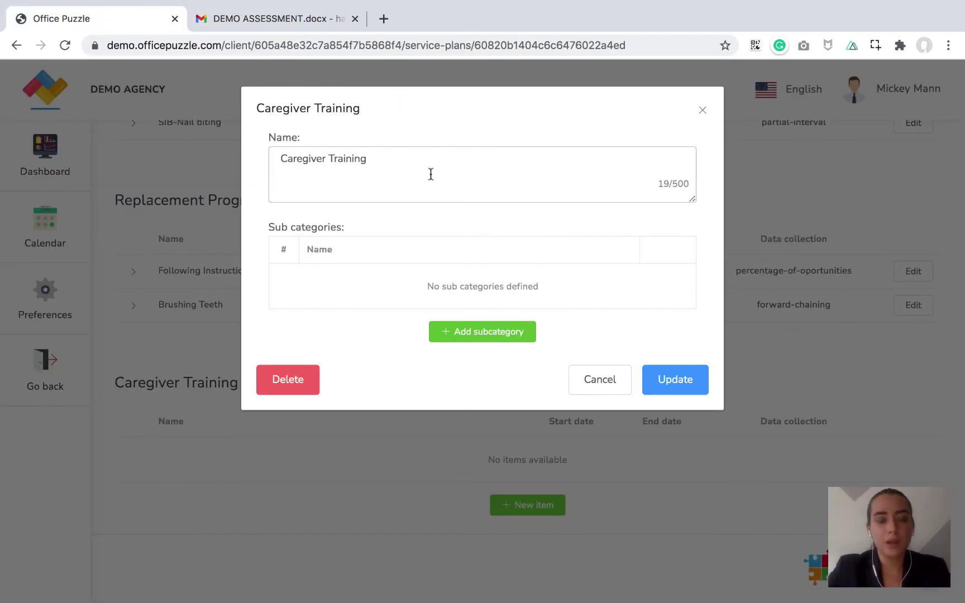
pyautogui.click(611, 380)
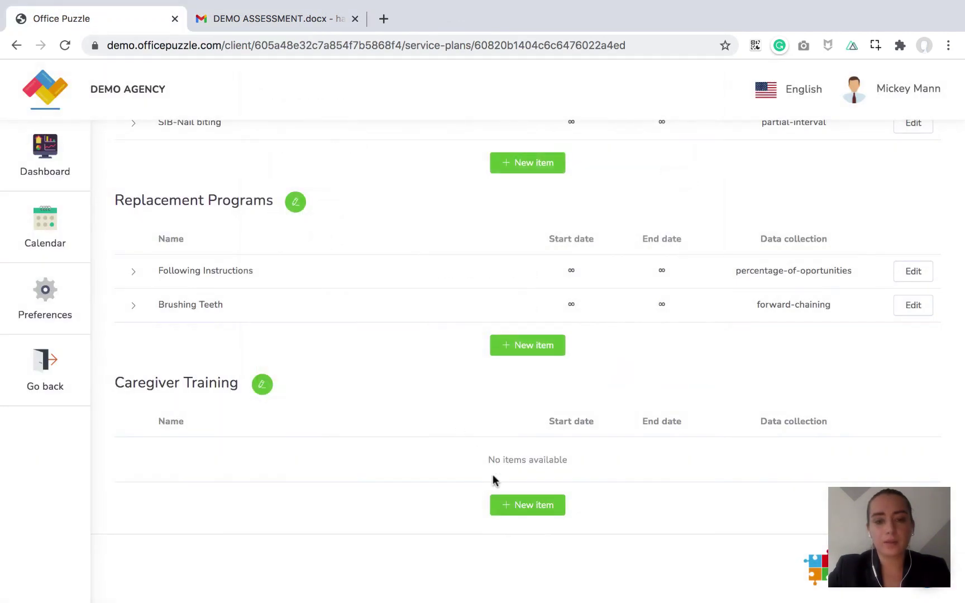
pyautogui.click(525, 506)
pyautogui.click(324, 200)
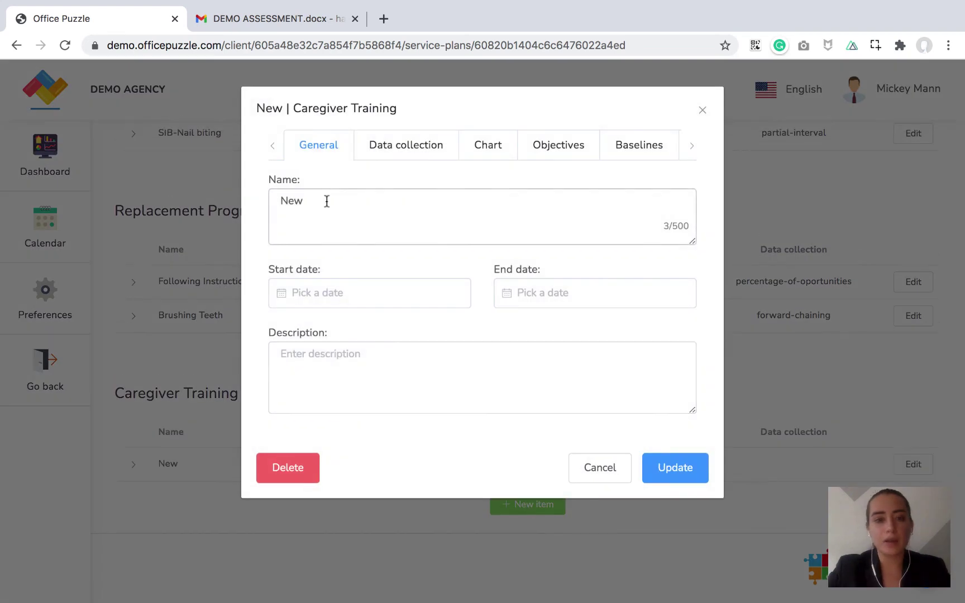
pyautogui.doubleClick(324, 200)
pyautogui.press('super+v')
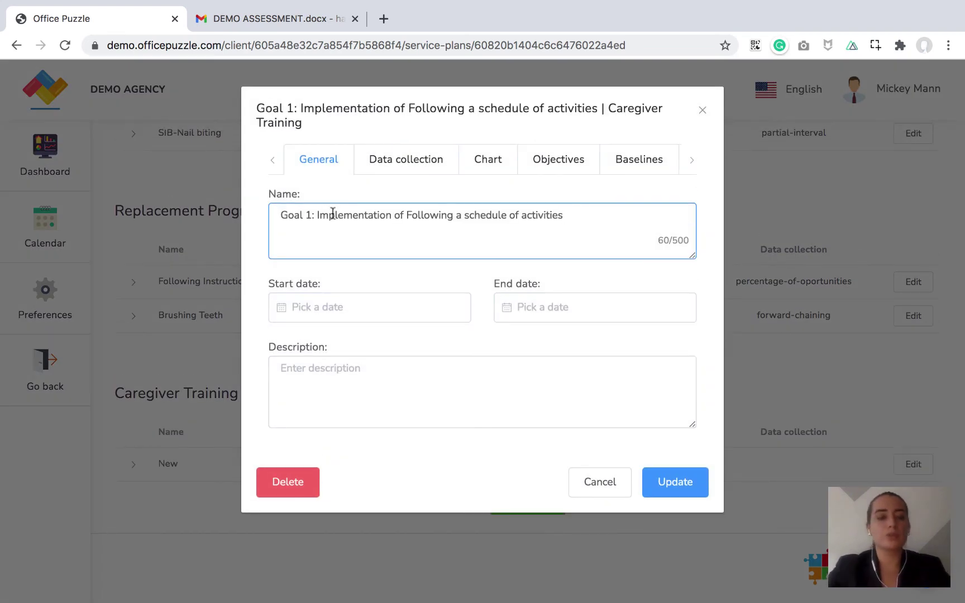
# Set the Goal 1 item's data collection type to percentage-of-oportunities with 5 as the suggested number of recordings
pyautogui.click(390, 159)
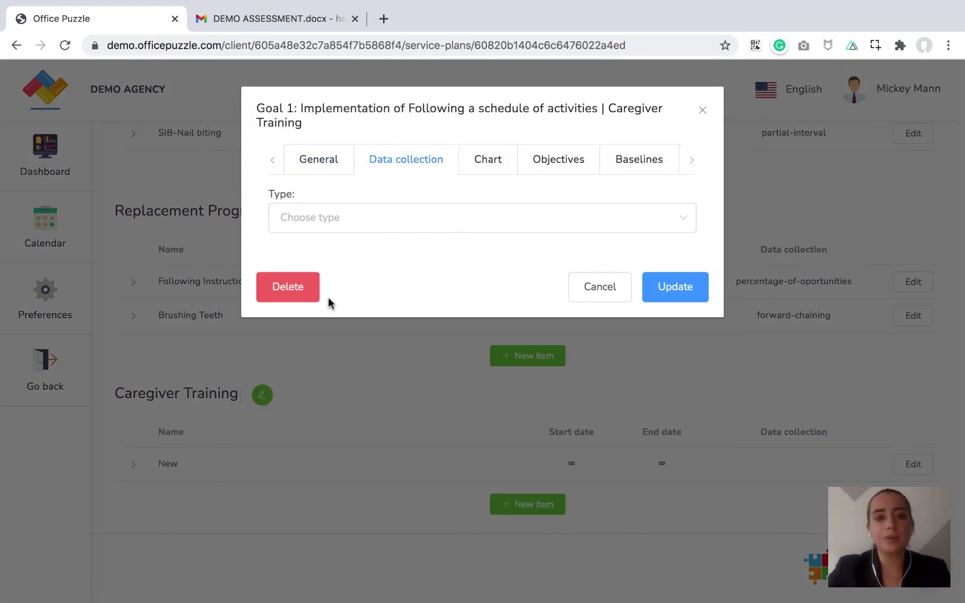
pyautogui.click(390, 225)
pyautogui.scroll(-3, 379, 347)
pyautogui.scroll(-3, 382, 349)
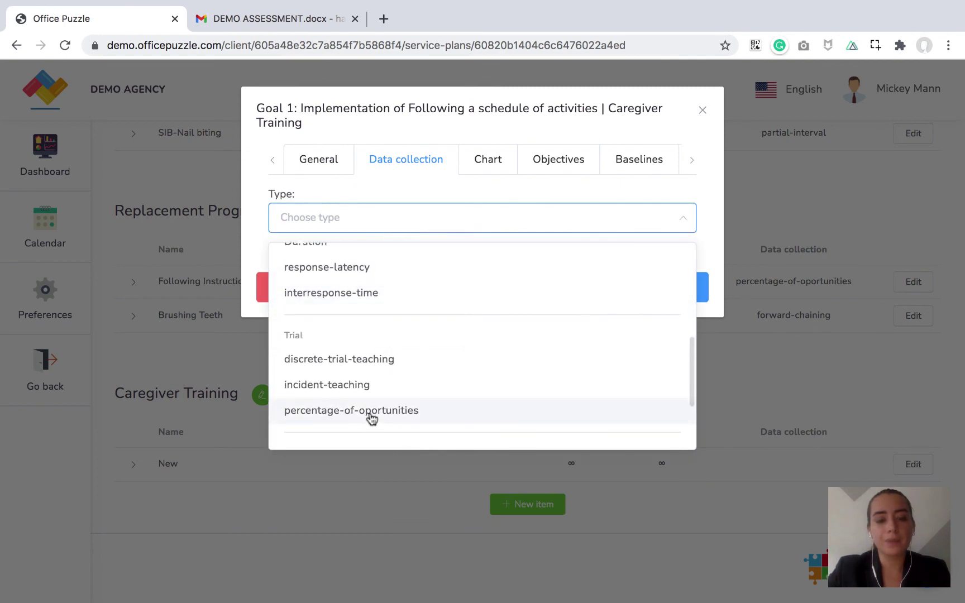
pyautogui.click(372, 419)
pyautogui.click(340, 278)
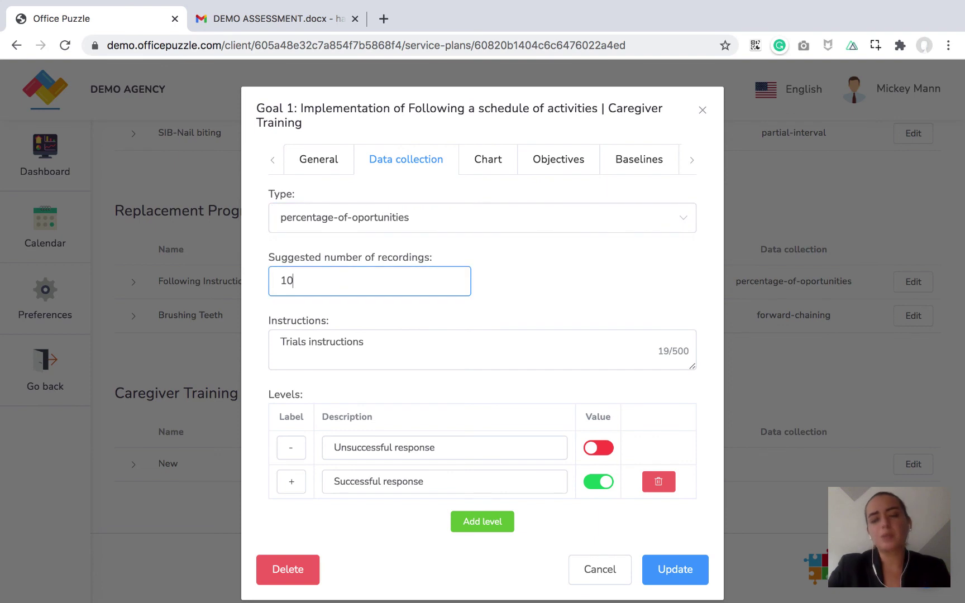
pyautogui.press('BackSpace')
pyautogui.press('BackSpace')
pyautogui.write('5')
pyautogui.click(570, 304)
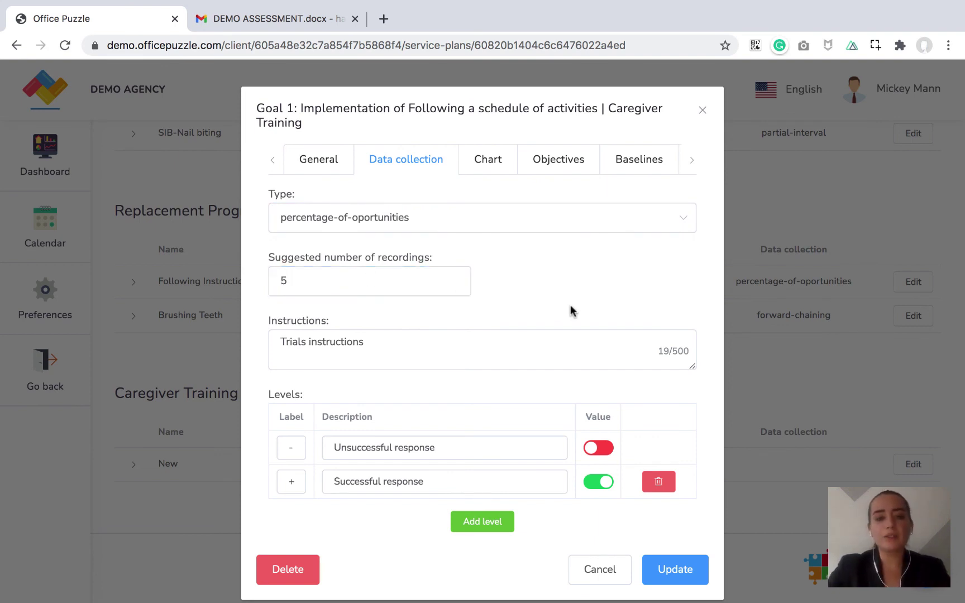
# Check the Goal 1 item's objectives and general settings and save the caregiver training item
pyautogui.click(548, 160)
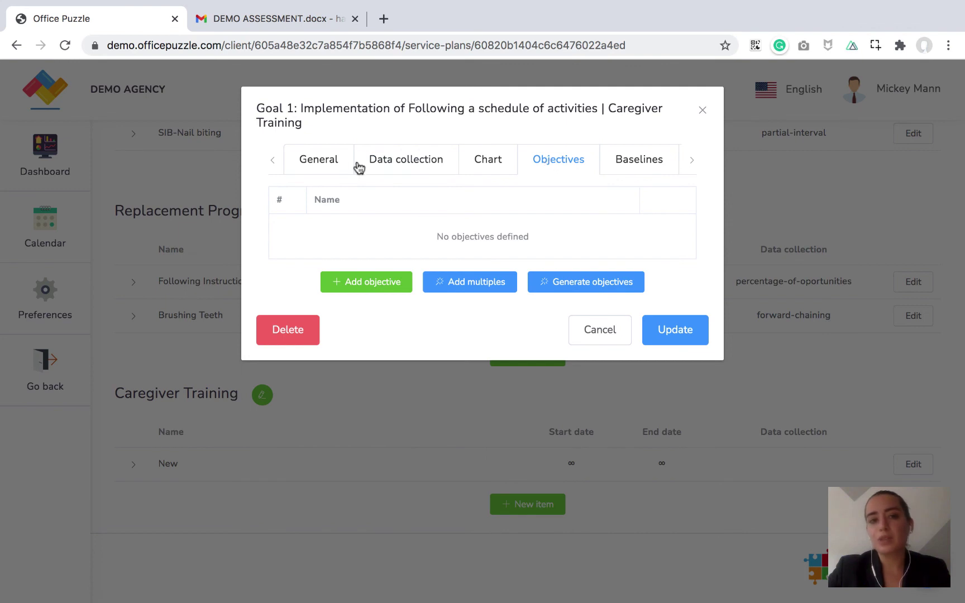
pyautogui.click(328, 164)
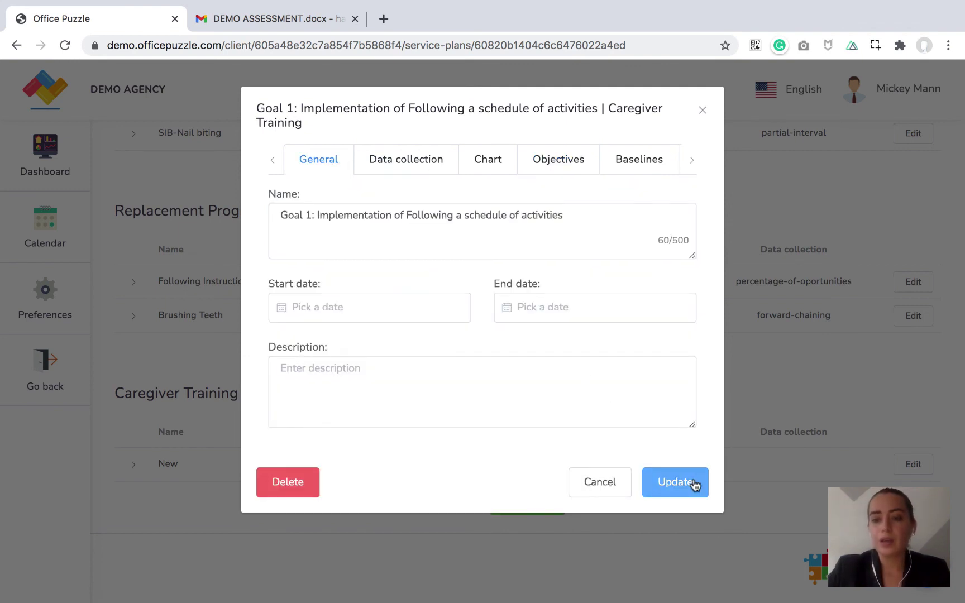
pyautogui.click(695, 485)
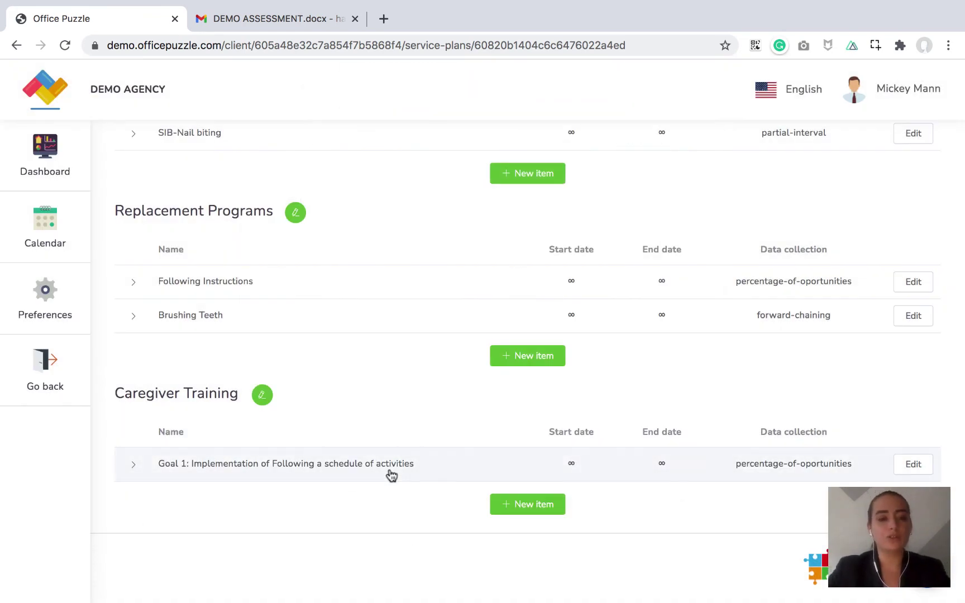
# Review the items across the ABA THERAPY service plan's categories and examine the general settings of Following Instructions
pyautogui.scroll(5, 350, 484)
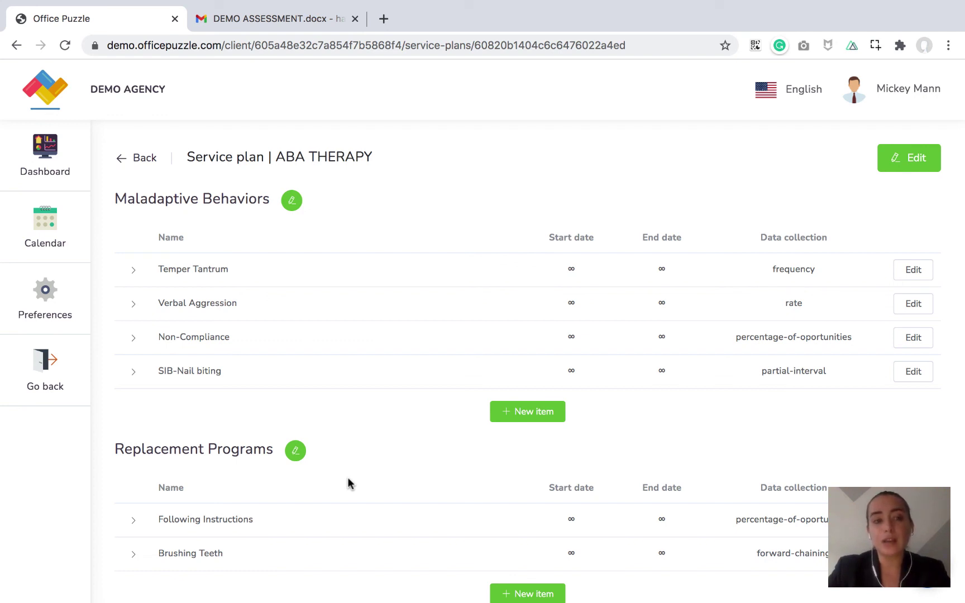
pyautogui.scroll(-1, 348, 478)
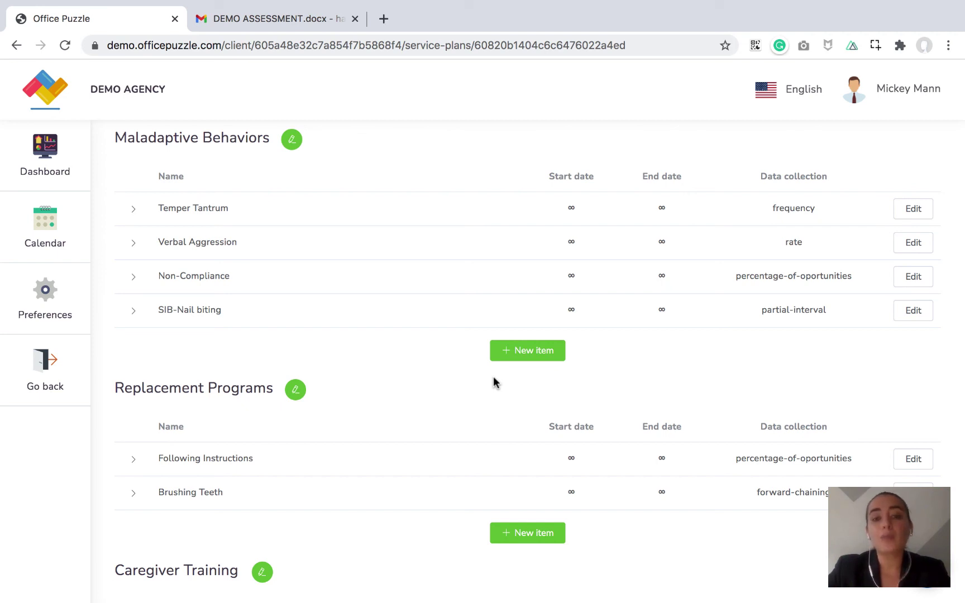
pyautogui.scroll(1, 493, 383)
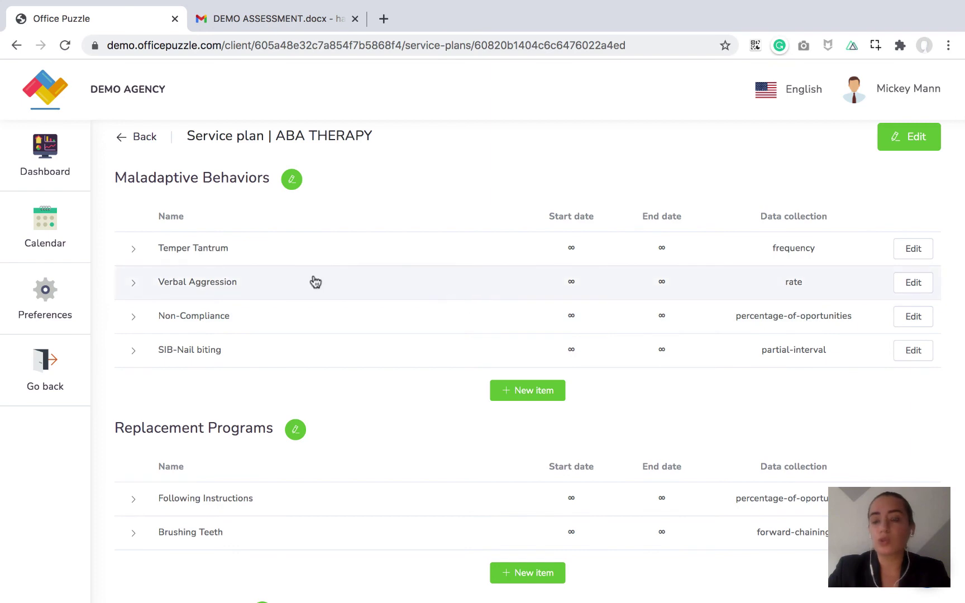
pyautogui.scroll(-3, 569, 463)
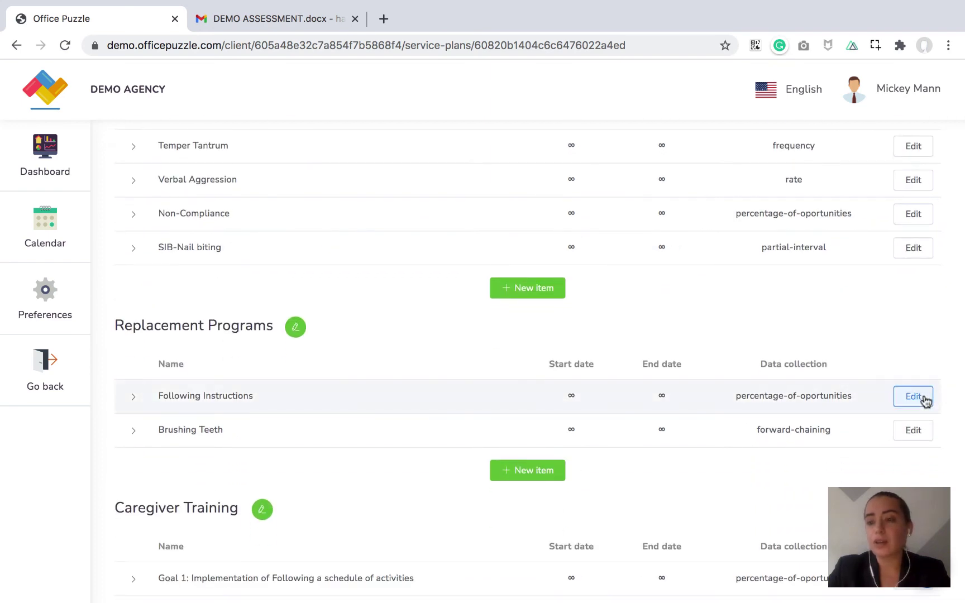
pyautogui.click(924, 397)
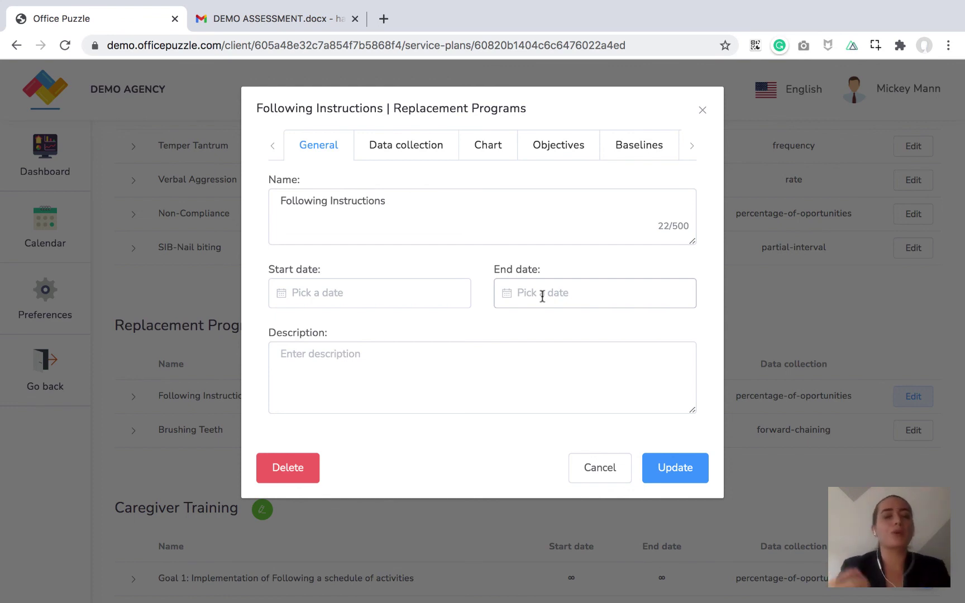
pyautogui.click(702, 109)
pyautogui.scroll(2, 566, 395)
pyautogui.scroll(2, 566, 394)
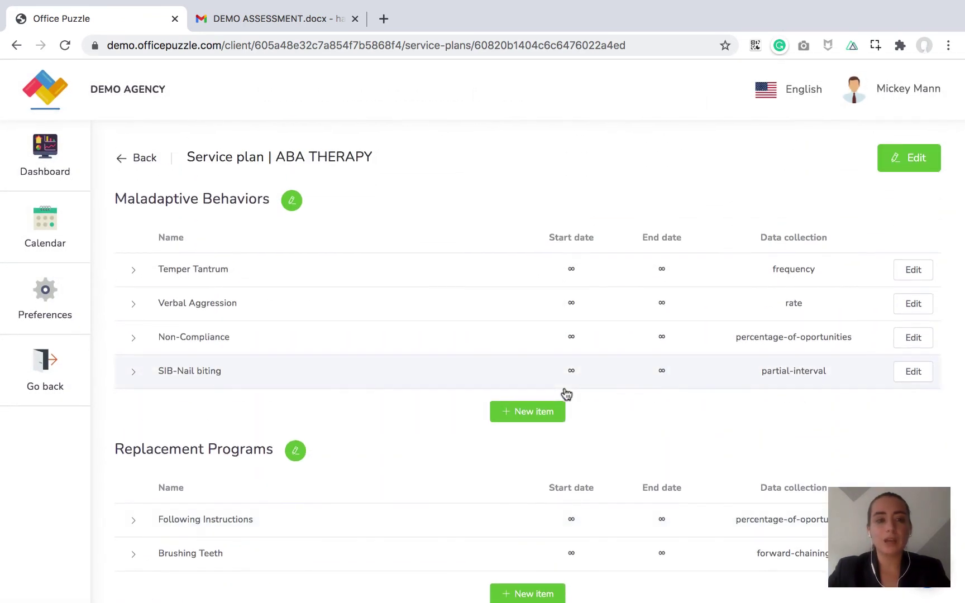